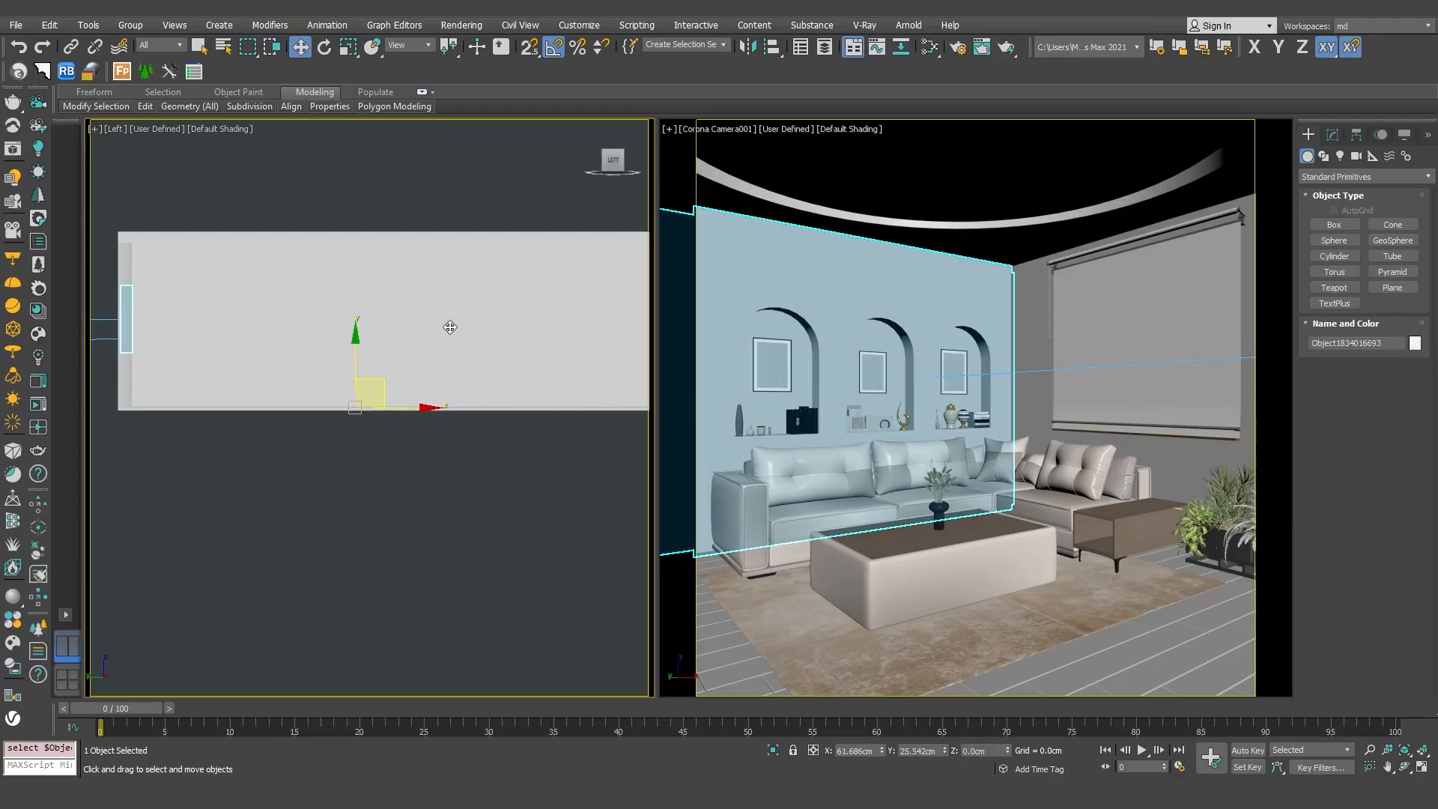
pyautogui.press('F3')
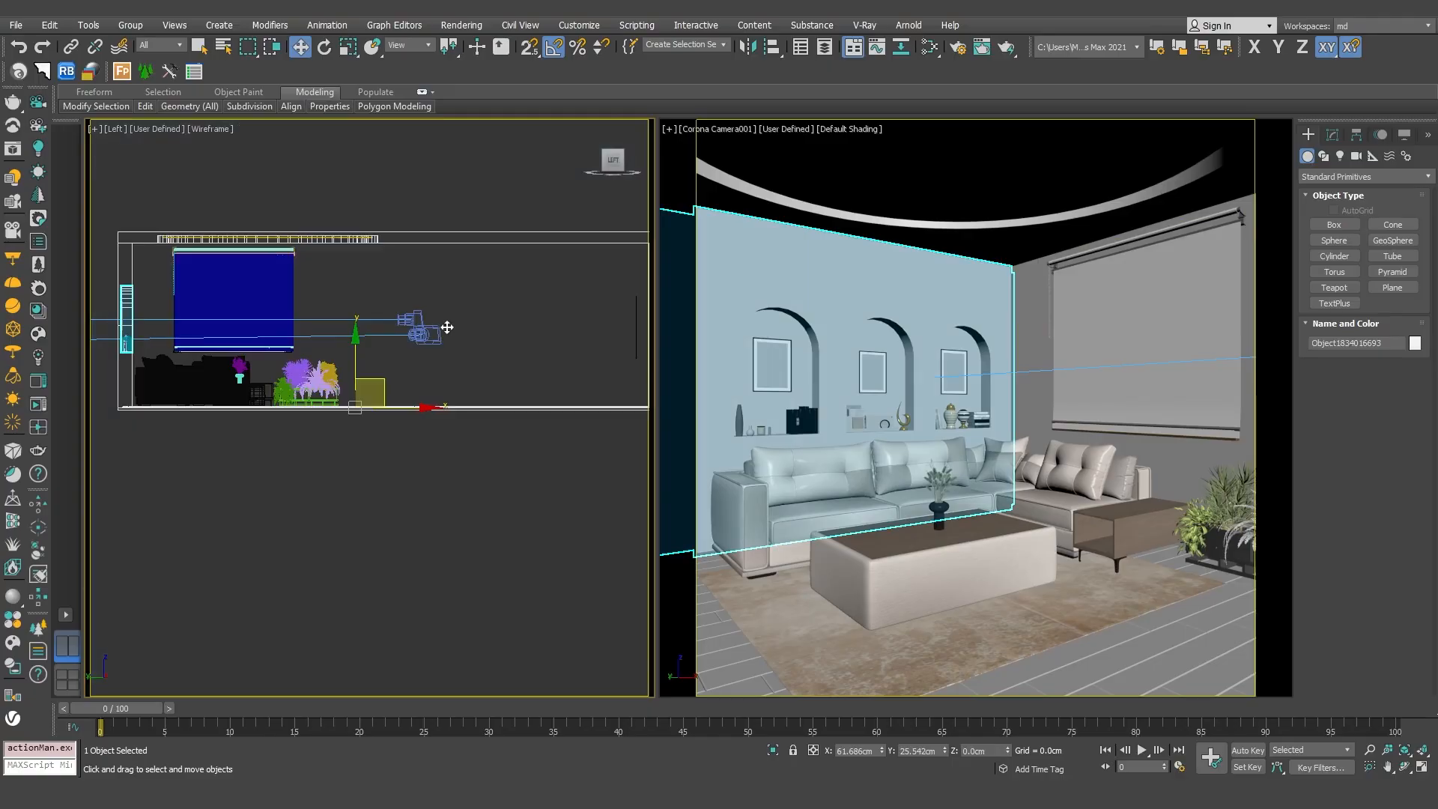
pyautogui.click(219, 281)
pyautogui.scroll(3, 219, 282)
pyautogui.moveTo(220, 281); pyautogui.dragTo(277, 312, button='middle')
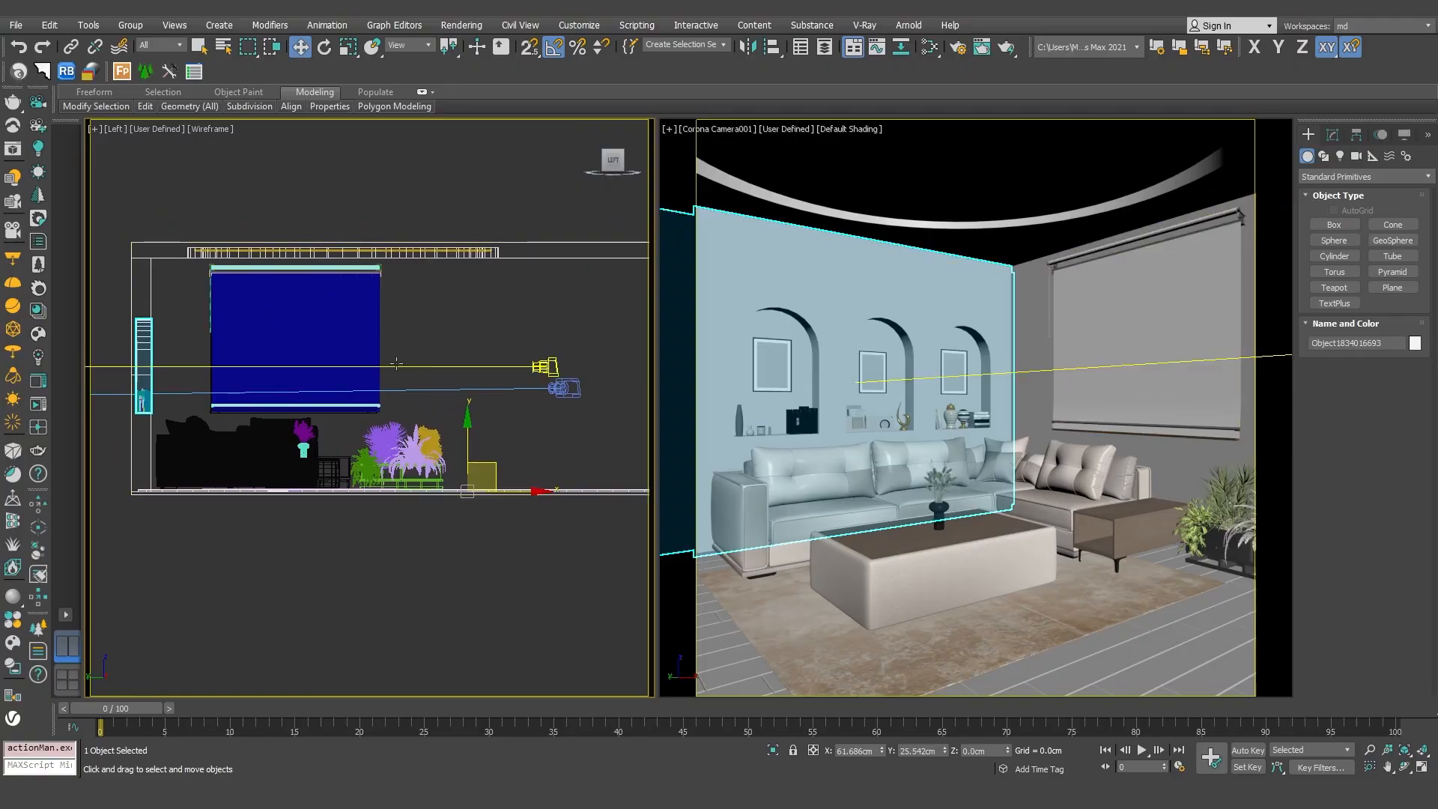
pyautogui.moveTo(419, 353); pyautogui.dragTo(329, 369, button='middle')
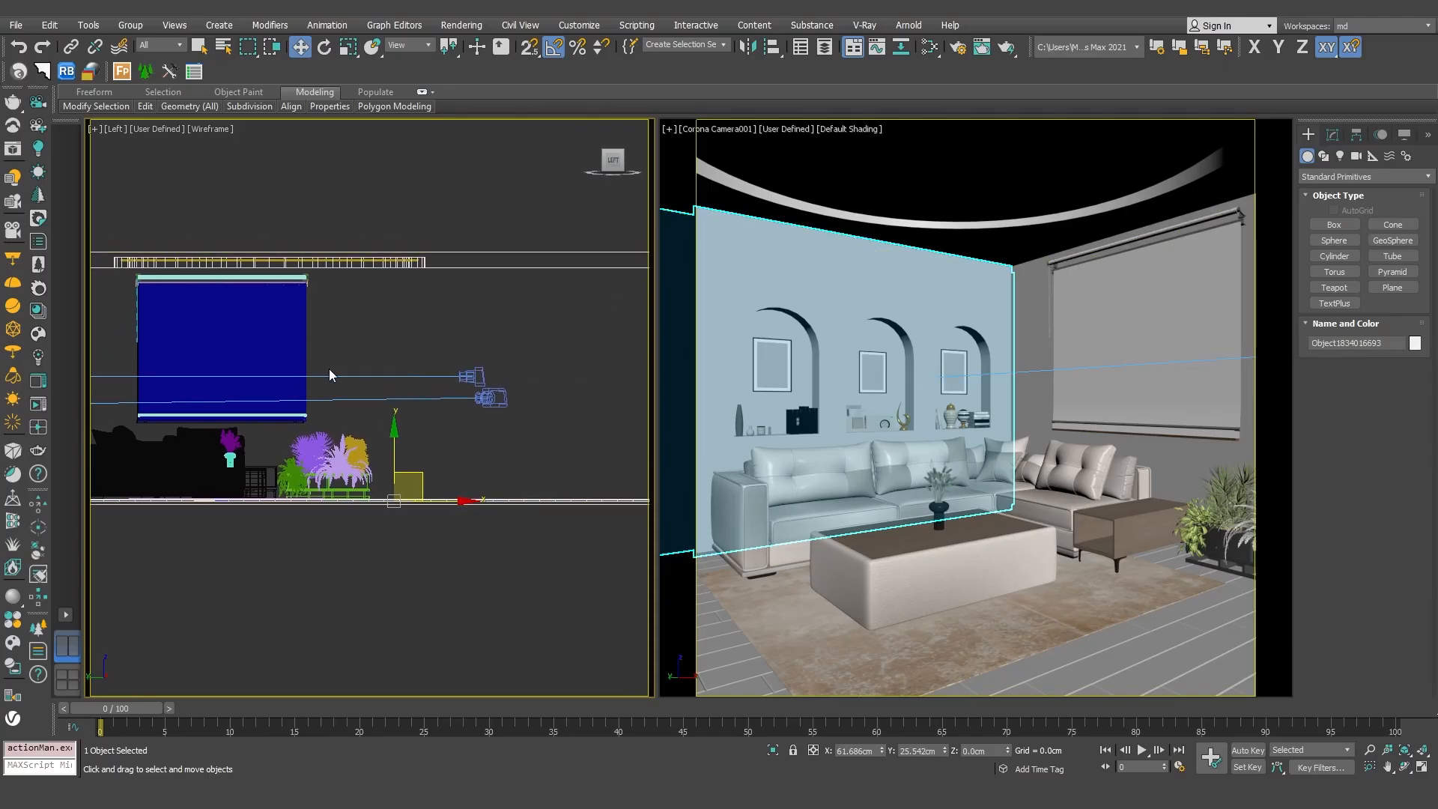
pyautogui.press('F3')
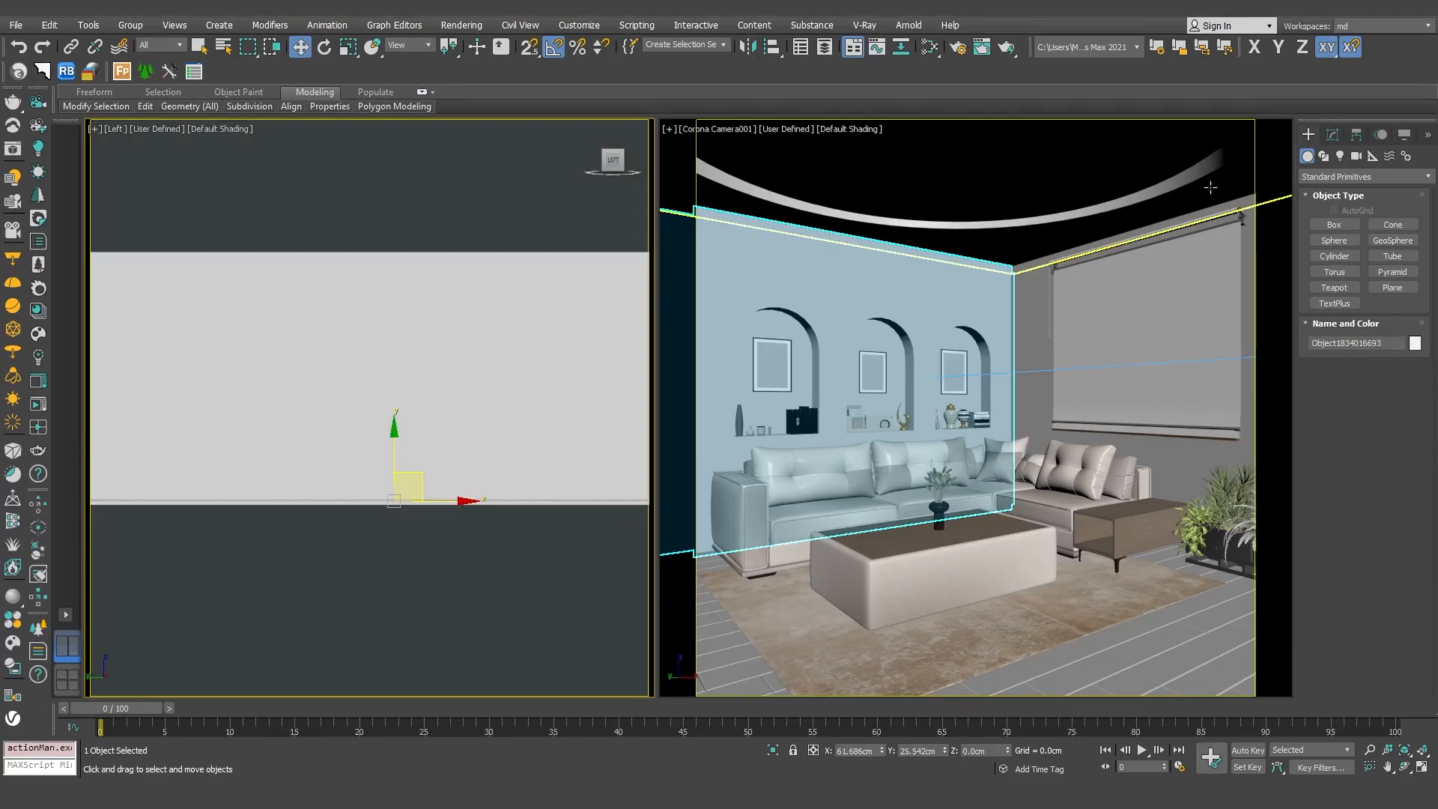
# Create a rectangular Corona light about 153 by 90 cm on the wall surface in the Left view using AutoGrid, and disable AutoGrid.
pyautogui.click(1340, 155)
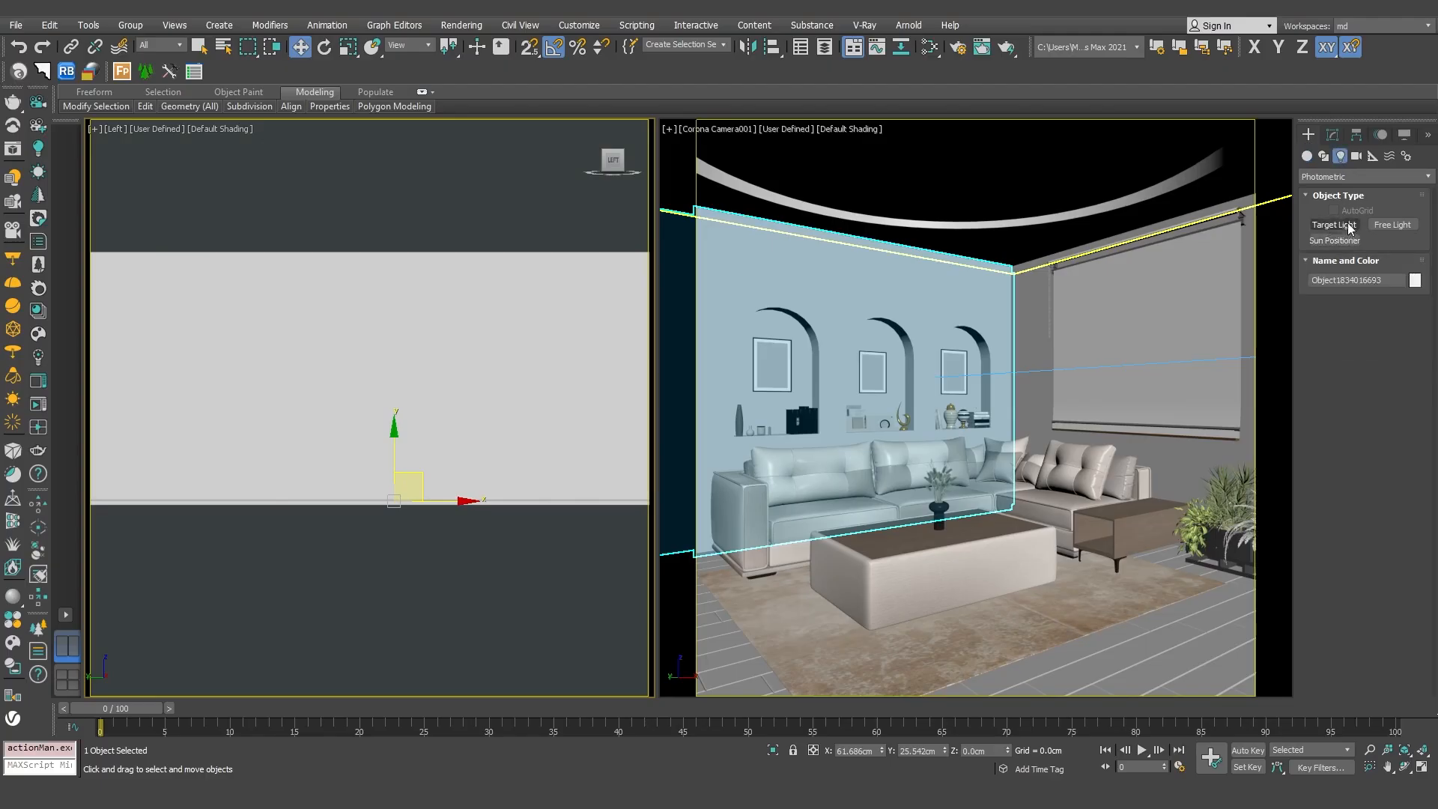
pyautogui.click(1355, 177)
pyautogui.click(1346, 211)
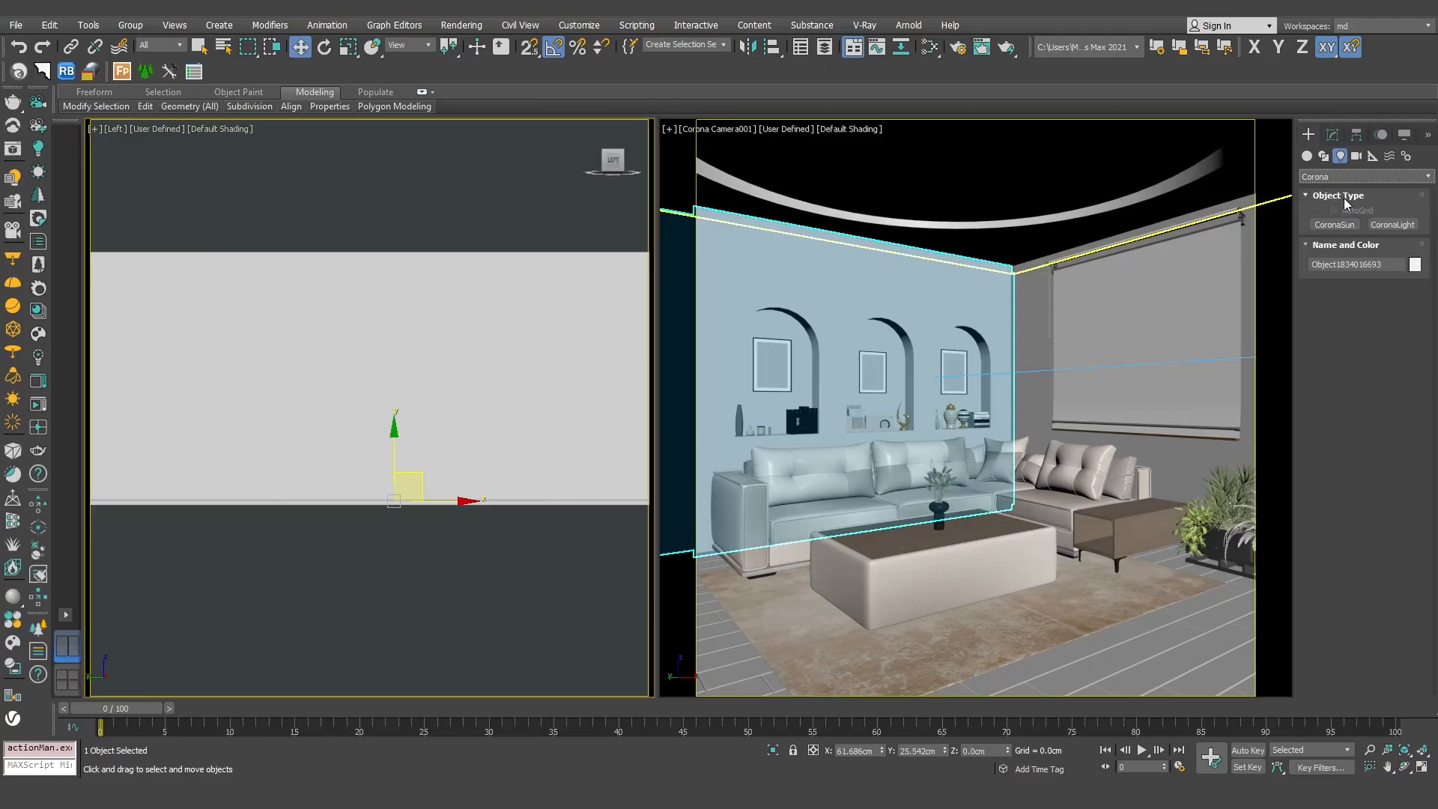
pyautogui.click(1395, 225)
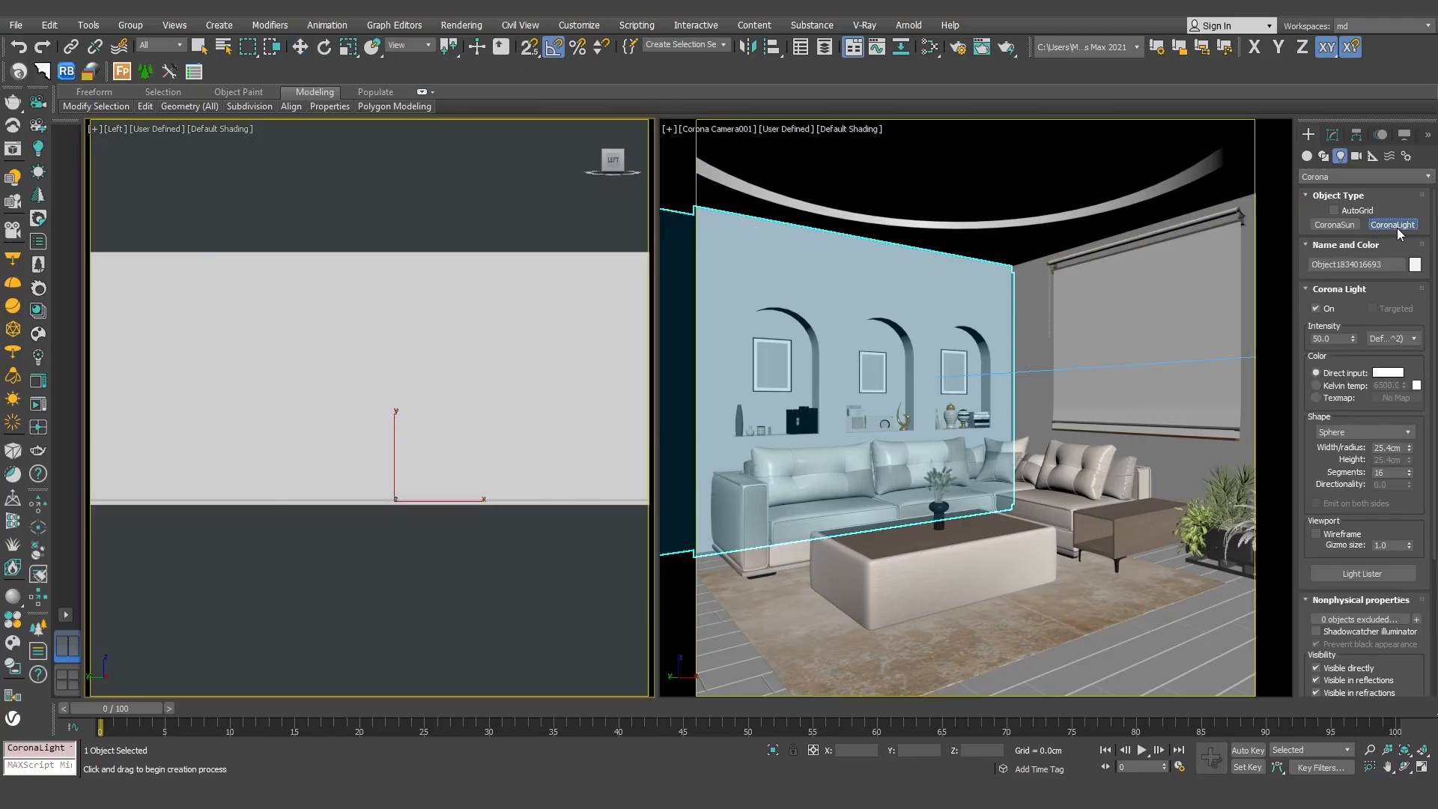
pyautogui.click(1334, 211)
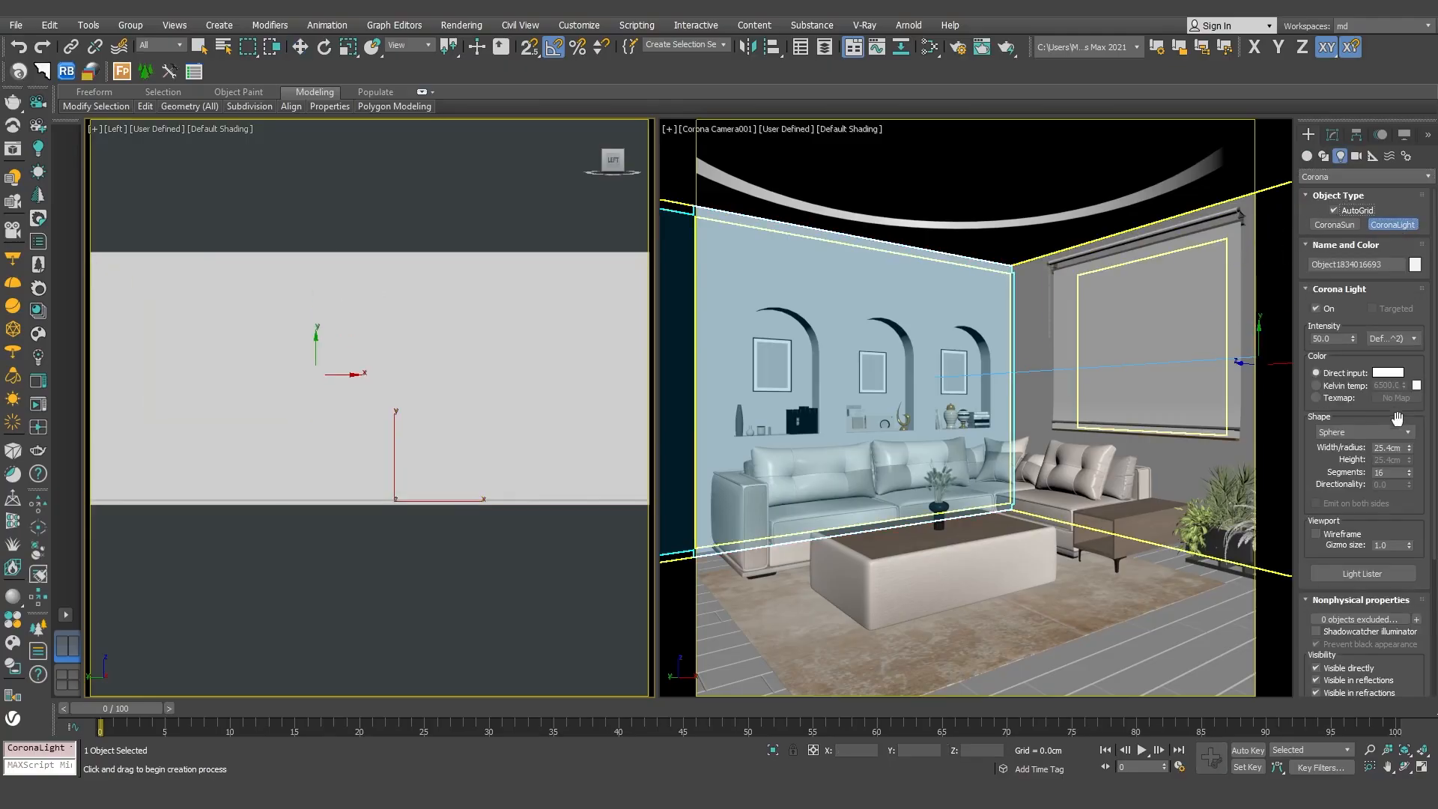
pyautogui.click(1354, 433)
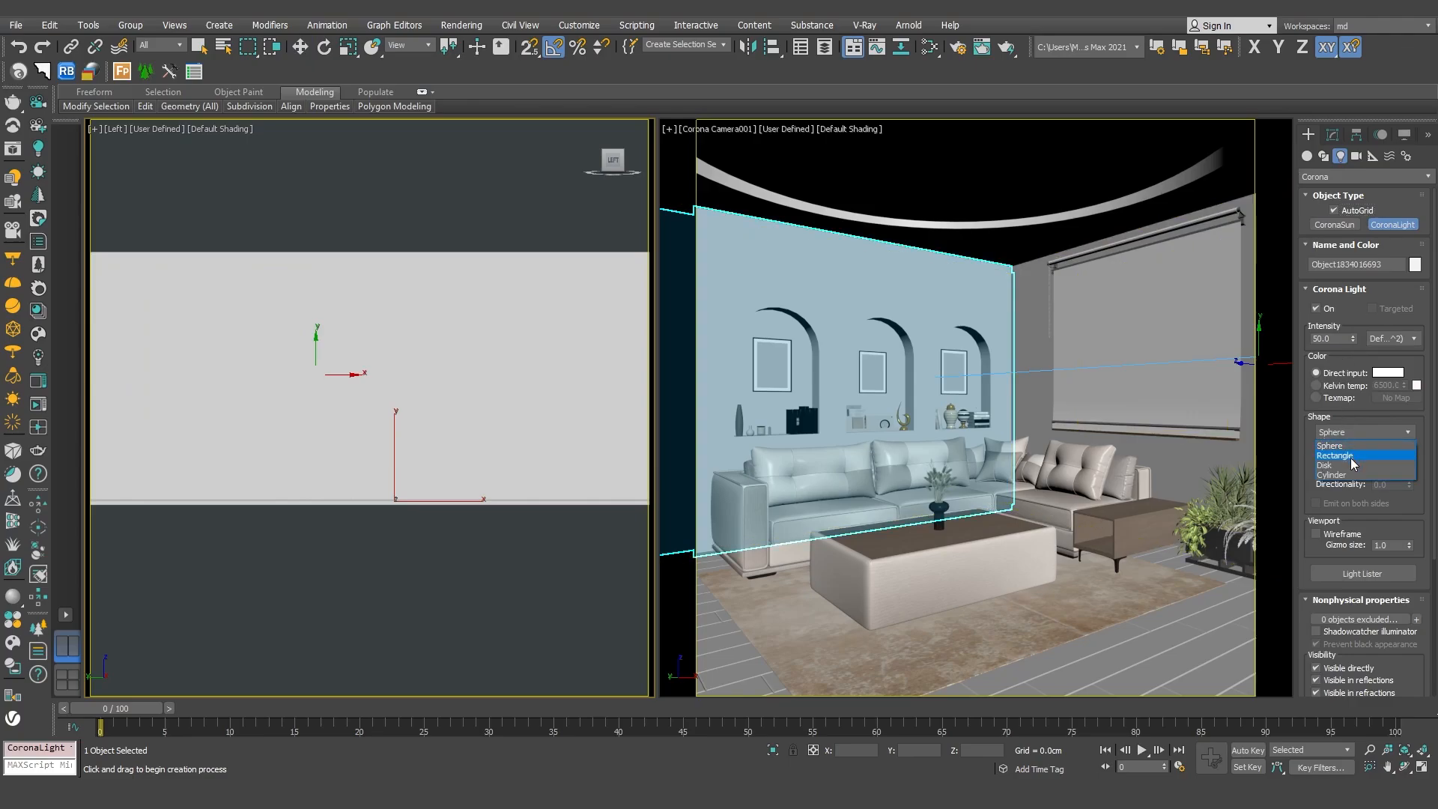
pyautogui.click(1353, 456)
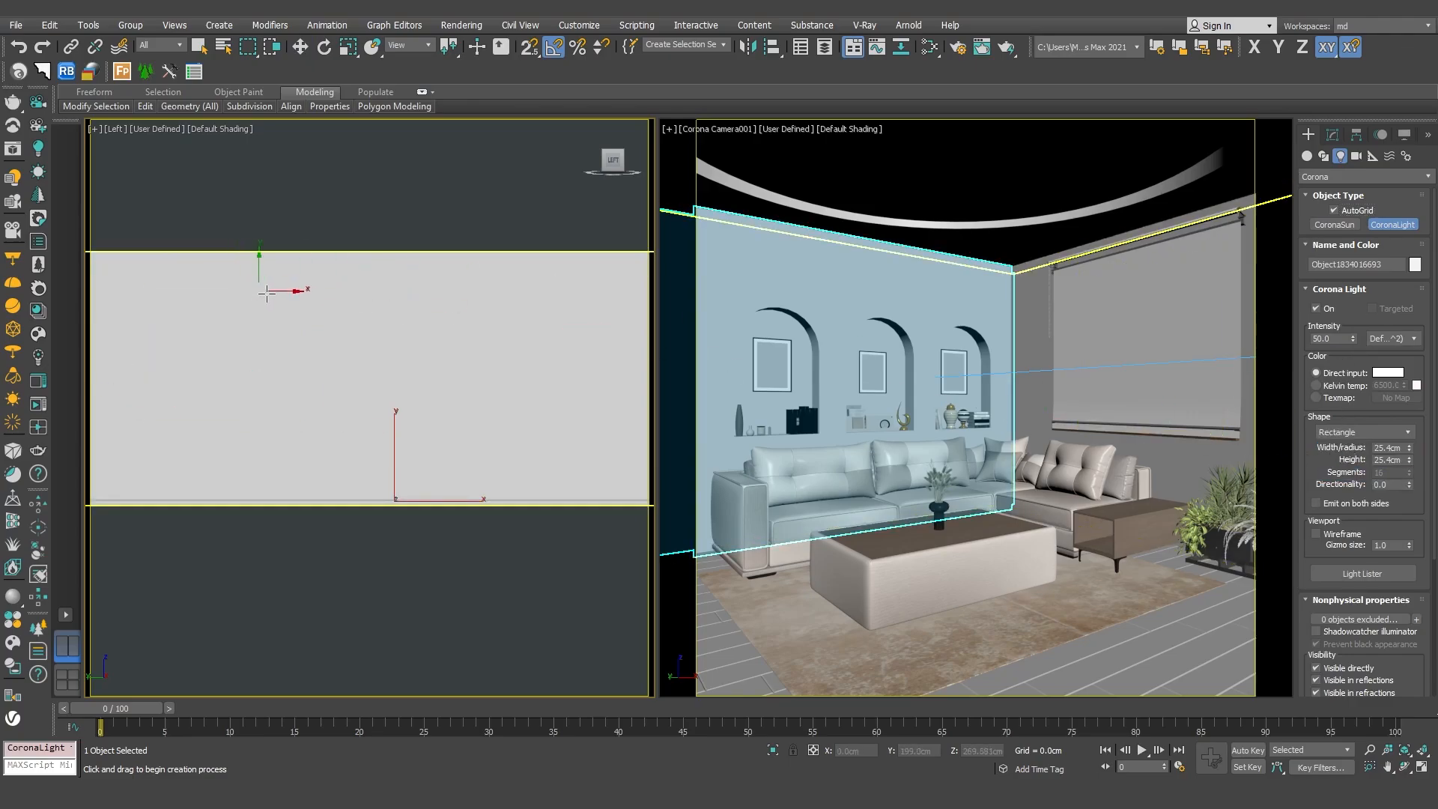
pyautogui.moveTo(277, 297); pyautogui.dragTo(339, 292, button='middle')
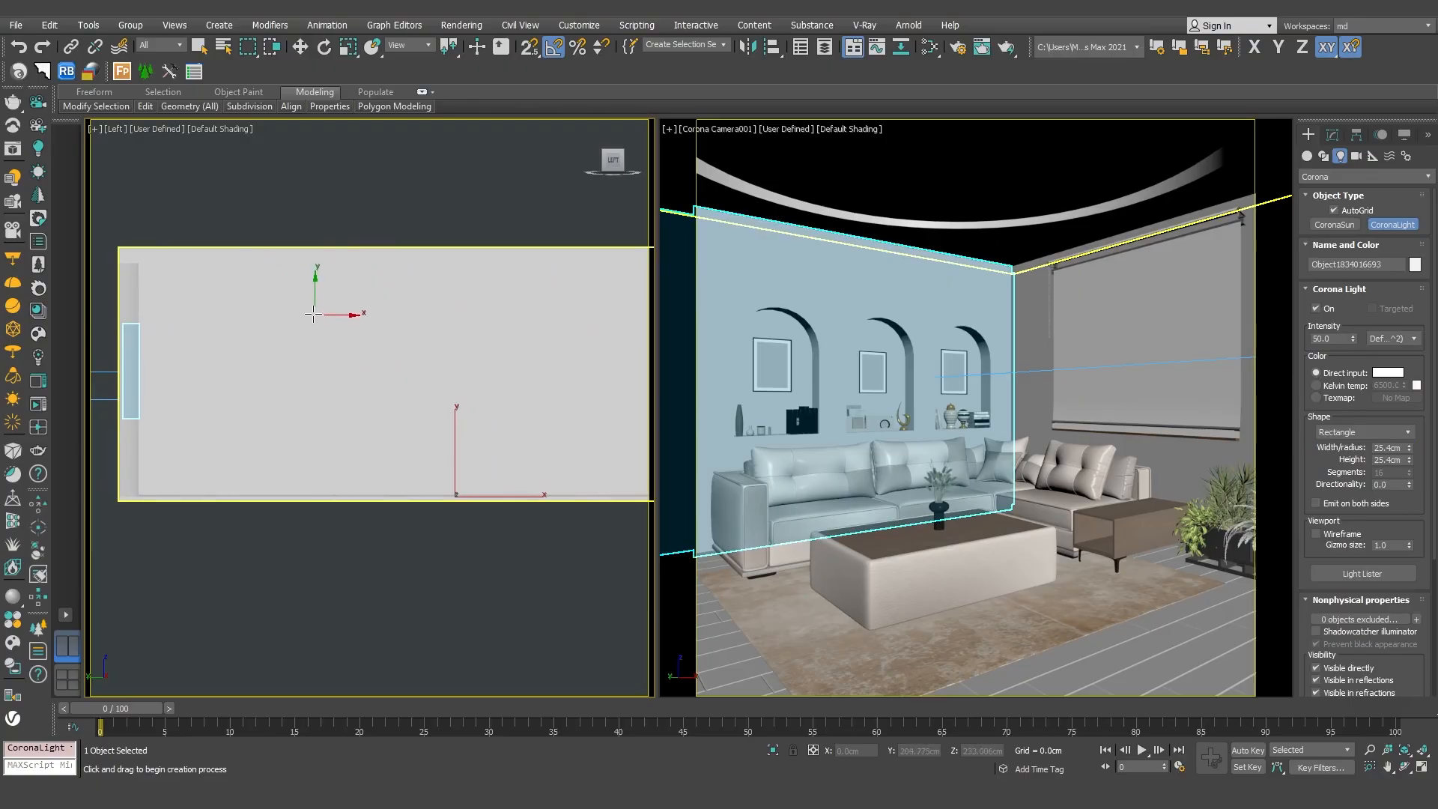
pyautogui.moveTo(313, 315); pyautogui.dragTo(428, 382)
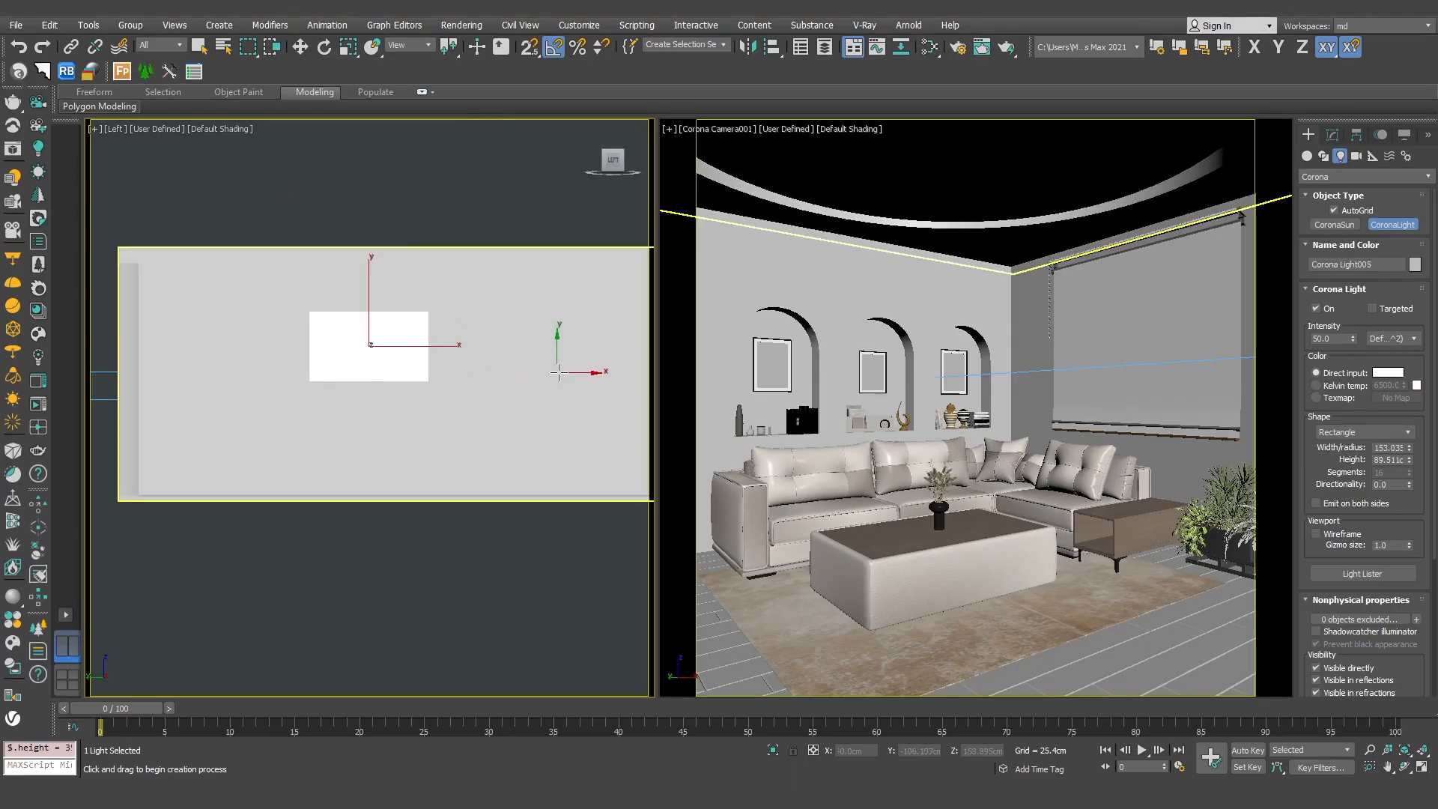
pyautogui.click(1333, 211)
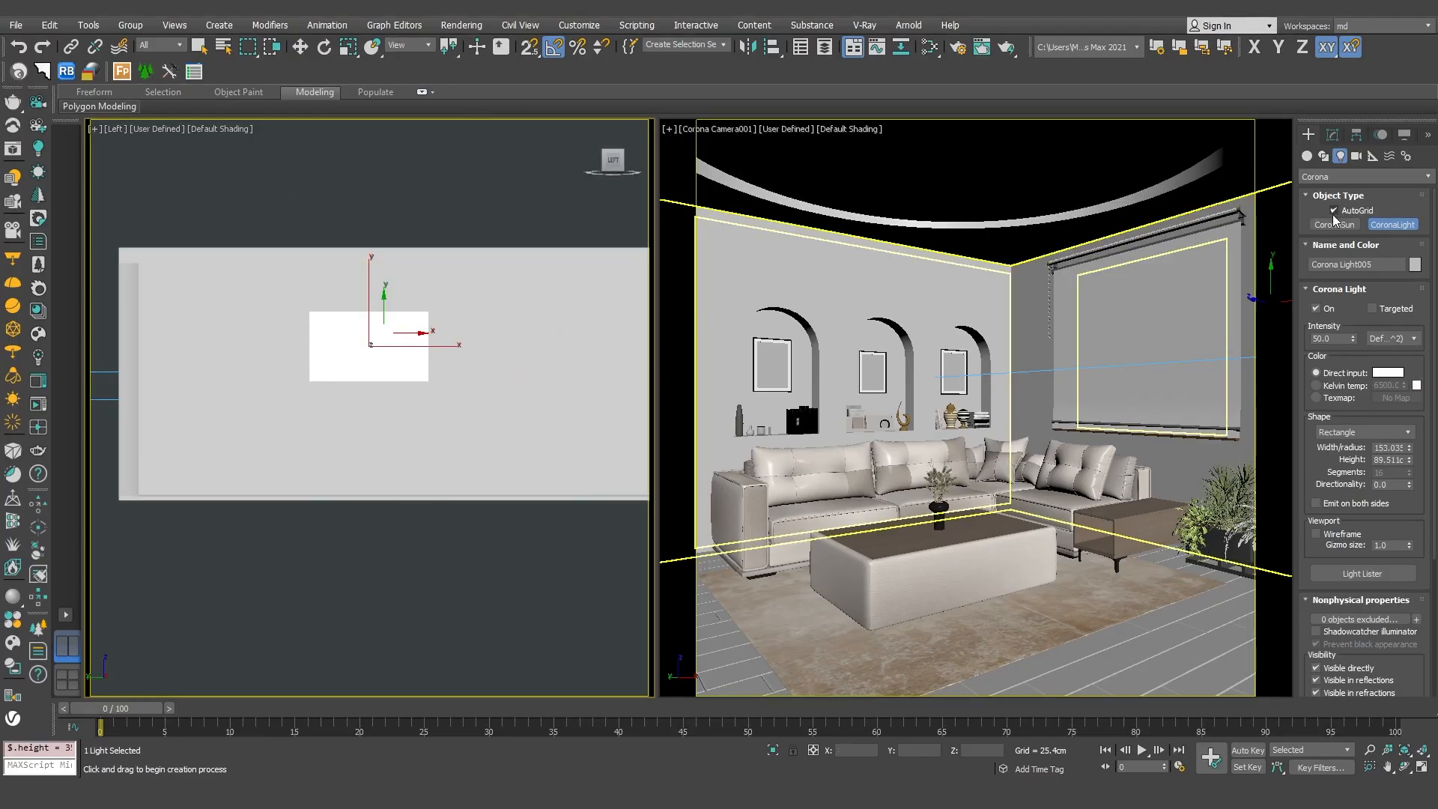
# Set the light's Kelvin temperature to 6000, make it not visible directly, and end light creation.
pyautogui.click(1343, 387)
pyautogui.doubleClick(1389, 385)
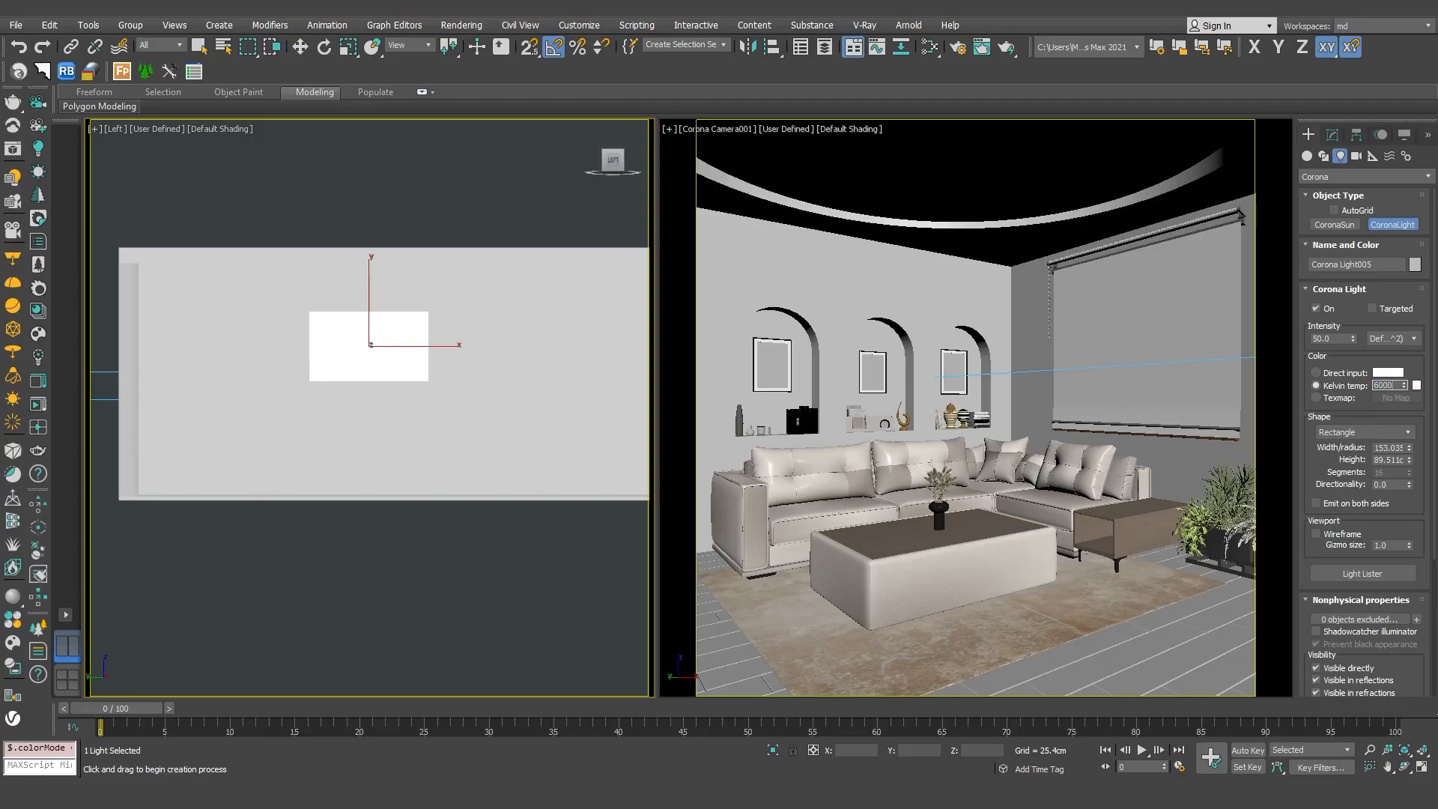
pyautogui.write('6000')
pyautogui.press('Return')
pyautogui.scroll(-5, 1435, 477)
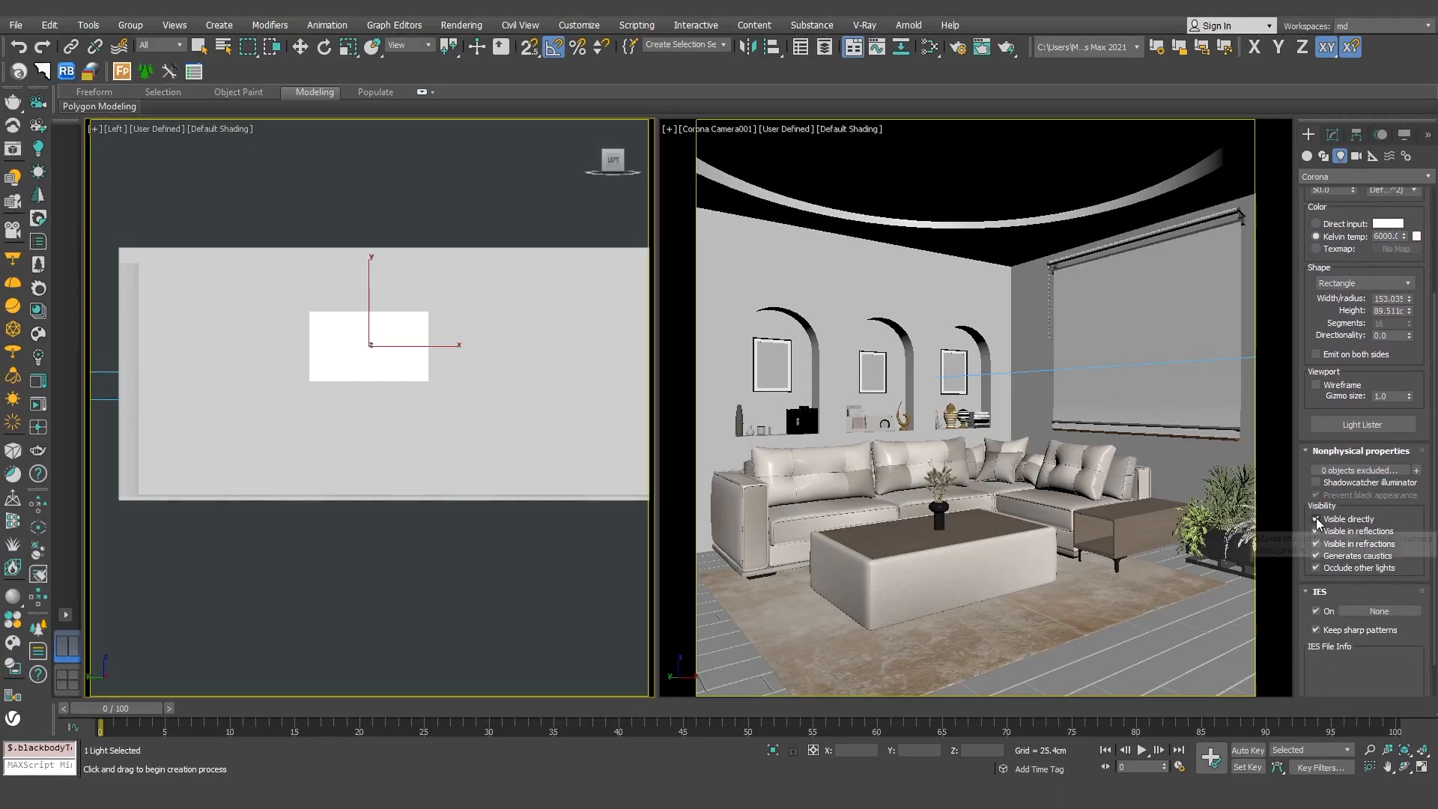
pyautogui.click(1316, 519)
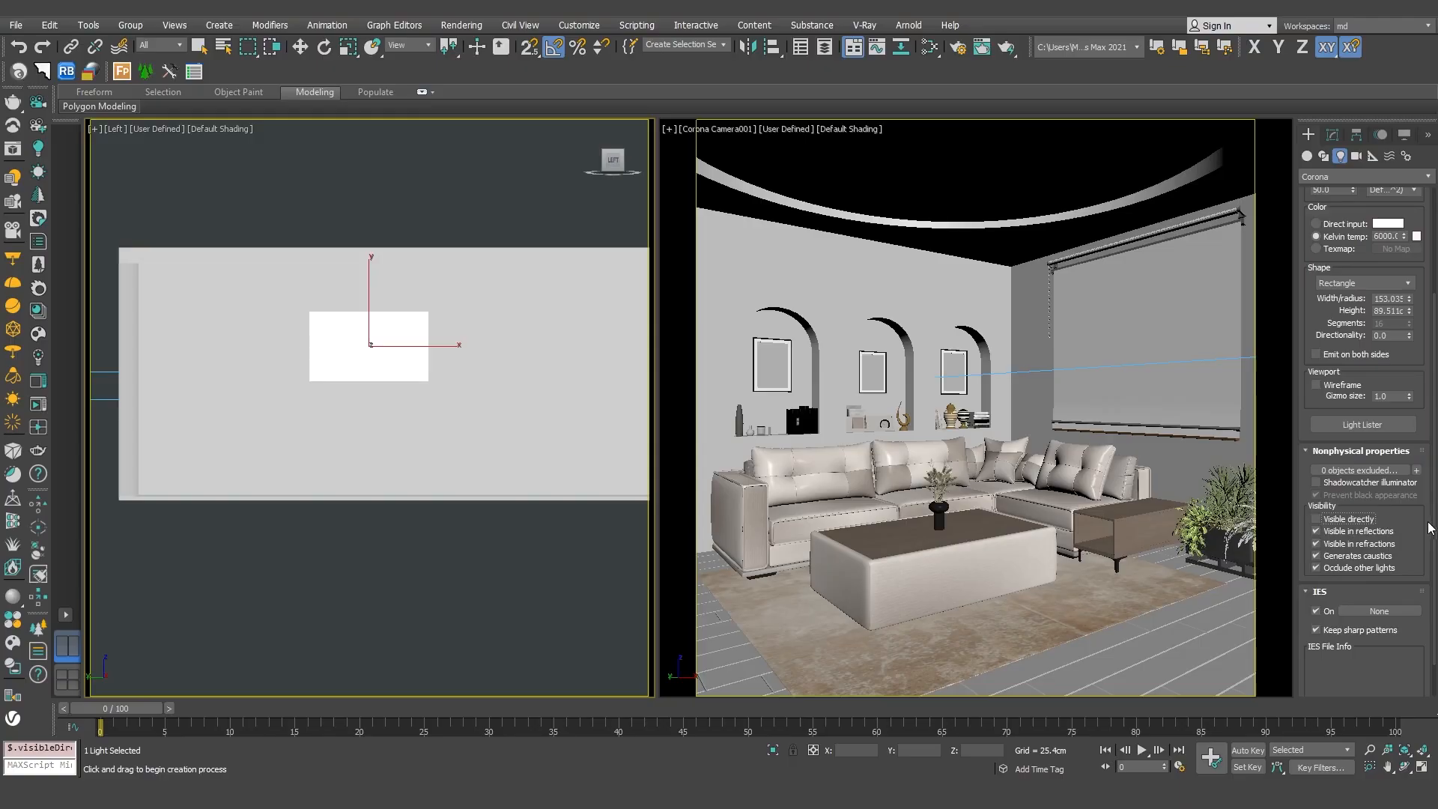
pyautogui.scroll(5, 1435, 527)
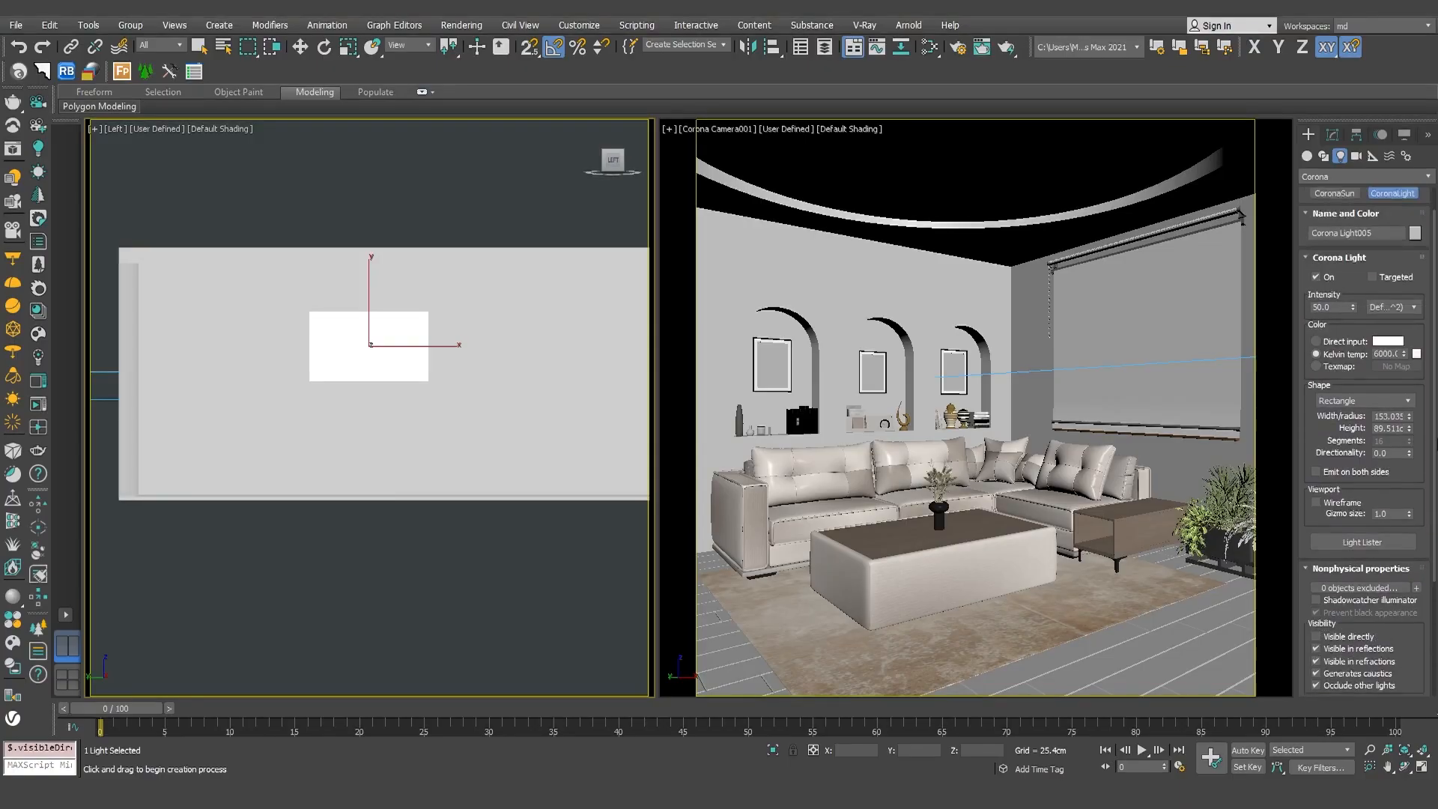
pyautogui.click(1386, 224)
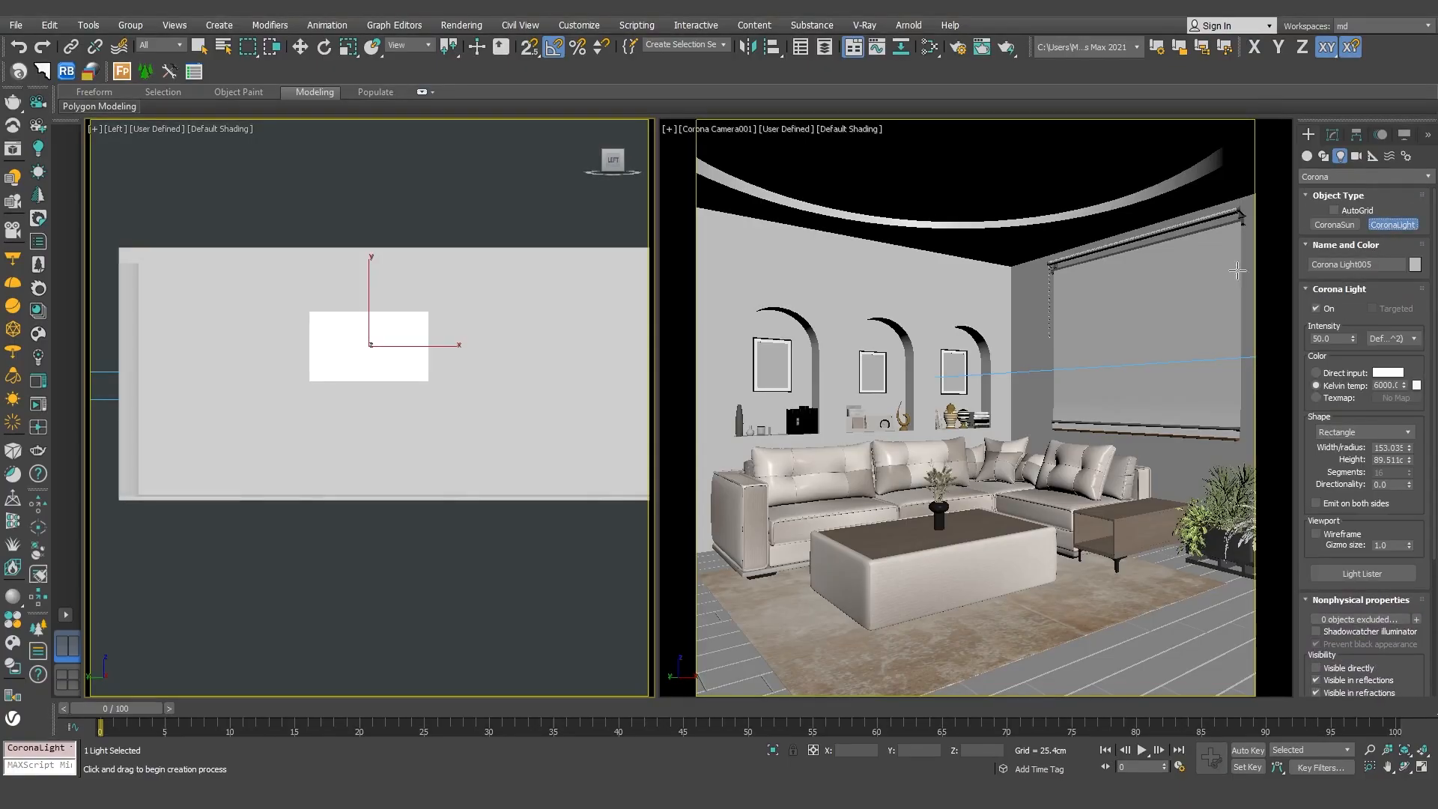
pyautogui.press('w')
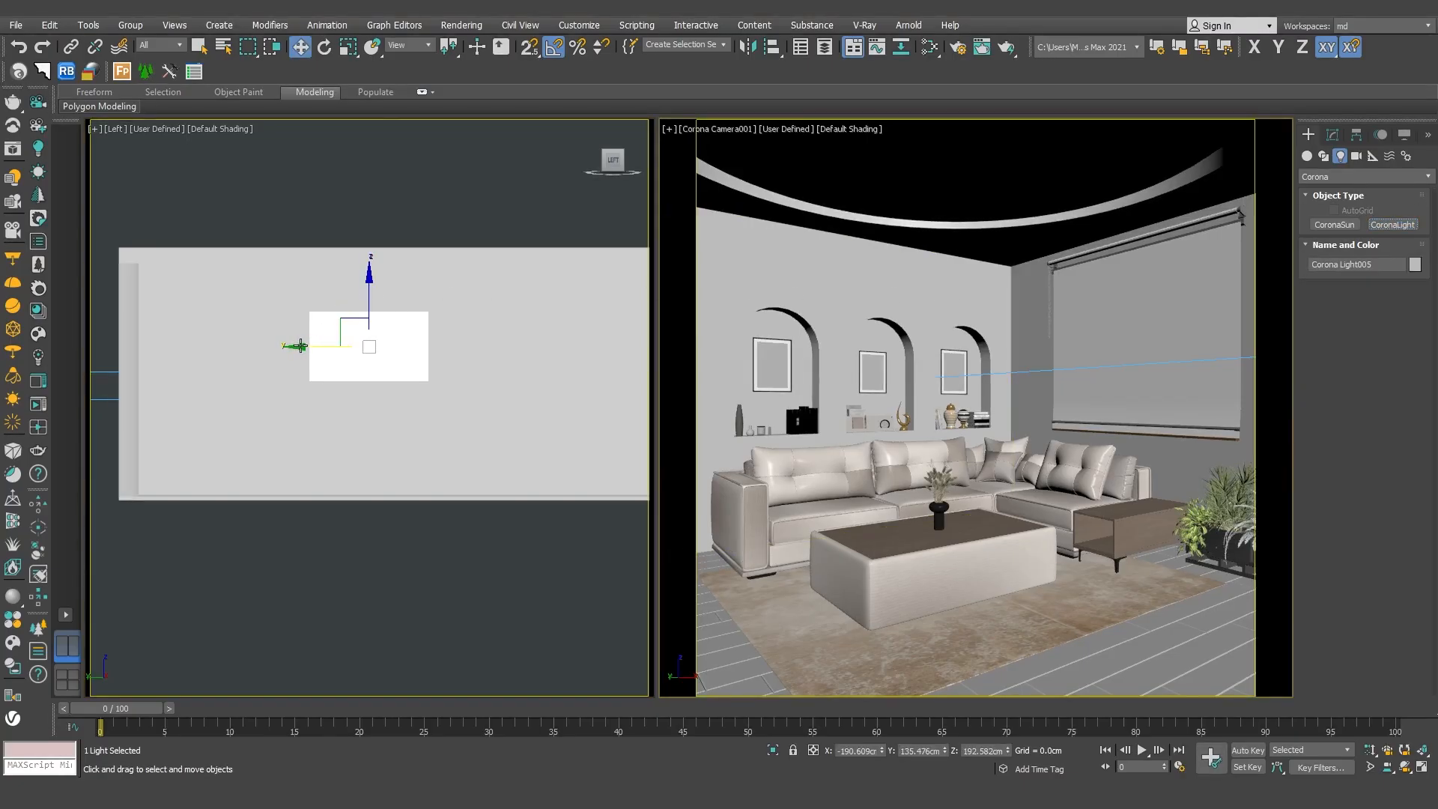
# Copy the rectangular light horizontally along the wall, about 317 cm from the original.
pyautogui.click(397, 338)
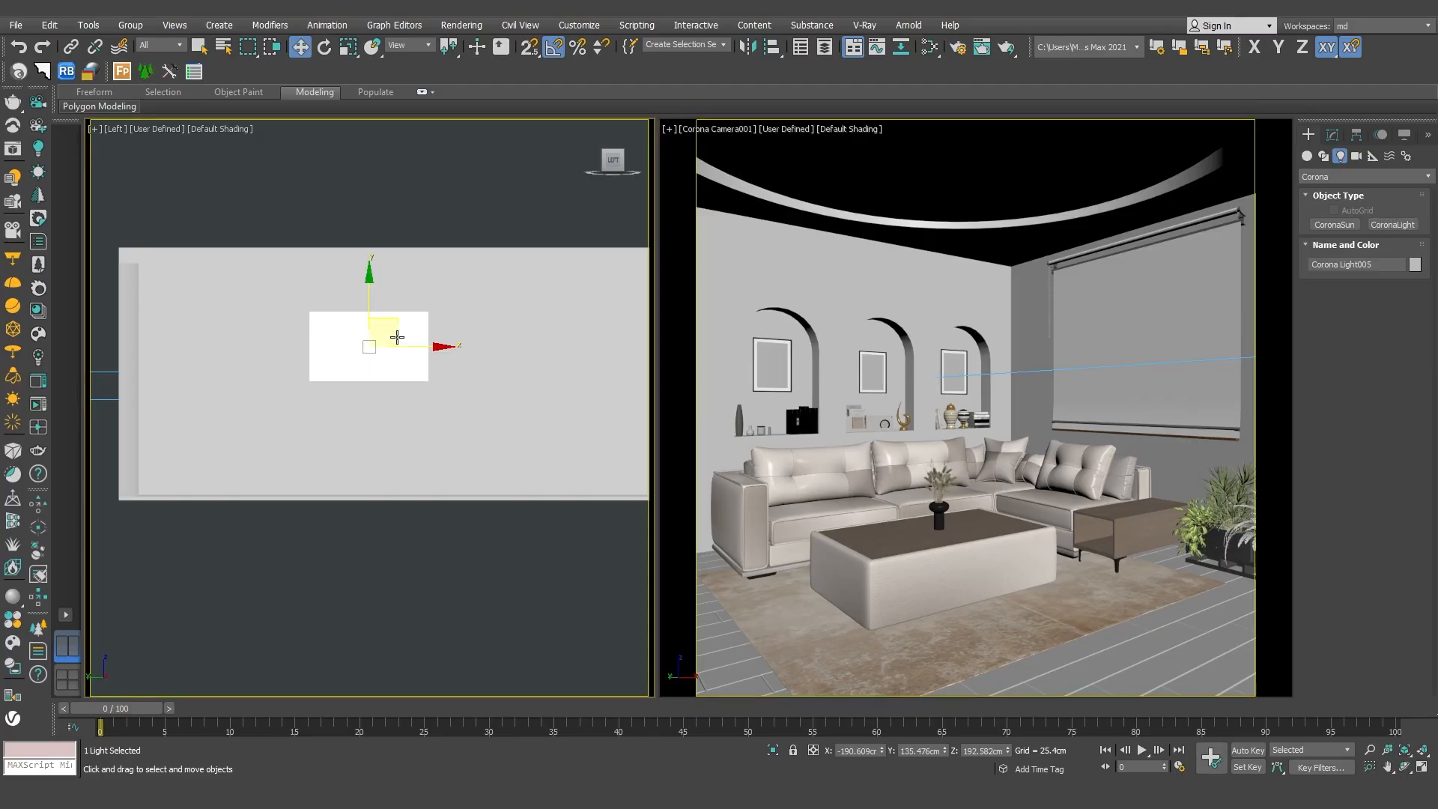
pyautogui.keyDown('shift'); pyautogui.moveTo(428, 346); pyautogui.dragTo(689, 346); pyautogui.keyUp('shift')
pyautogui.click(725, 459)
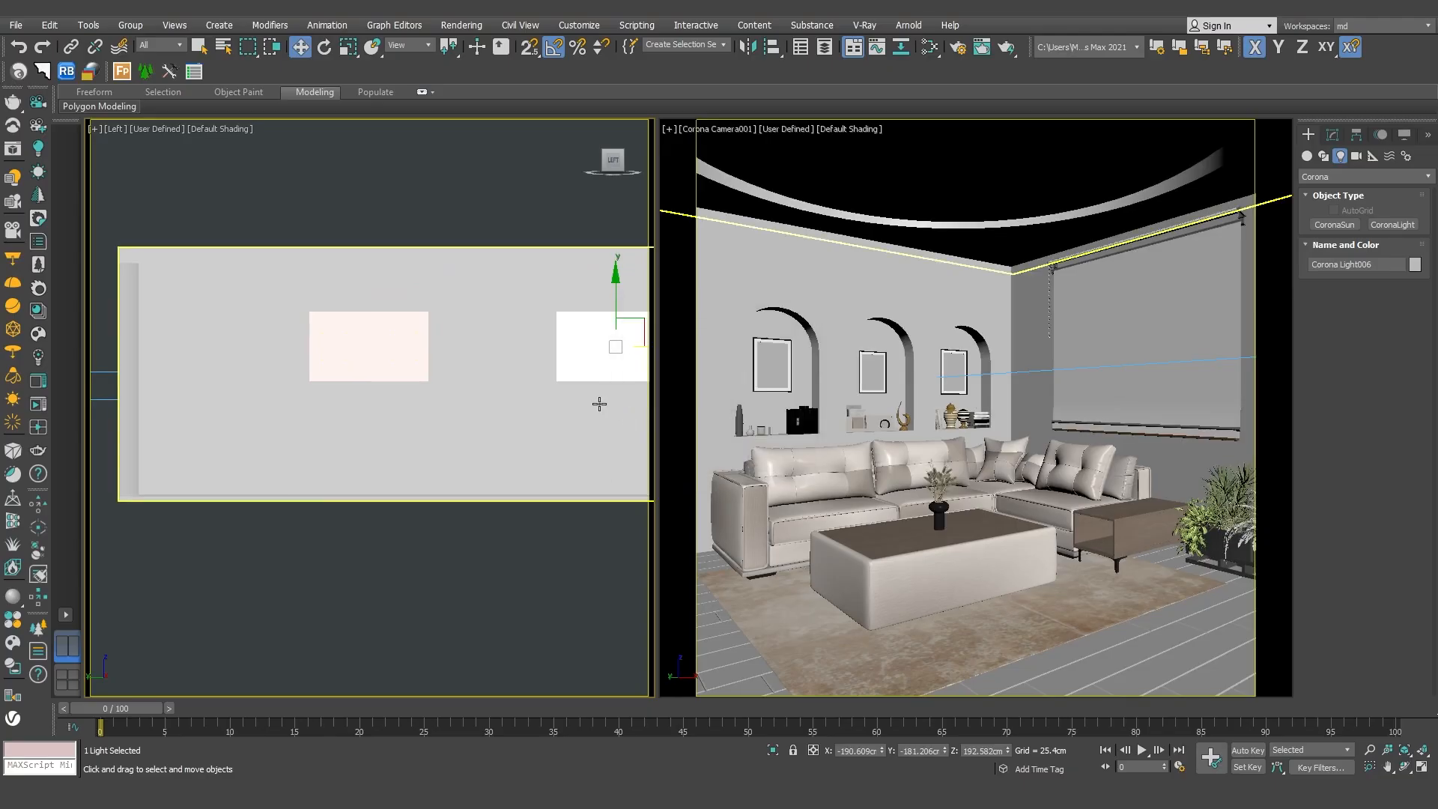
pyautogui.moveTo(597, 402); pyautogui.dragTo(552, 408, button='middle')
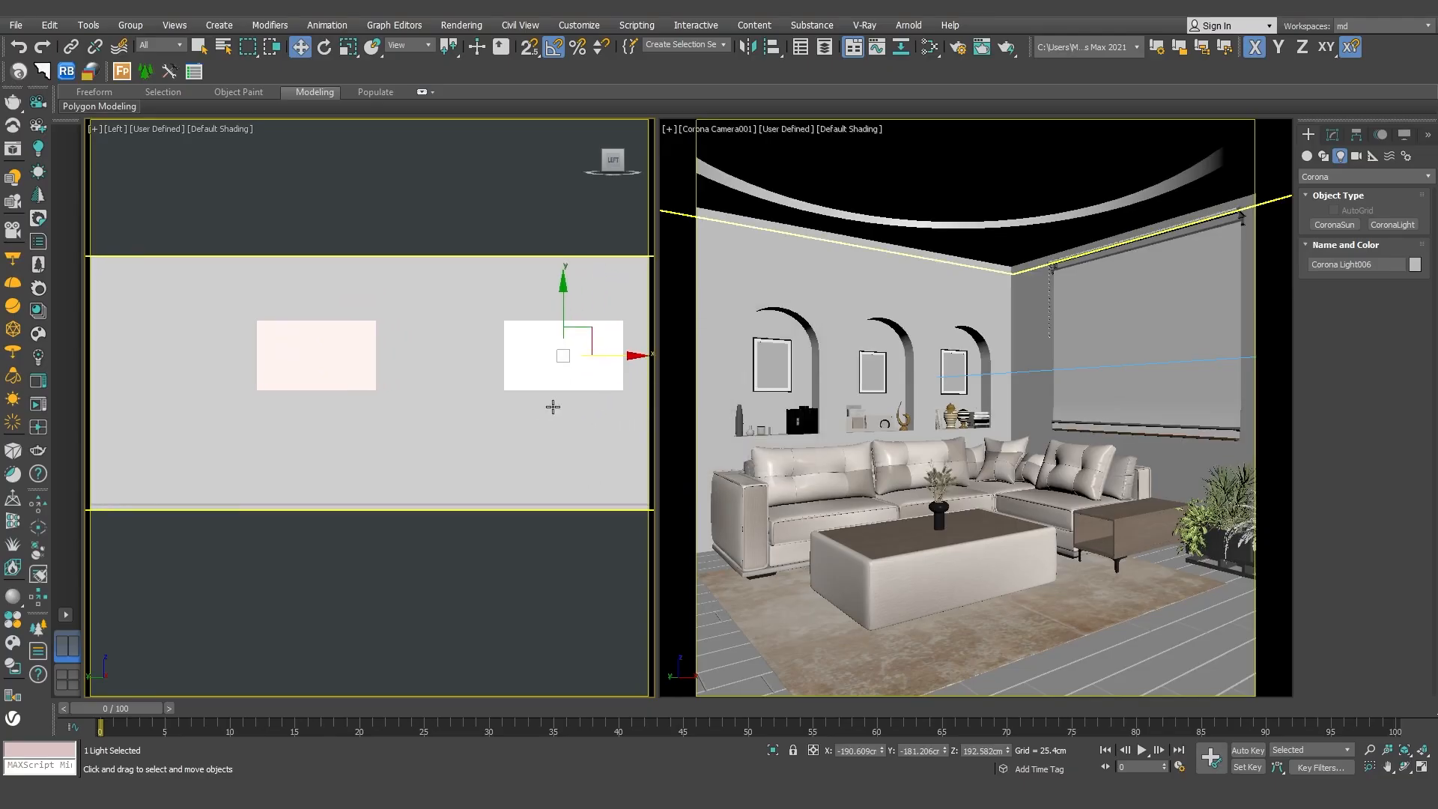
# Set the copied light's Kelvin temperature to 5500 and its intensity to 10.
pyautogui.click(1337, 141)
pyautogui.doubleClick(1387, 446)
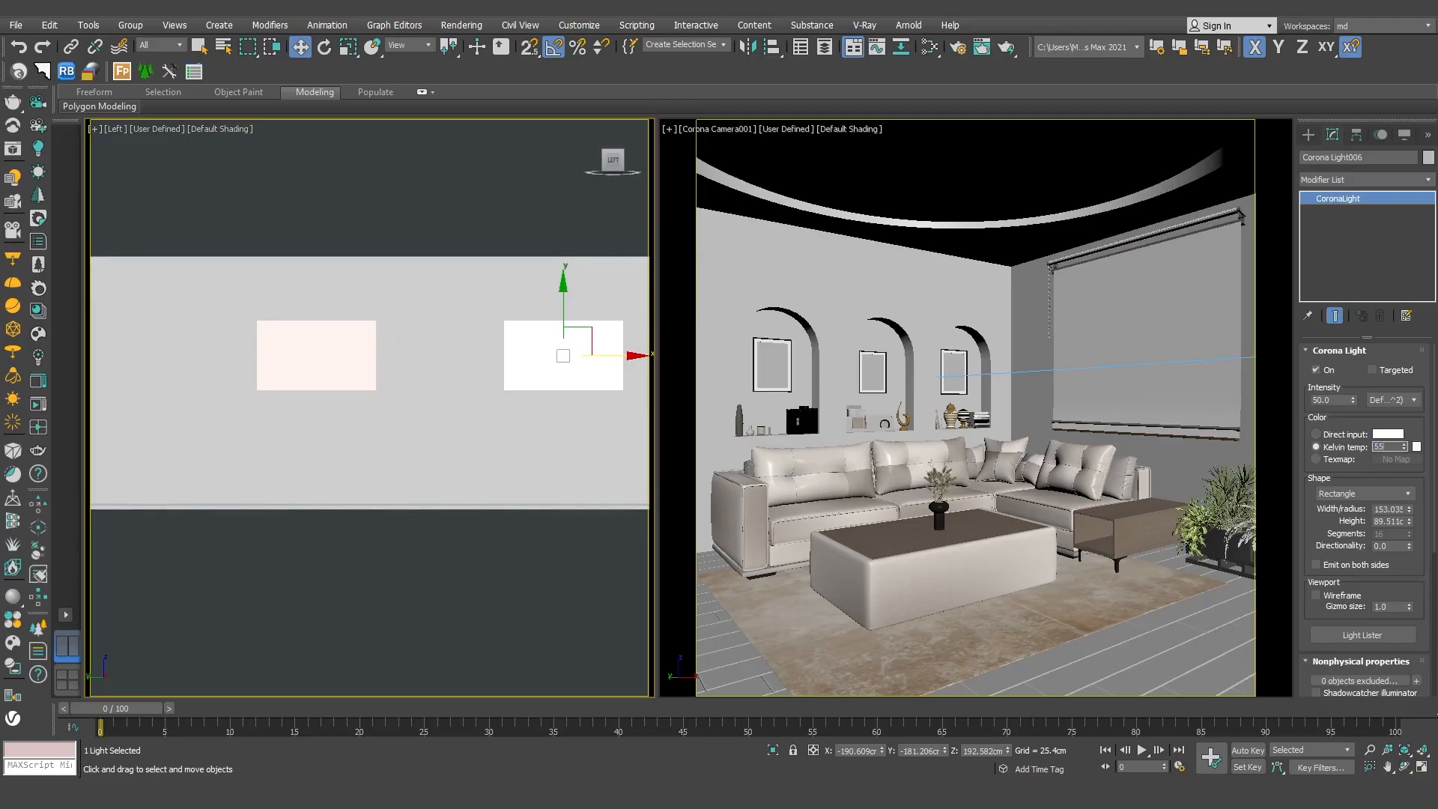
pyautogui.write('5500')
pyautogui.press('Return')
pyautogui.doubleClick(1328, 397)
pyautogui.write('10')
pyautogui.press('Return')
# Set the original rectangular light's intensity to 12.
pyautogui.click(353, 353)
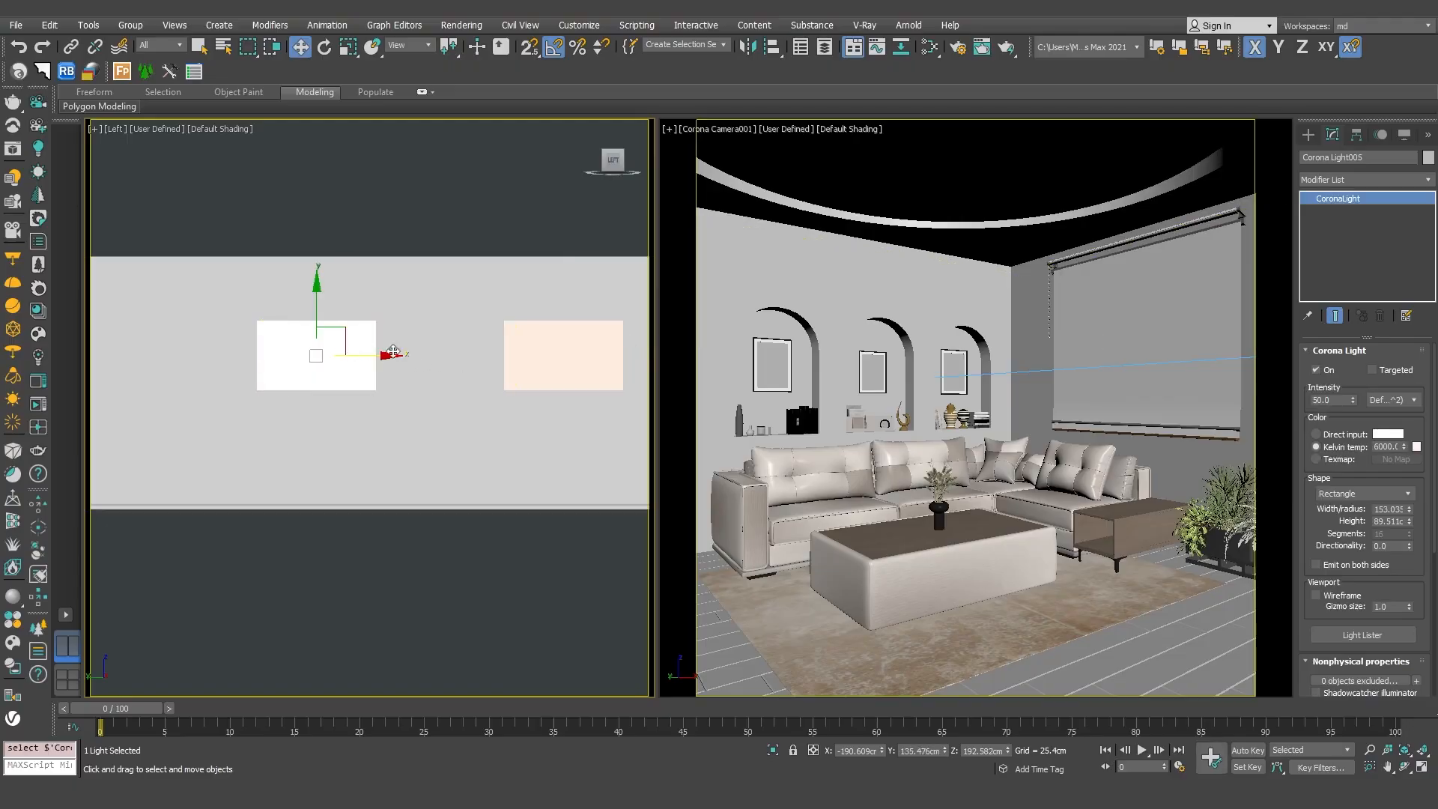
pyautogui.doubleClick(1326, 400)
pyautogui.write('12')
pyautogui.press('Return')
pyautogui.click(555, 354)
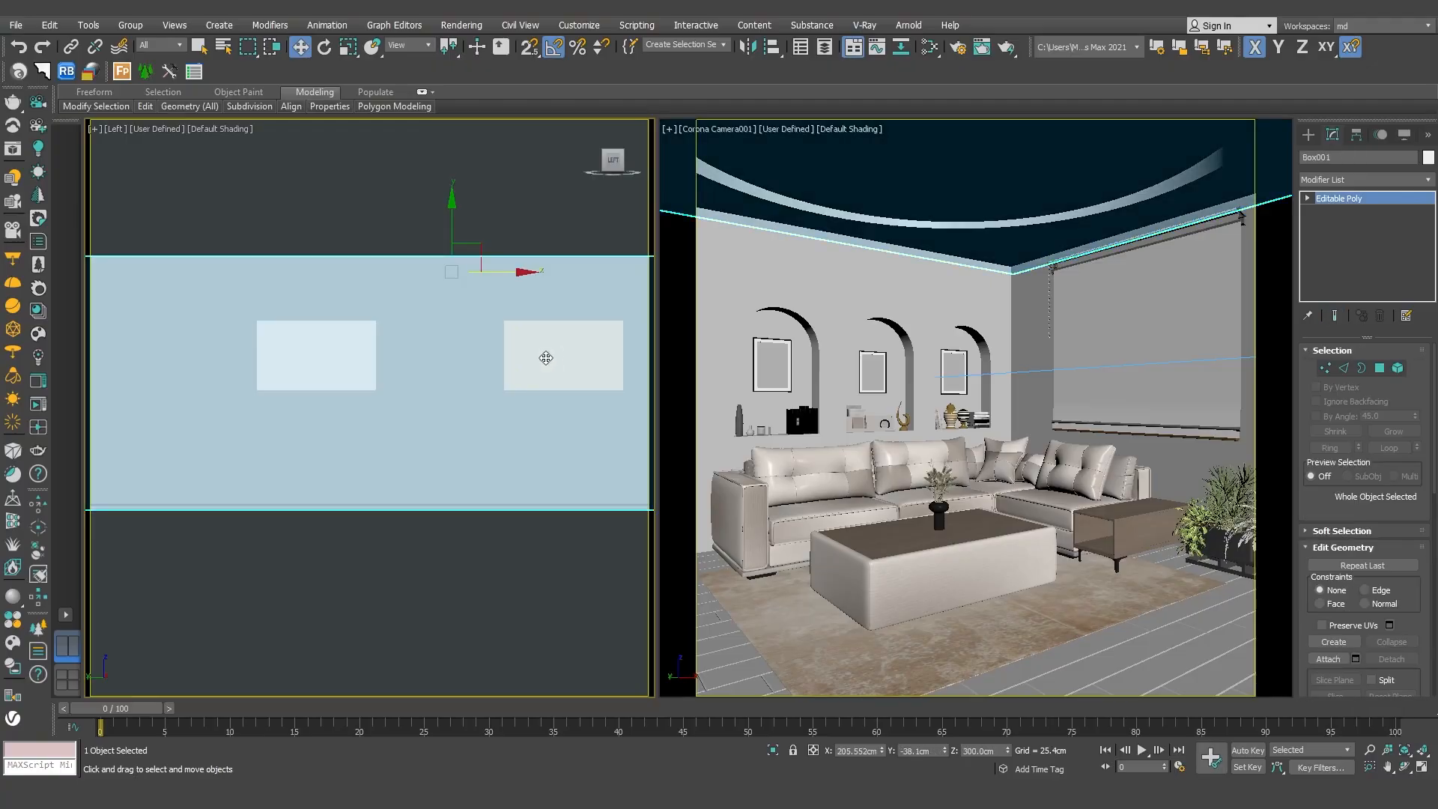
pyautogui.click(361, 363)
pyautogui.keyDown('ctrl'); pyautogui.click(568, 356); pyautogui.keyUp('ctrl')
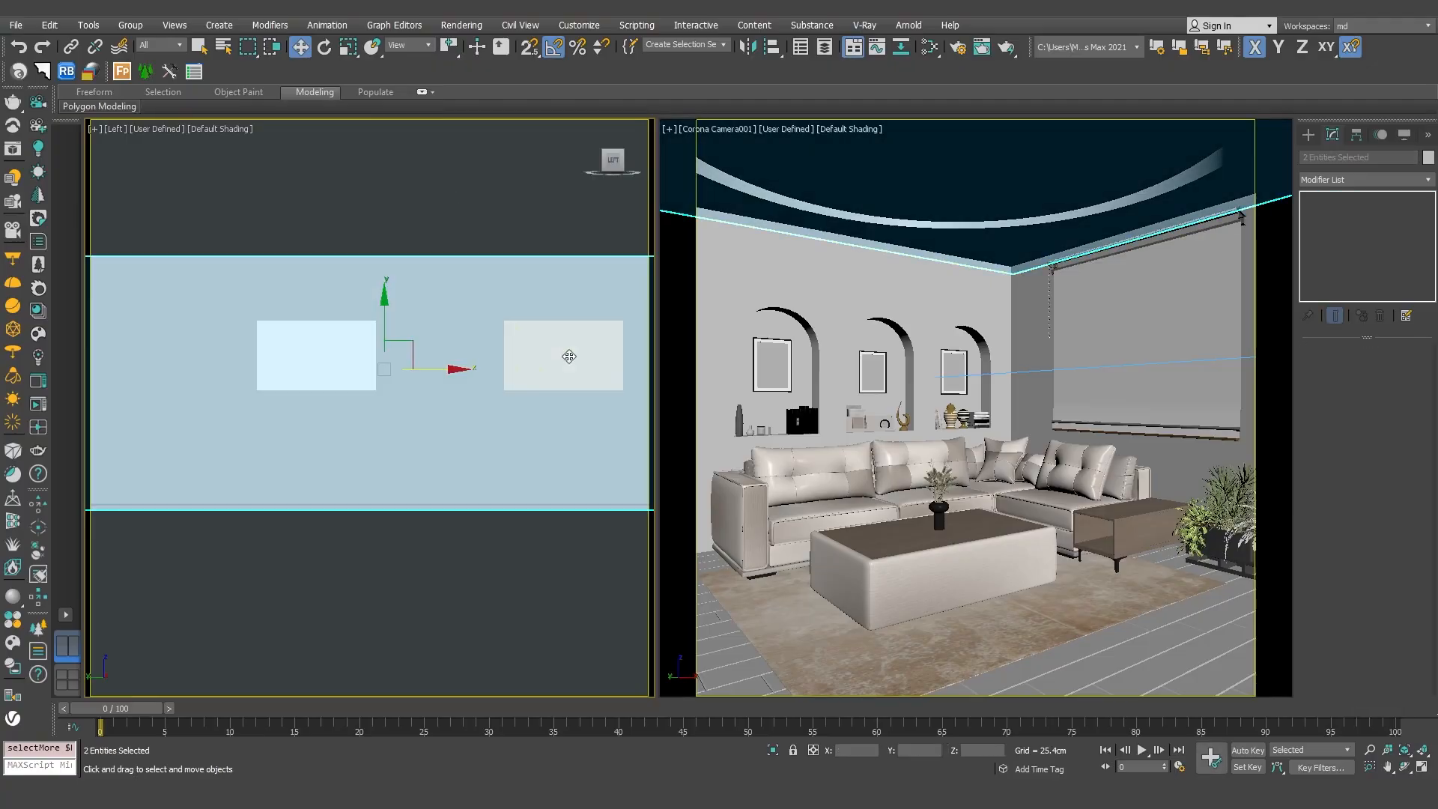
pyautogui.click(546, 224)
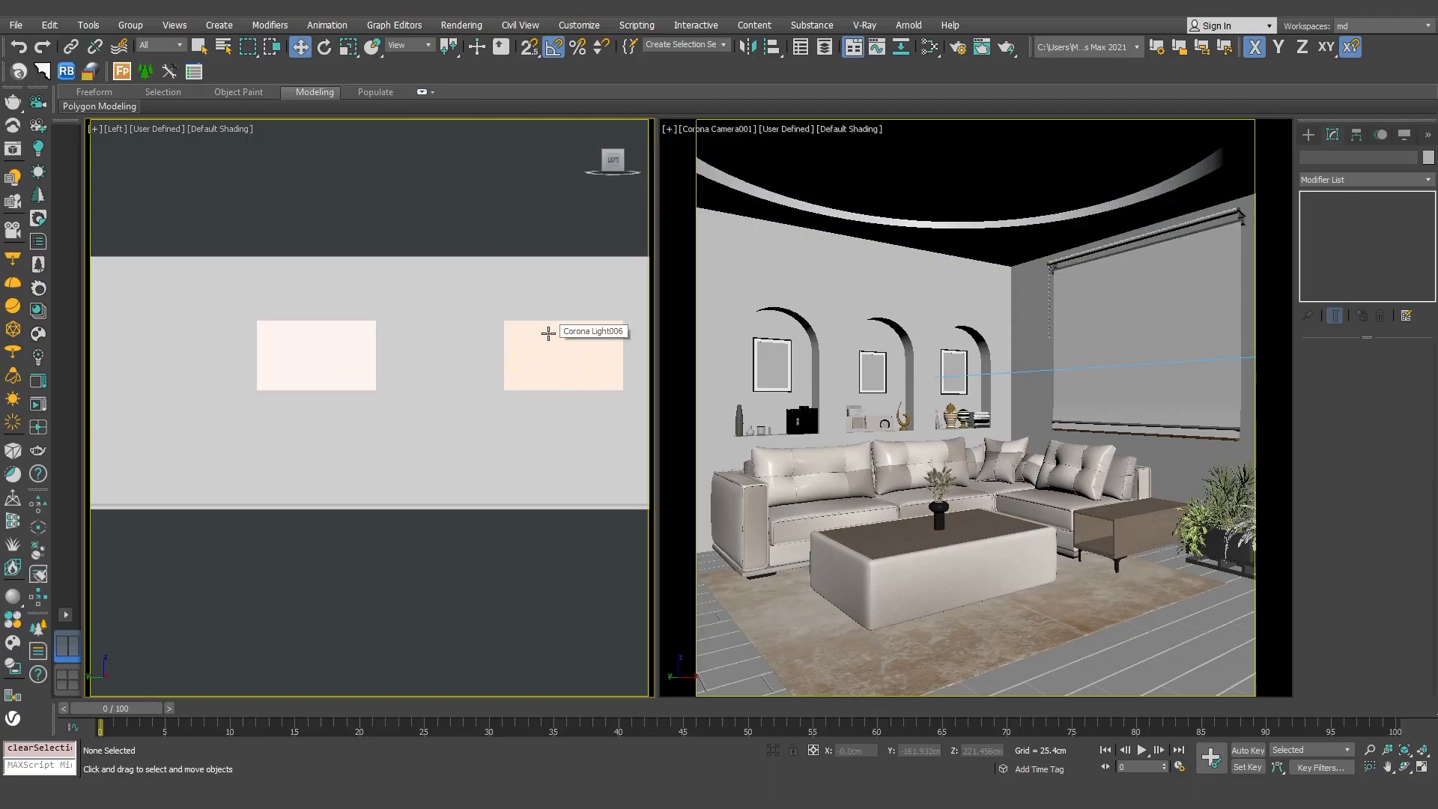
# Restrict the selection filter to Lights and select both rectangular lights.
pyautogui.click(164, 45)
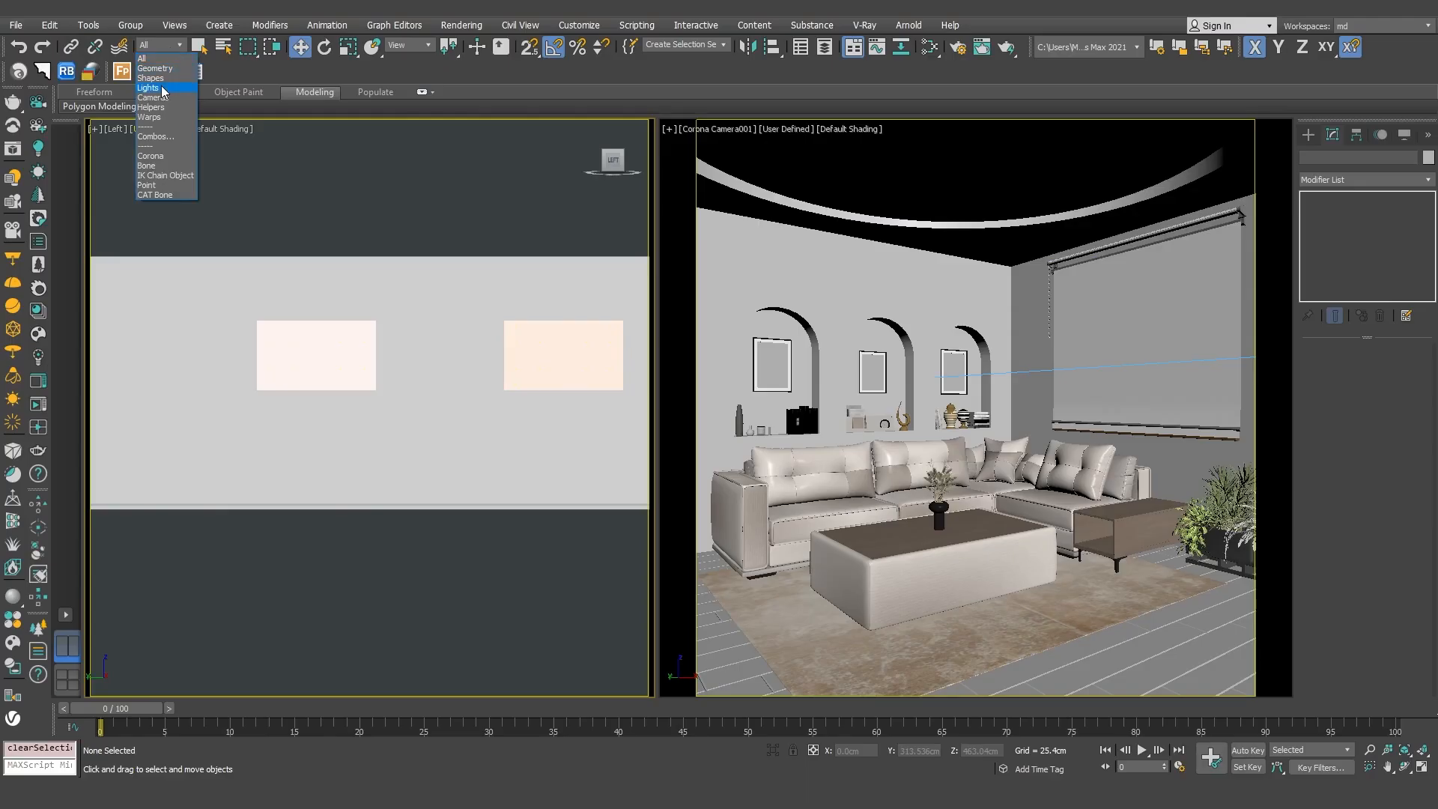
pyautogui.click(165, 88)
pyautogui.click(563, 345)
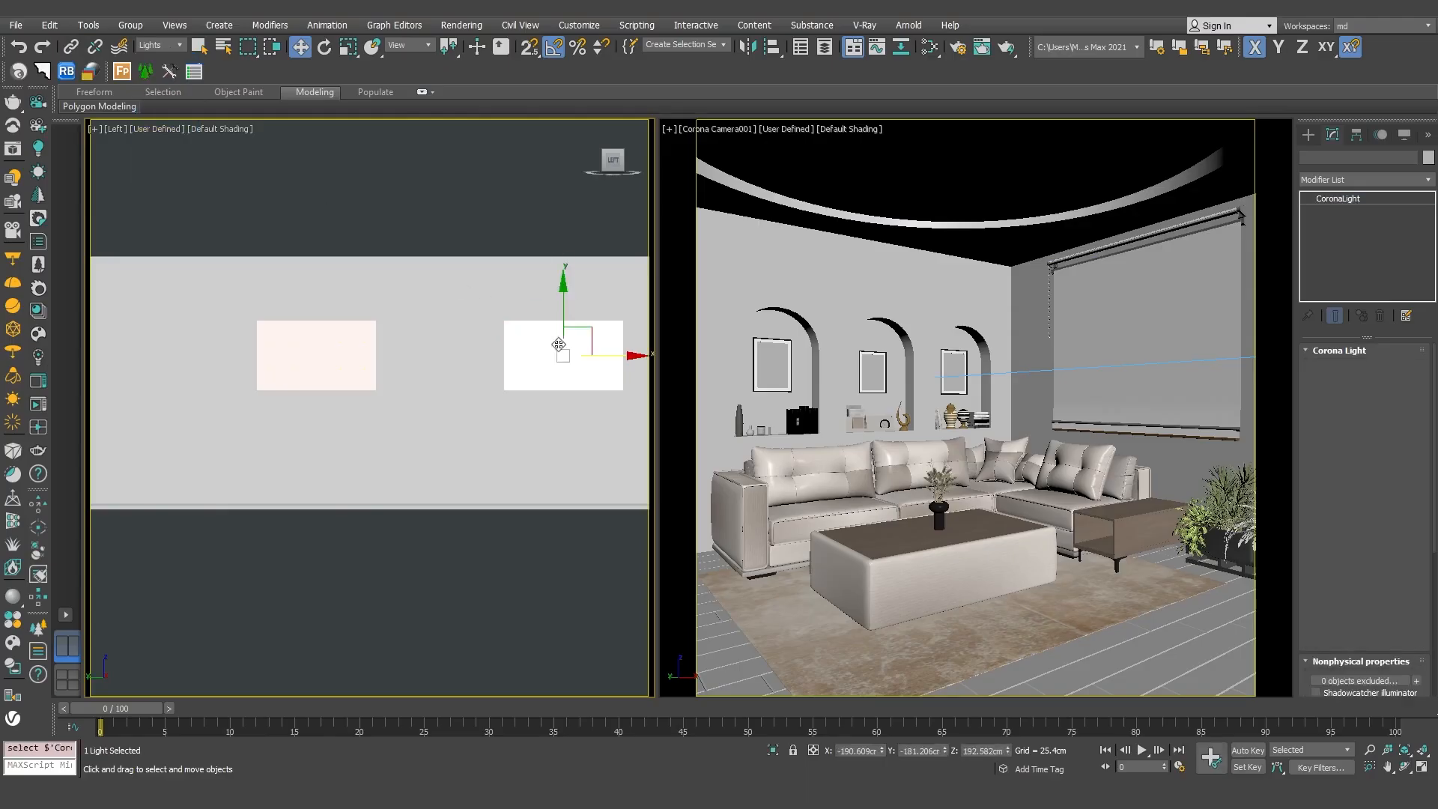
pyautogui.keyDown('ctrl'); pyautogui.click(330, 347); pyautogui.keyUp('ctrl')
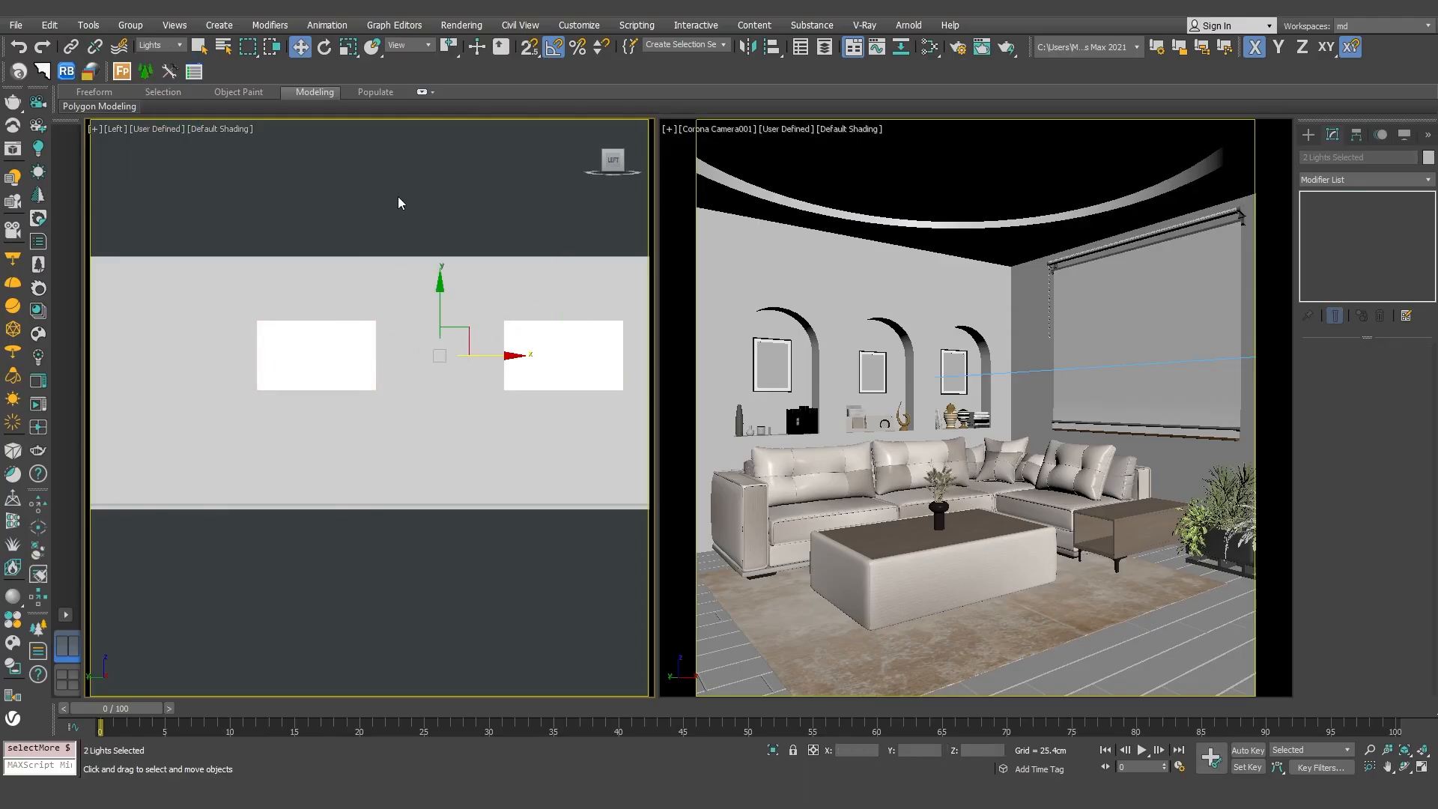
# In the Top view, move both lights about 9 cm along X, inward from the wall's outer face.
pyautogui.press('t')
pyautogui.scroll(-4, 253, 345)
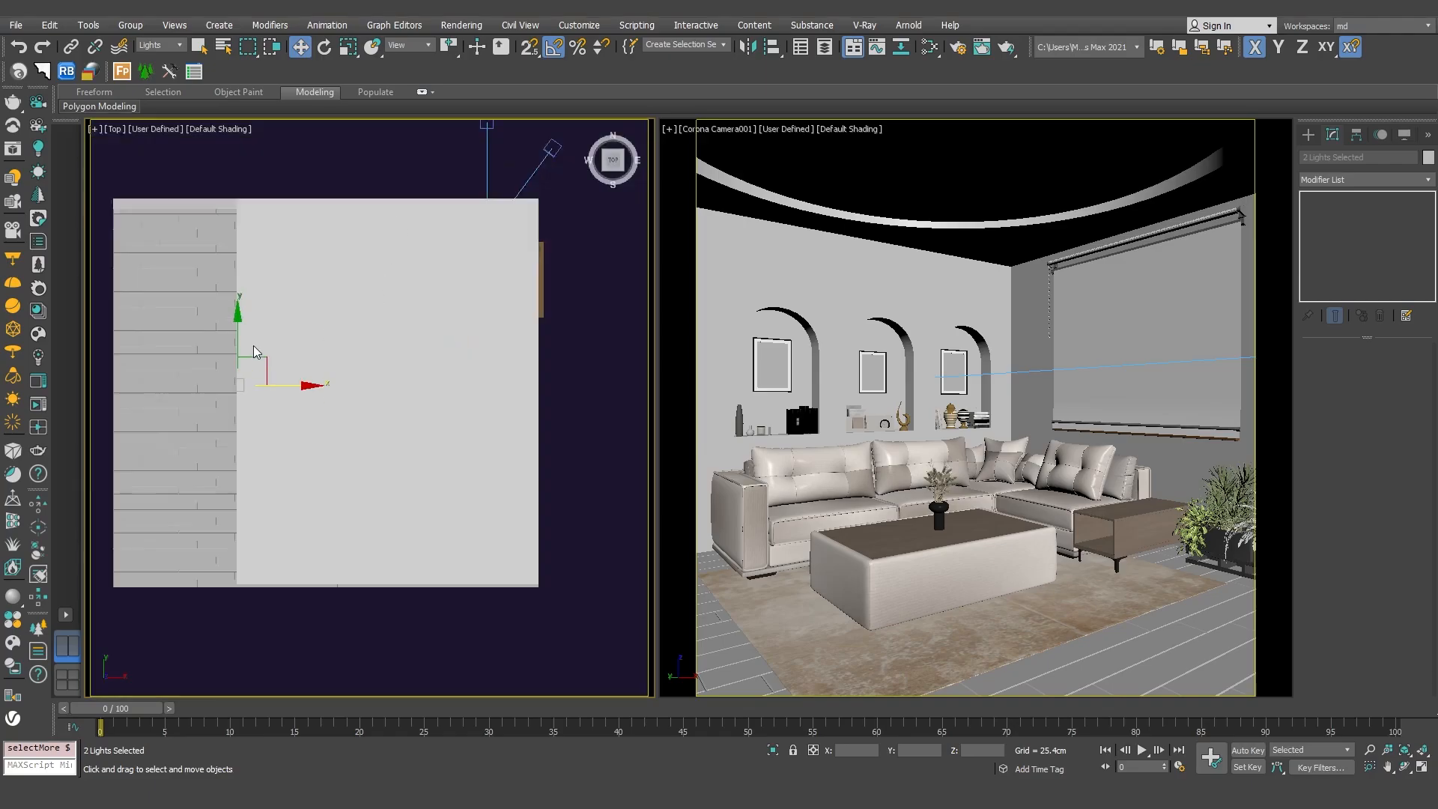
pyautogui.scroll(2, 254, 345)
pyautogui.press('F3')
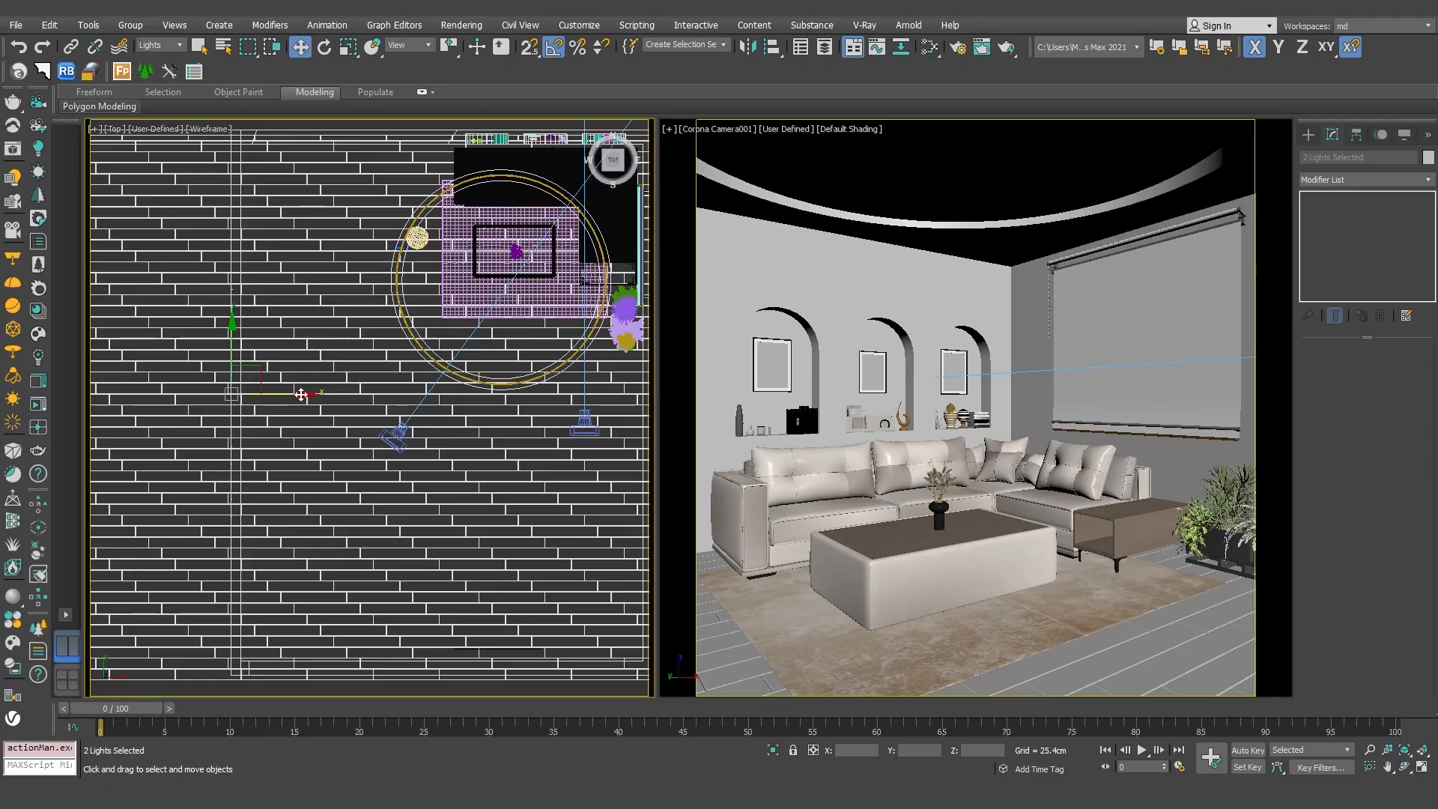
pyautogui.moveTo(302, 396); pyautogui.dragTo(313, 396)
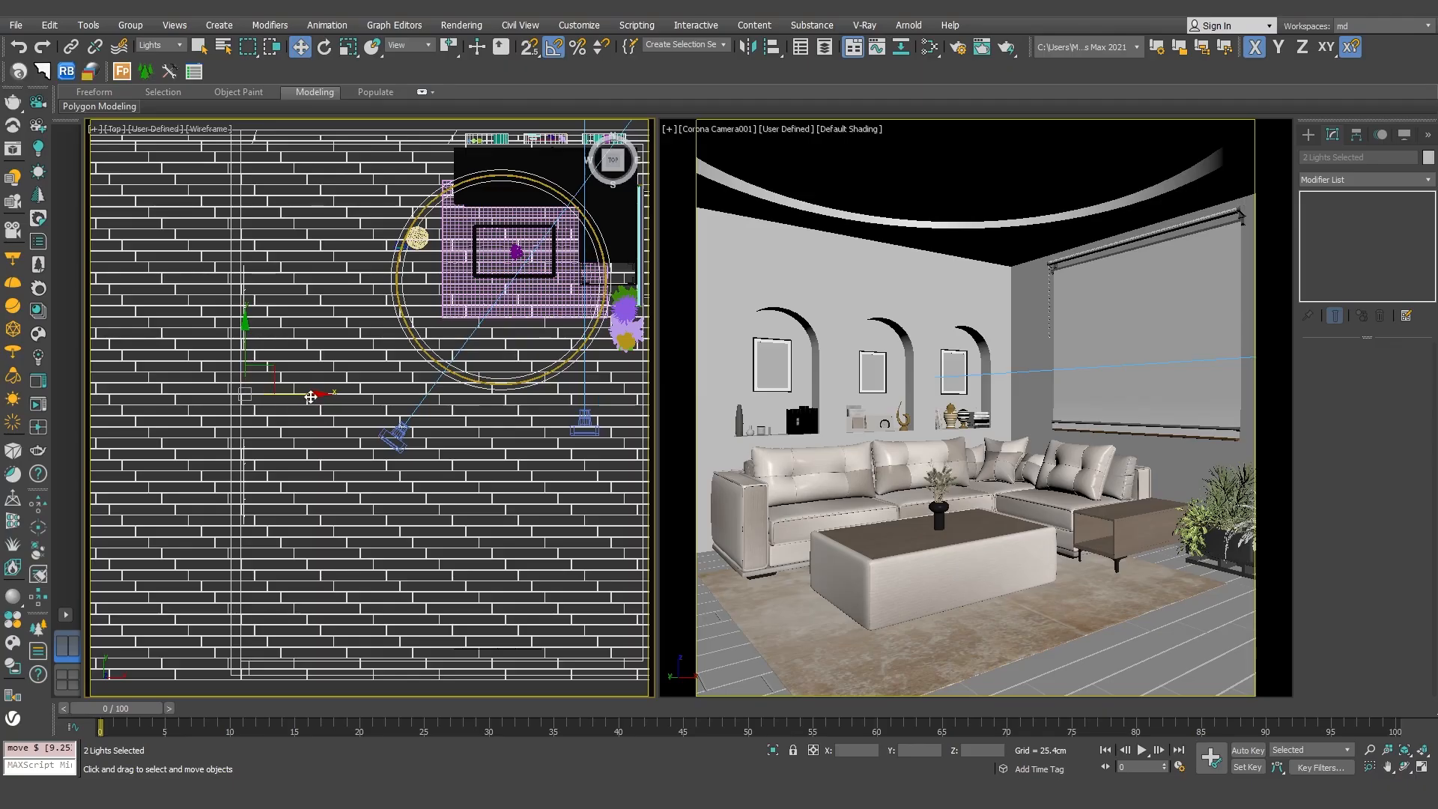
pyautogui.press('F3')
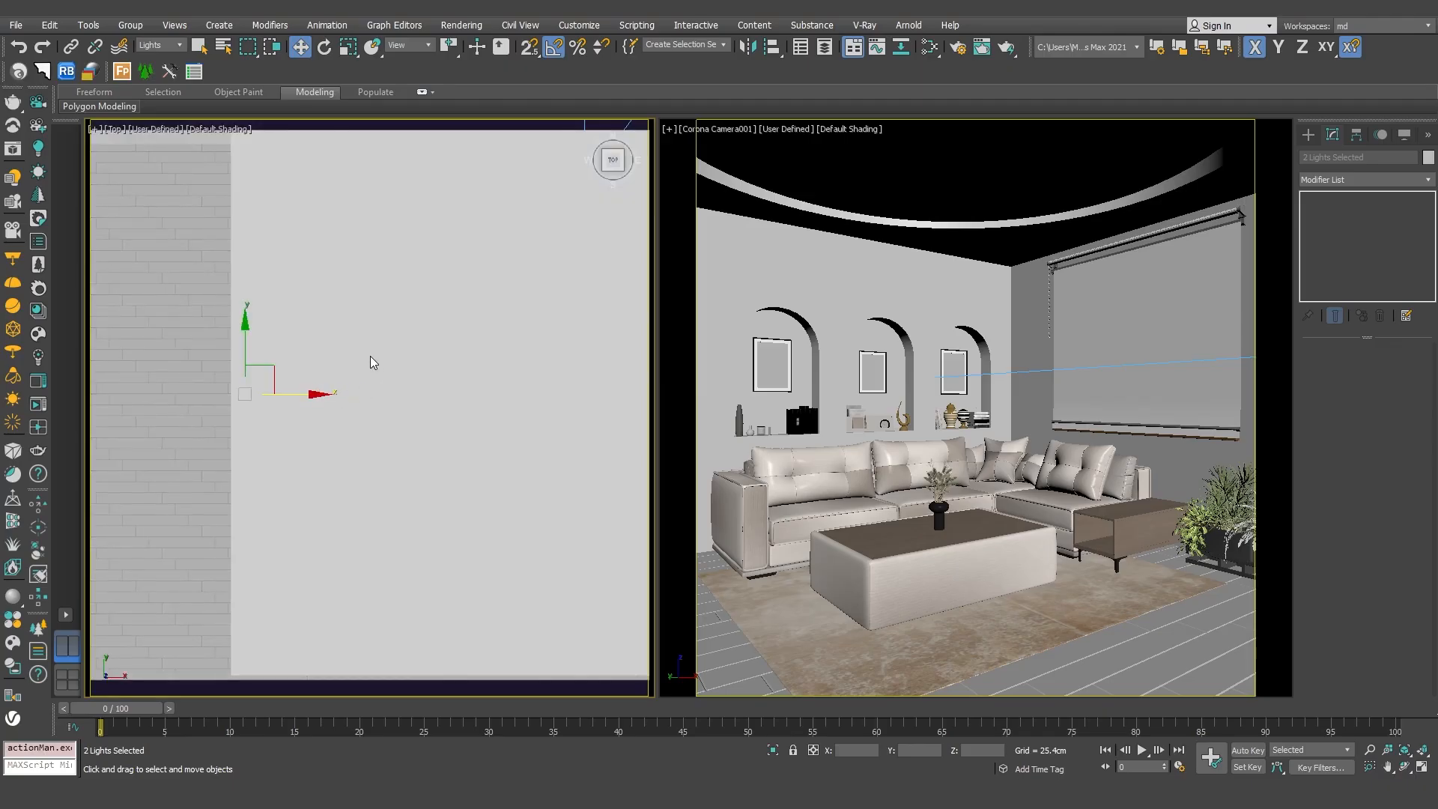
# Switch the Top viewport to Corona Camera002, turn it into a free perspective view and bring the rectangular lights into sight.
pyautogui.click(349, 346)
pyautogui.press('c')
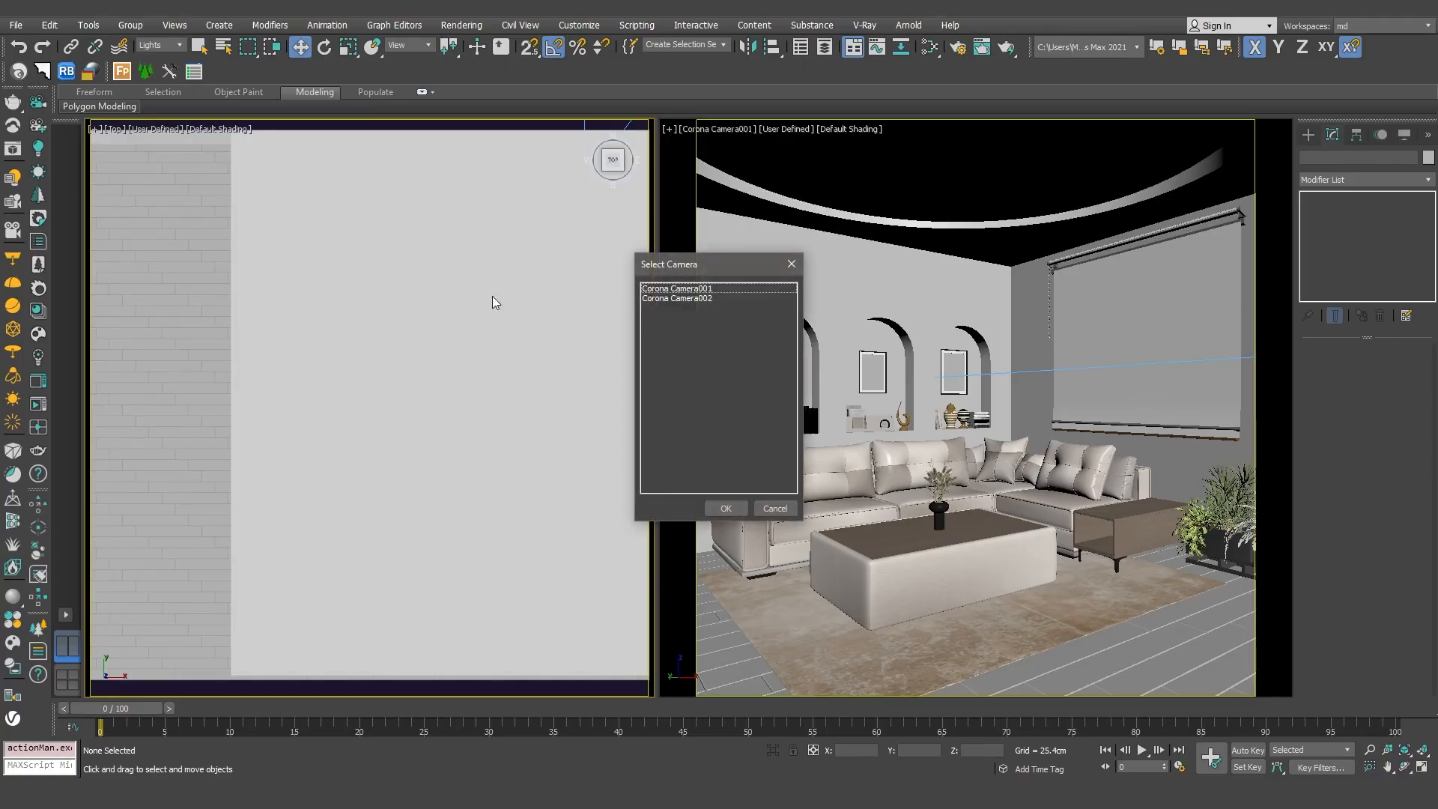
pyautogui.doubleClick(718, 299)
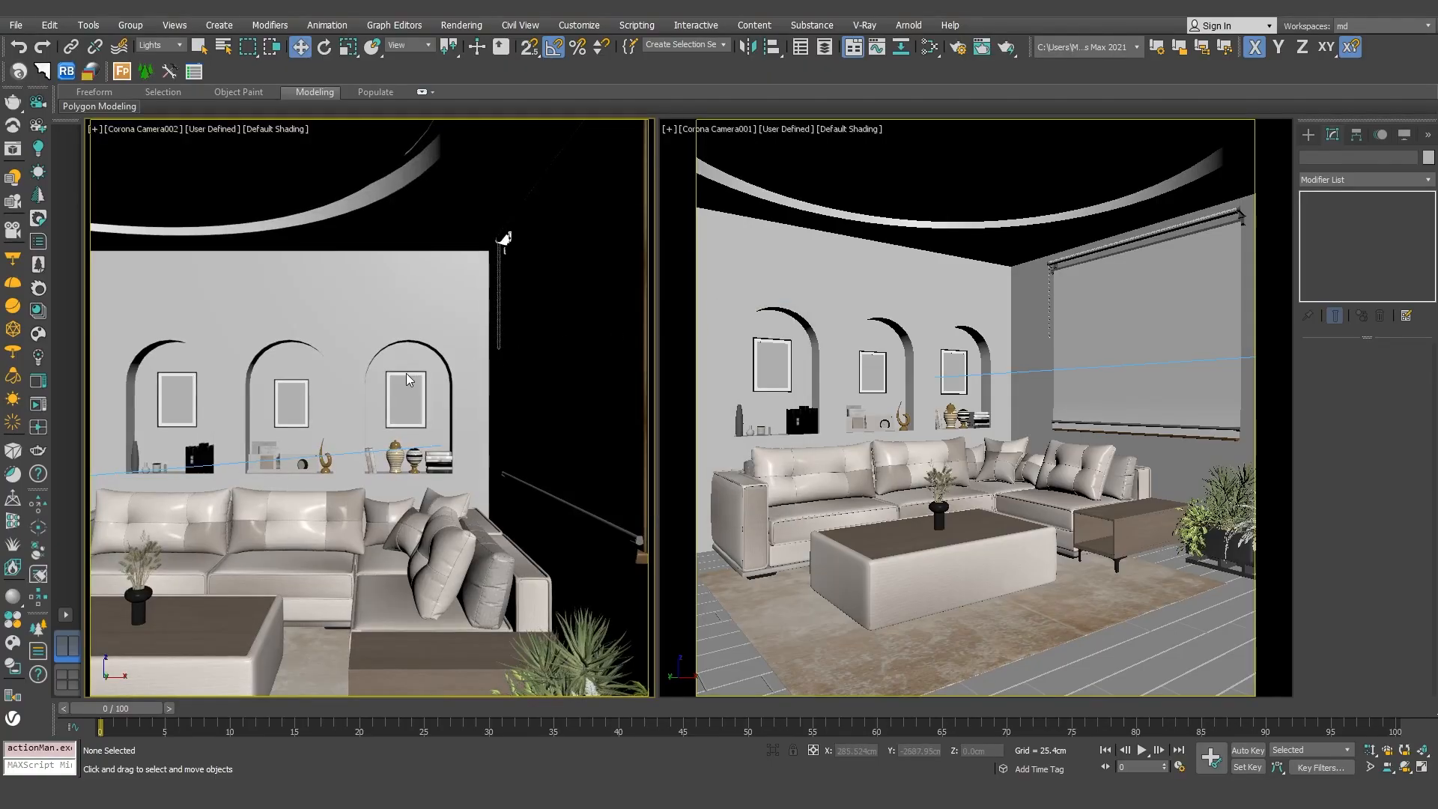
pyautogui.press('p')
pyautogui.moveTo(361, 371); pyautogui.dragTo(427, 369, button='middle')
pyautogui.click(218, 327)
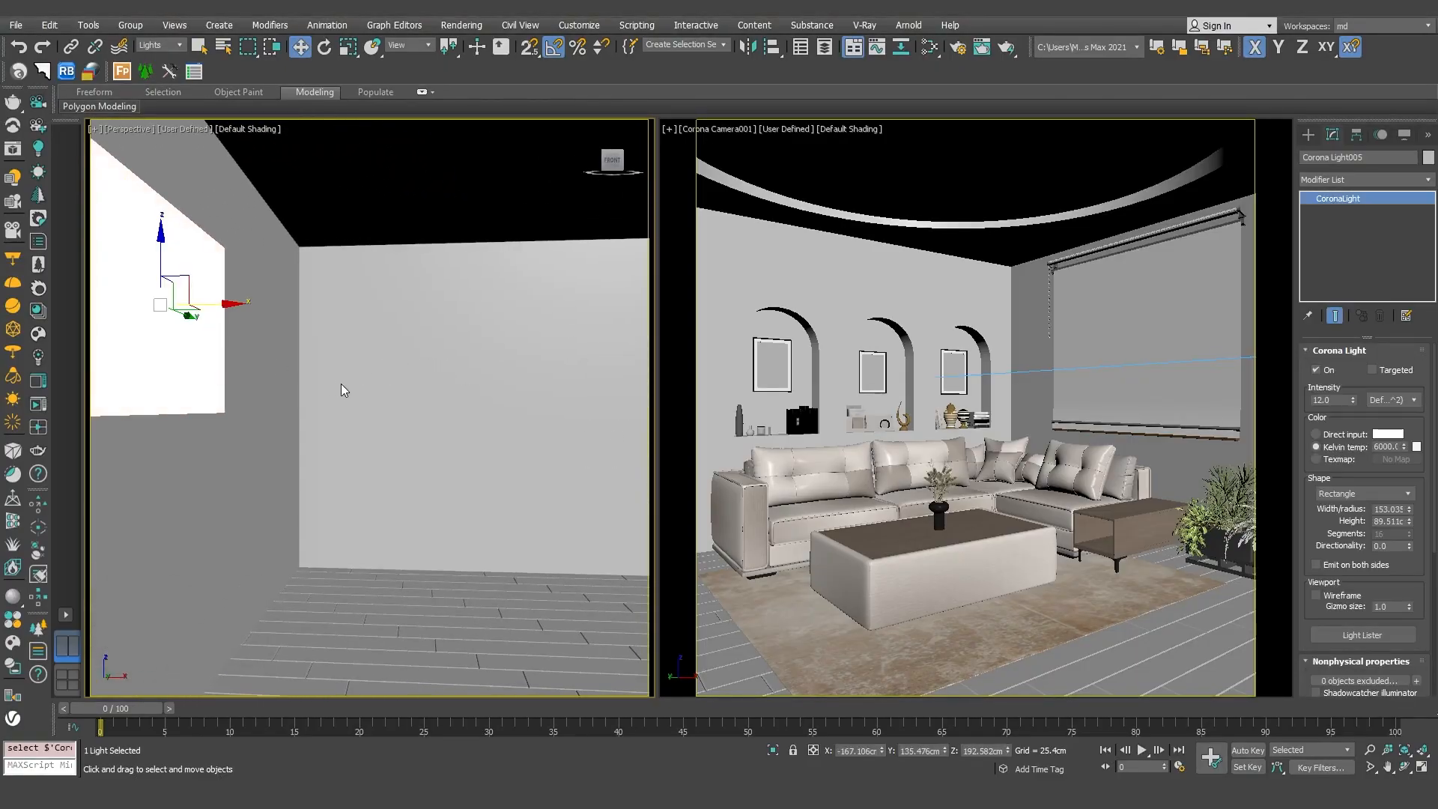
# Select the 5500 K rectangular light on the wall and copy it about 94 cm along X into the room.
pyautogui.moveTo(344, 385); pyautogui.dragTo(447, 388, button='middle')
pyautogui.scroll(-1, 367, 382)
pyautogui.scroll(-2, 447, 389)
pyautogui.click(257, 347)
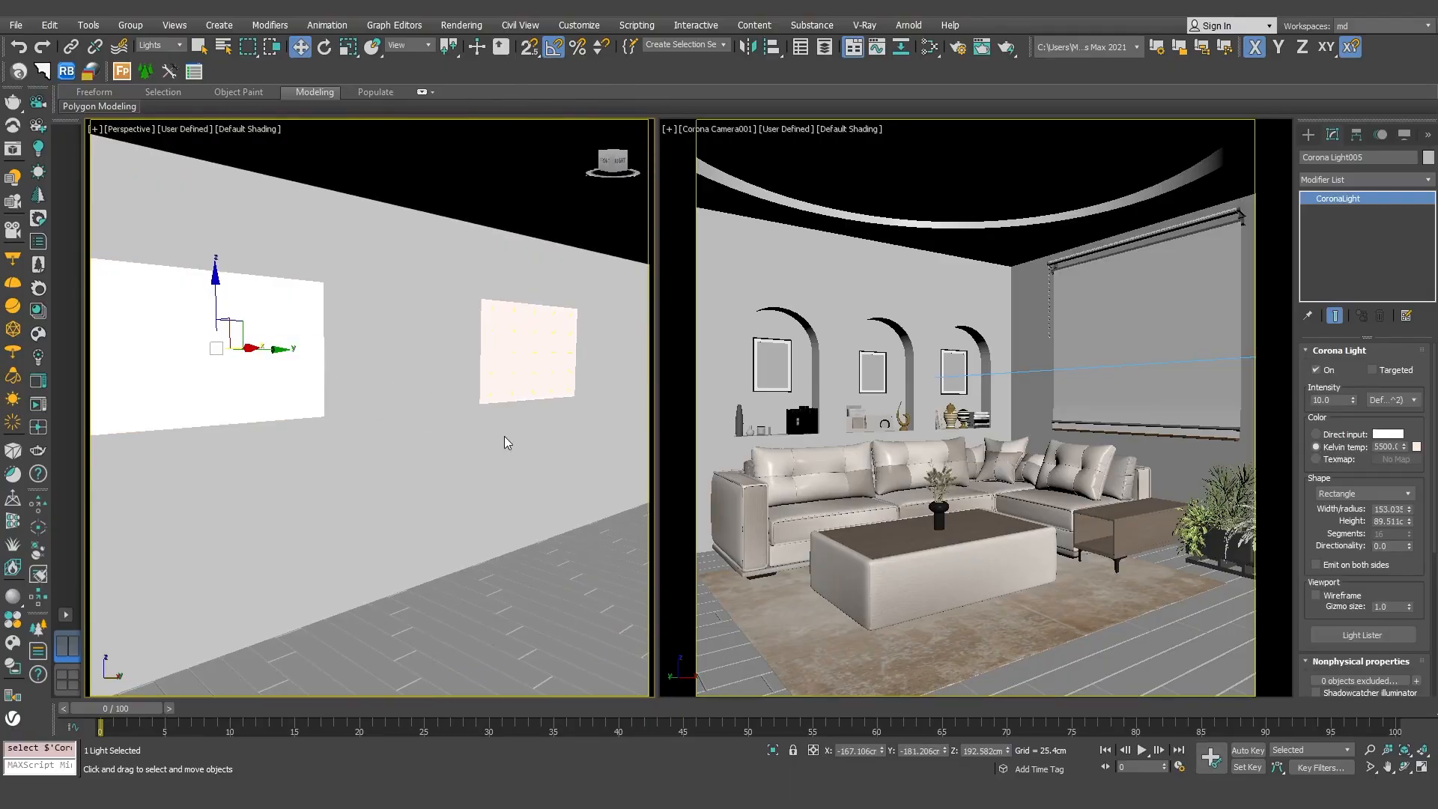
pyautogui.keyDown('alt'); pyautogui.moveTo(514, 438); pyautogui.dragTo(332, 432, button='middle'); pyautogui.keyUp('alt')
pyautogui.moveTo(332, 432); pyautogui.dragTo(461, 422, button='middle')
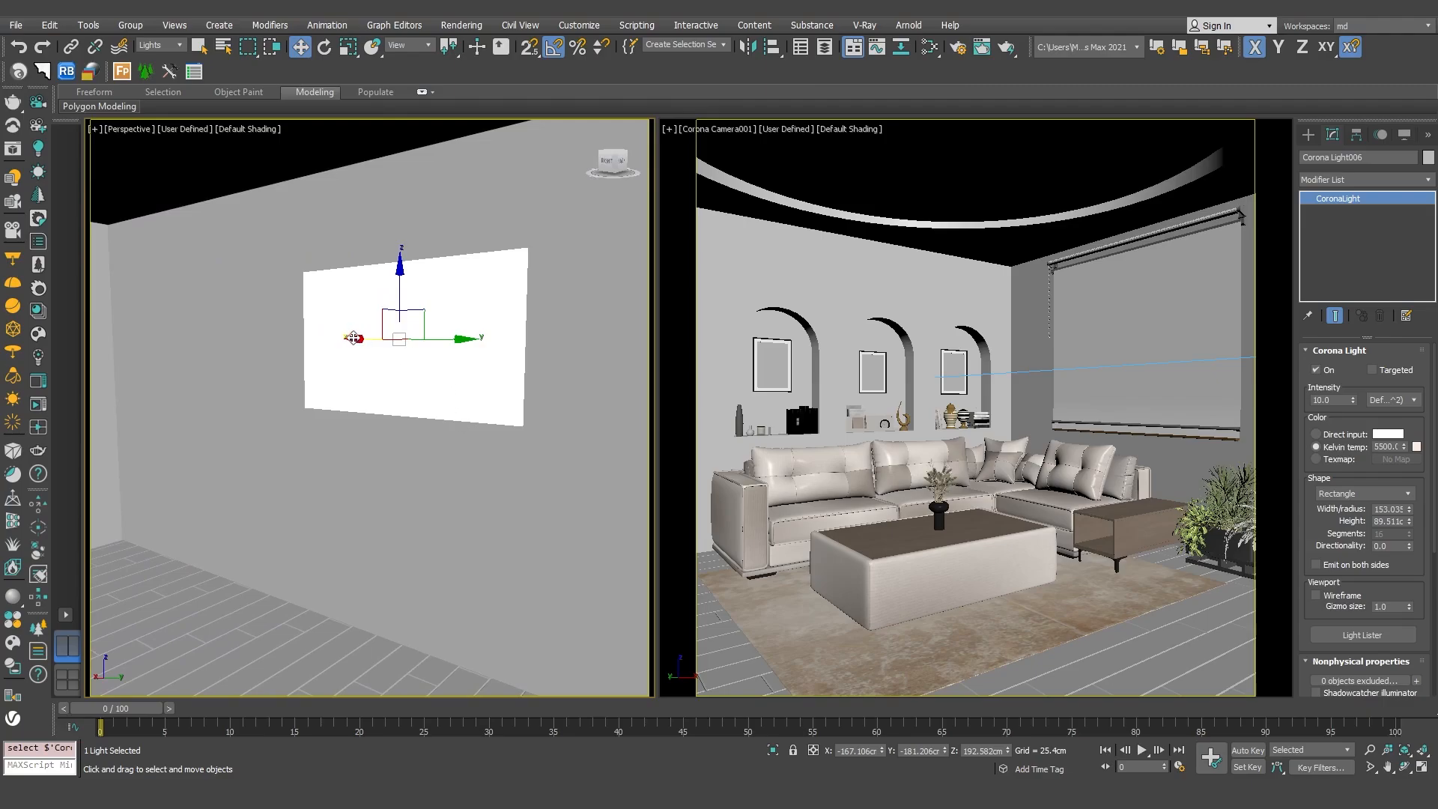
pyautogui.moveTo(352, 340); pyautogui.dragTo(234, 392)
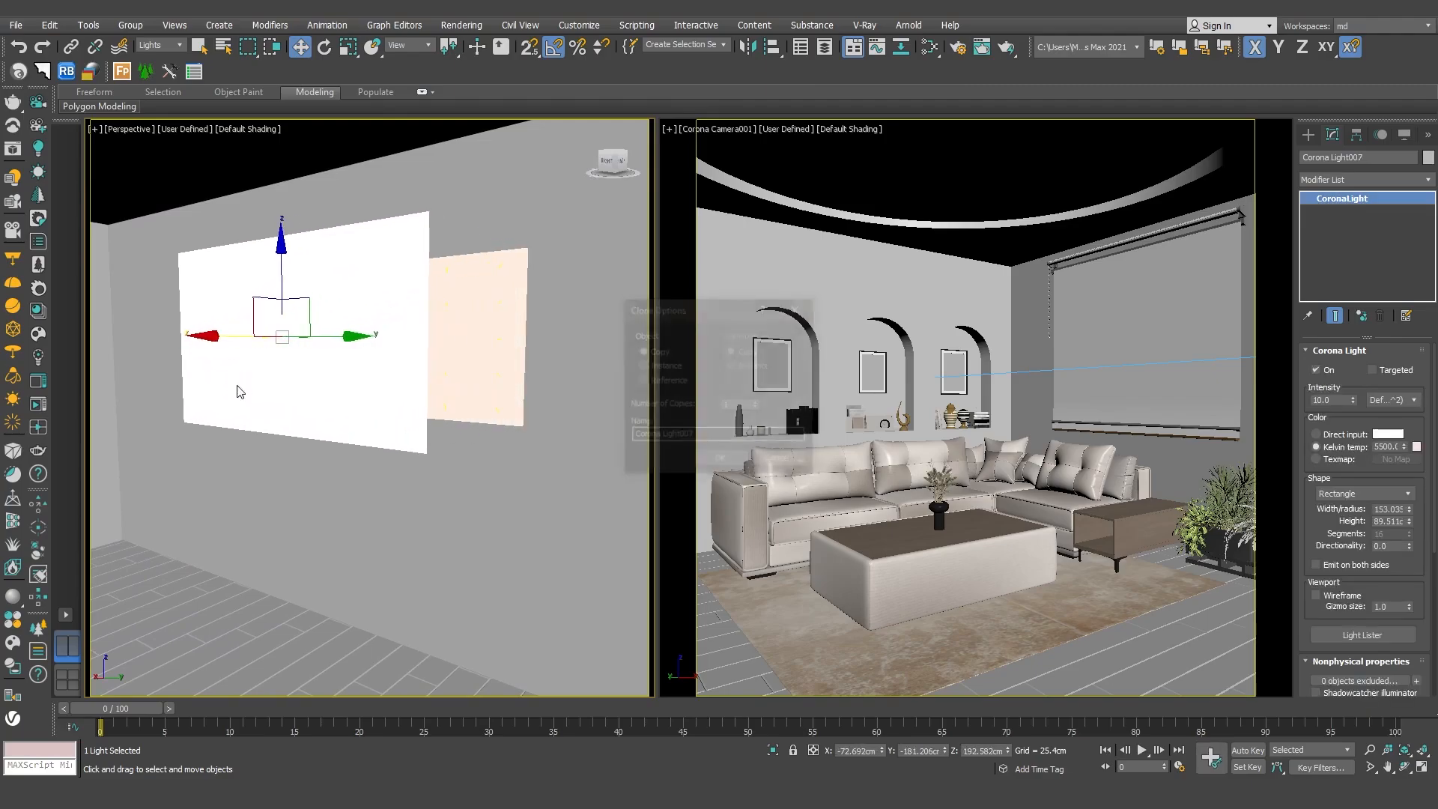
pyautogui.click(719, 460)
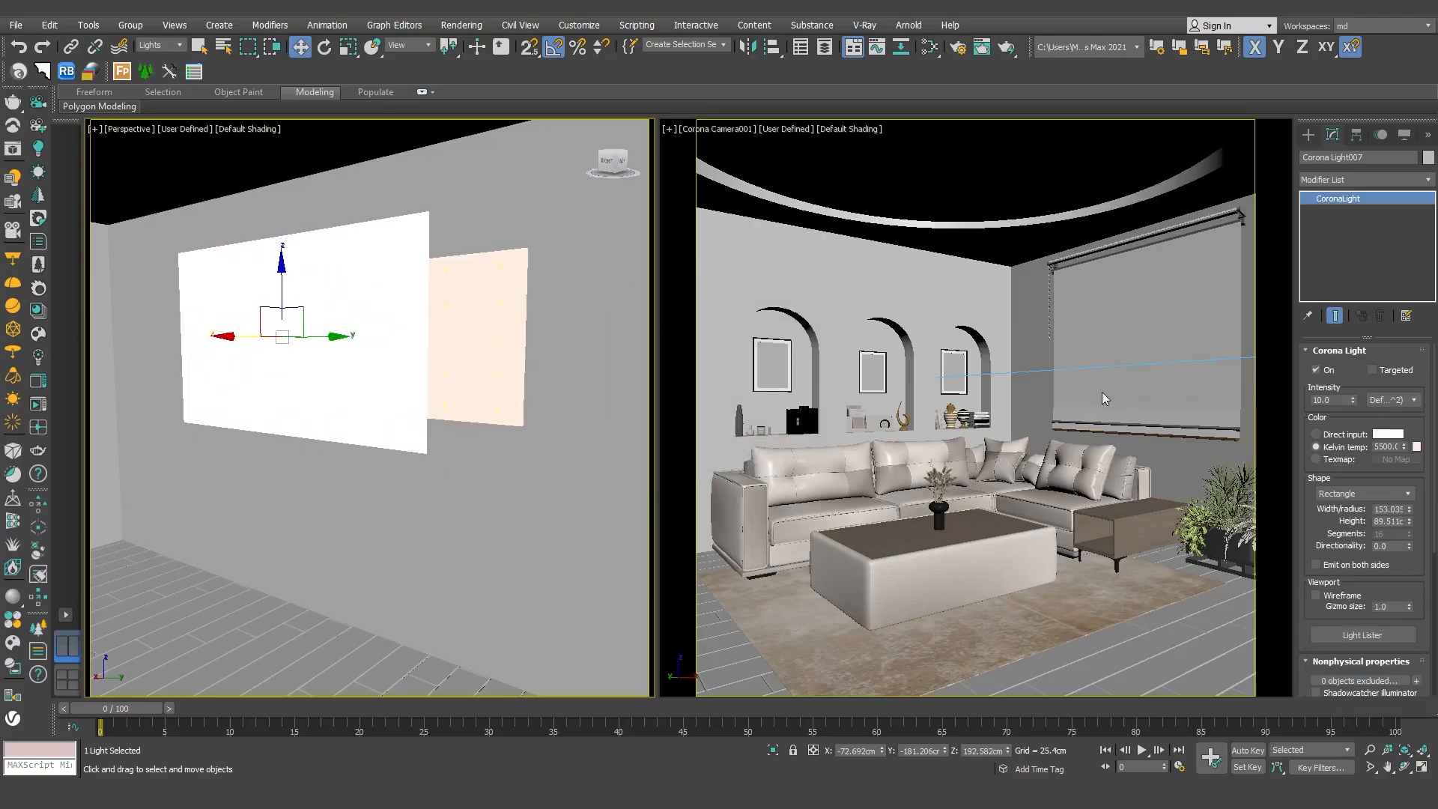
# Set the new light's width to 120 cm and its height to 70 cm.
pyautogui.click(1377, 509)
pyautogui.write('120')
pyautogui.press('Tab')
pyautogui.write('70')
pyautogui.press('Return')
# Rotate the new light 35 degrees about Z and move it further into the room, to about X 8.5 cm and Y -170.3 cm.
pyautogui.press('e')
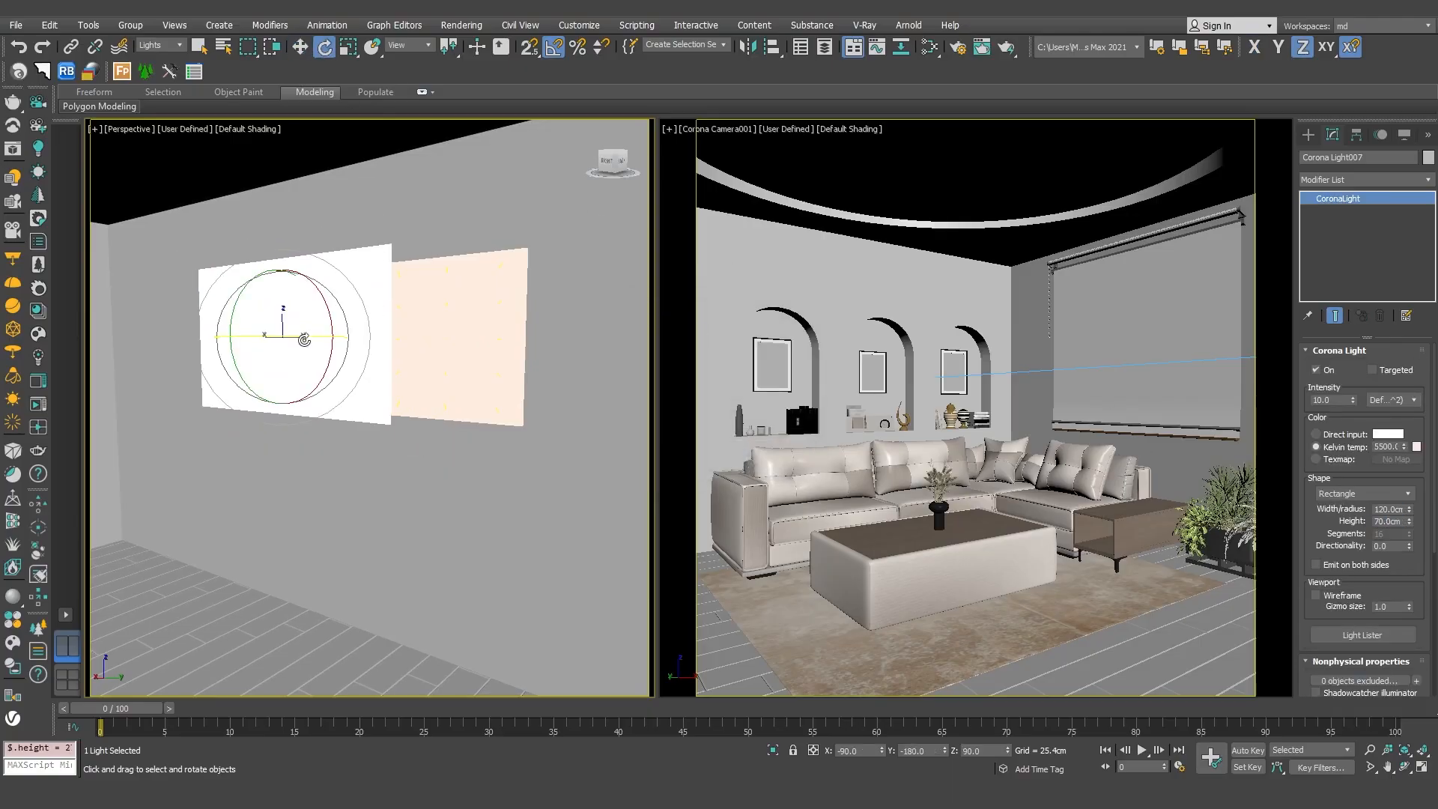
pyautogui.moveTo(304, 340); pyautogui.dragTo(325, 334)
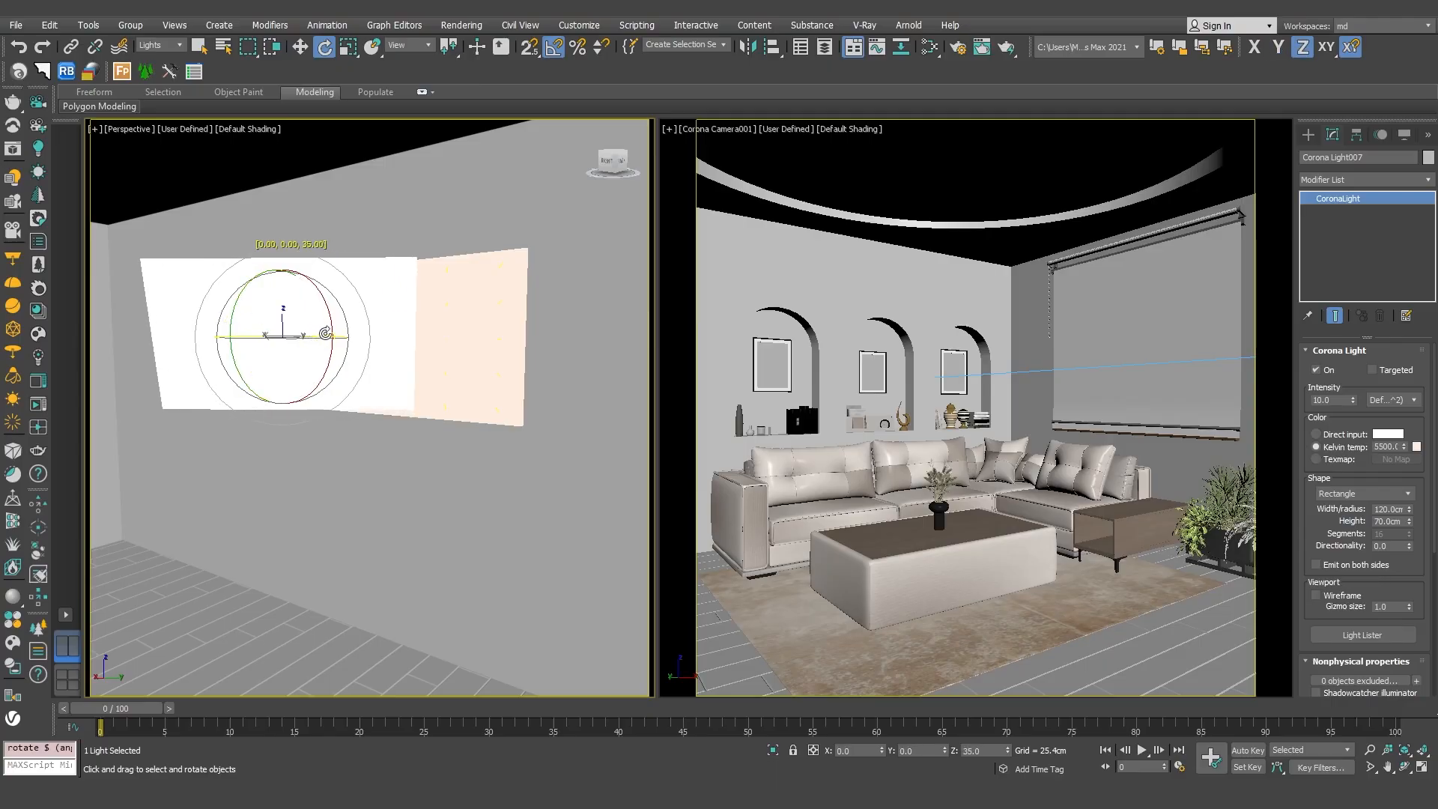
pyautogui.press('w')
pyautogui.keyDown('alt'); pyautogui.moveTo(310, 336); pyautogui.dragTo(398, 385, button='middle'); pyautogui.keyUp('alt')
pyautogui.moveTo(304, 353); pyautogui.dragTo(473, 365)
pyautogui.keyDown('alt'); pyautogui.moveTo(473, 365); pyautogui.dragTo(451, 358, button='middle'); pyautogui.keyUp('alt')
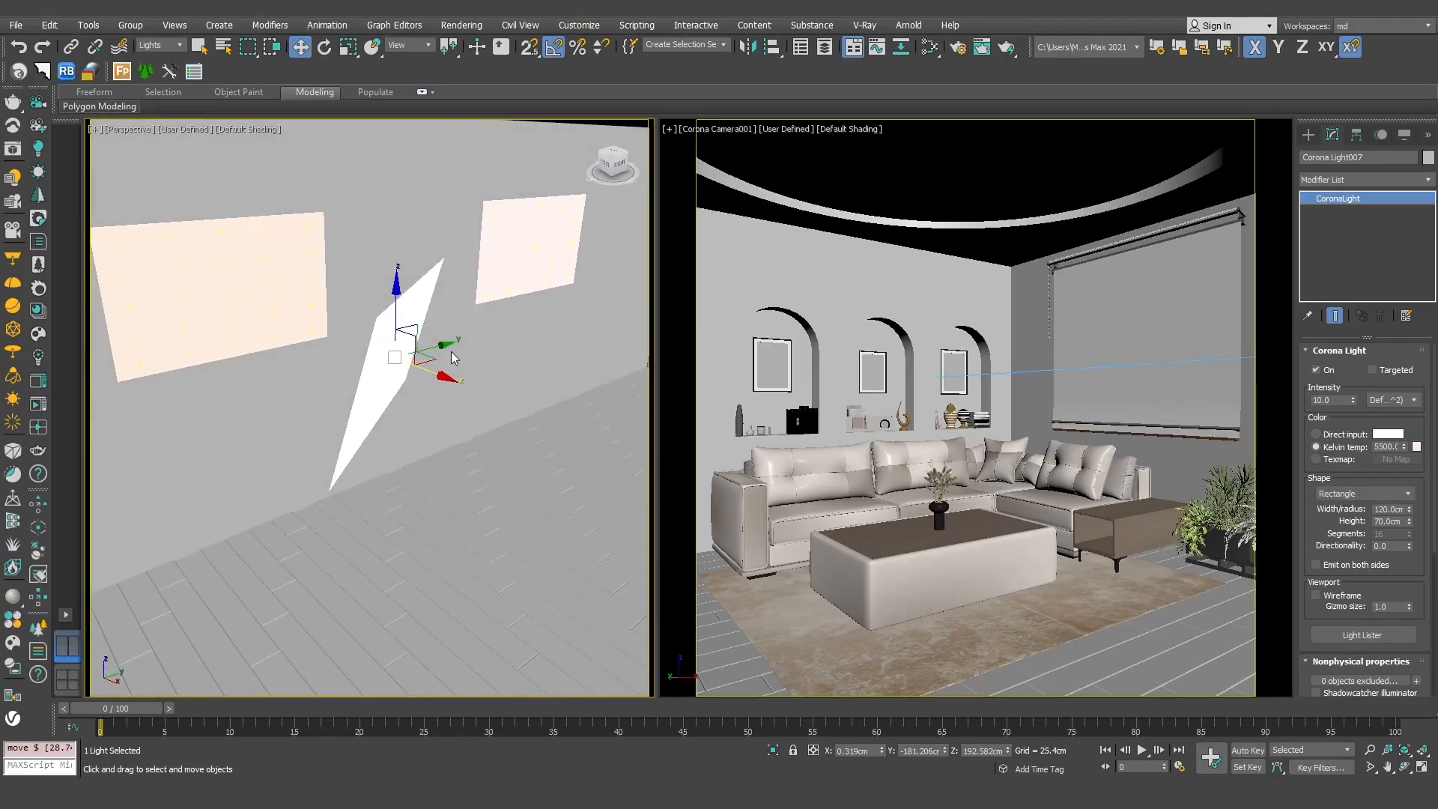
pyautogui.moveTo(445, 347); pyautogui.dragTo(476, 375)
pyautogui.moveTo(367, 371)
pyautogui.keyDown('alt'); pyautogui.mouseDown(button='middle')
pyautogui.moveTo(428, 380)
pyautogui.moveTo(355, 380)
pyautogui.mouseUp(button='middle'); pyautogui.keyUp('alt')
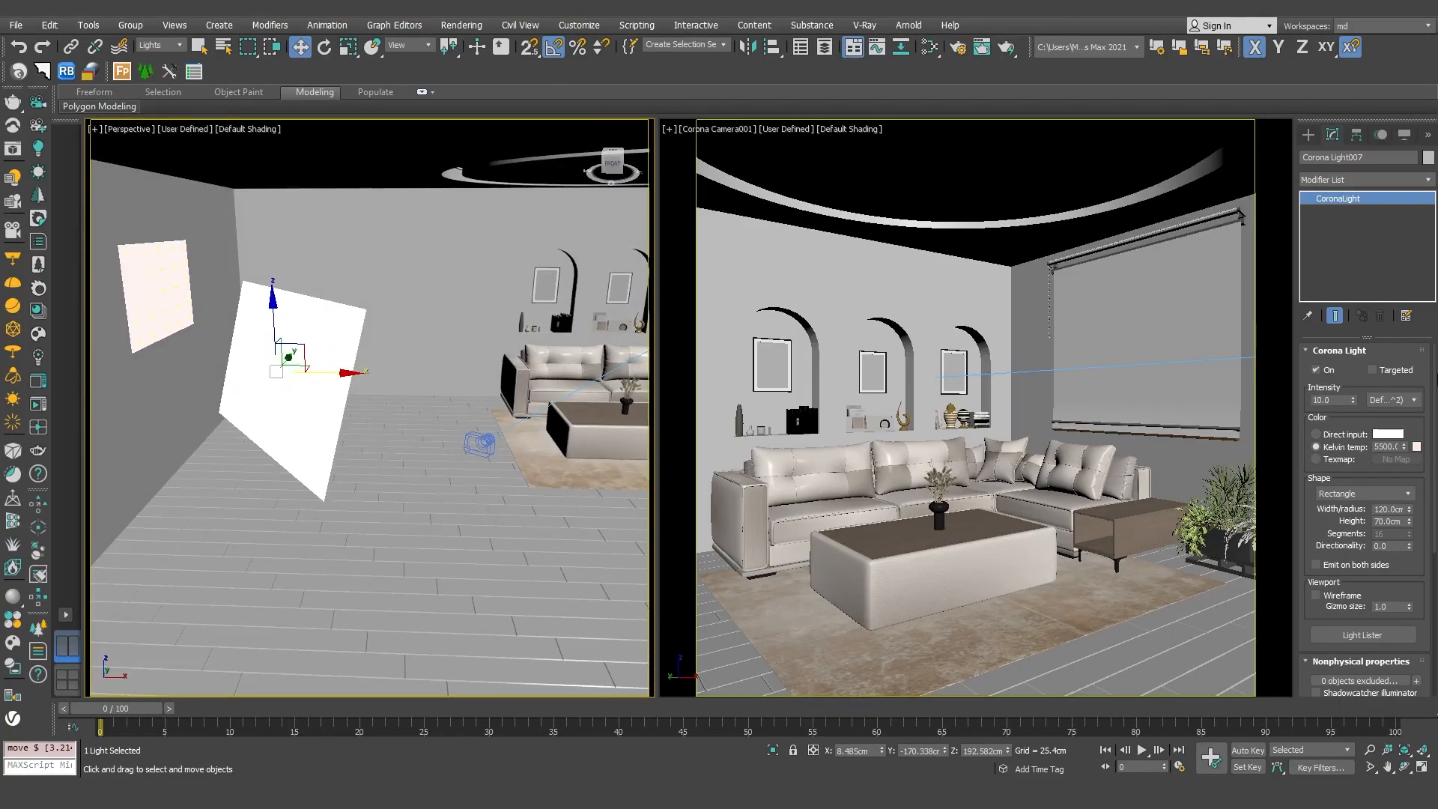
pyautogui.keyDown('alt'); pyautogui.moveTo(559, 300); pyautogui.dragTo(360, 408, button='middle'); pyautogui.keyUp('alt')
# Set the intensity of the rotated 120 x 70 cm light to 5.
pyautogui.doubleClick(1334, 400)
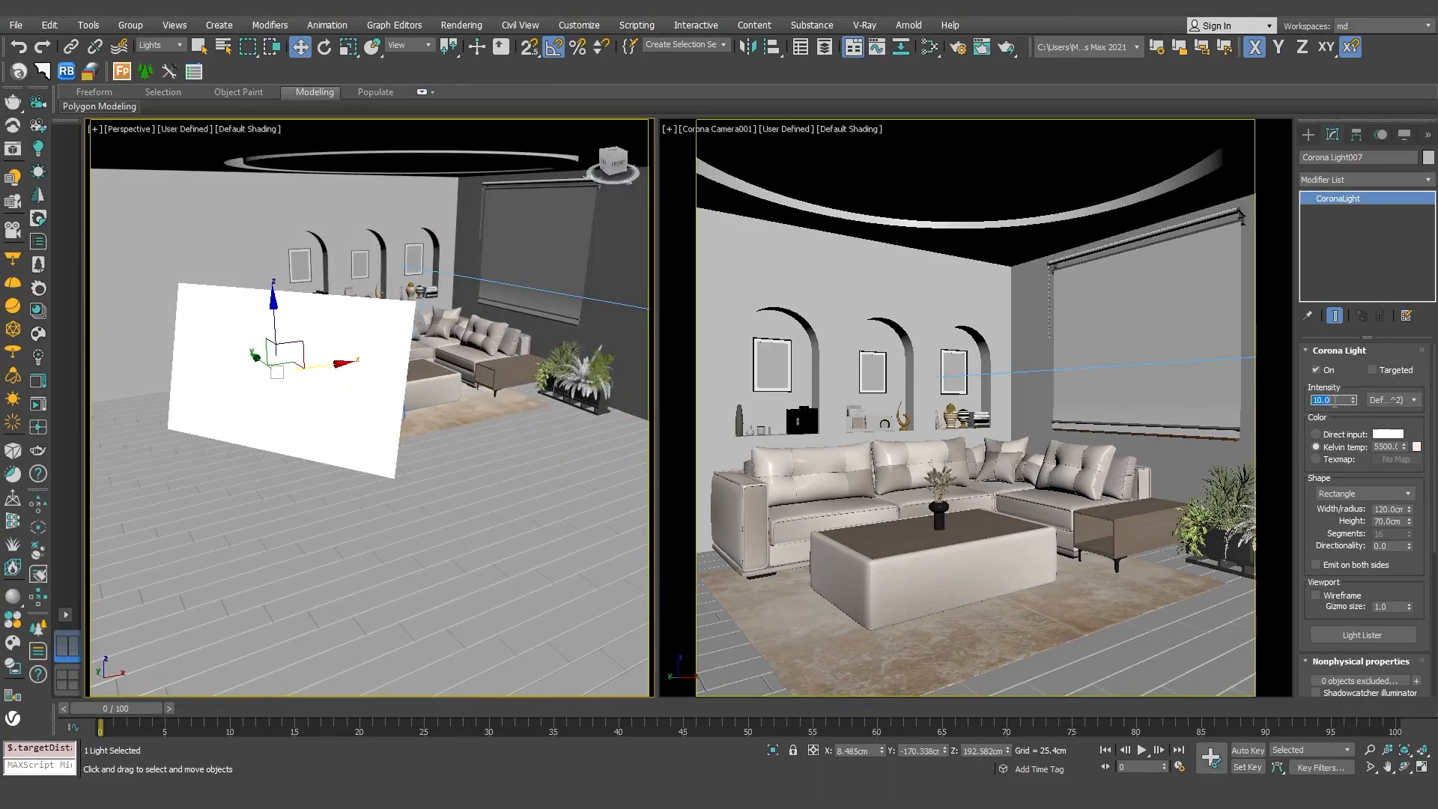
pyautogui.write('5')
pyautogui.press('Return')
pyautogui.keyDown('alt'); pyautogui.moveTo(517, 411); pyautogui.dragTo(299, 397, button='middle'); pyautogui.keyUp('alt')
pyautogui.moveTo(223, 302); pyautogui.dragTo(225, 334)
pyautogui.keyDown('alt'); pyautogui.moveTo(322, 371); pyautogui.dragTo(384, 378, button='middle'); pyautogui.keyUp('alt')
pyautogui.keyDown('alt'); pyautogui.moveTo(384, 378); pyautogui.dragTo(450, 381, button='middle'); pyautogui.keyUp('alt')
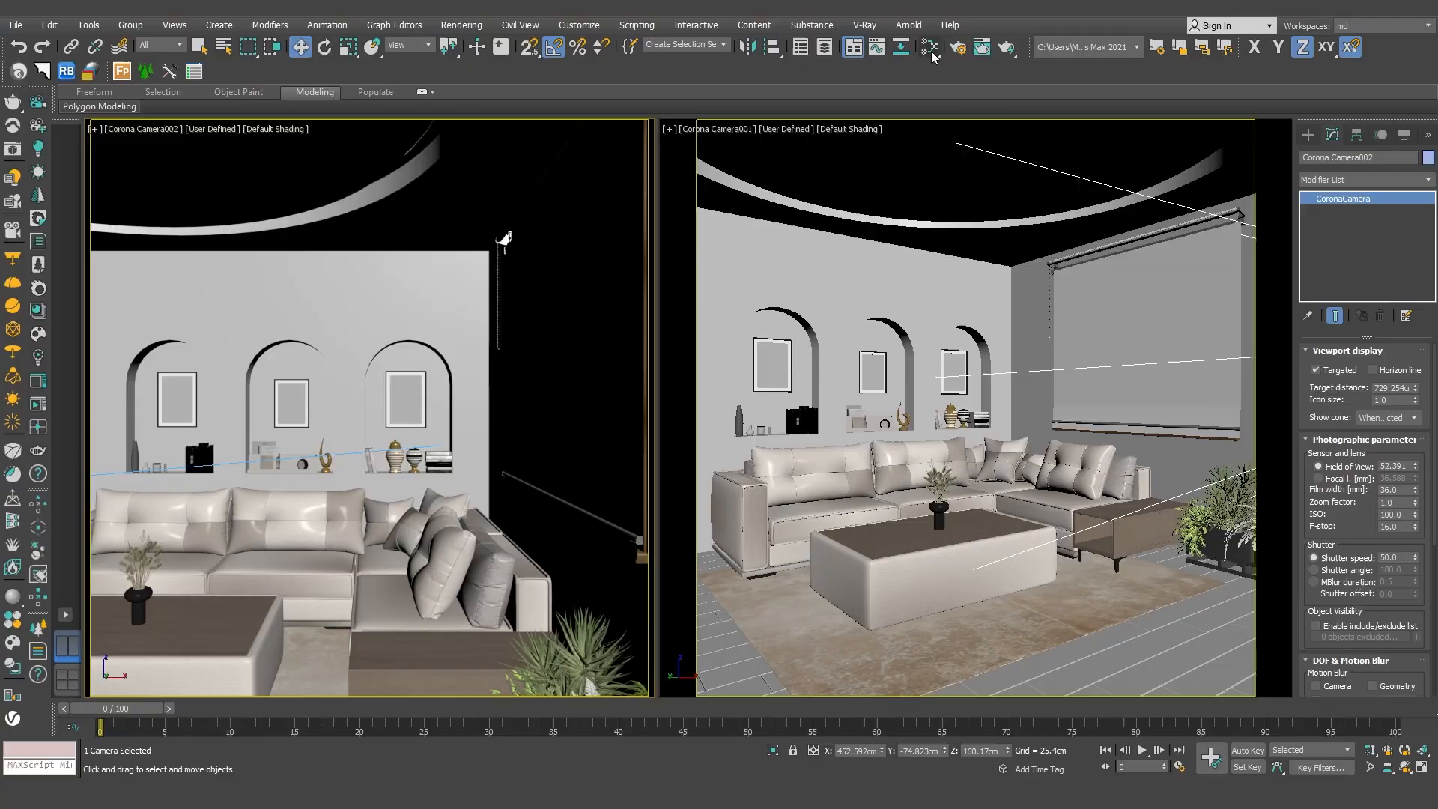
# Open the material editor and add a CoronaRaySwitch map in the free area below the existing nodes.
pyautogui.click(931, 46)
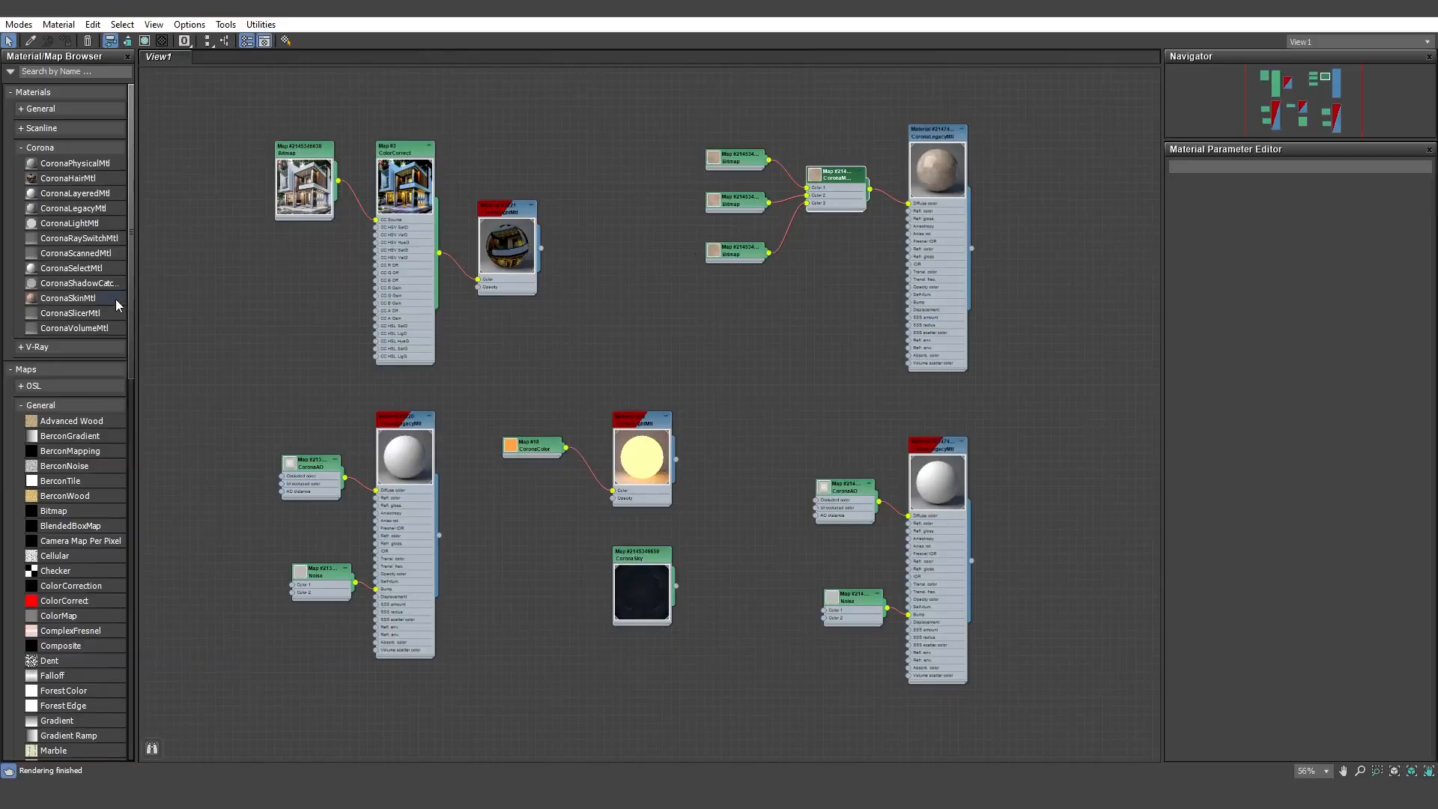
pyautogui.moveTo(131, 299); pyautogui.dragTo(124, 719)
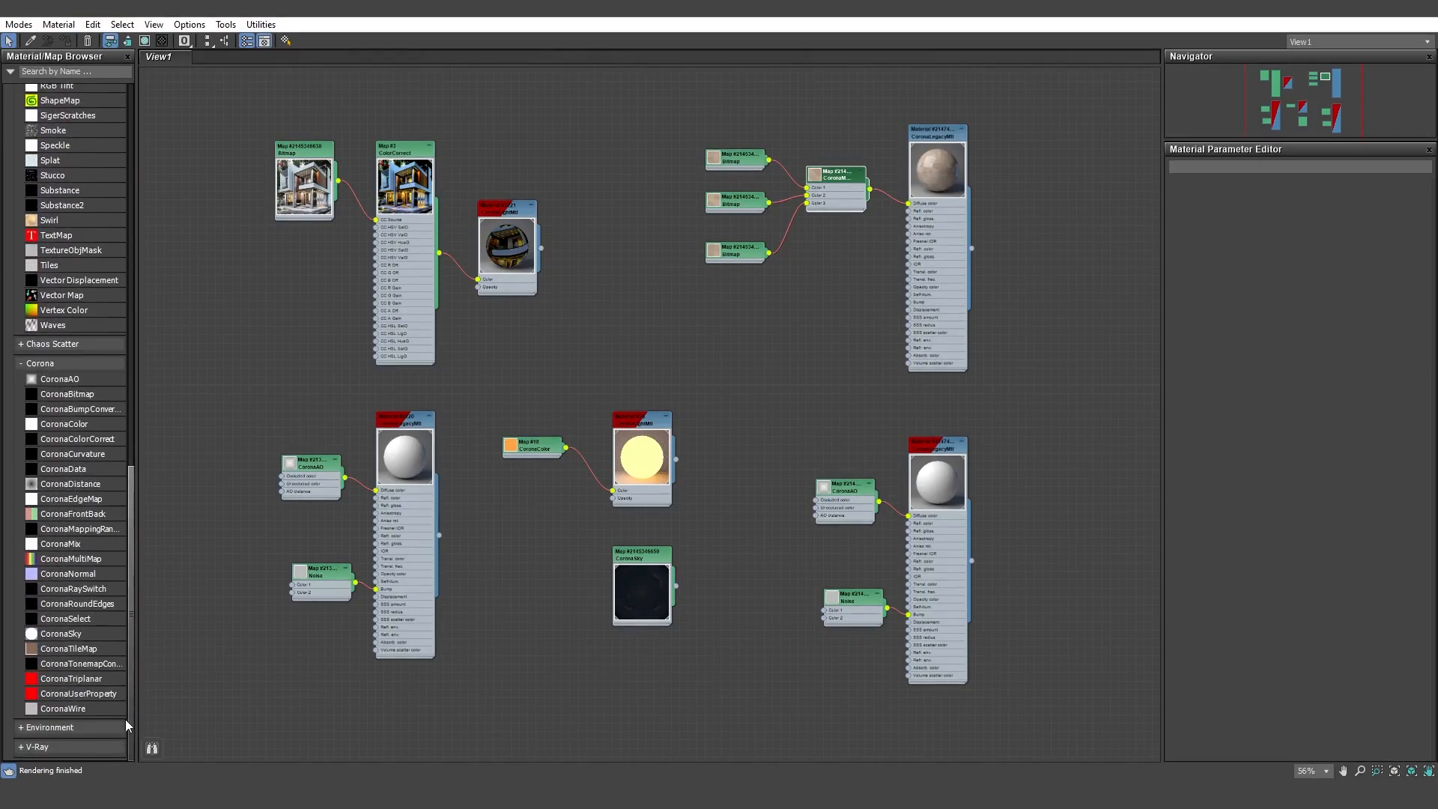
pyautogui.click(95, 589)
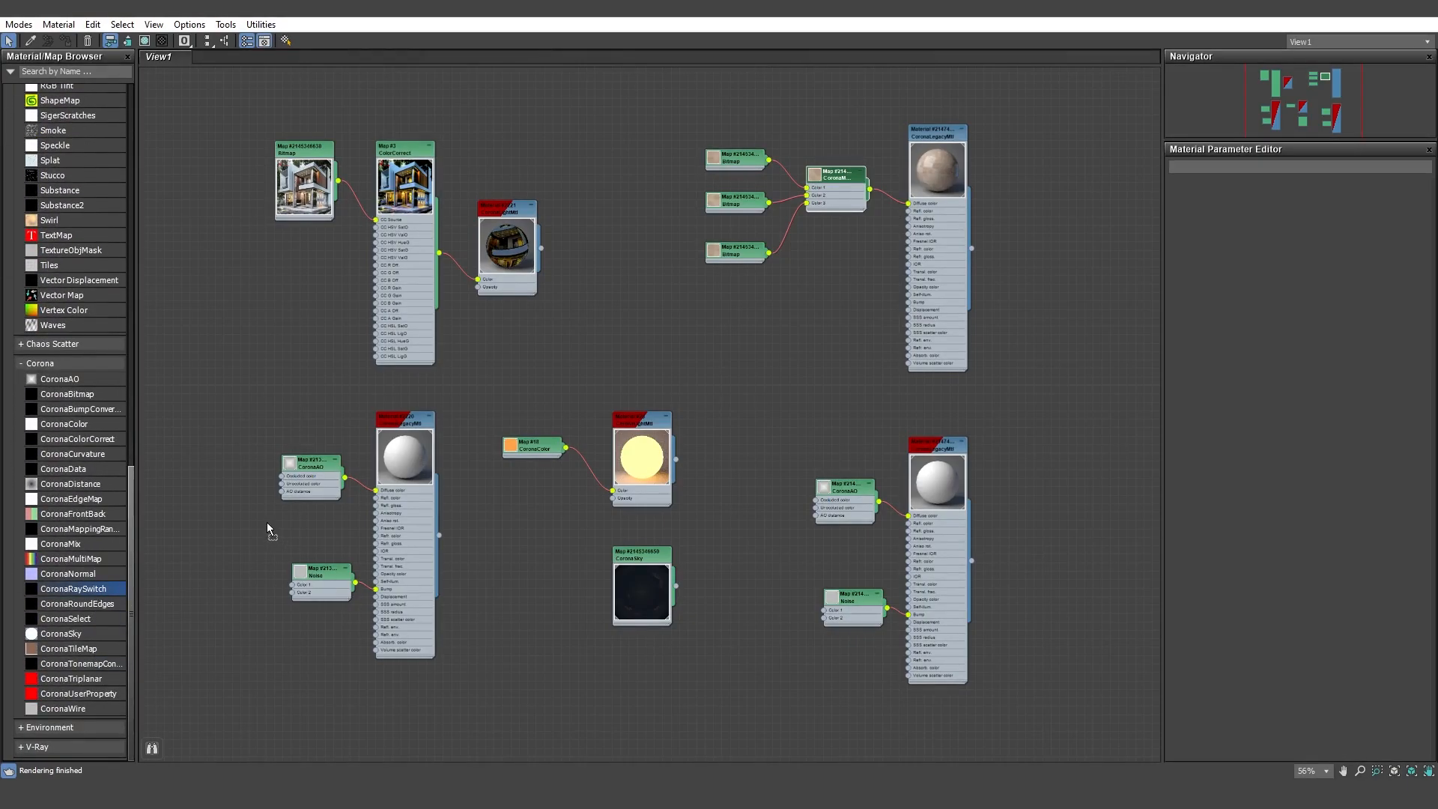
pyautogui.moveTo(267, 523); pyautogui.dragTo(279, 693)
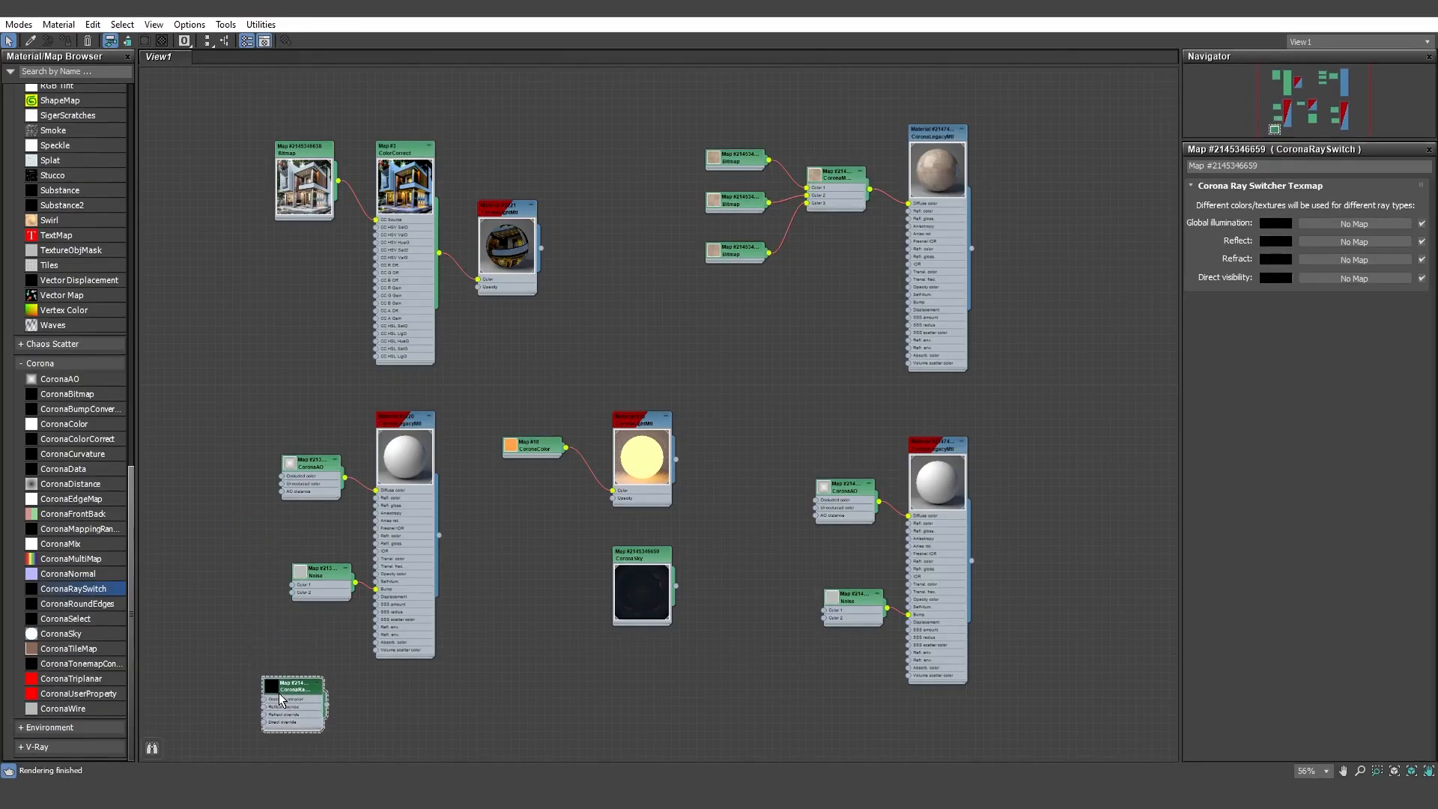
pyautogui.moveTo(455, 666); pyautogui.dragTo(523, 440, button='middle')
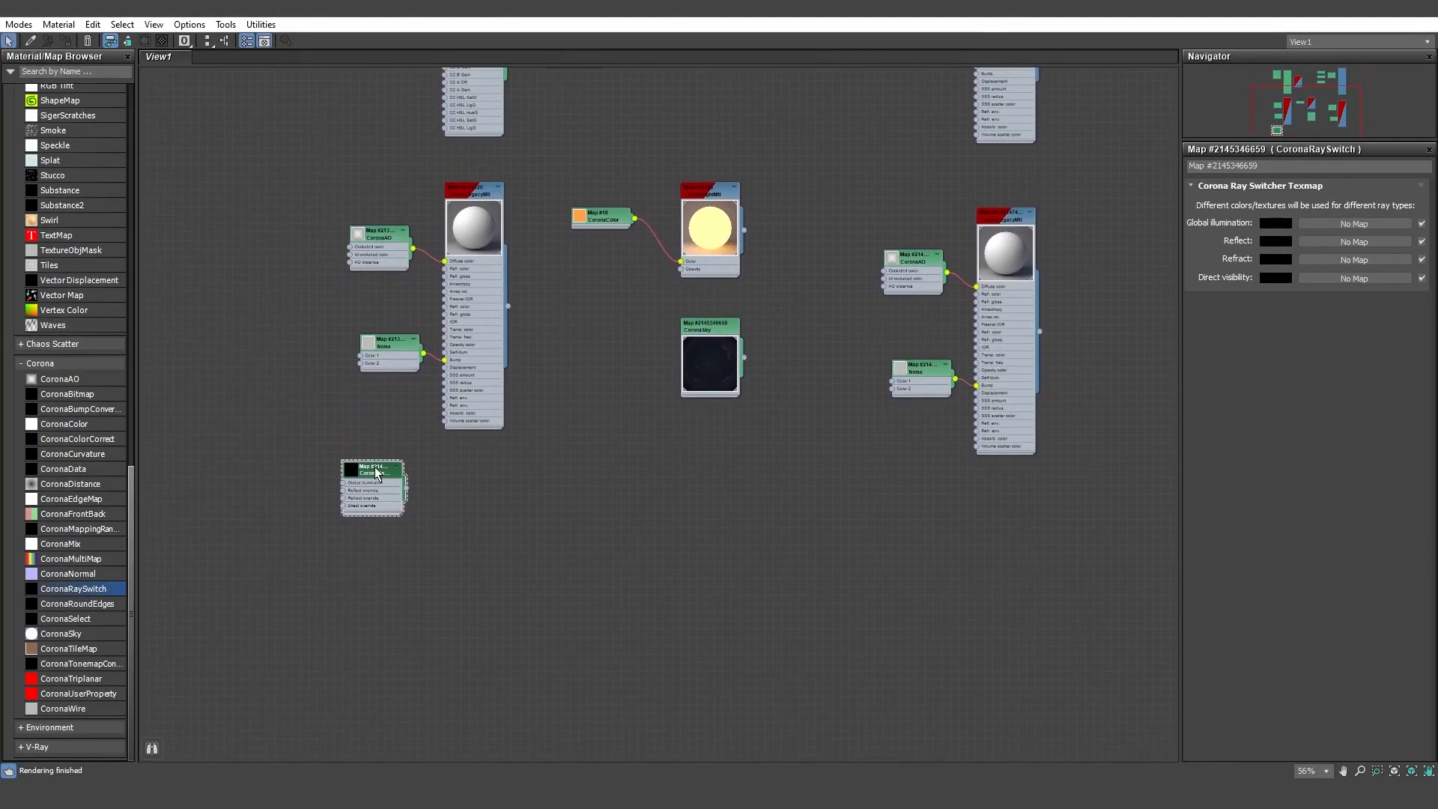
pyautogui.moveTo(375, 469); pyautogui.dragTo(387, 507)
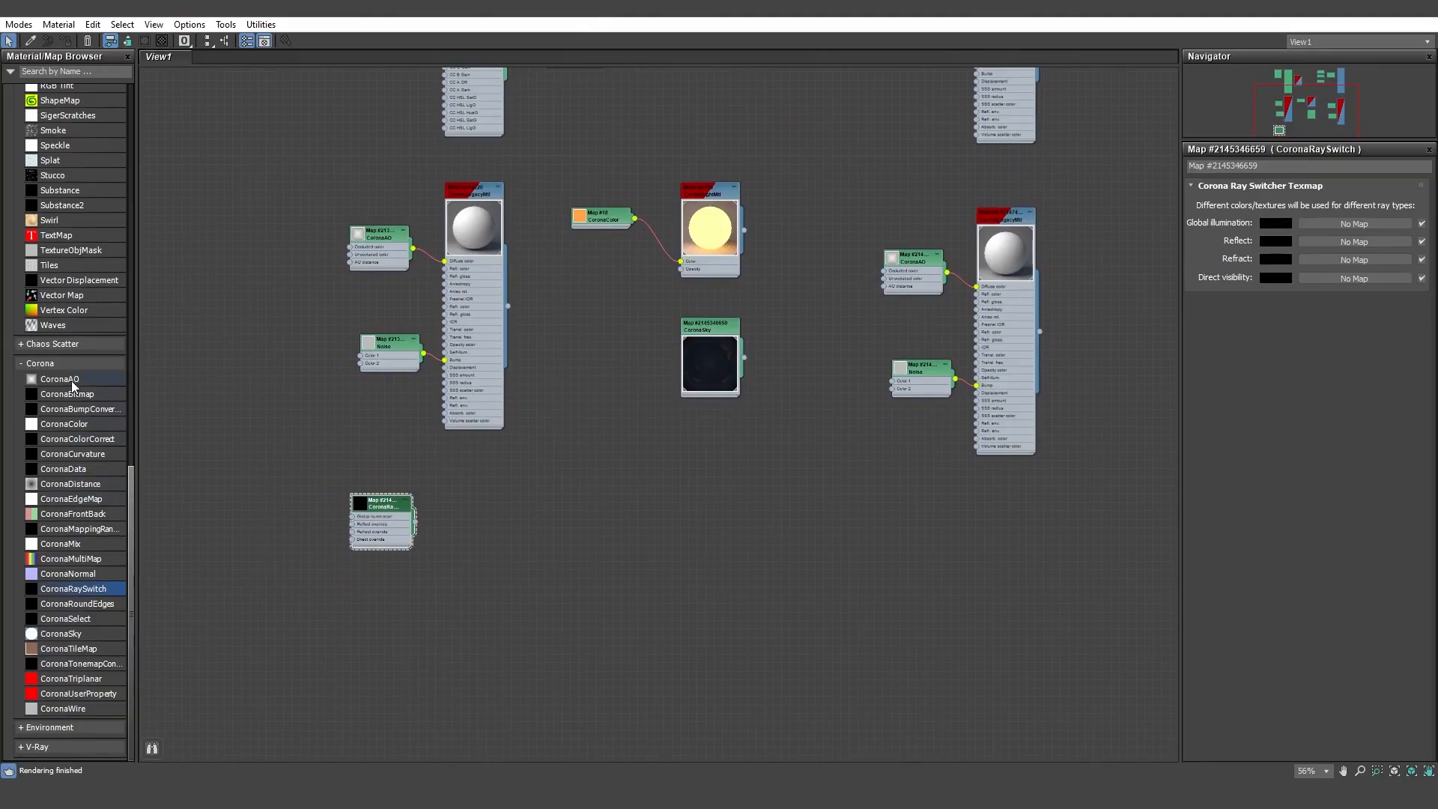
# Add a CoronaAO map and a CoronaLegacyMtl on either side of the ray switch map, with an enlarged preview on the material.
pyautogui.moveTo(71, 380); pyautogui.dragTo(278, 519)
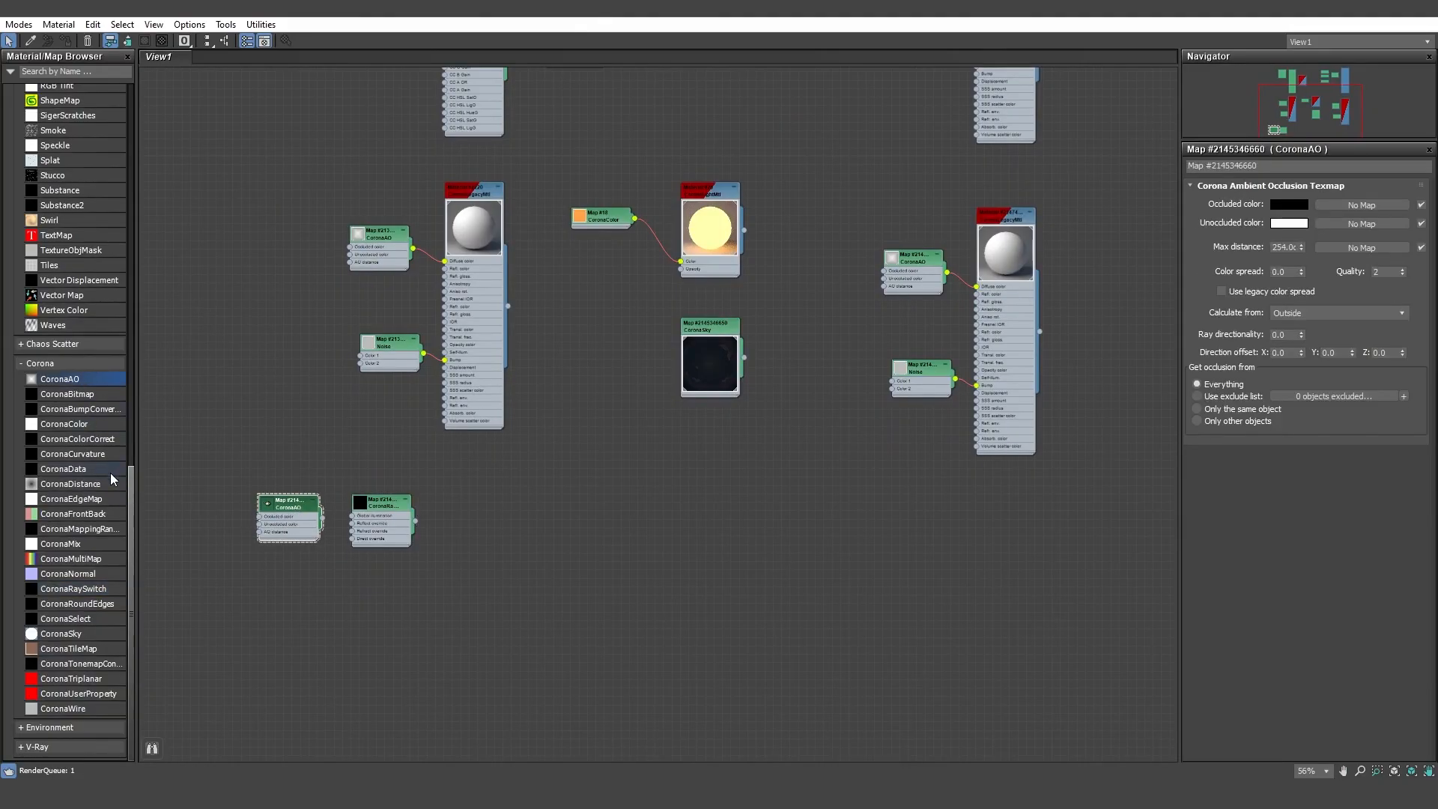
pyautogui.moveTo(129, 487); pyautogui.dragTo(154, 55)
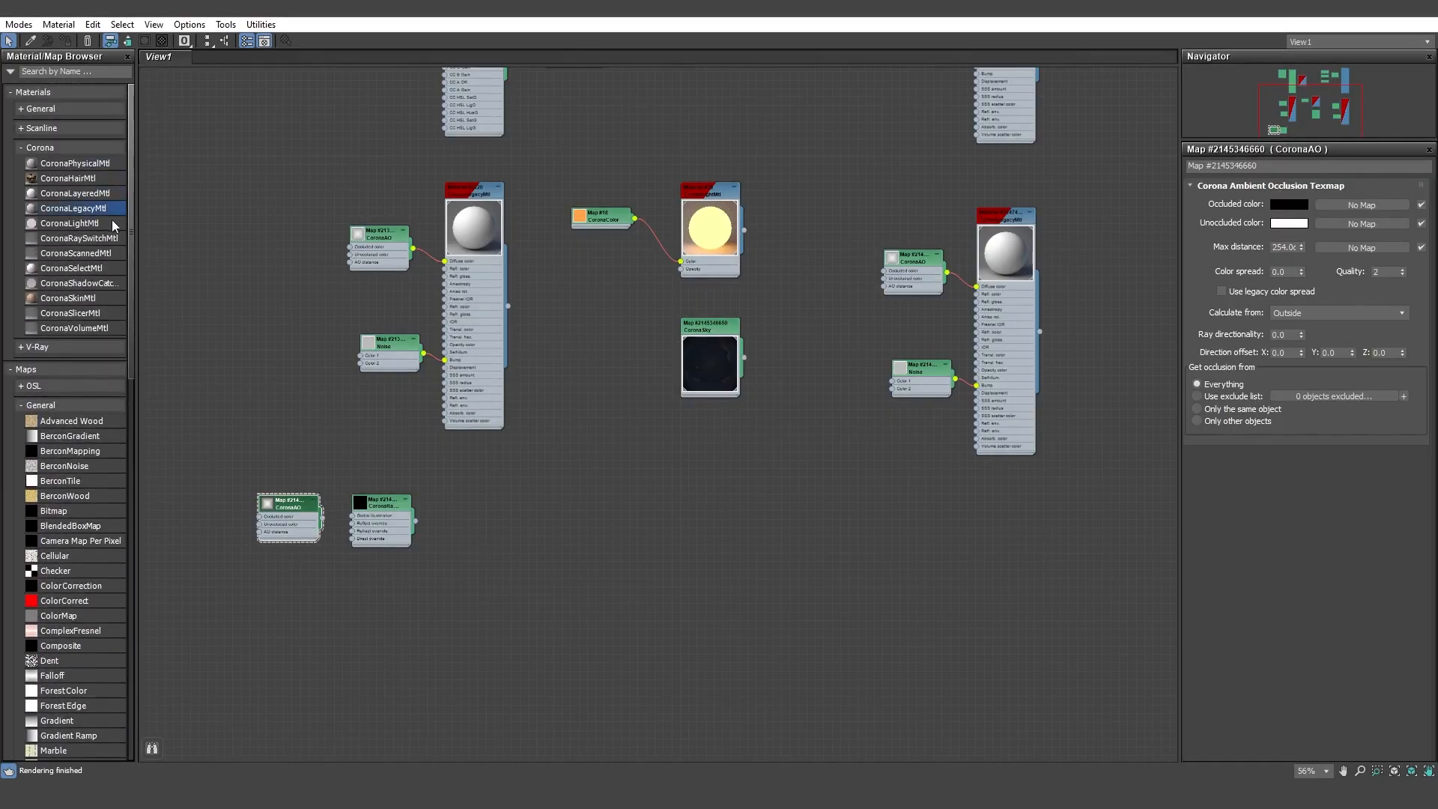
pyautogui.click(473, 516)
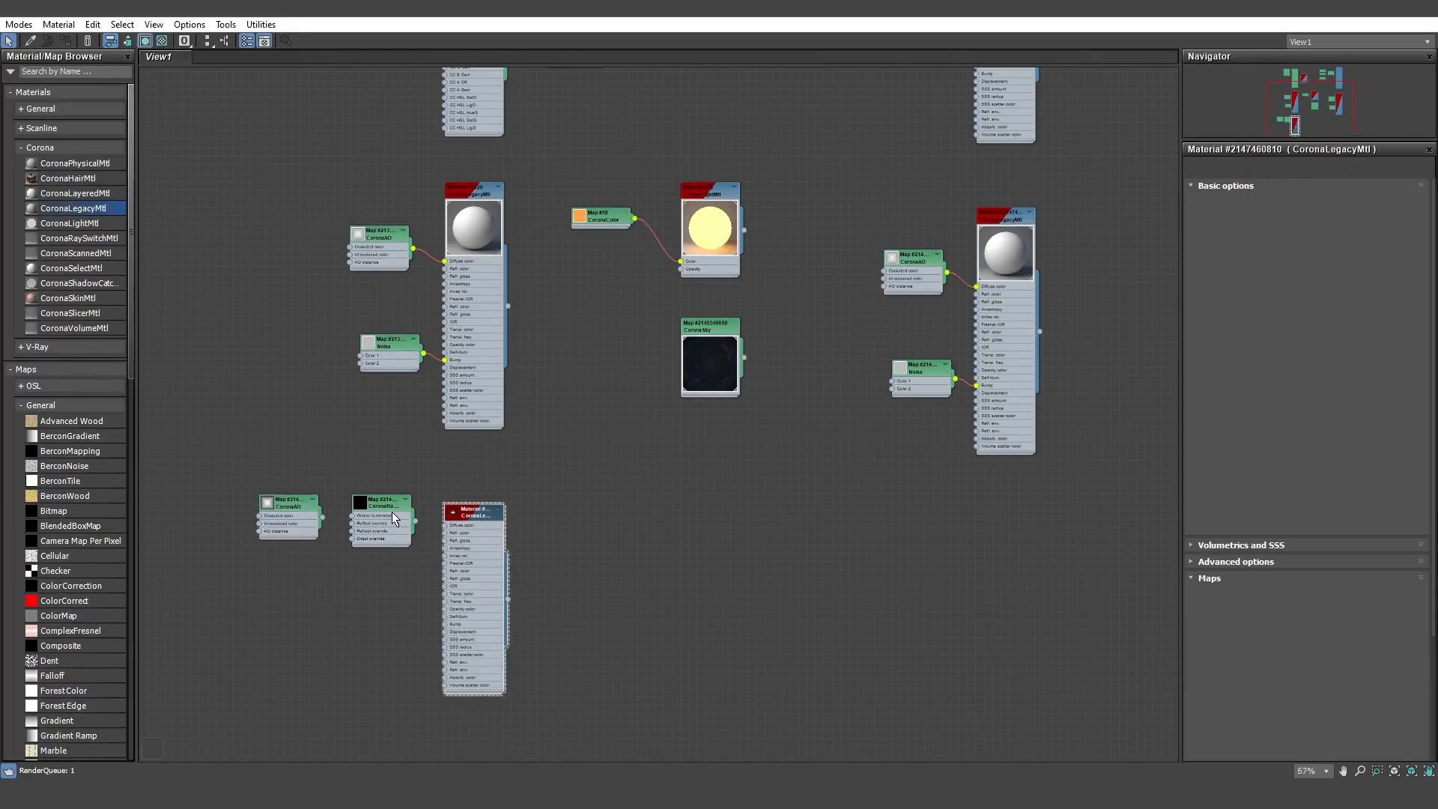
pyautogui.scroll(5, 392, 511)
pyautogui.moveTo(392, 517); pyautogui.dragTo(527, 336, button='middle')
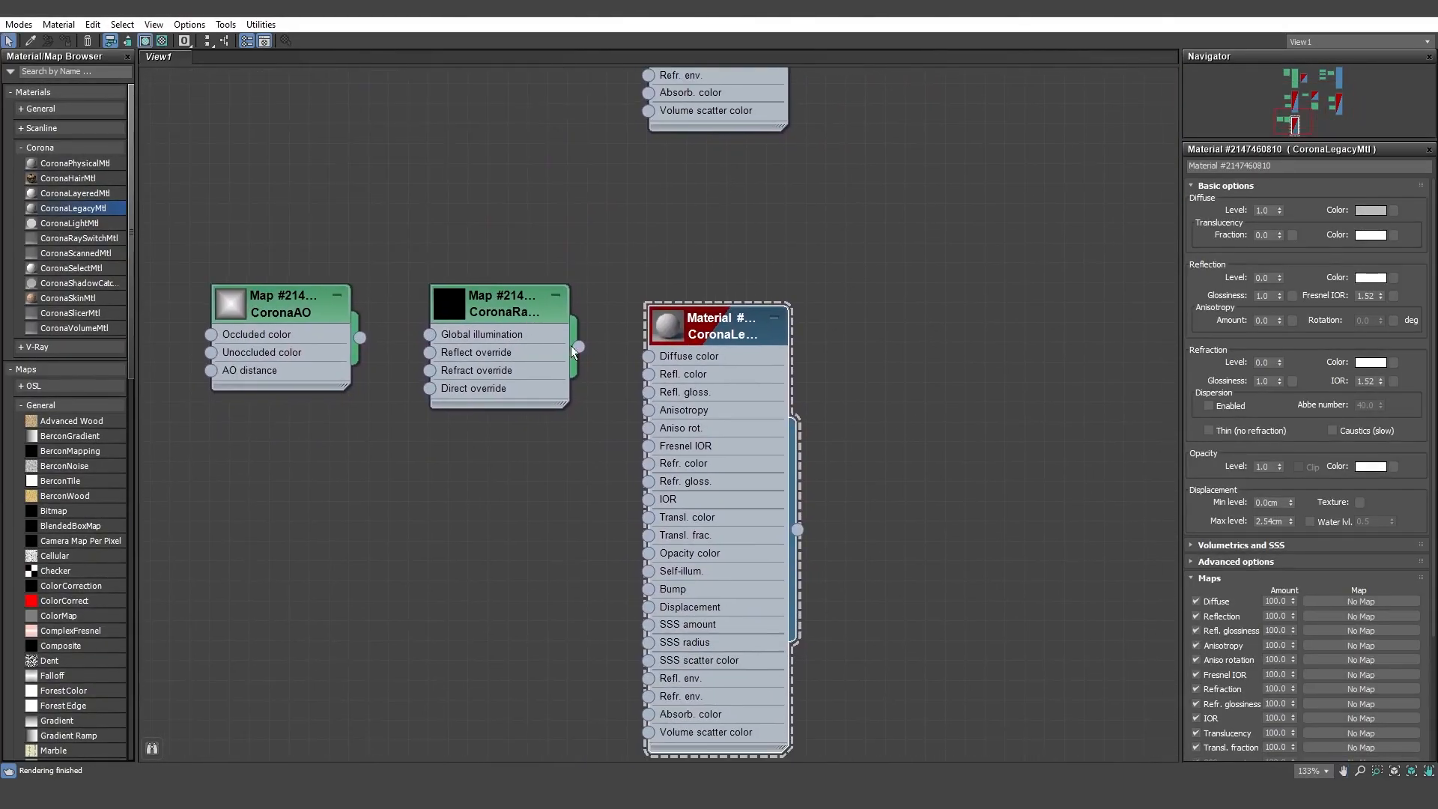
pyautogui.doubleClick(669, 327)
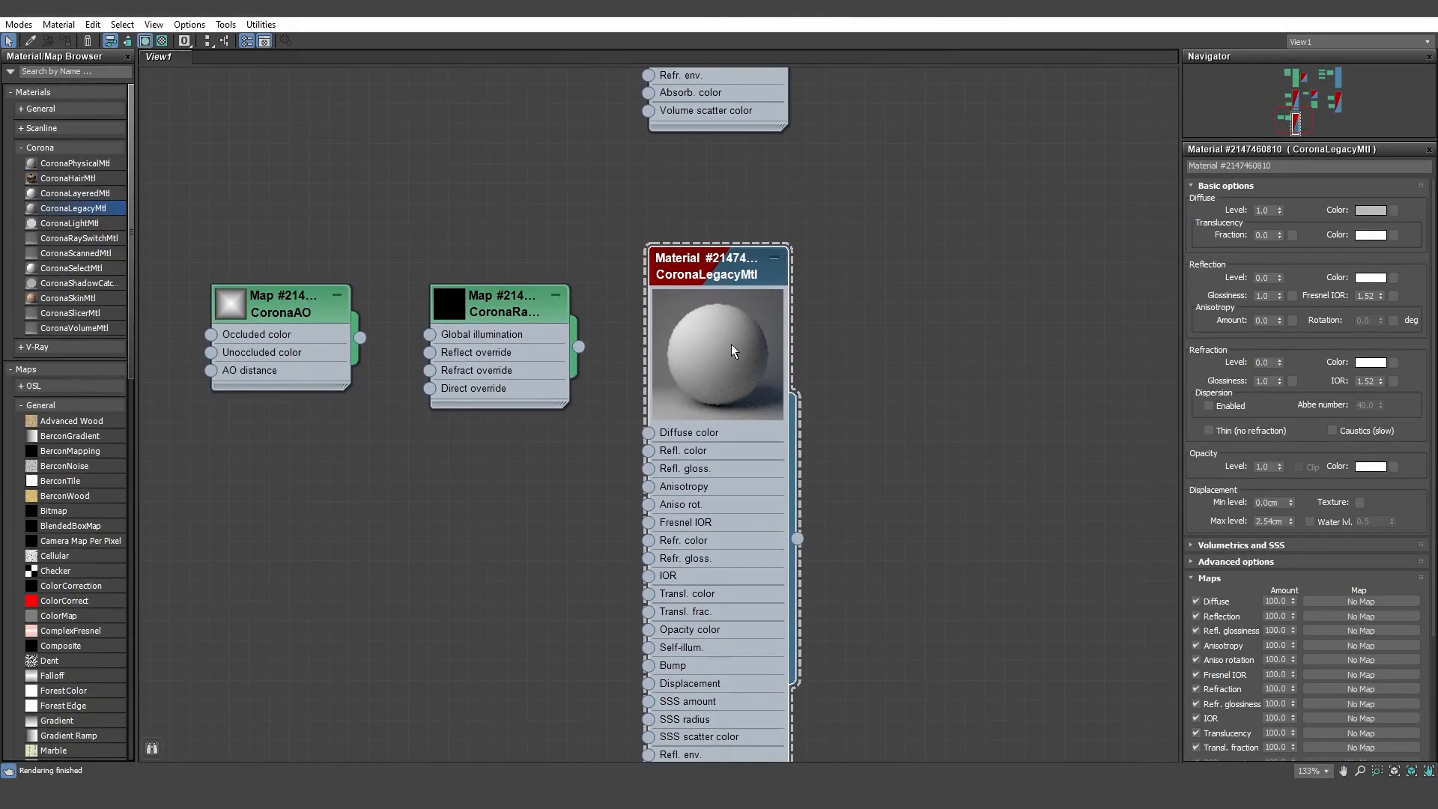
# Set the new material's reflection level to 1 and its reflection glossiness to 0.4.
pyautogui.click(1271, 277)
pyautogui.write('1')
pyautogui.press('Tab')
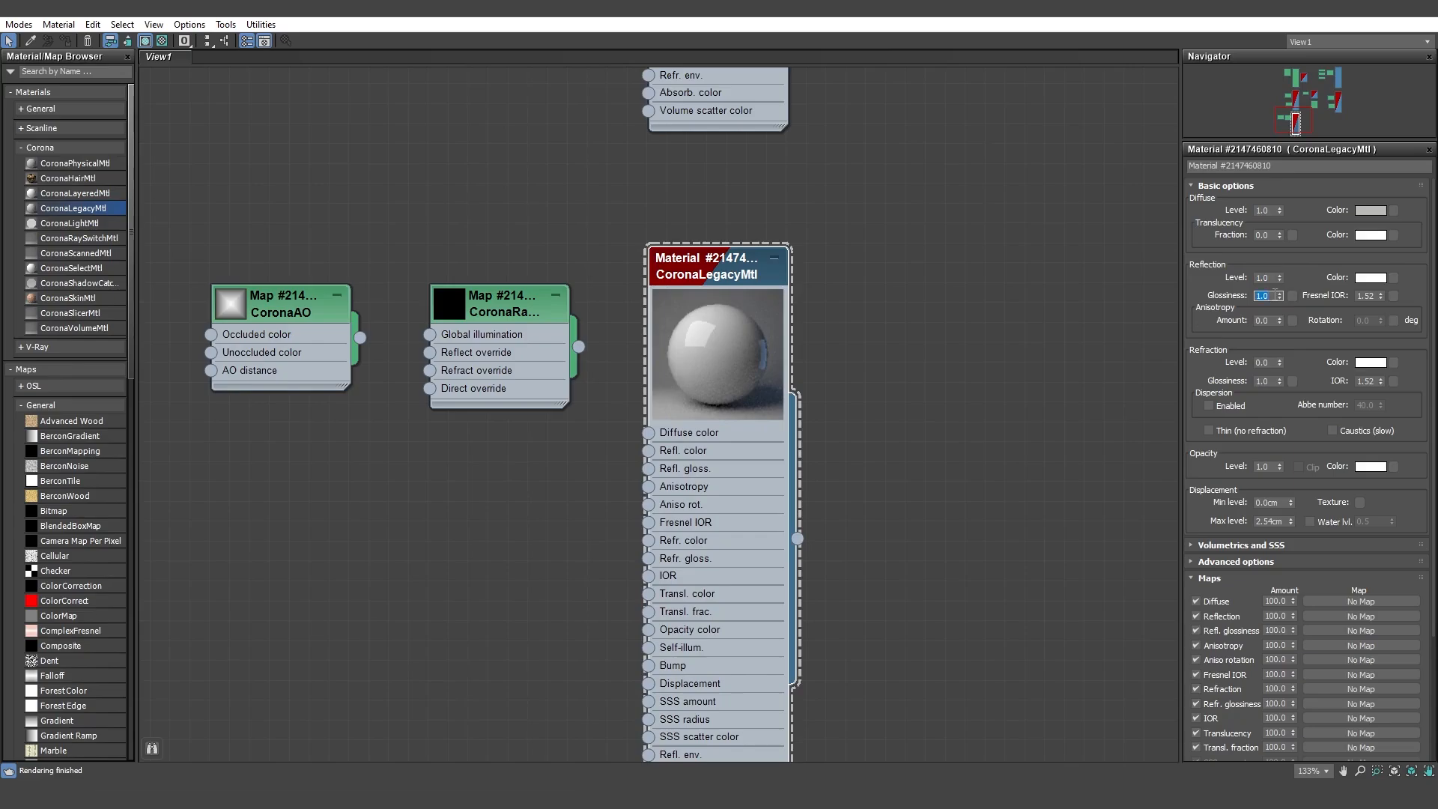
pyautogui.write('0.4')
pyautogui.press('Return')
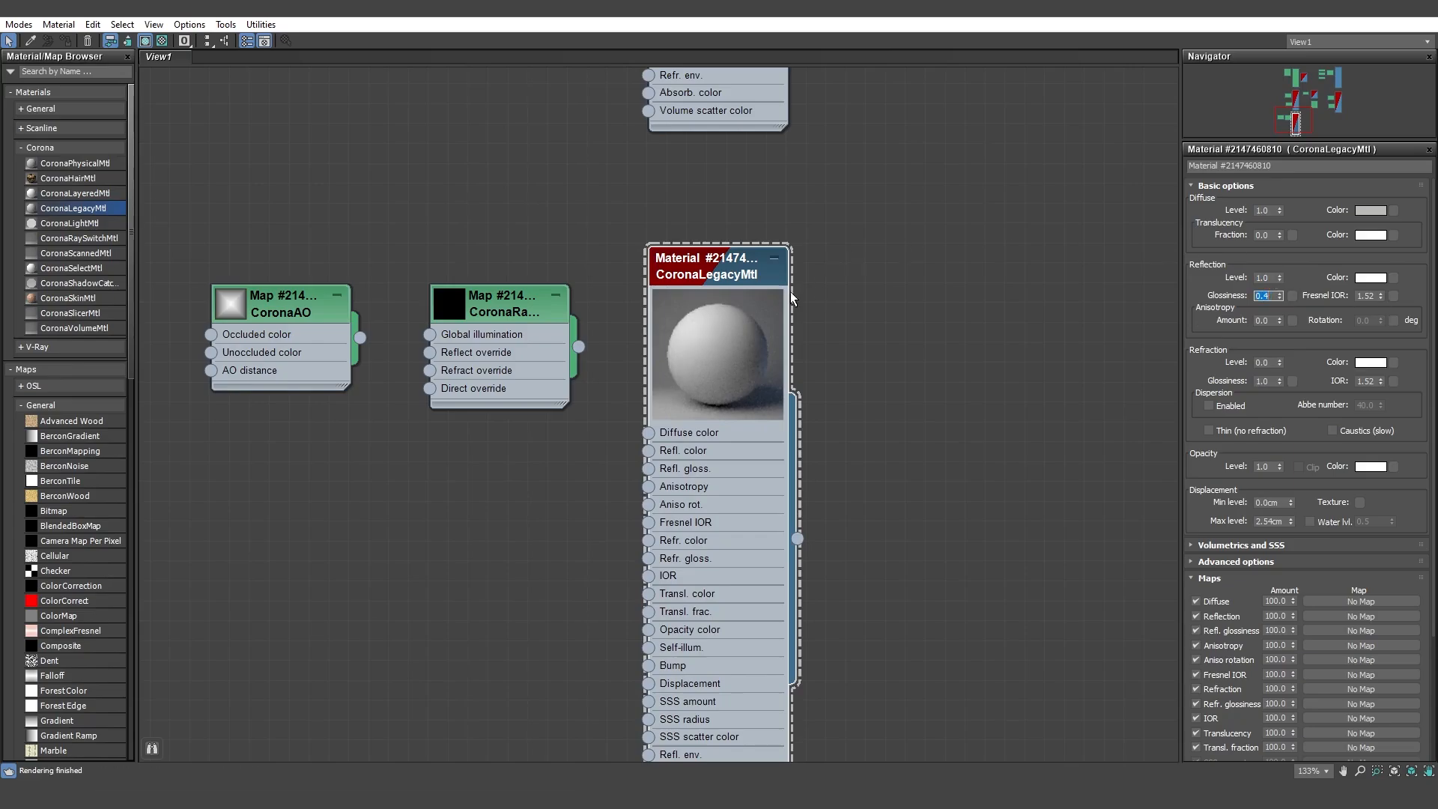
# Connect the CoronaAO map to the ray switch's reflect, refract and direct overrides and set its max distance to 1 cm.
pyautogui.moveTo(752, 273); pyautogui.dragTo(791, 273)
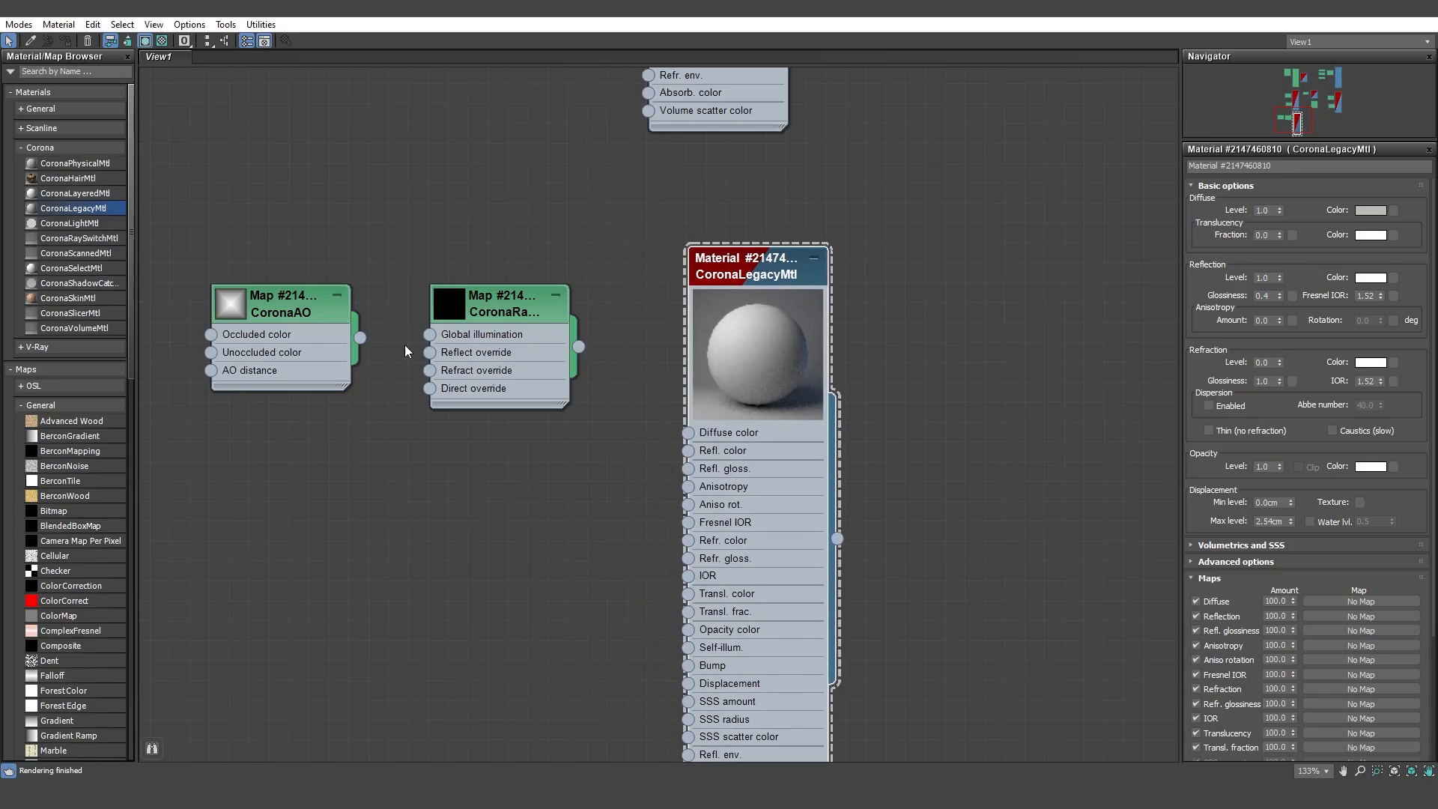
pyautogui.moveTo(361, 337); pyautogui.dragTo(429, 388)
pyautogui.click(311, 330)
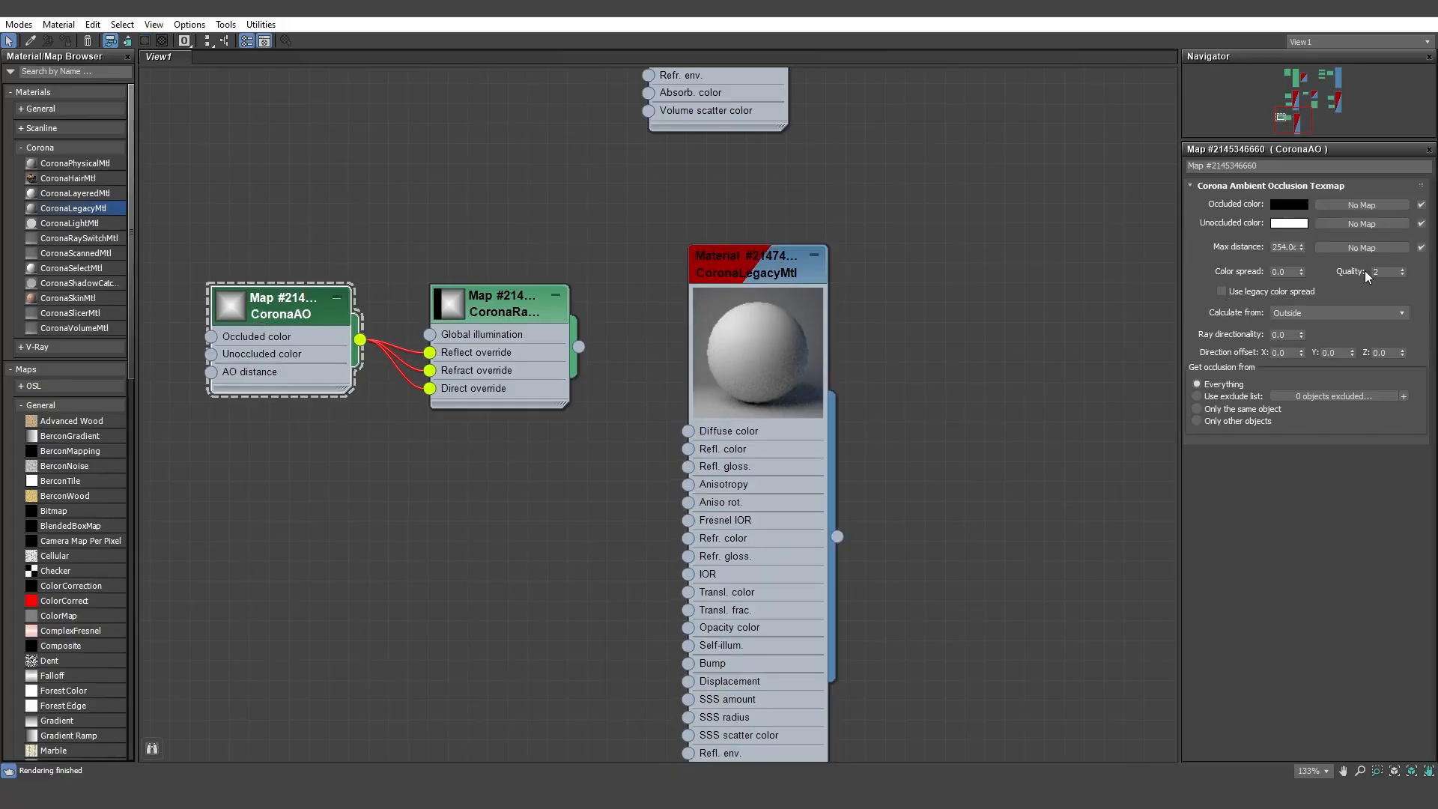
pyautogui.write('1')
pyautogui.press('Return')
# Set the CoronaAO map's occluded color to a dark grey with a value of 40.
pyautogui.click(1289, 204)
pyautogui.click(437, 114)
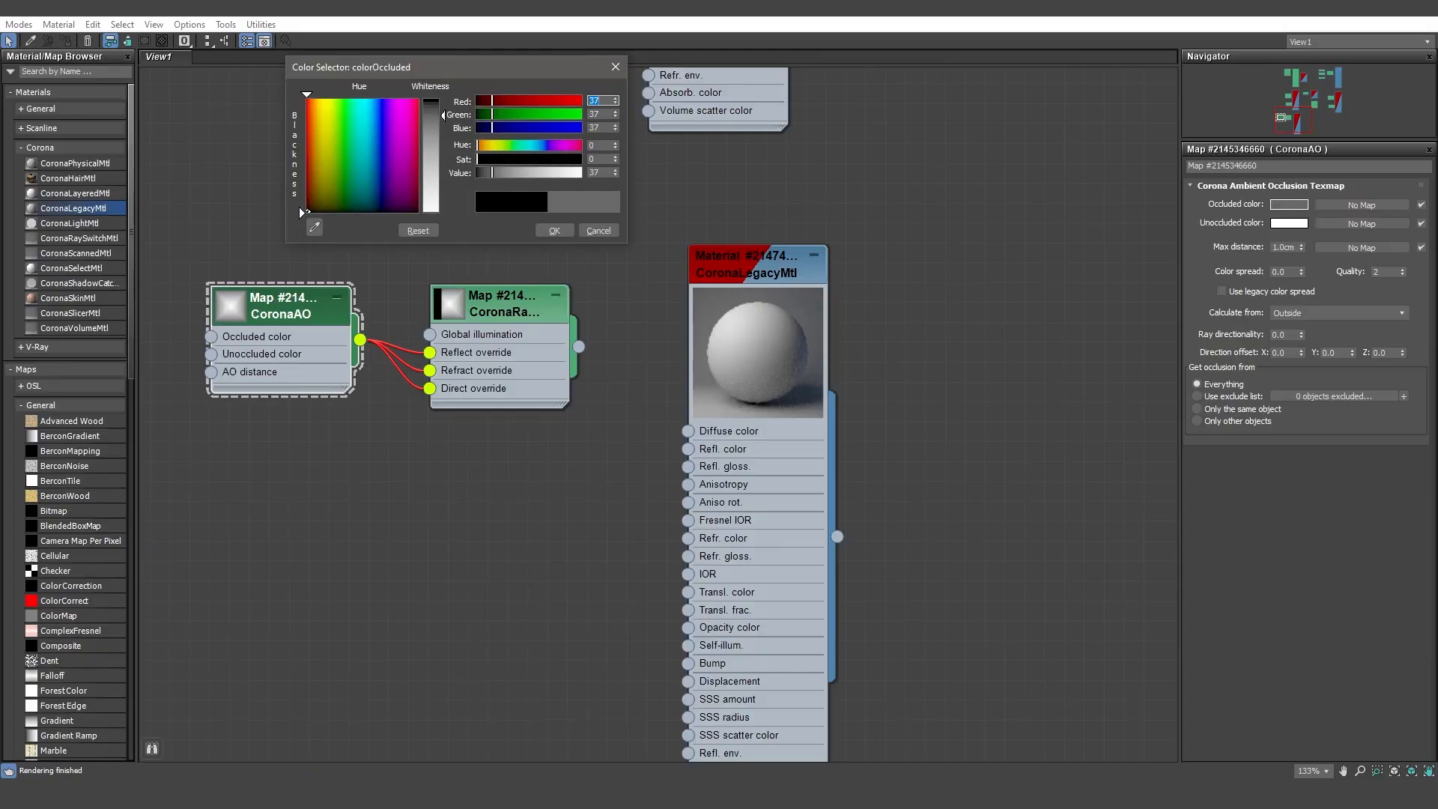
pyautogui.click(299, 207)
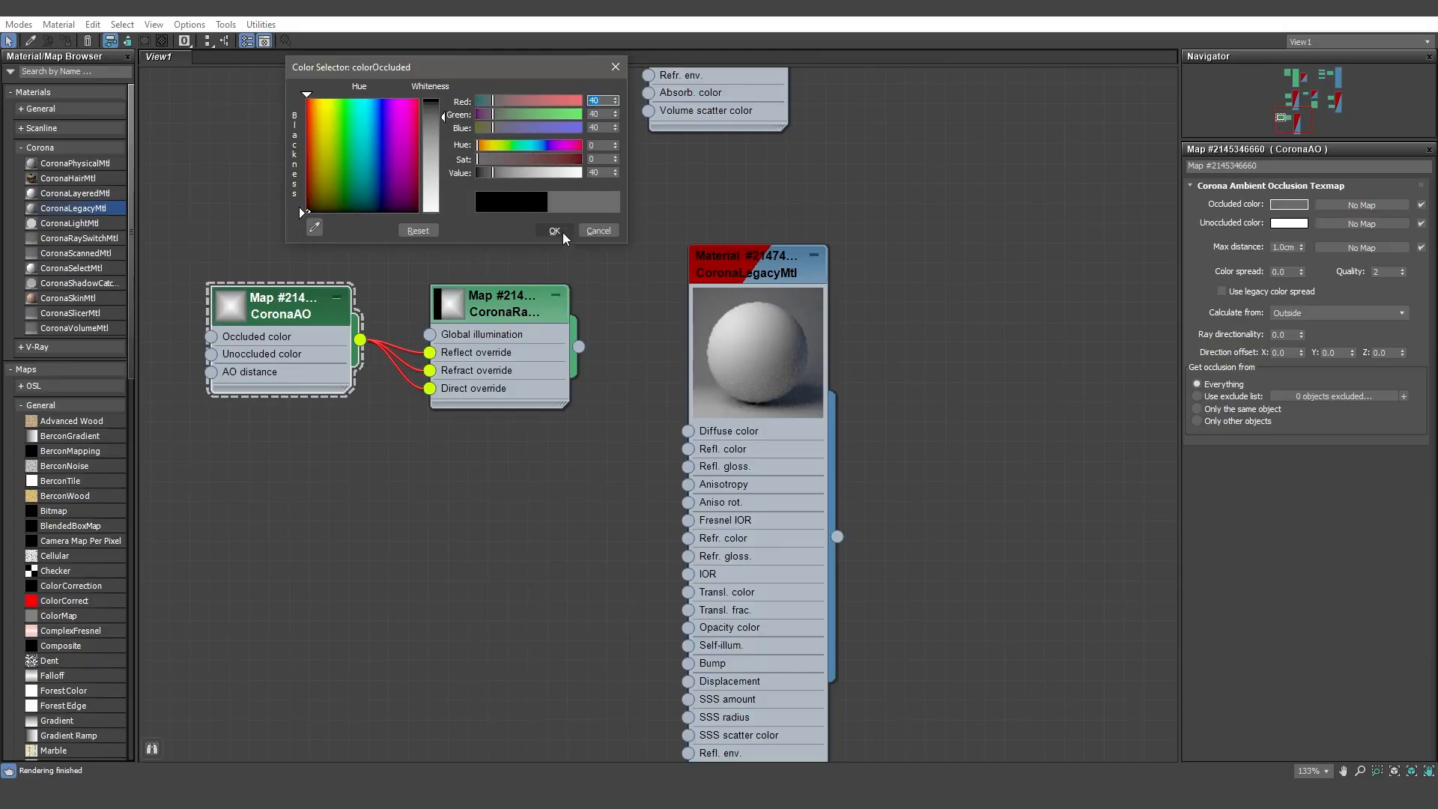
pyautogui.click(440, 121)
pyautogui.click(569, 235)
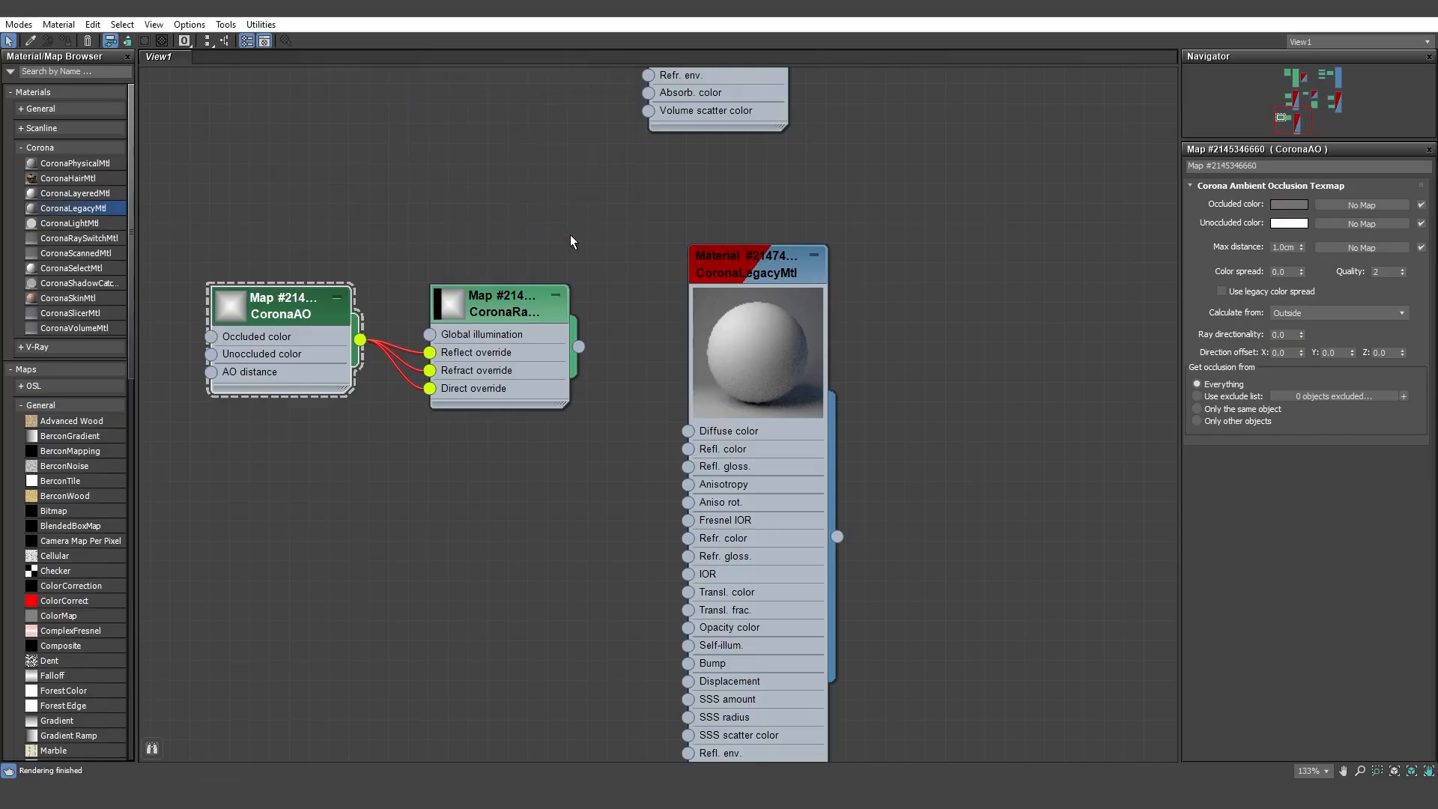
# Connect the CoronaRaySwitch map to the material's diffuse color and set its global illumination color to a grey with value 140.
pyautogui.click(495, 293)
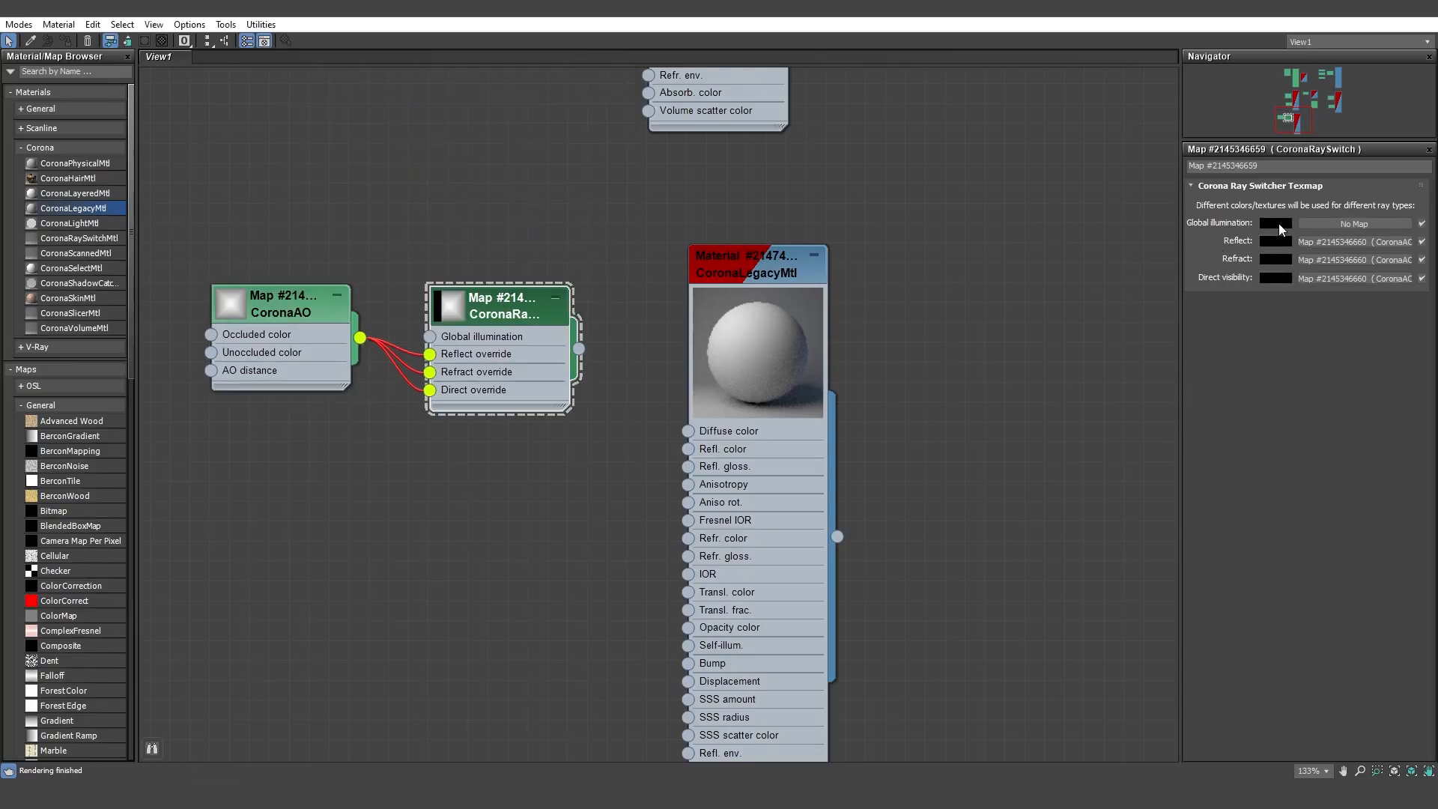
pyautogui.moveTo(674, 403); pyautogui.dragTo(687, 430)
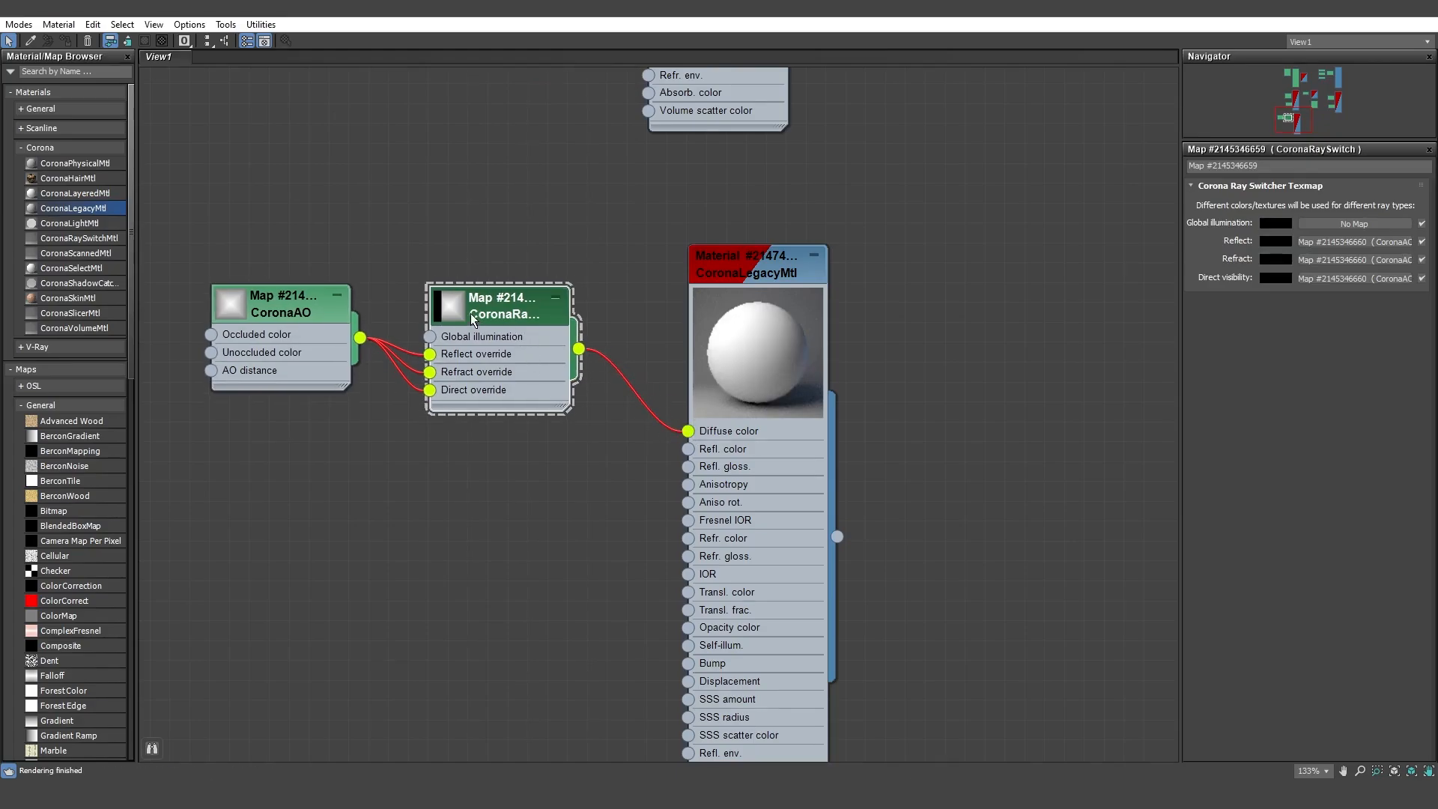
pyautogui.click(1287, 226)
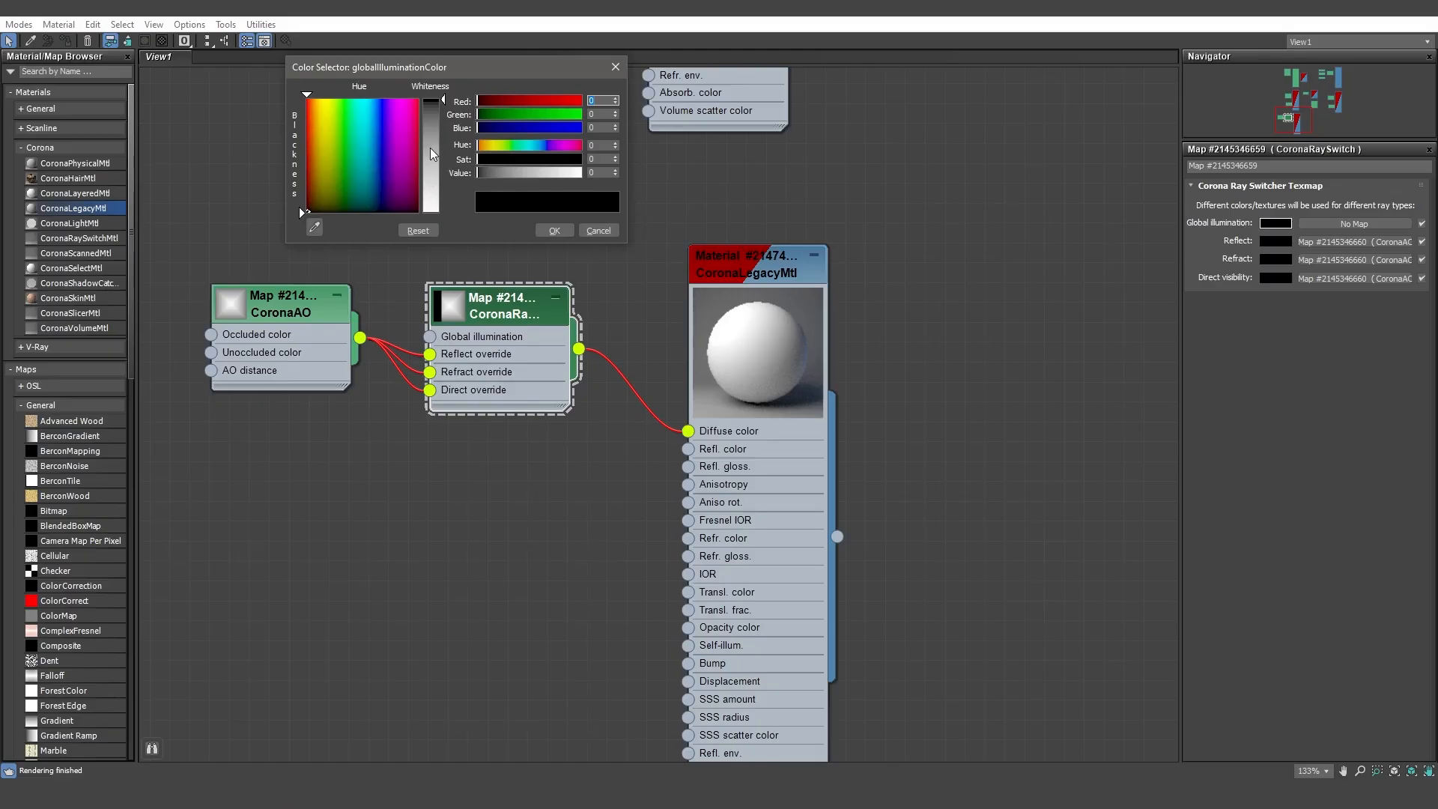
pyautogui.moveTo(439, 141)
pyautogui.mouseDown()
pyautogui.moveTo(442, 129)
pyautogui.moveTo(442, 157)
pyautogui.mouseUp()
pyautogui.doubleClick(597, 172)
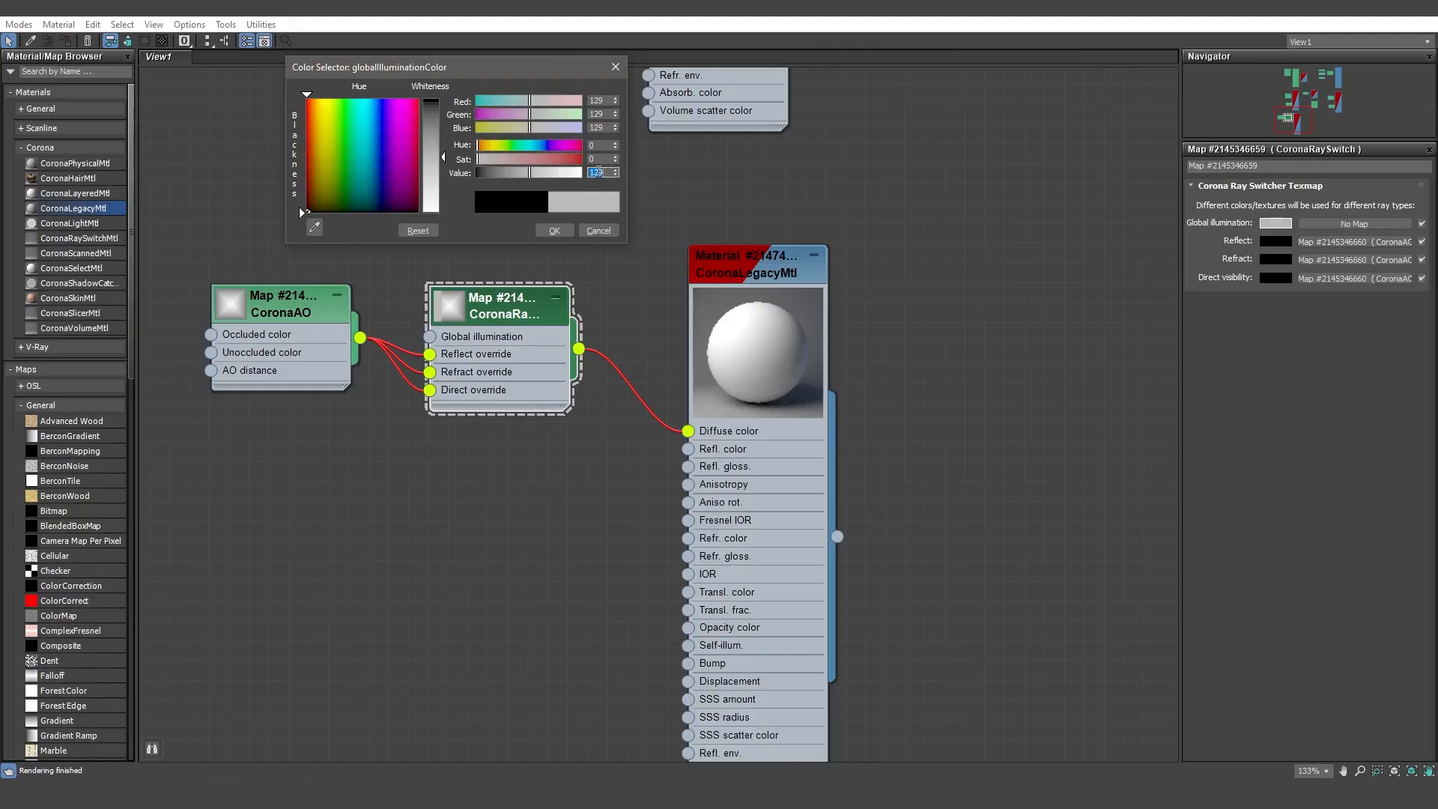
pyautogui.write('140')
pyautogui.press('Return')
pyautogui.click(559, 233)
pyautogui.click(232, 307)
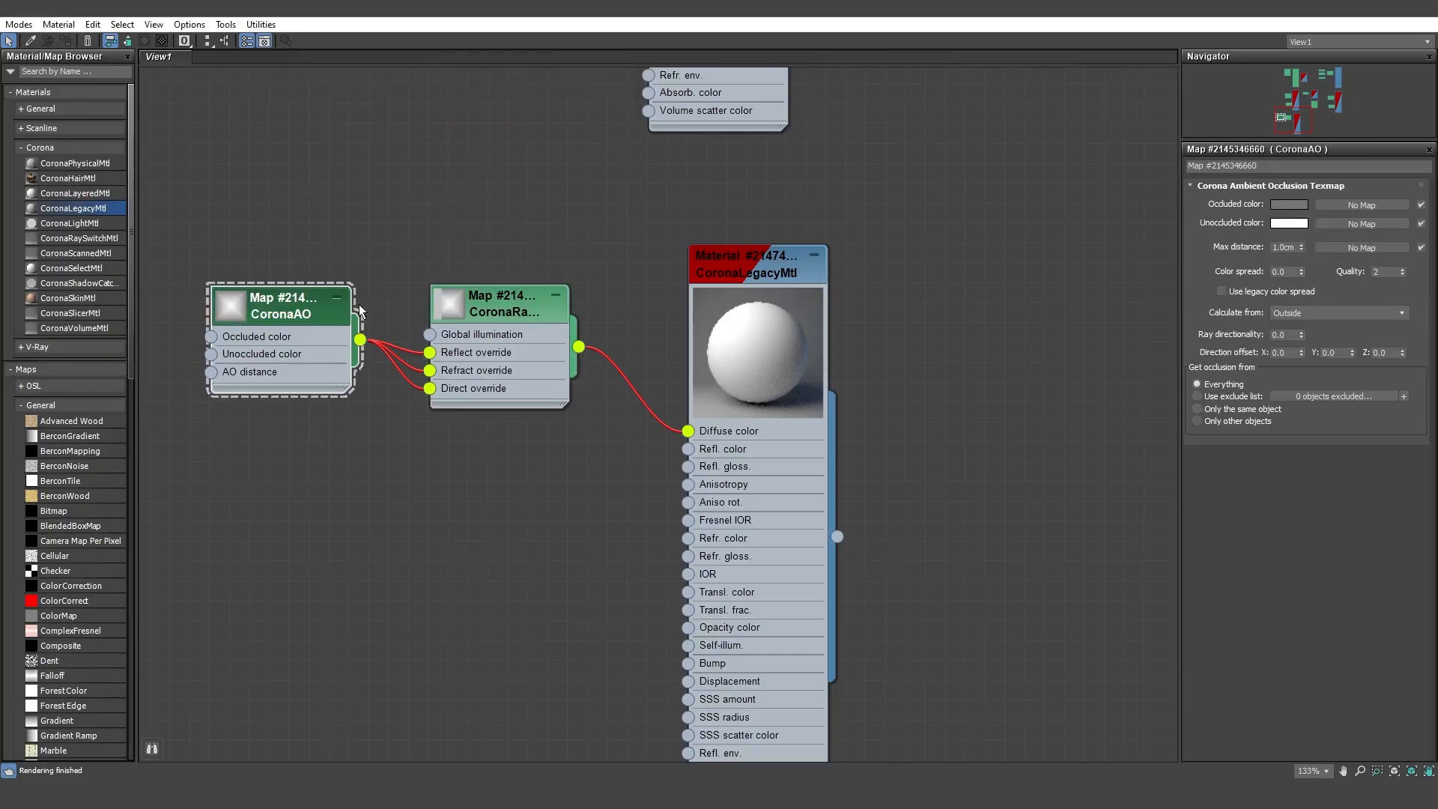
# Set the CoronaAO map's unoccluded color to a light grey with a value of 200.
pyautogui.click(1289, 222)
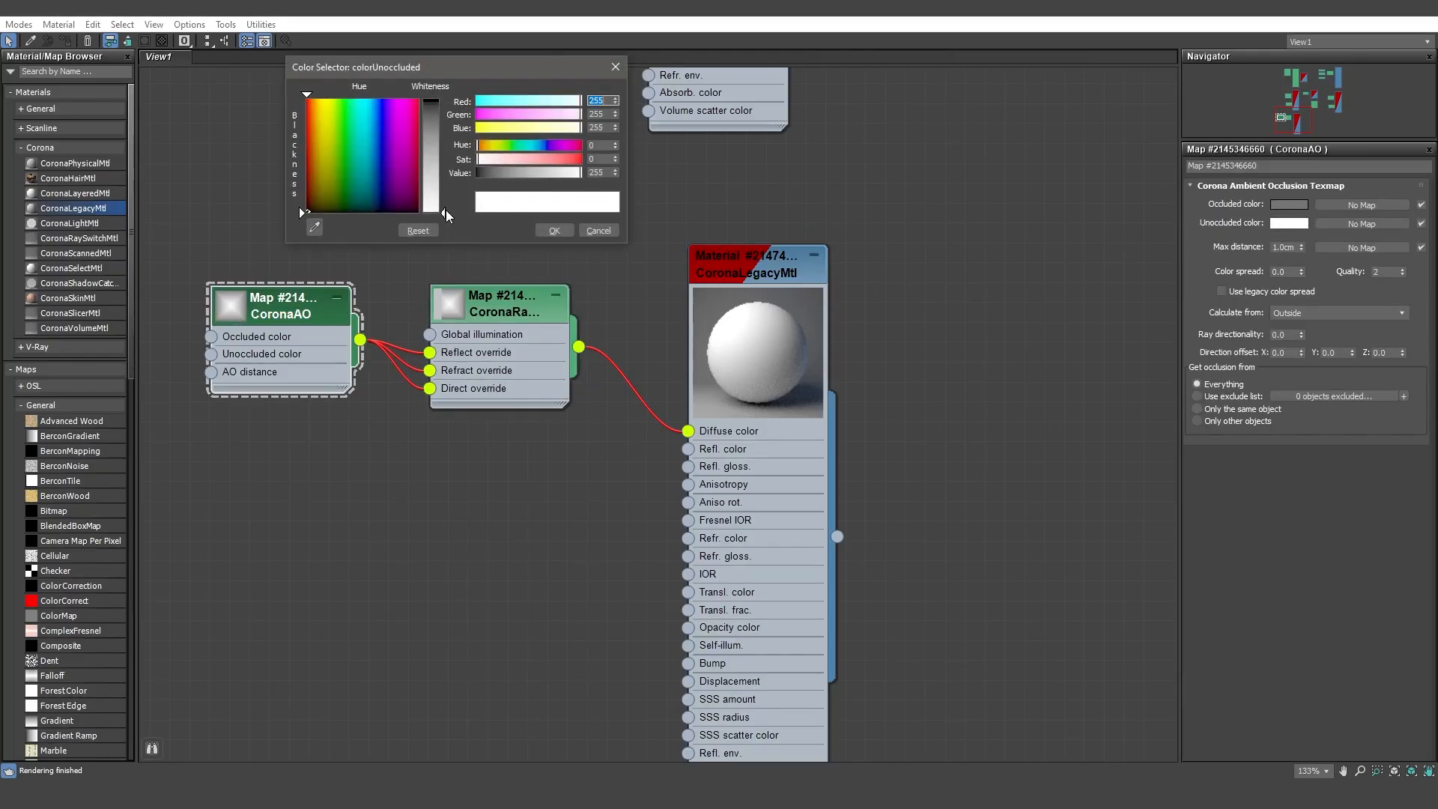
pyautogui.moveTo(574, 172); pyautogui.dragTo(561, 172)
pyautogui.doubleClick(599, 173)
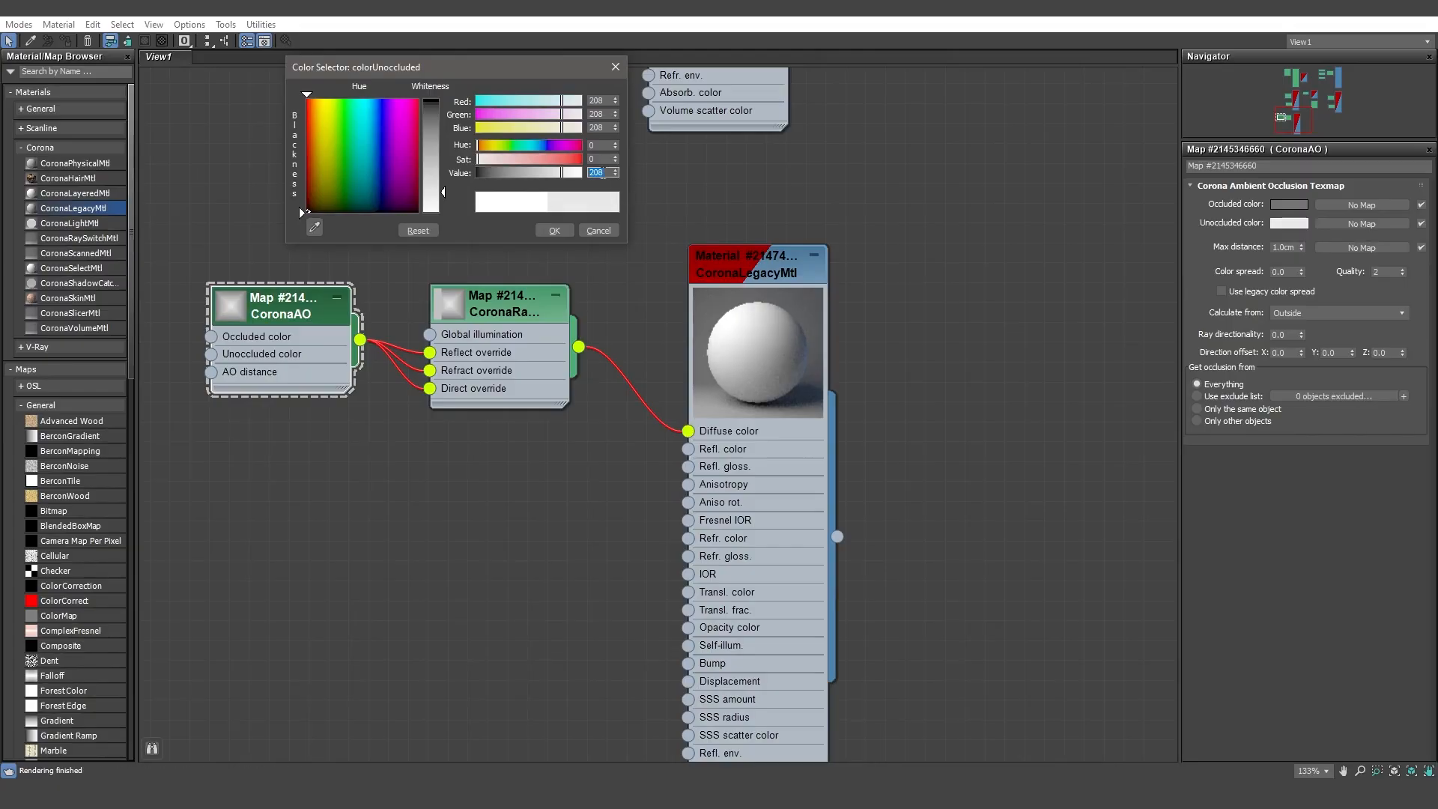
pyautogui.write('200')
pyautogui.press('Return')
pyautogui.click(563, 235)
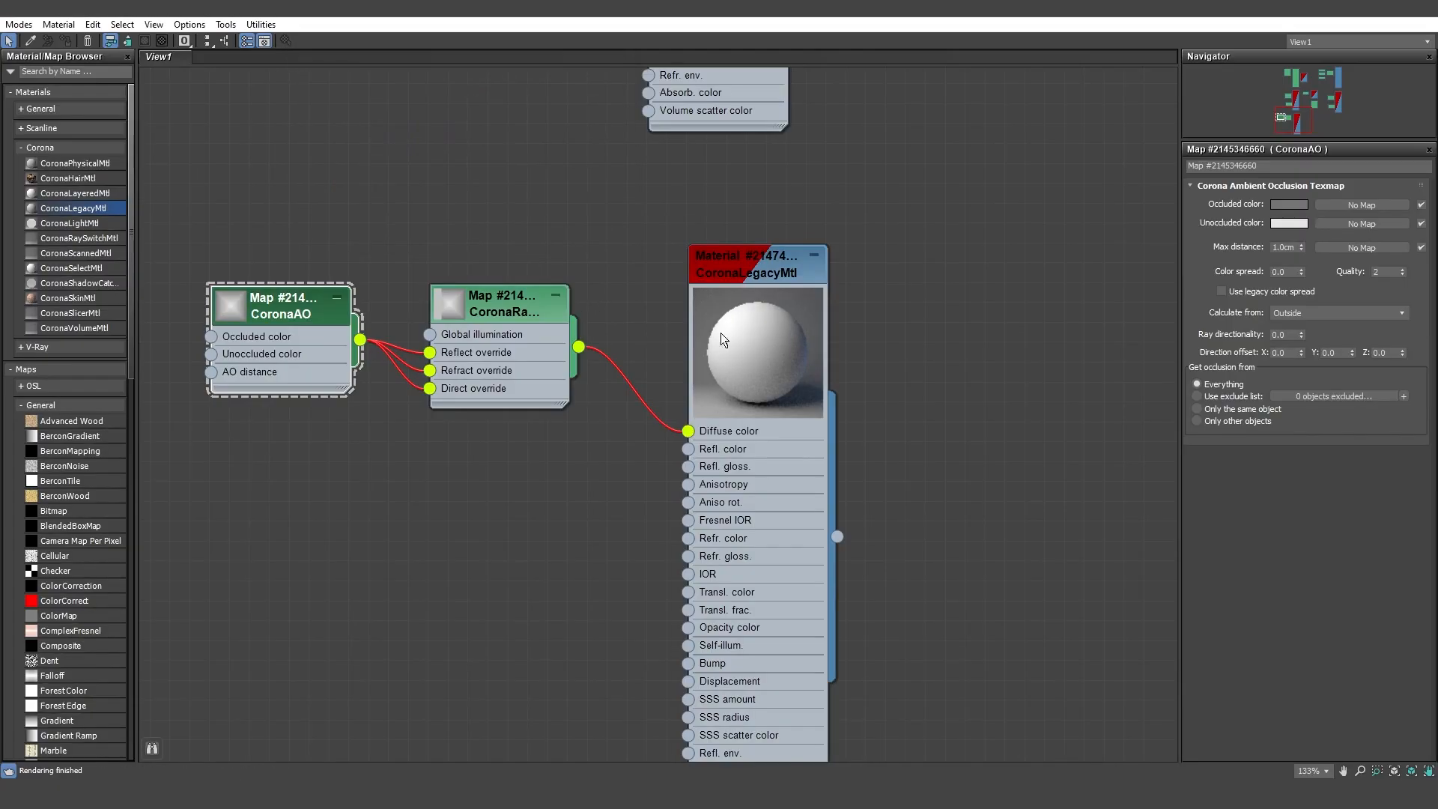
# Enable the material override in the Corona render settings and assign the new CoronaLegacyMtl to it as an instance.
pyautogui.click(754, 334)
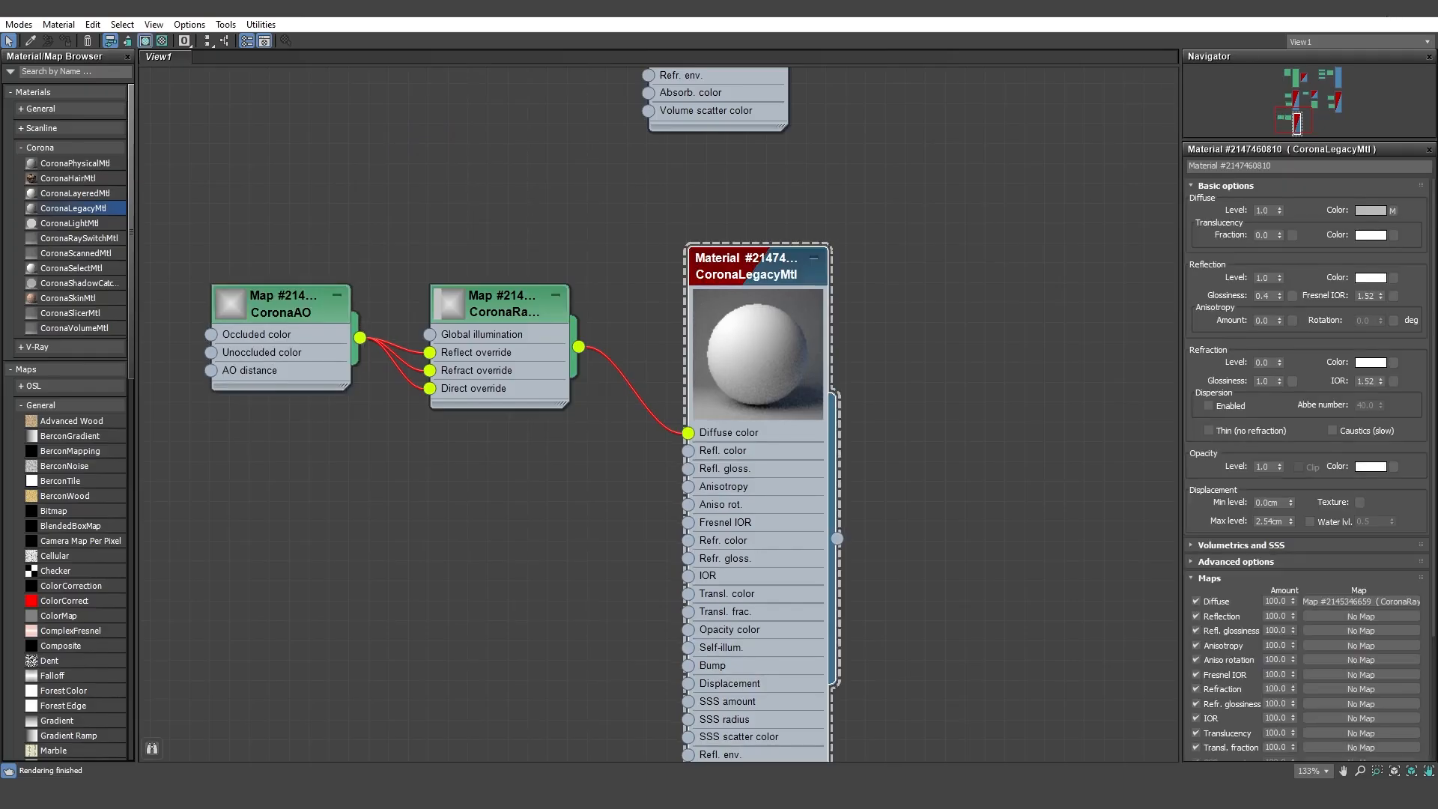
pyautogui.click(1387, 8)
pyautogui.moveTo(513, 425); pyautogui.dragTo(223, 320, button='middle')
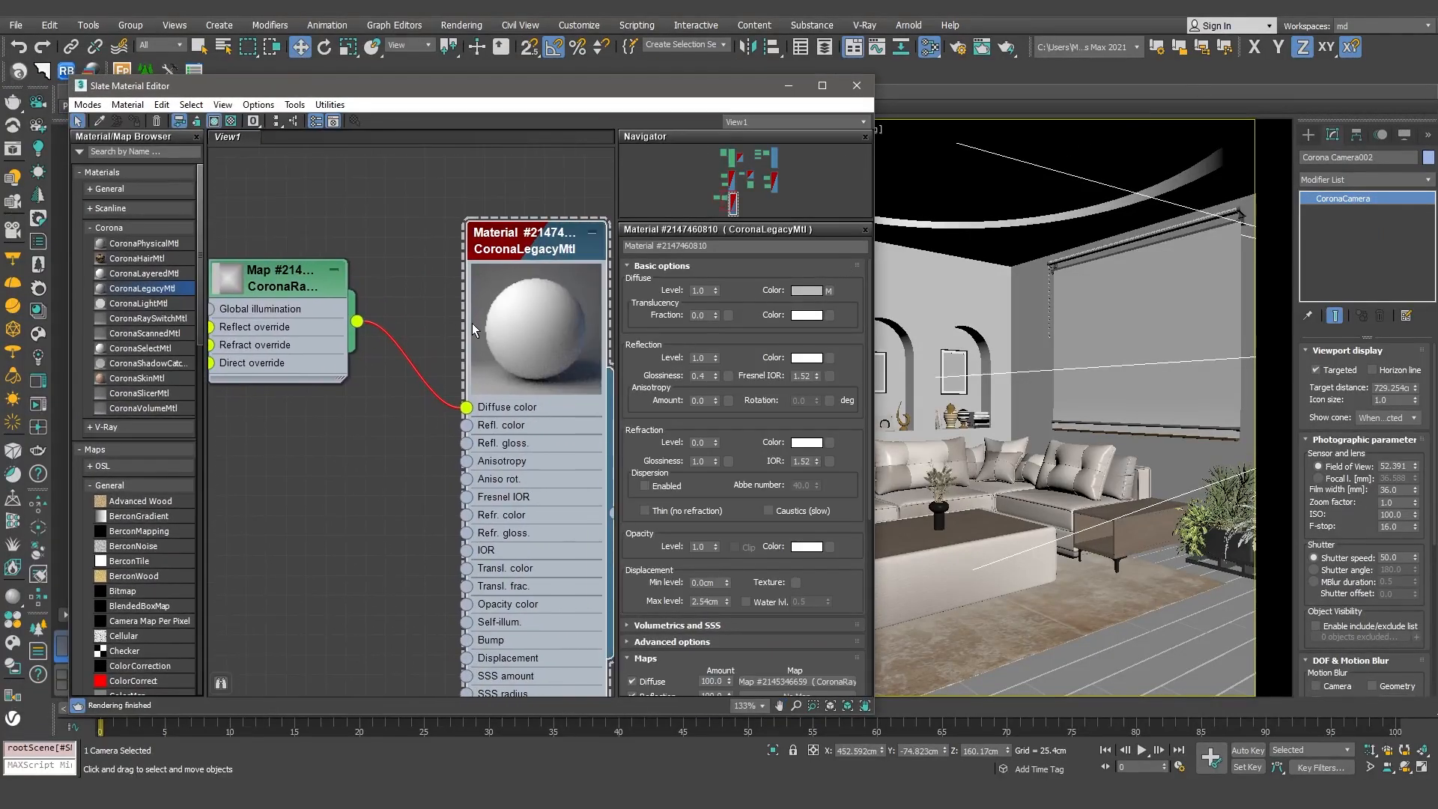
pyautogui.moveTo(471, 324); pyautogui.dragTo(350, 271, button='middle')
pyautogui.scroll(-1, 469, 271)
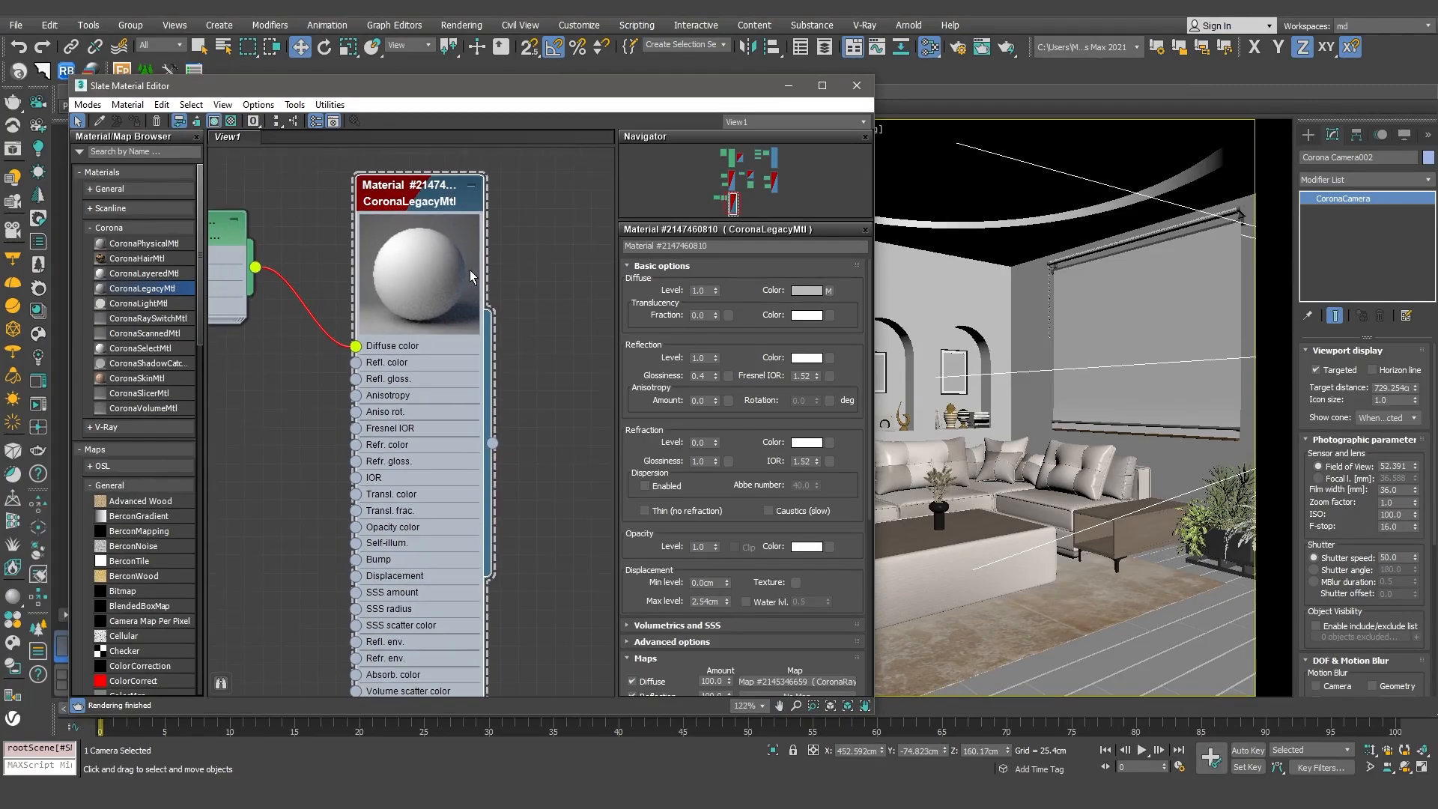
pyautogui.scroll(-1, 472, 275)
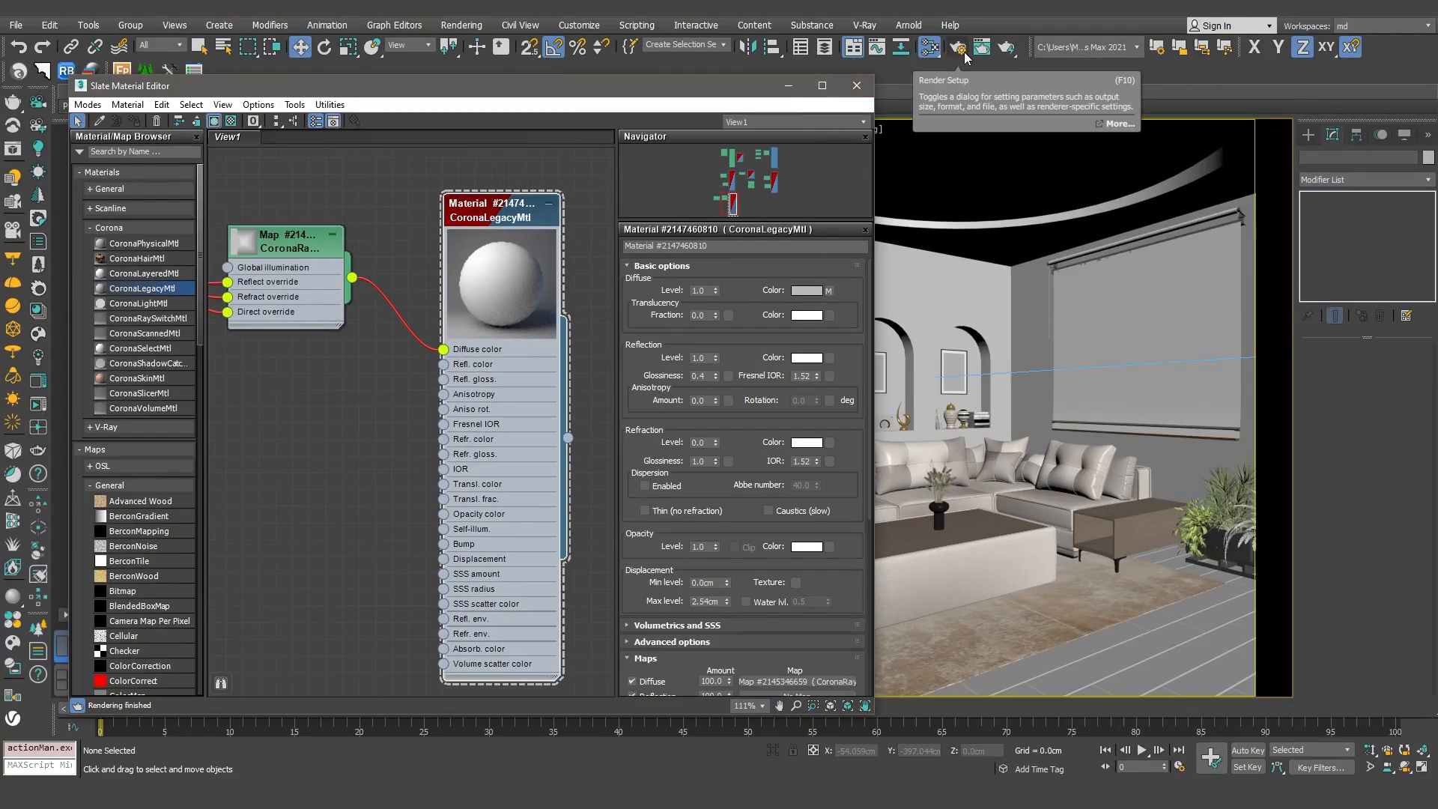
pyautogui.click(965, 57)
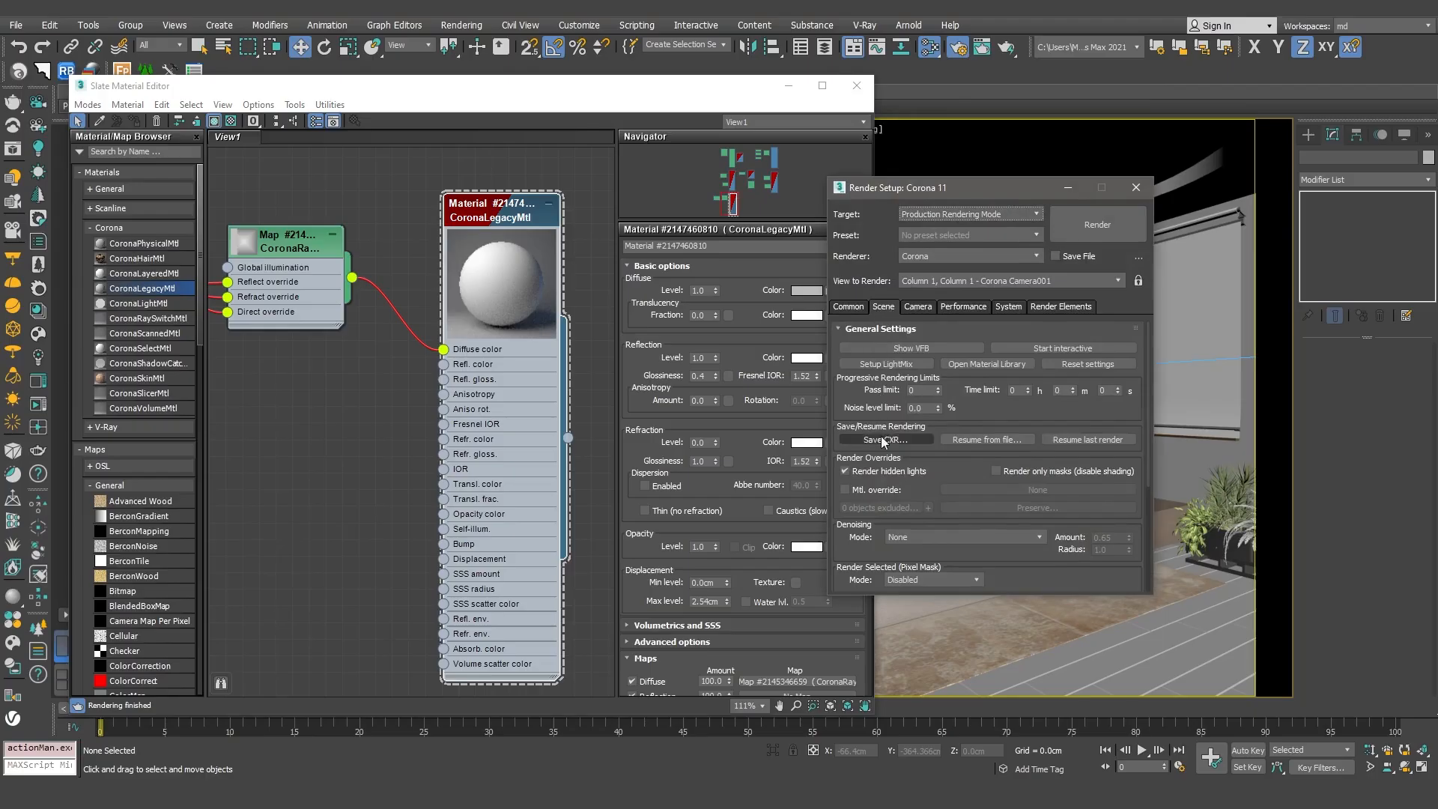
pyautogui.click(845, 491)
pyautogui.moveTo(570, 440); pyautogui.dragTo(1036, 491)
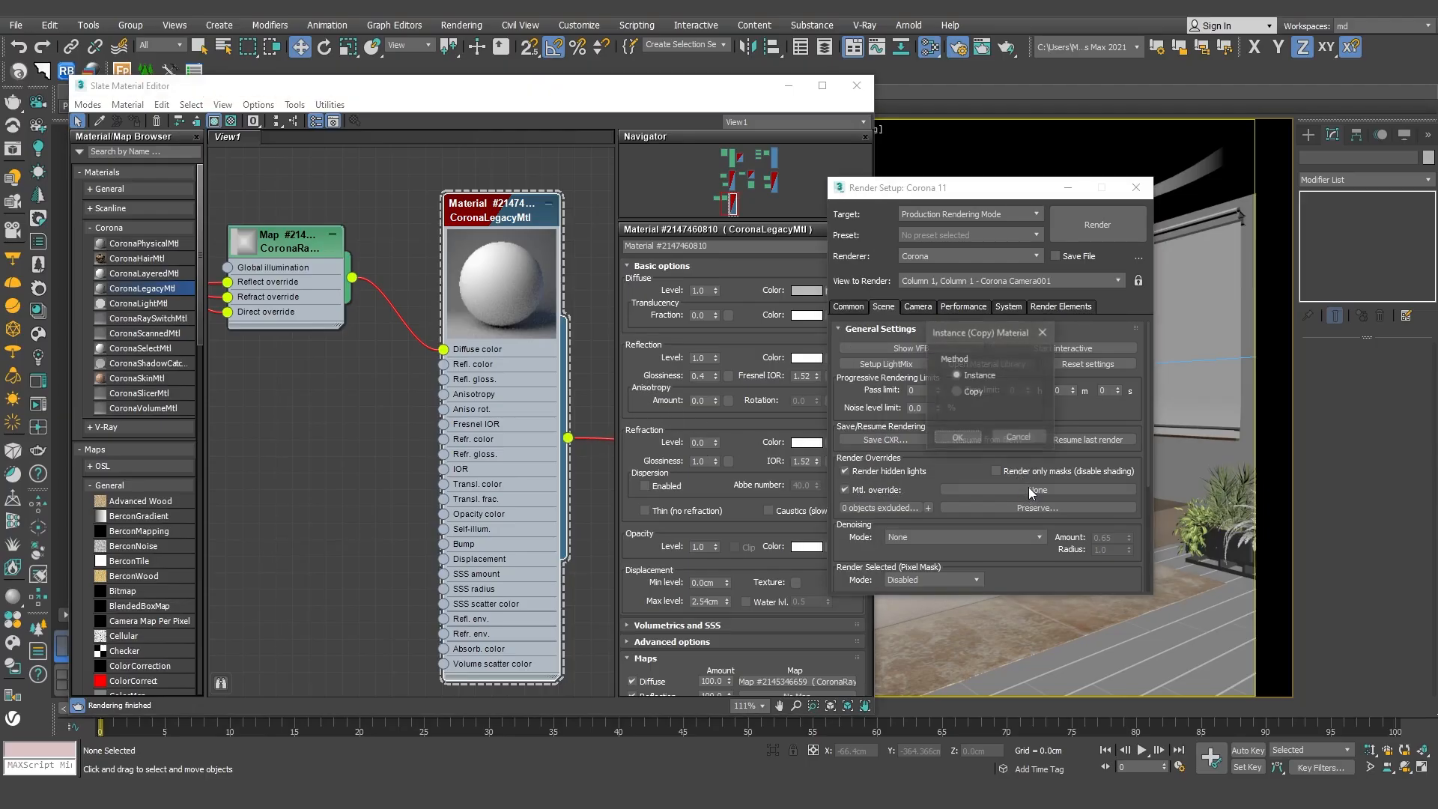
pyautogui.click(958, 438)
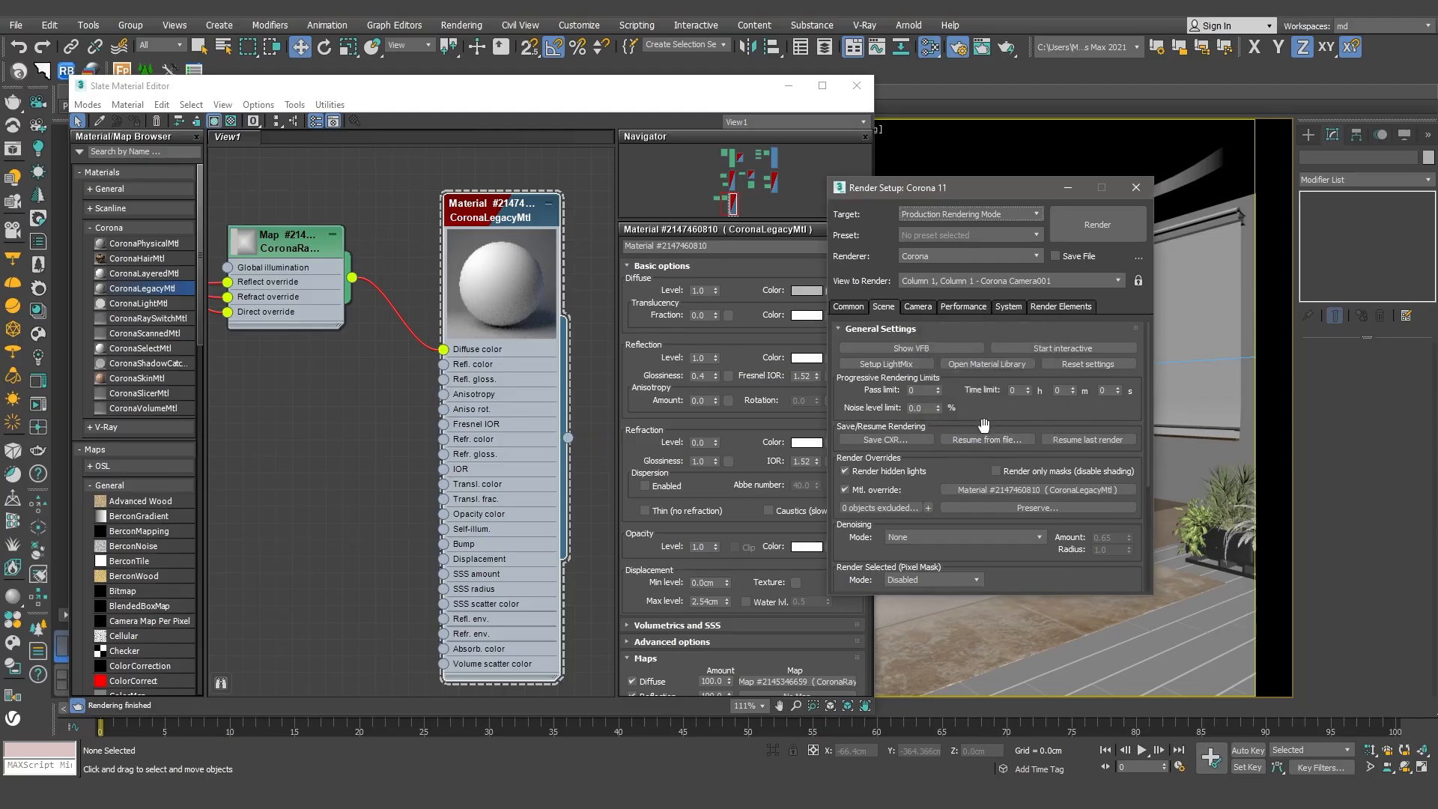
# Exclude the circular ceiling light strip, Circle001, from the material override.
pyautogui.click(791, 86)
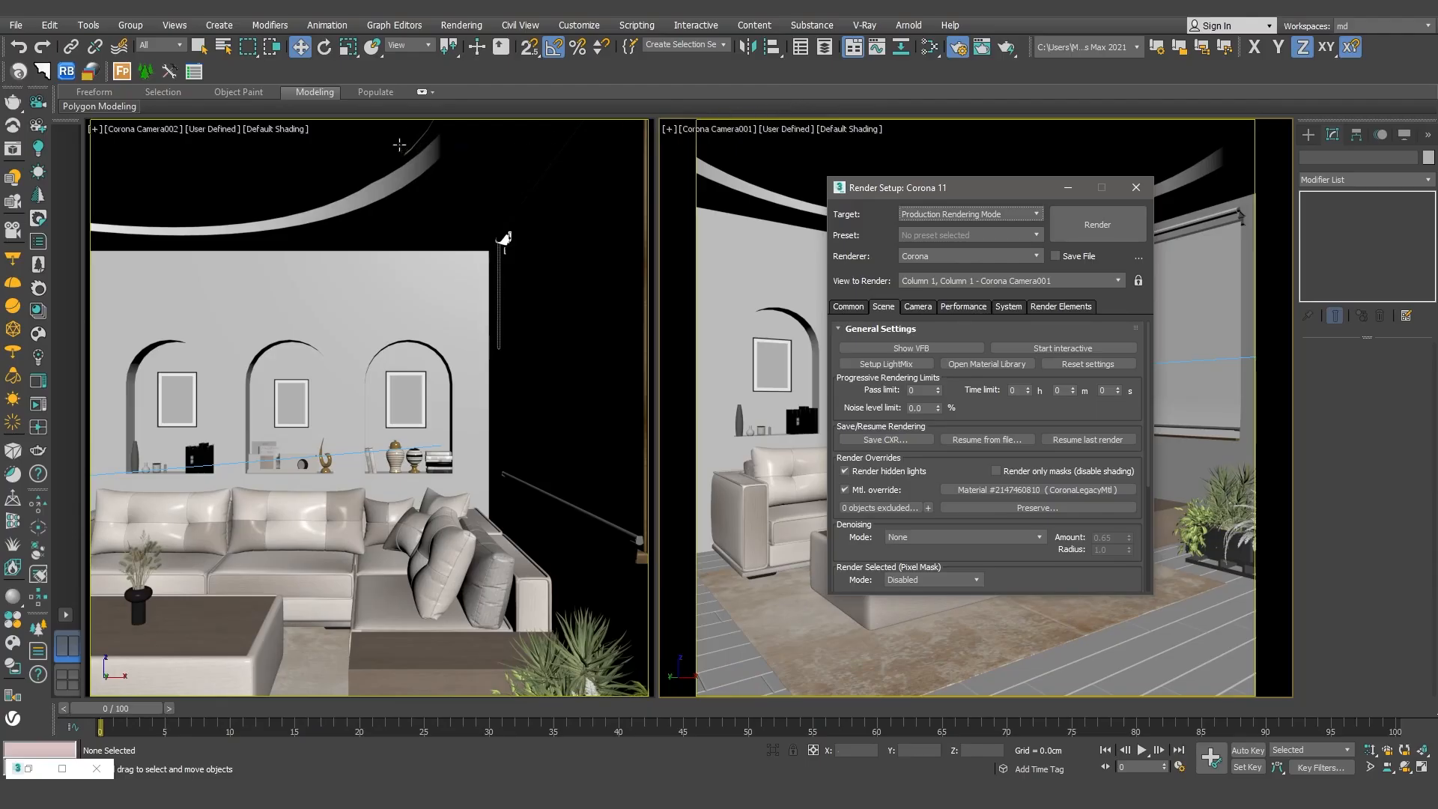
pyautogui.click(407, 146)
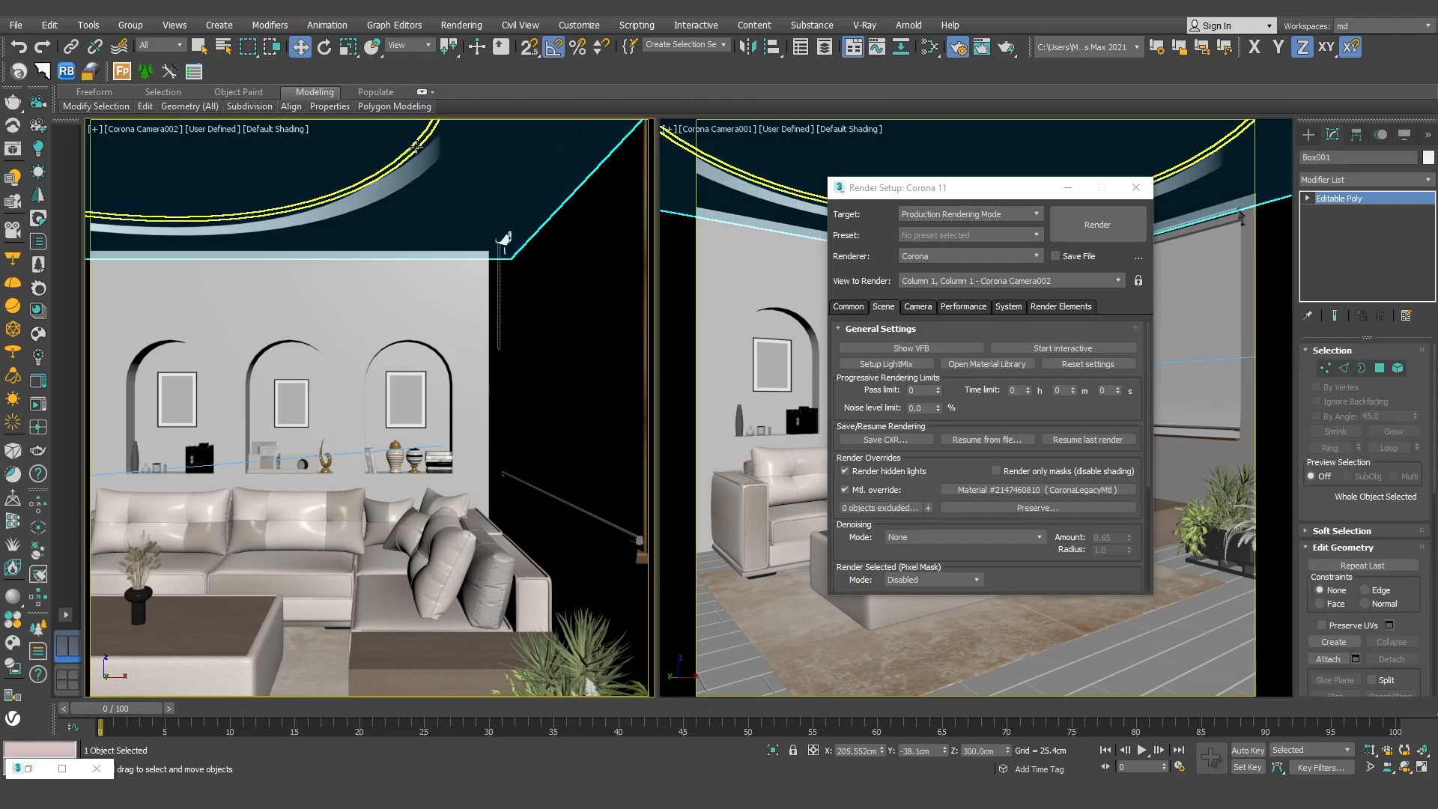
pyautogui.click(417, 146)
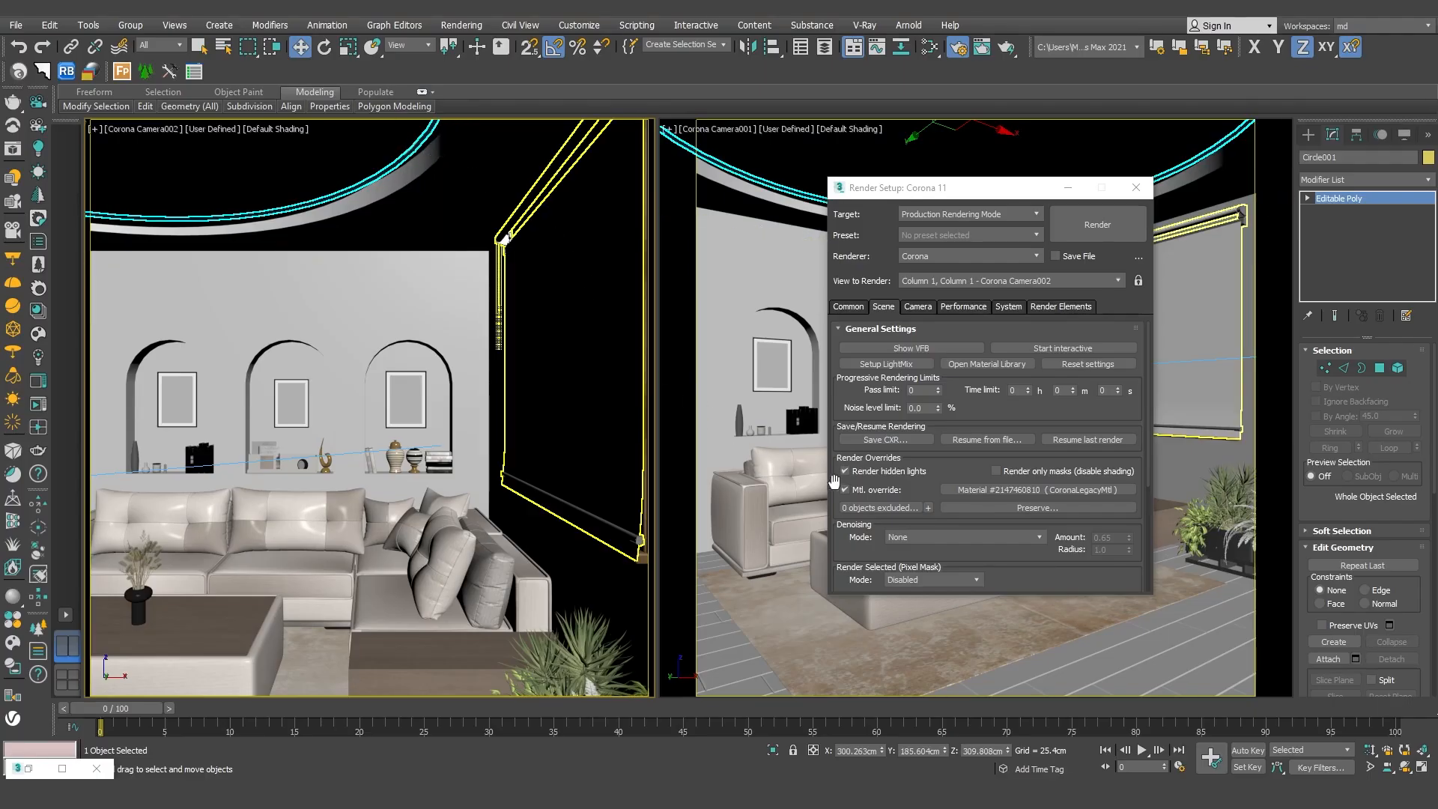
pyautogui.click(928, 507)
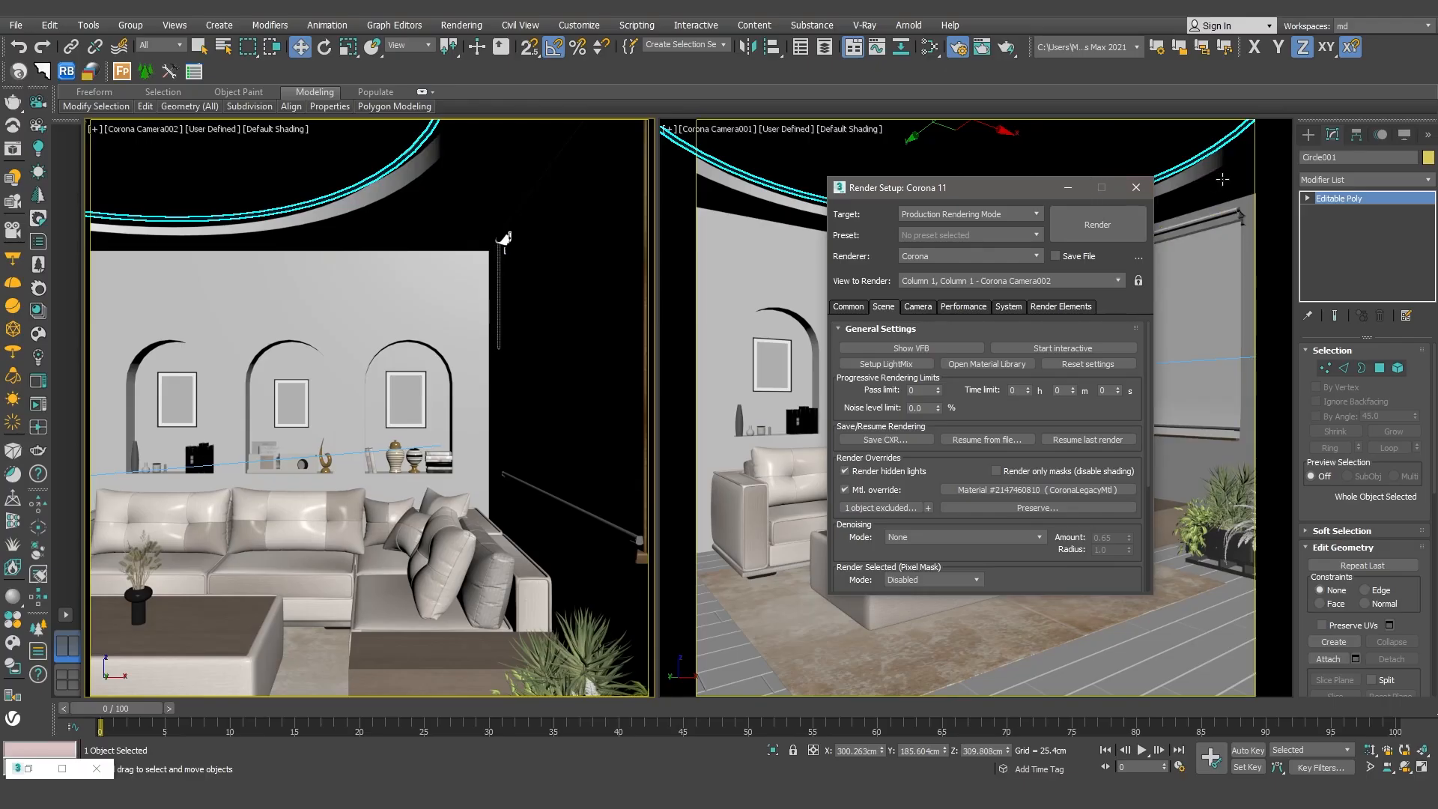
# Close the render settings and render the Corona Camera001 view.
pyautogui.click(1068, 187)
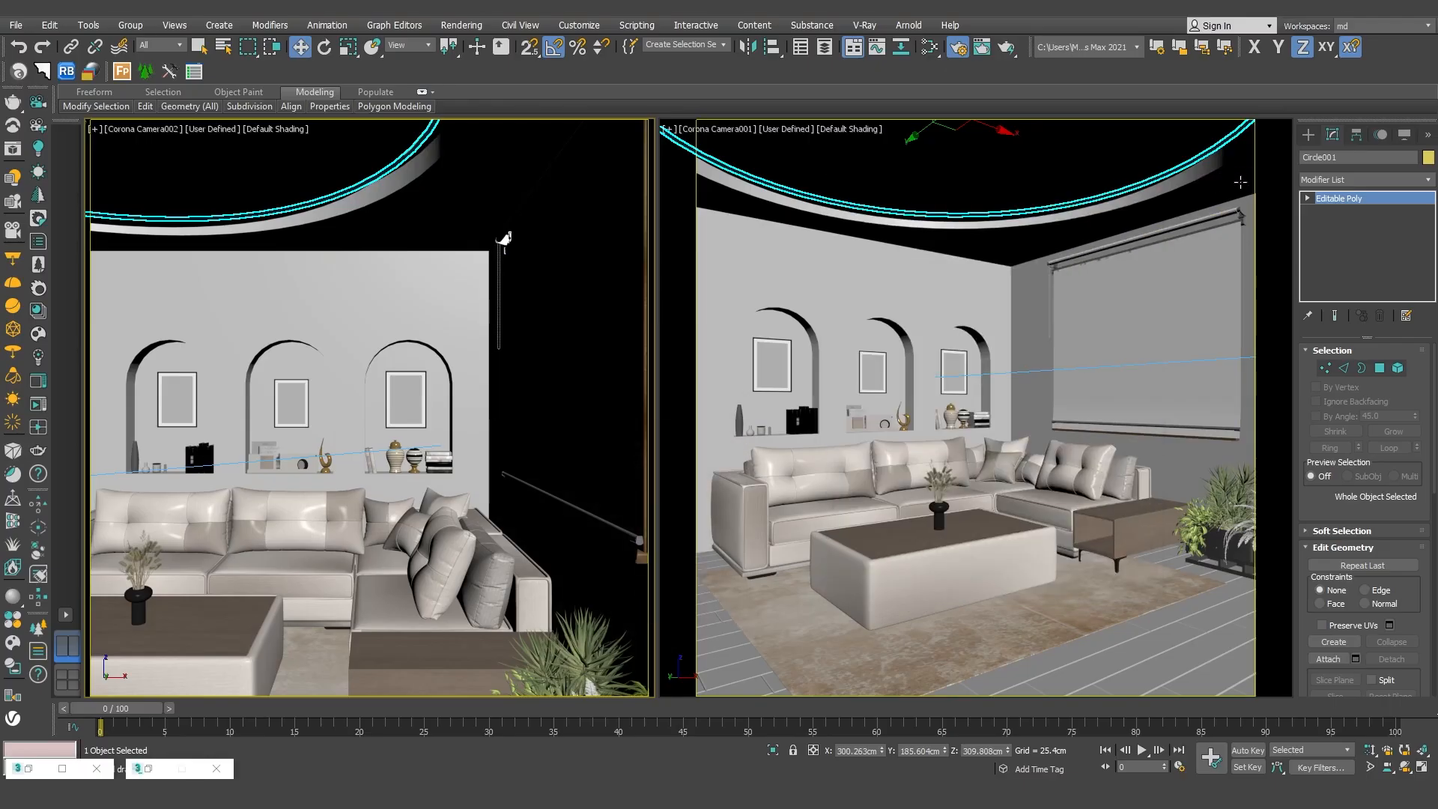
pyautogui.click(216, 769)
pyautogui.click(1046, 329)
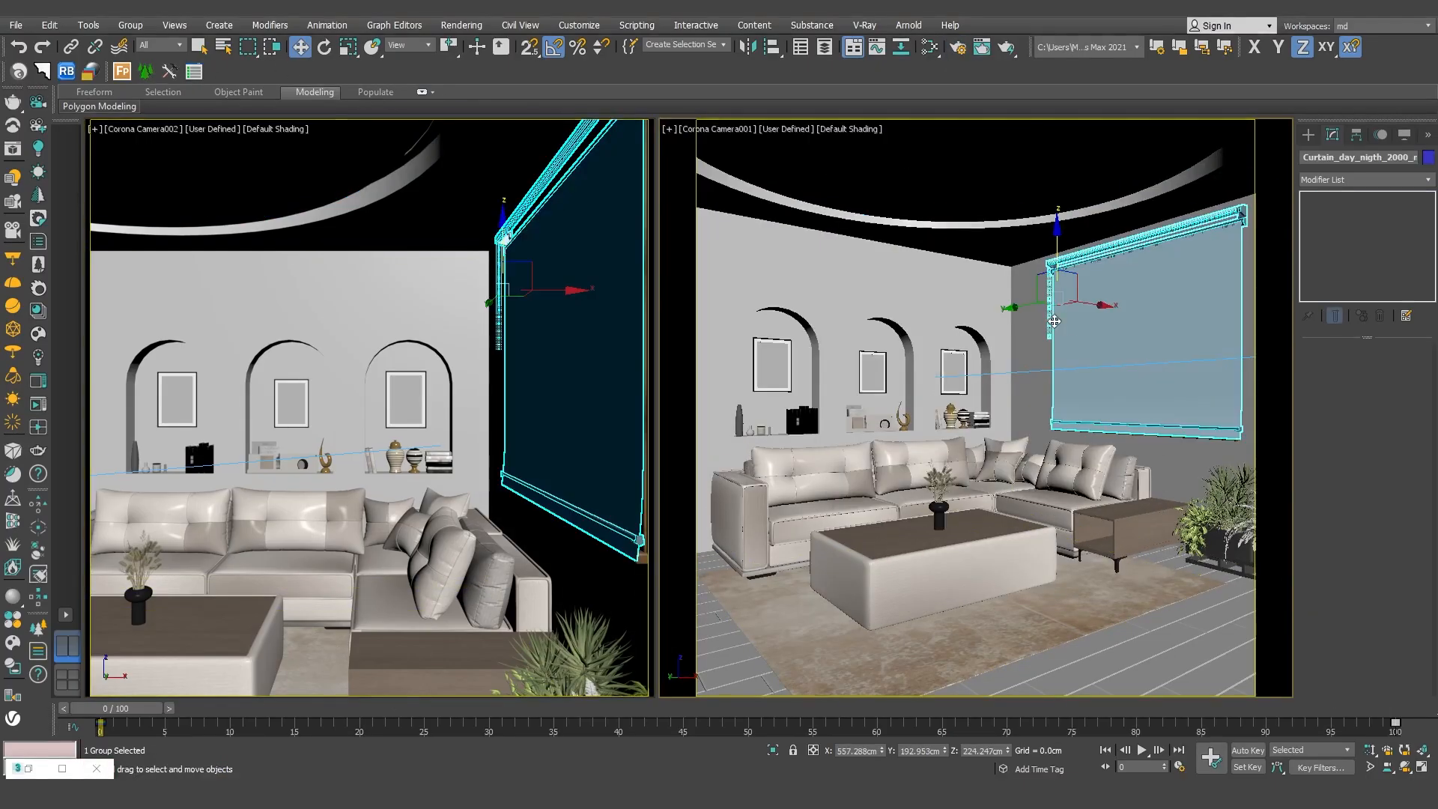
pyautogui.hotkey('shift', 'q')
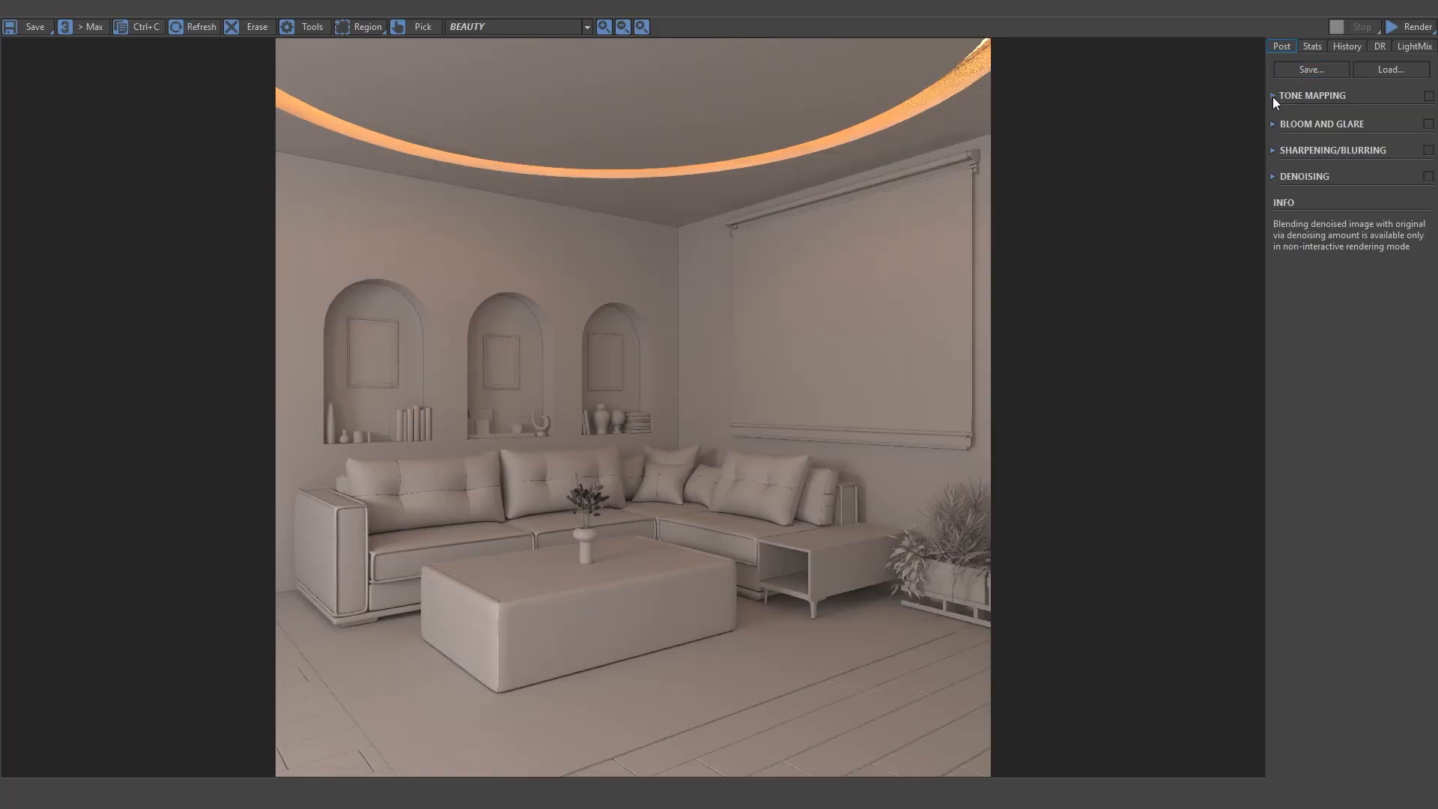
# Enable tone mapping for the render and set its white balance to 6500.
pyautogui.click(1274, 96)
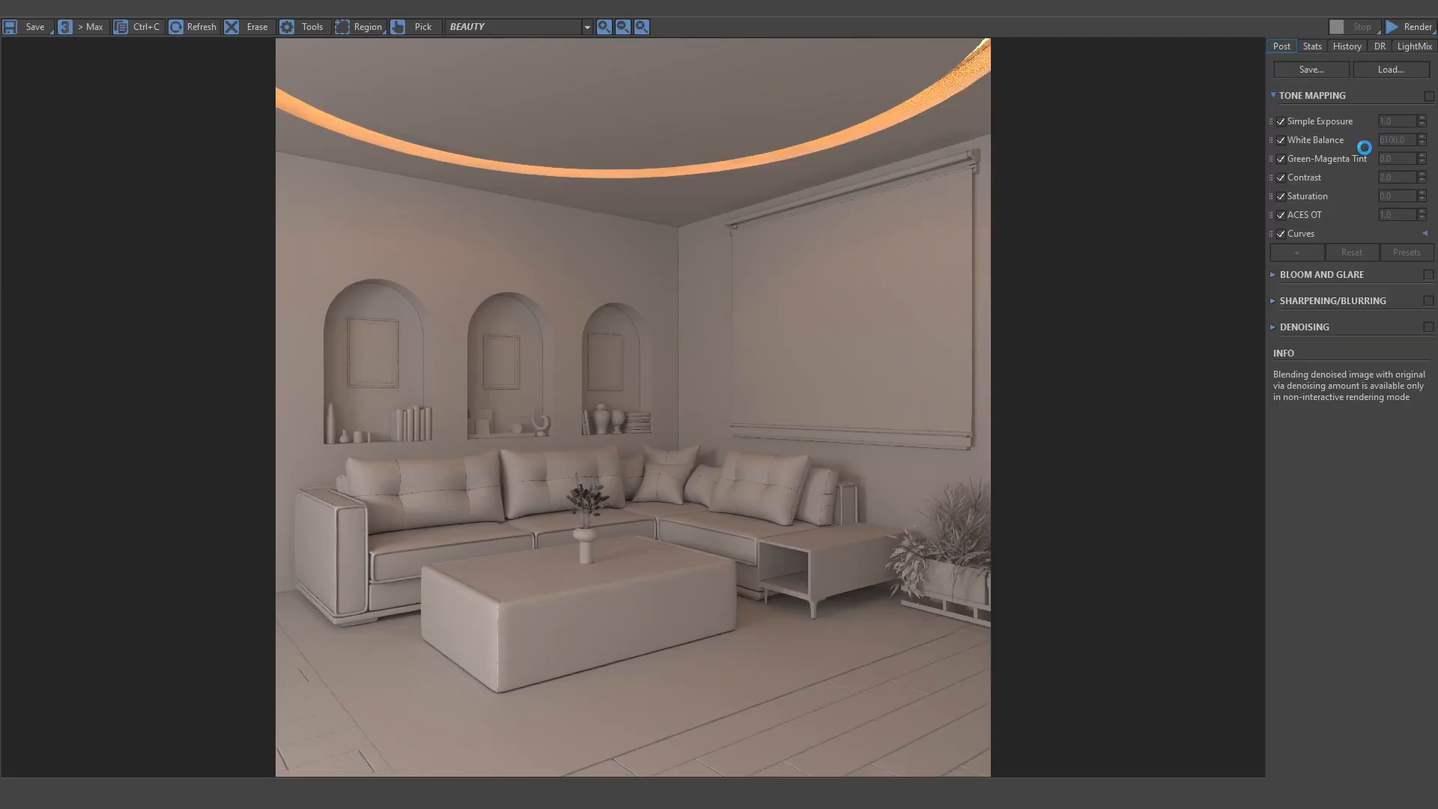
pyautogui.click(1428, 97)
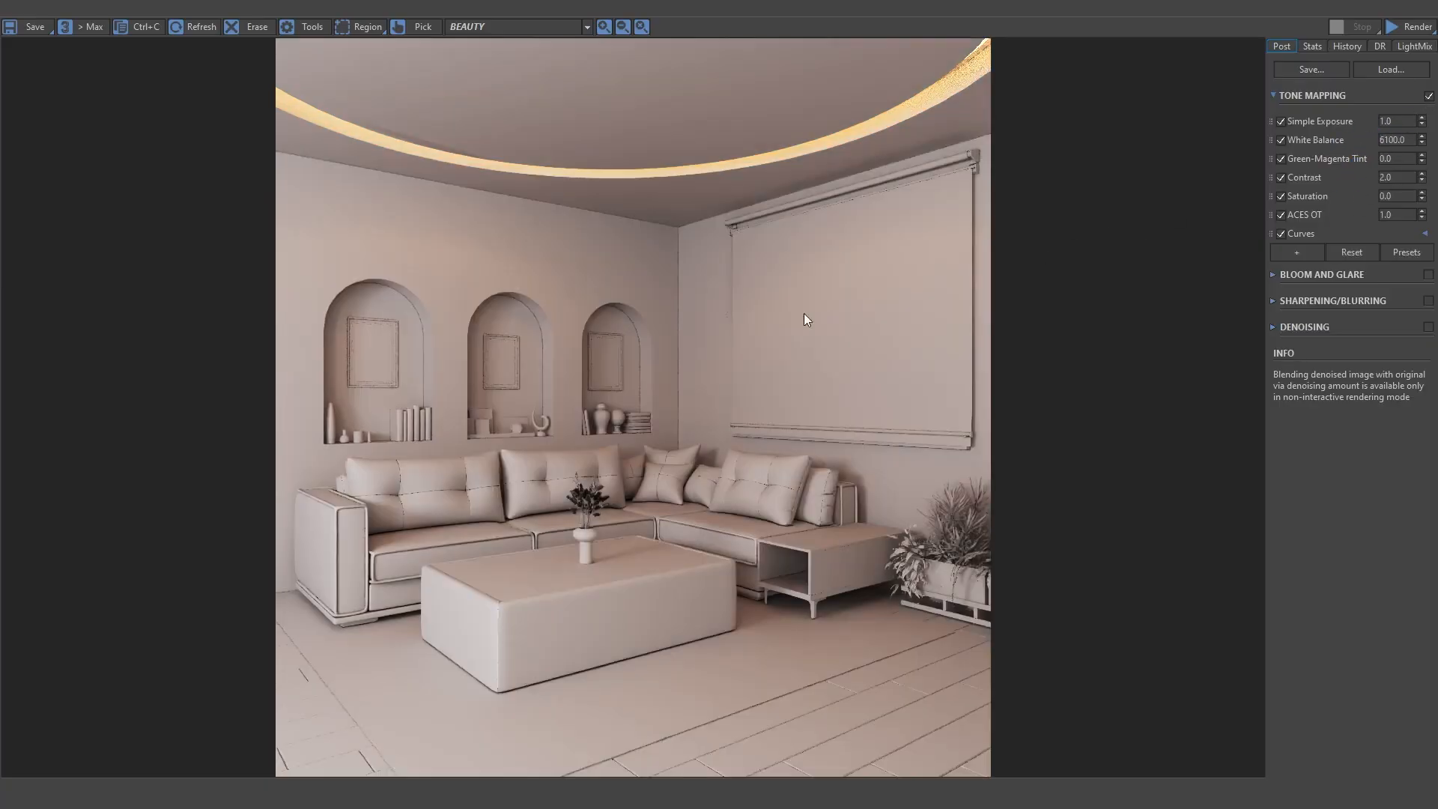
pyautogui.doubleClick(1398, 140)
pyautogui.write('6')
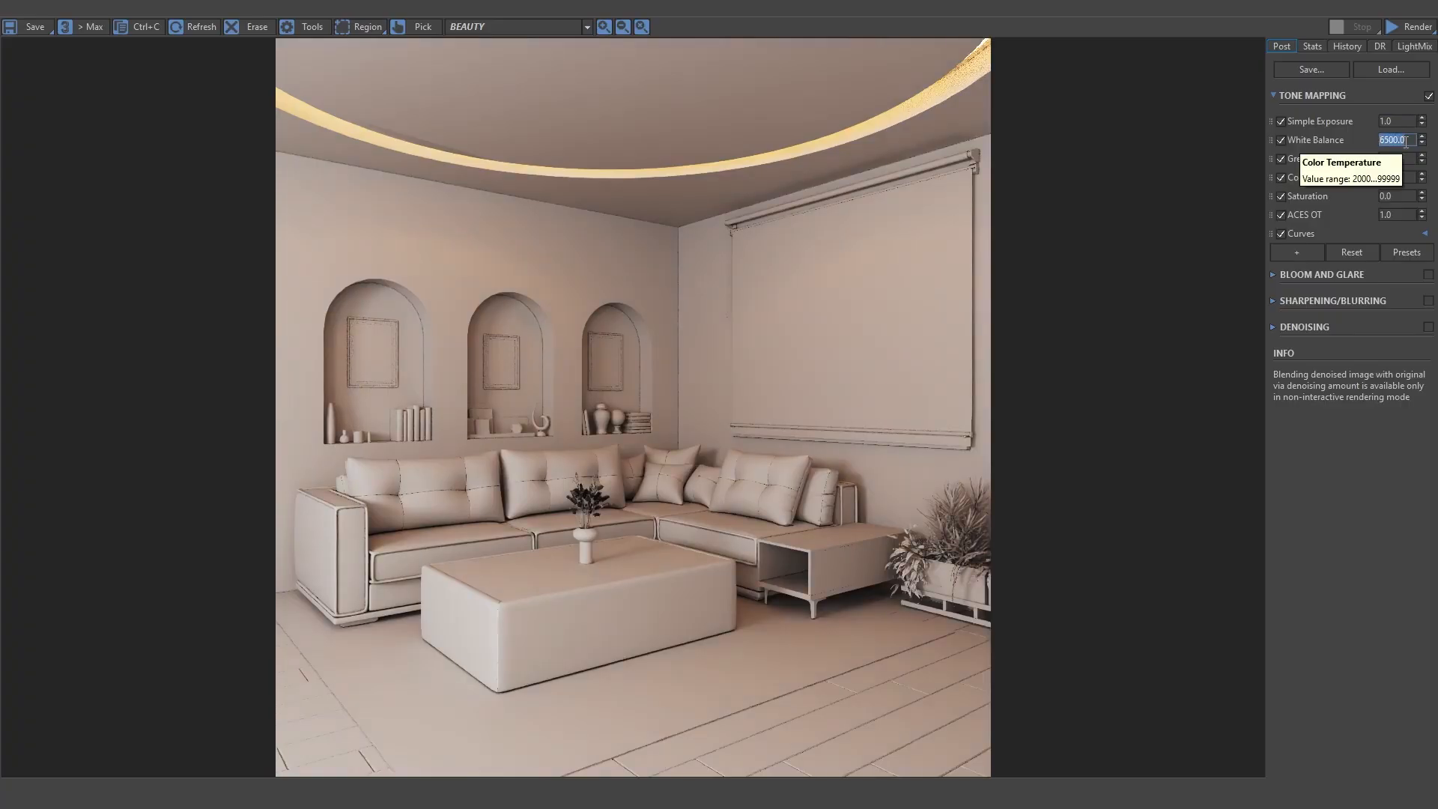
pyautogui.press('Return')
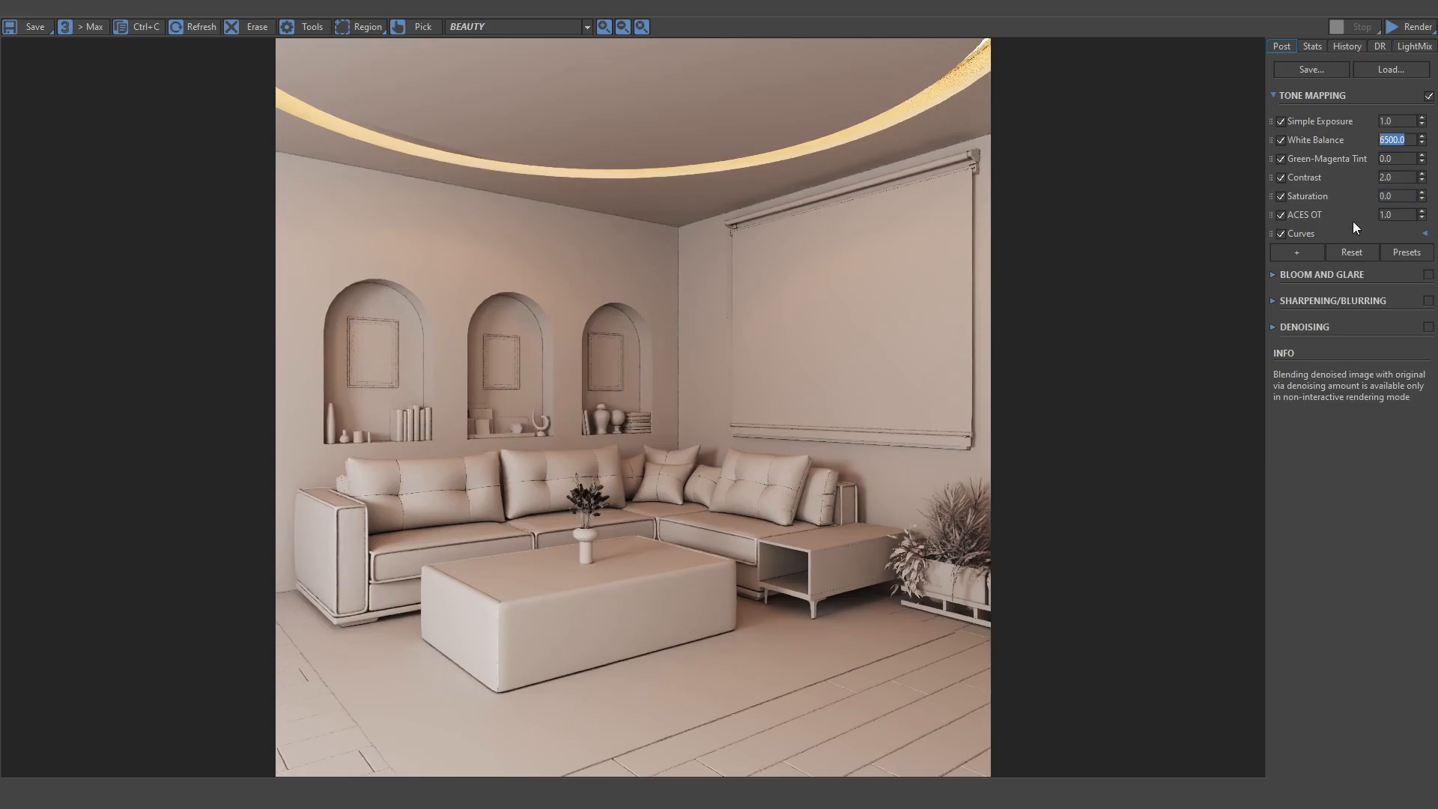
# Examine the tone mapping curve and the list of additional tone mapping operators.
pyautogui.click(1314, 236)
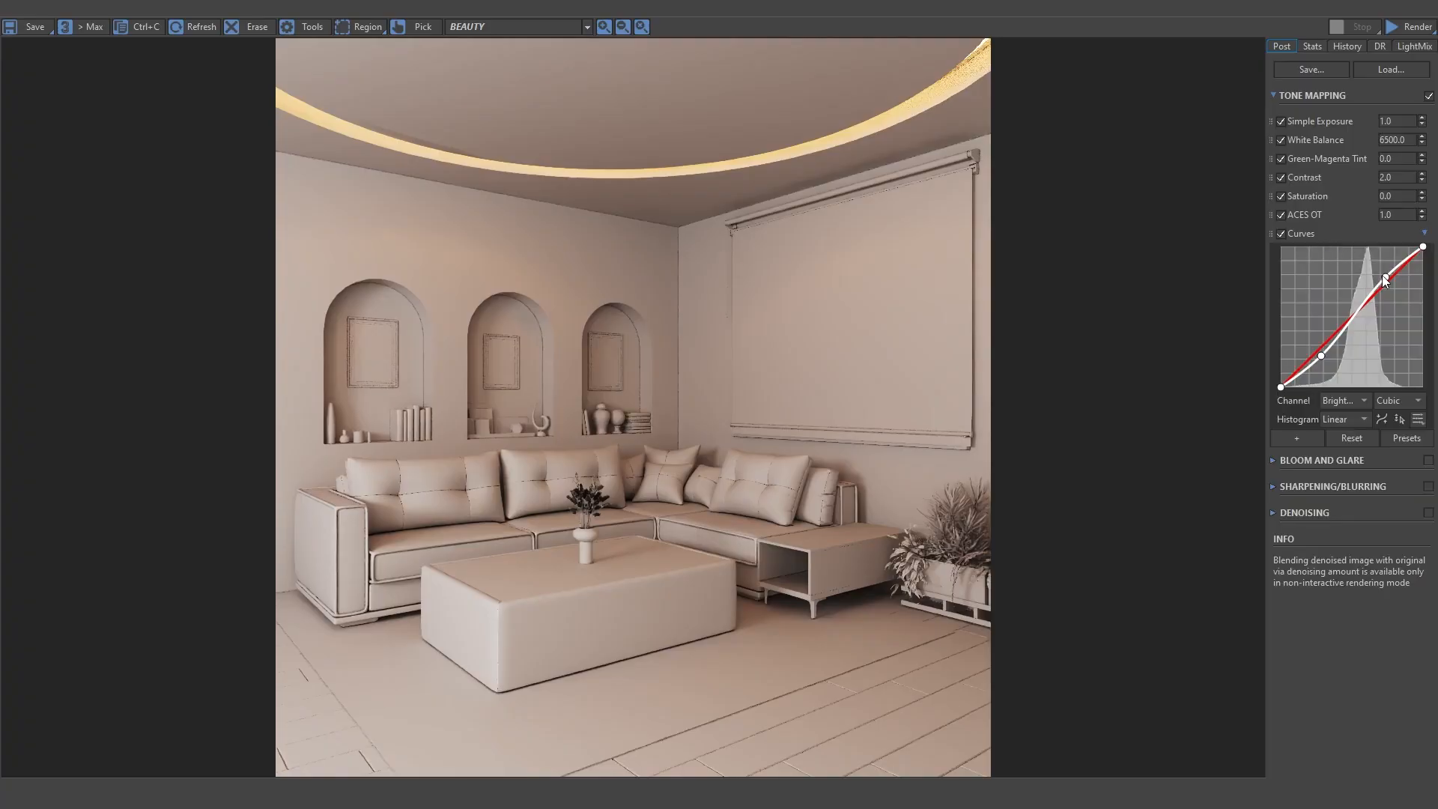
pyautogui.click(1424, 233)
pyautogui.click(1296, 253)
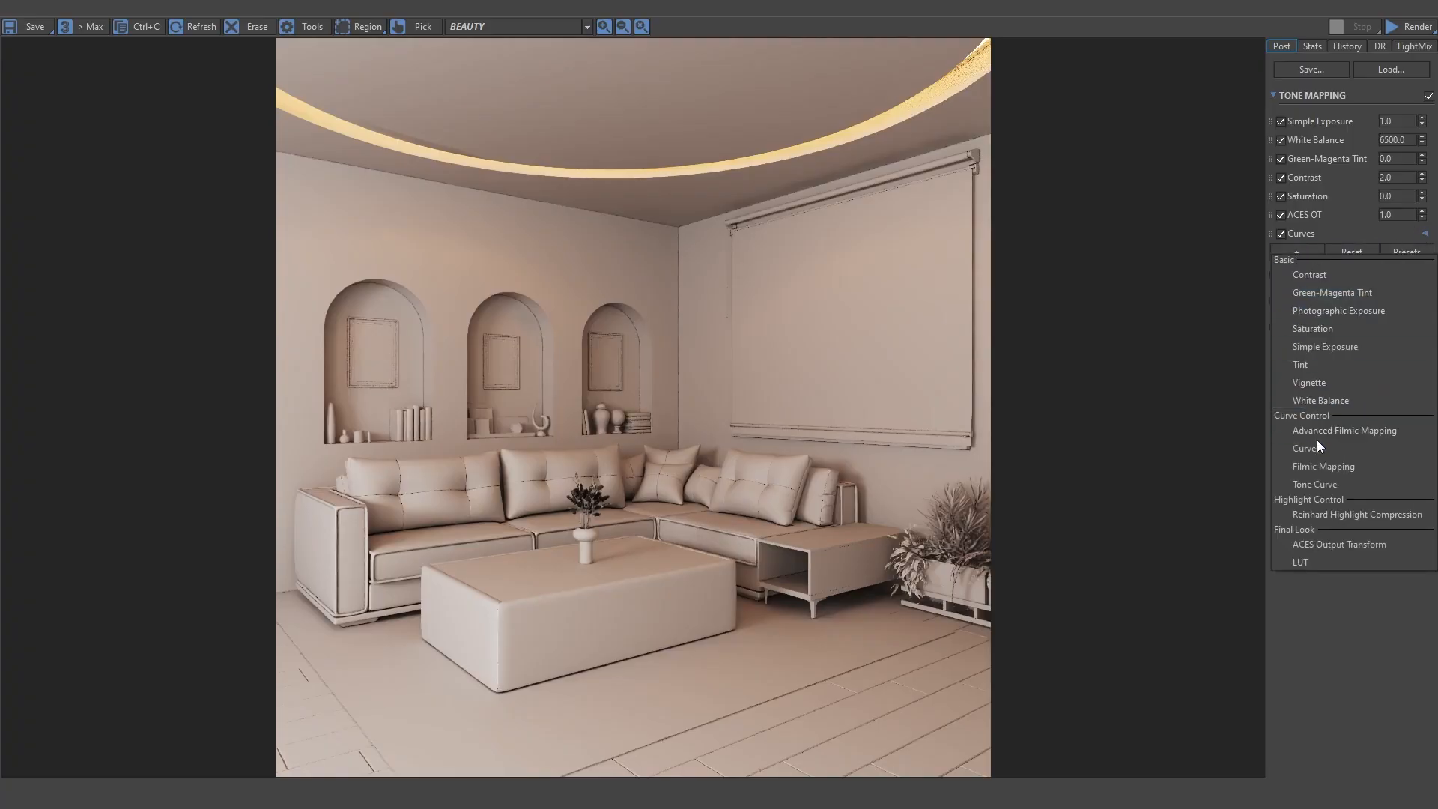
pyautogui.click(1238, 262)
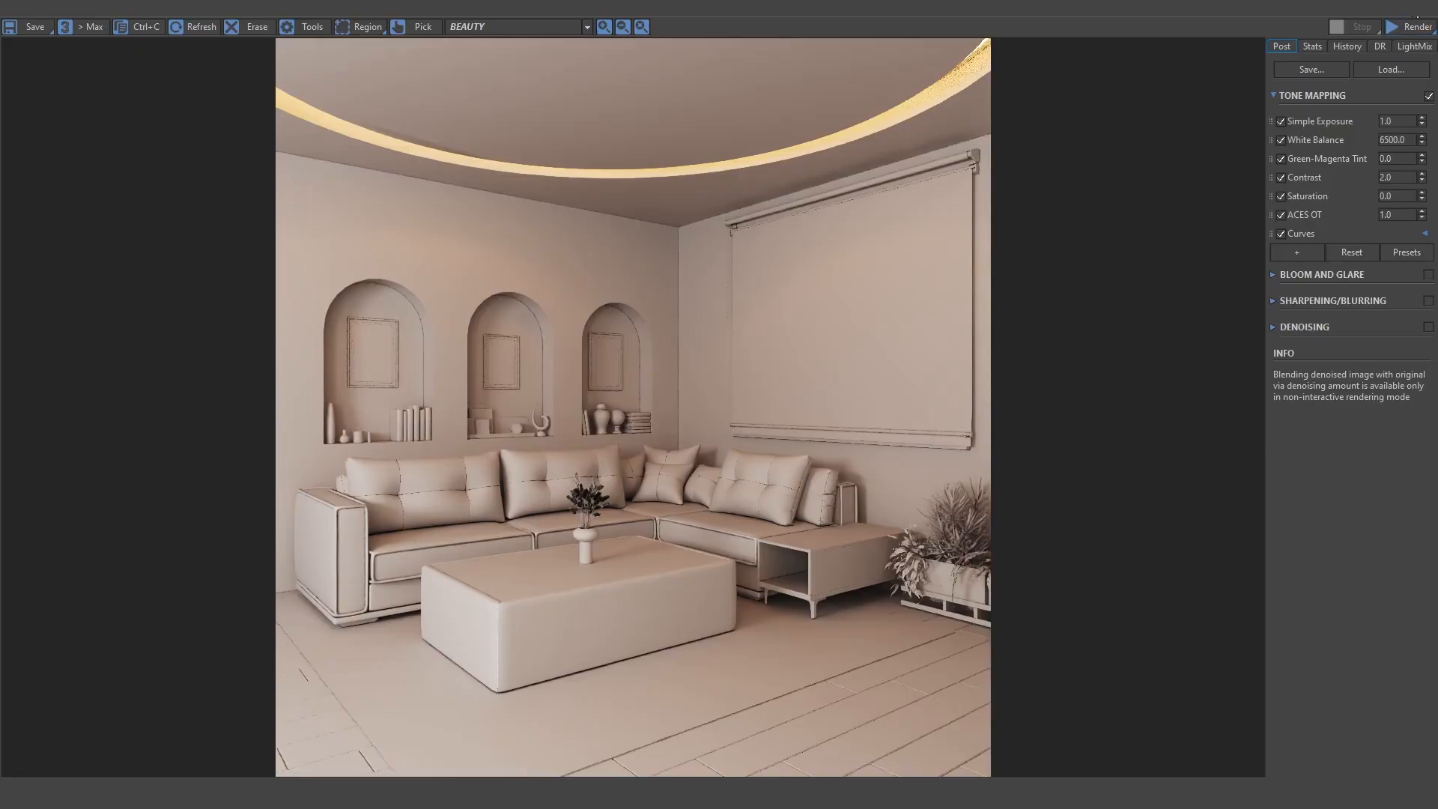
pyautogui.click(1277, 96)
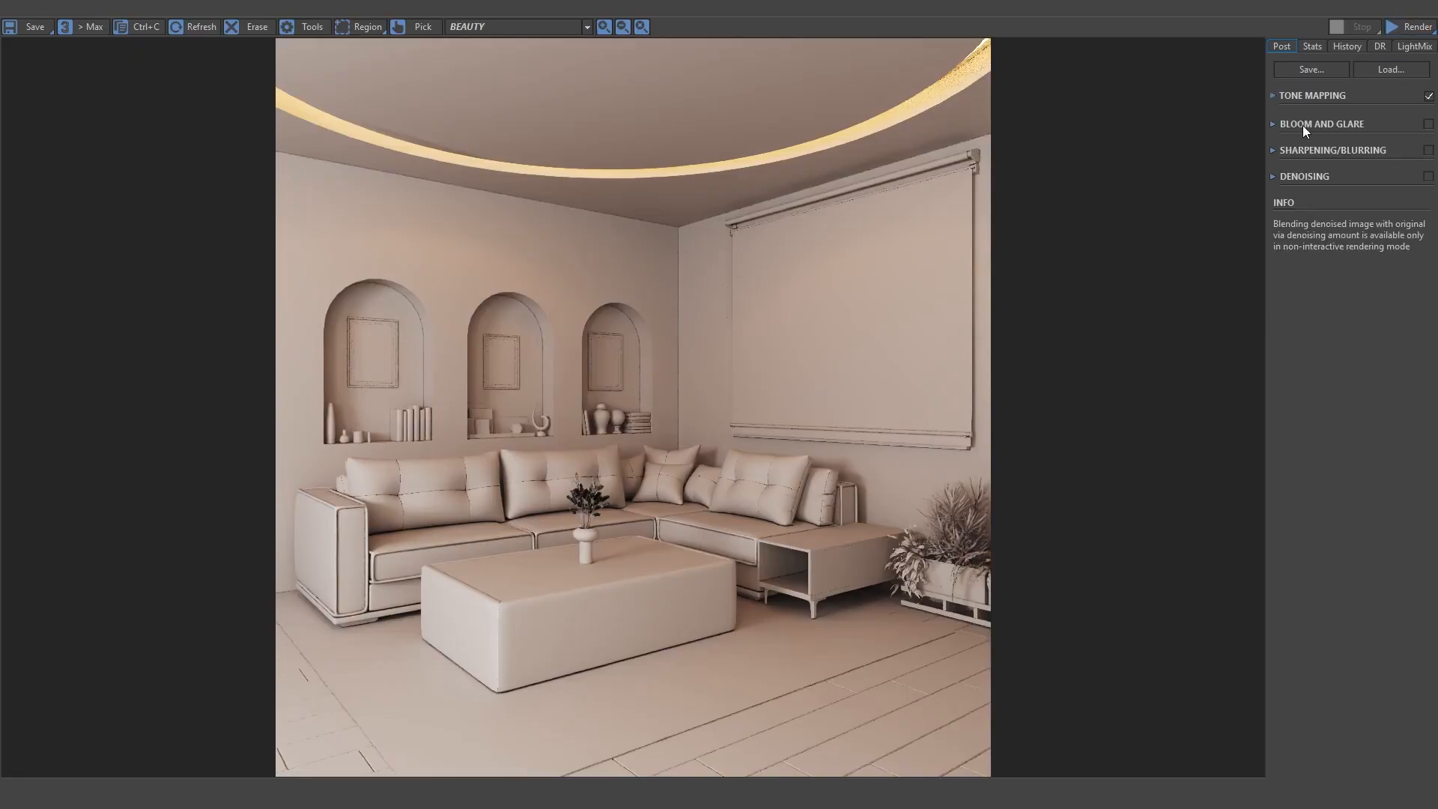
pyautogui.click(1275, 96)
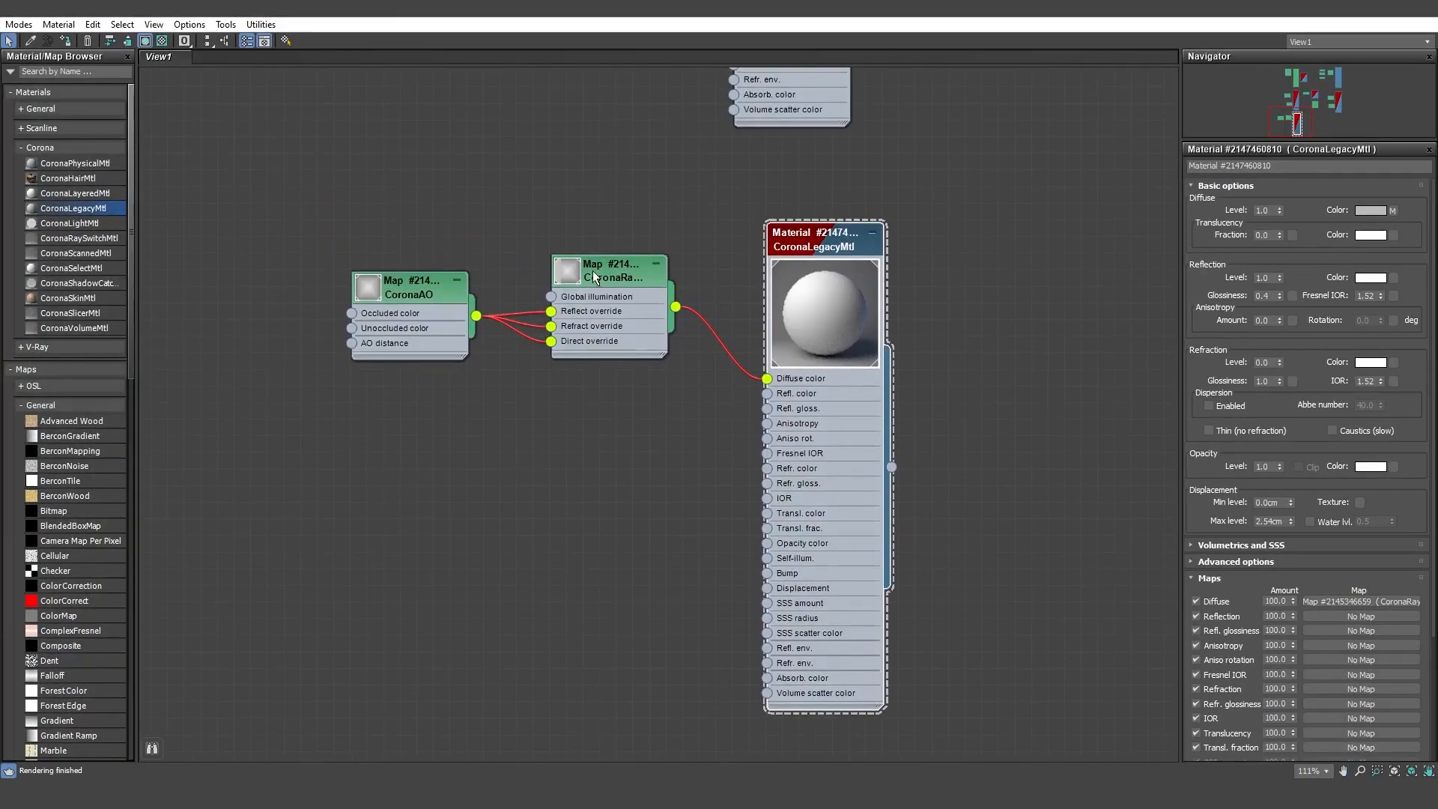
# Set the CoronaRaySwitch map's global illumination color to a grey with value 100 and run a test render.
pyautogui.scroll(4, 592, 272)
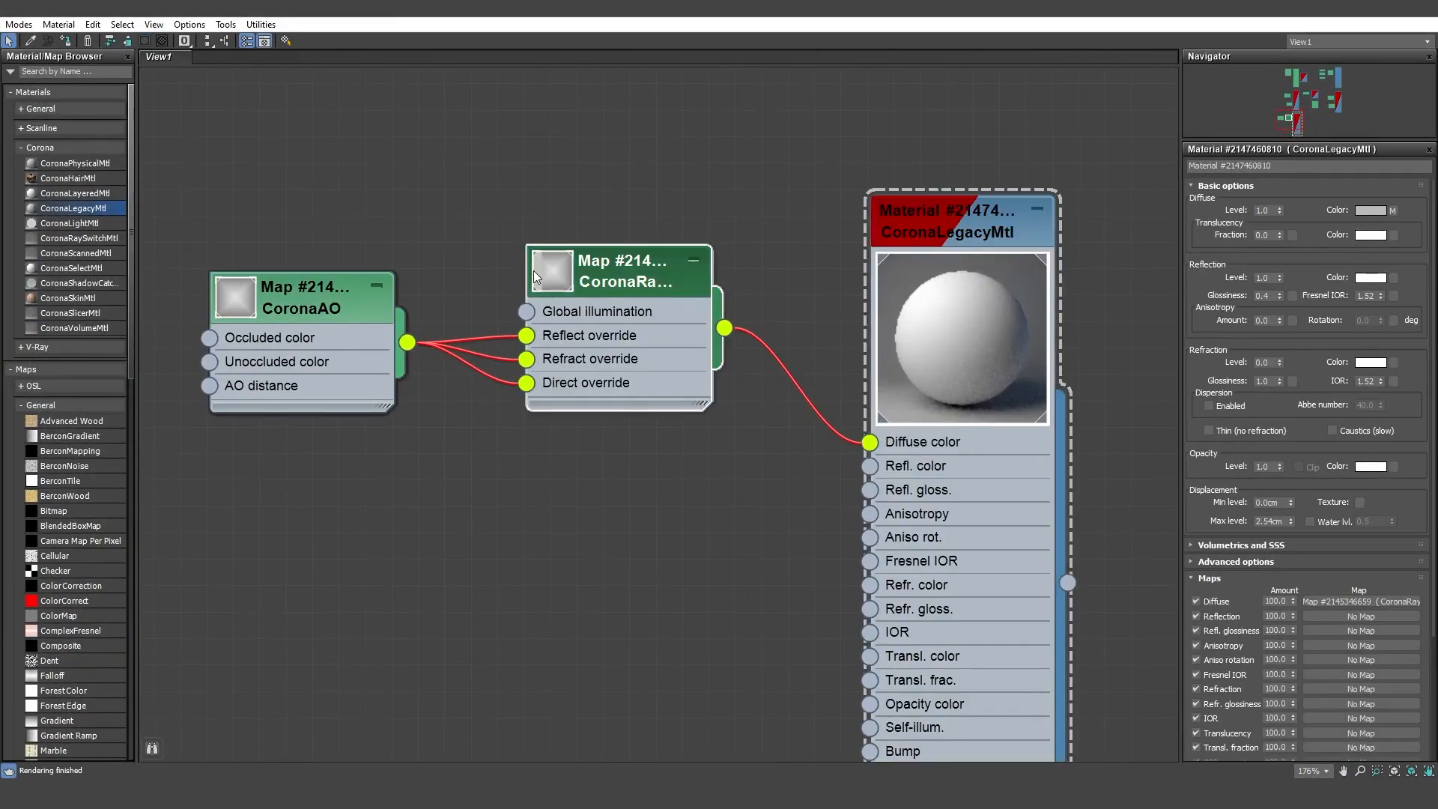
pyautogui.doubleClick(593, 272)
pyautogui.click(1275, 224)
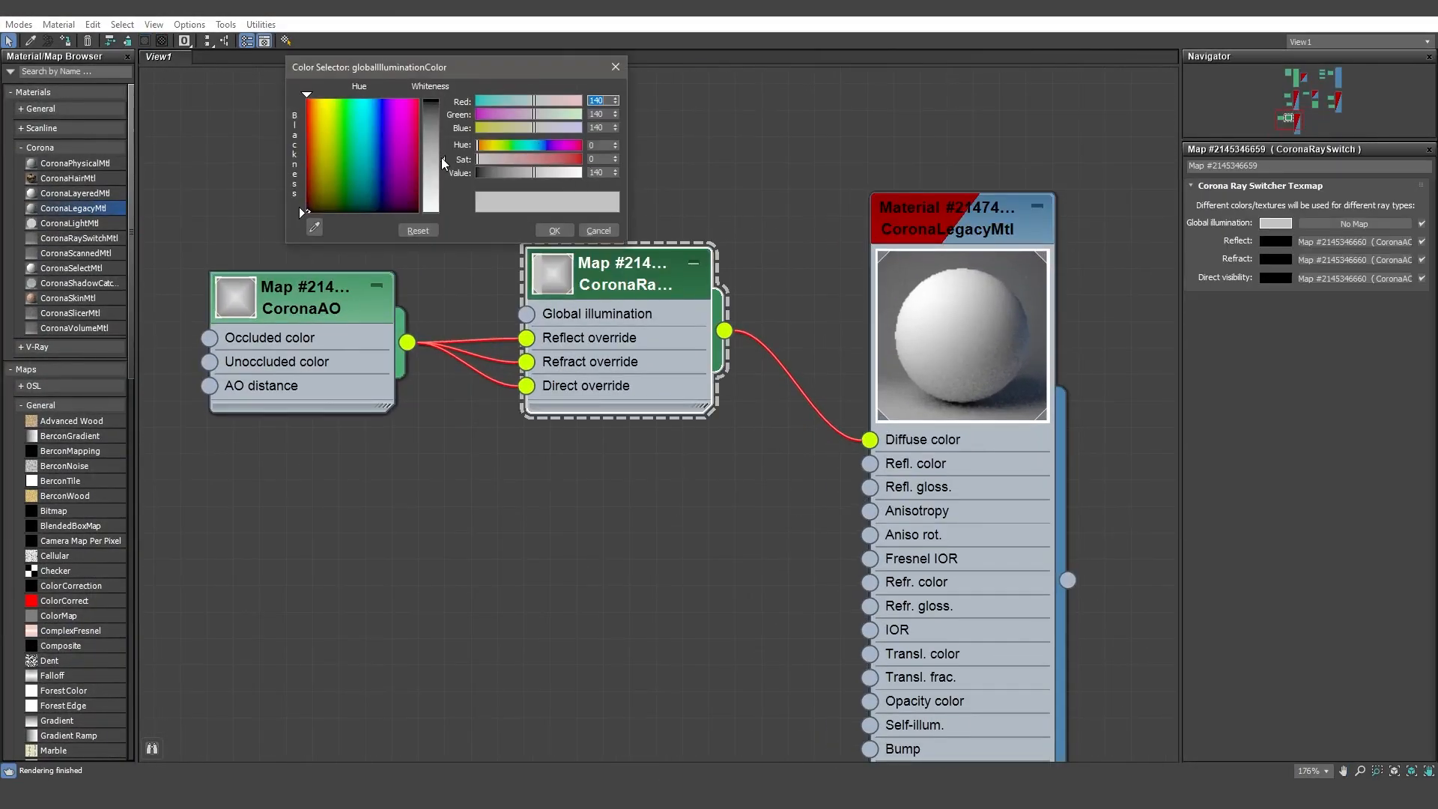
pyautogui.moveTo(442, 157); pyautogui.dragTo(442, 139)
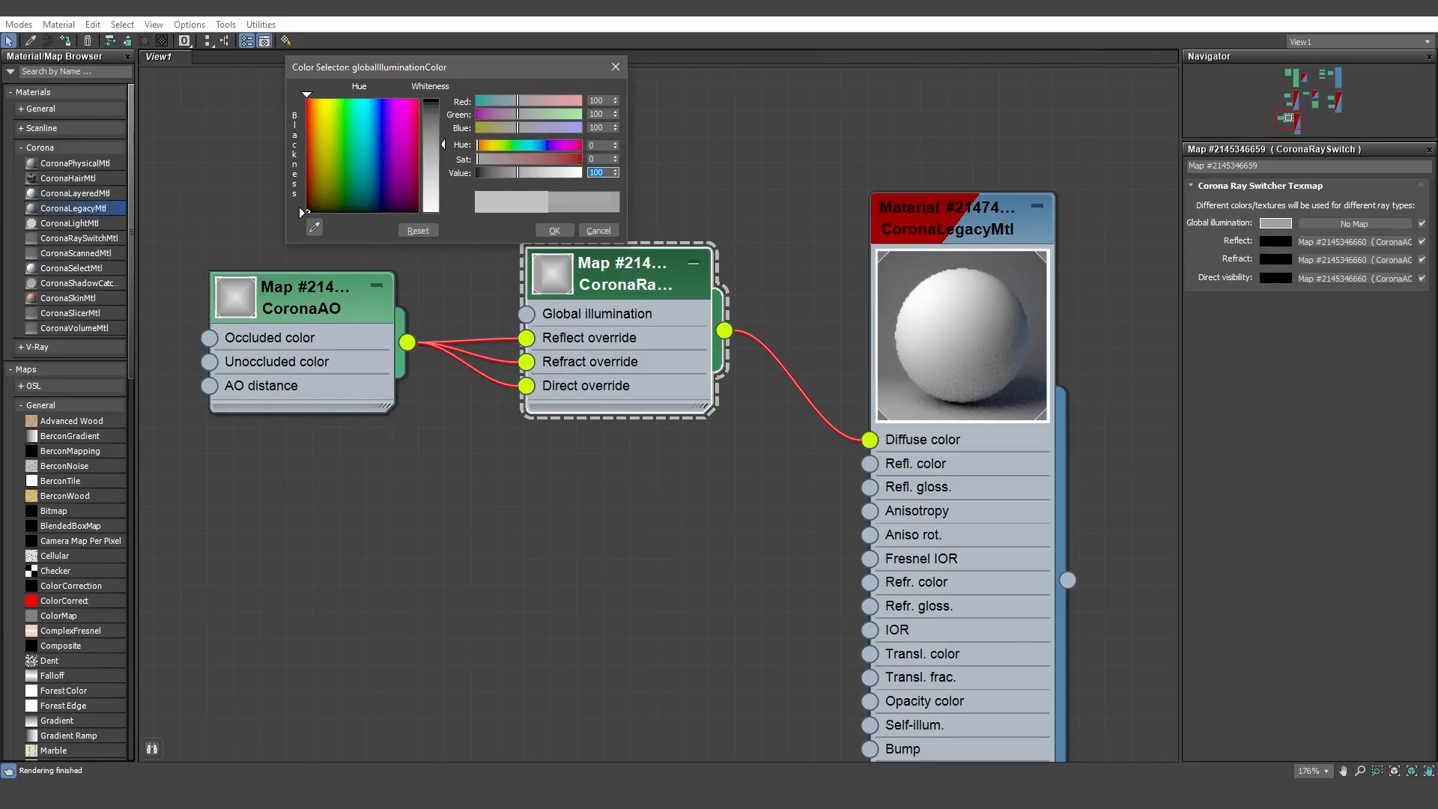
pyautogui.click(563, 230)
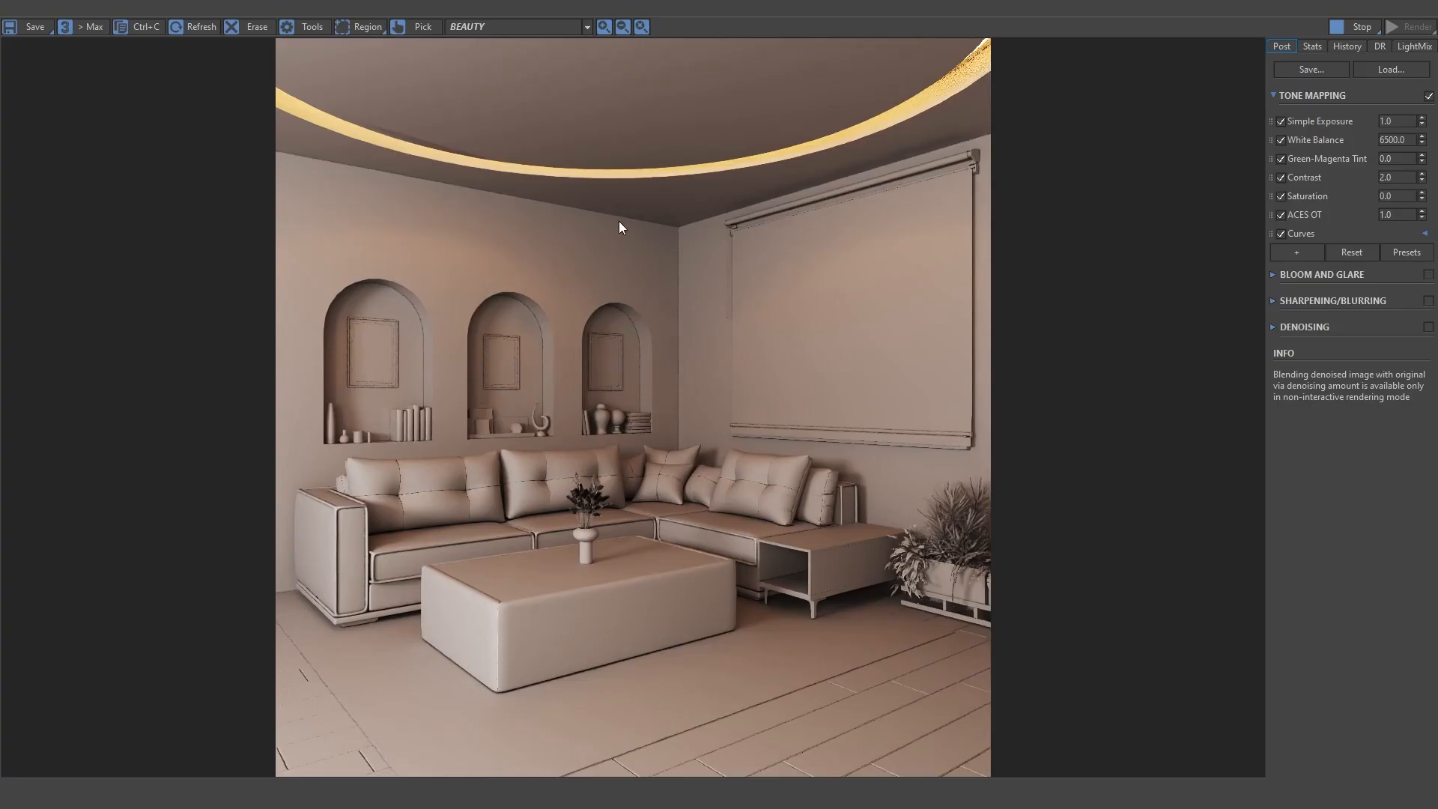
pyautogui.click(1350, 27)
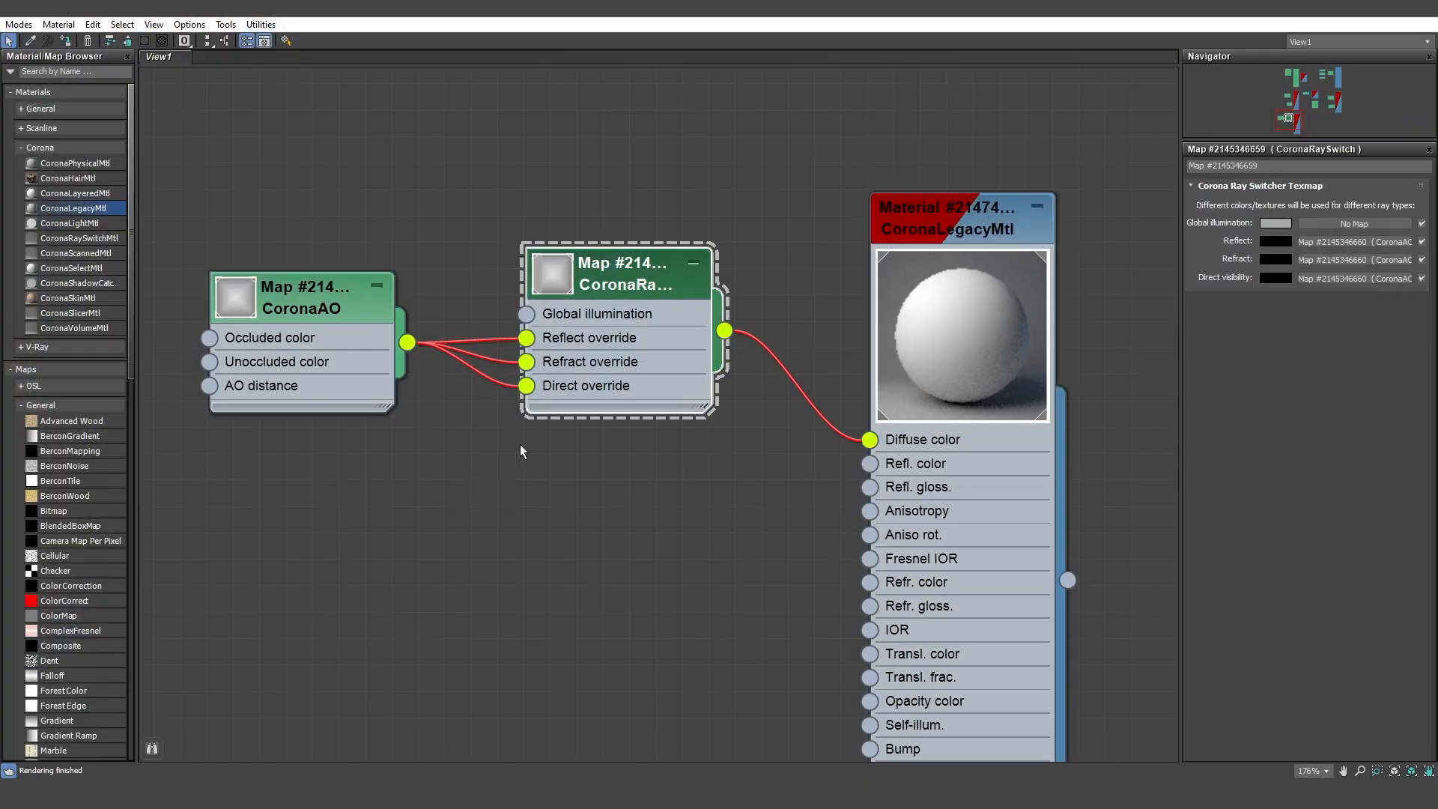
# Duplicate the CoronaRaySwitch map as an unconnected node just above the original, below the Noise map of Material #2220.
pyautogui.scroll(-8, 743, 364)
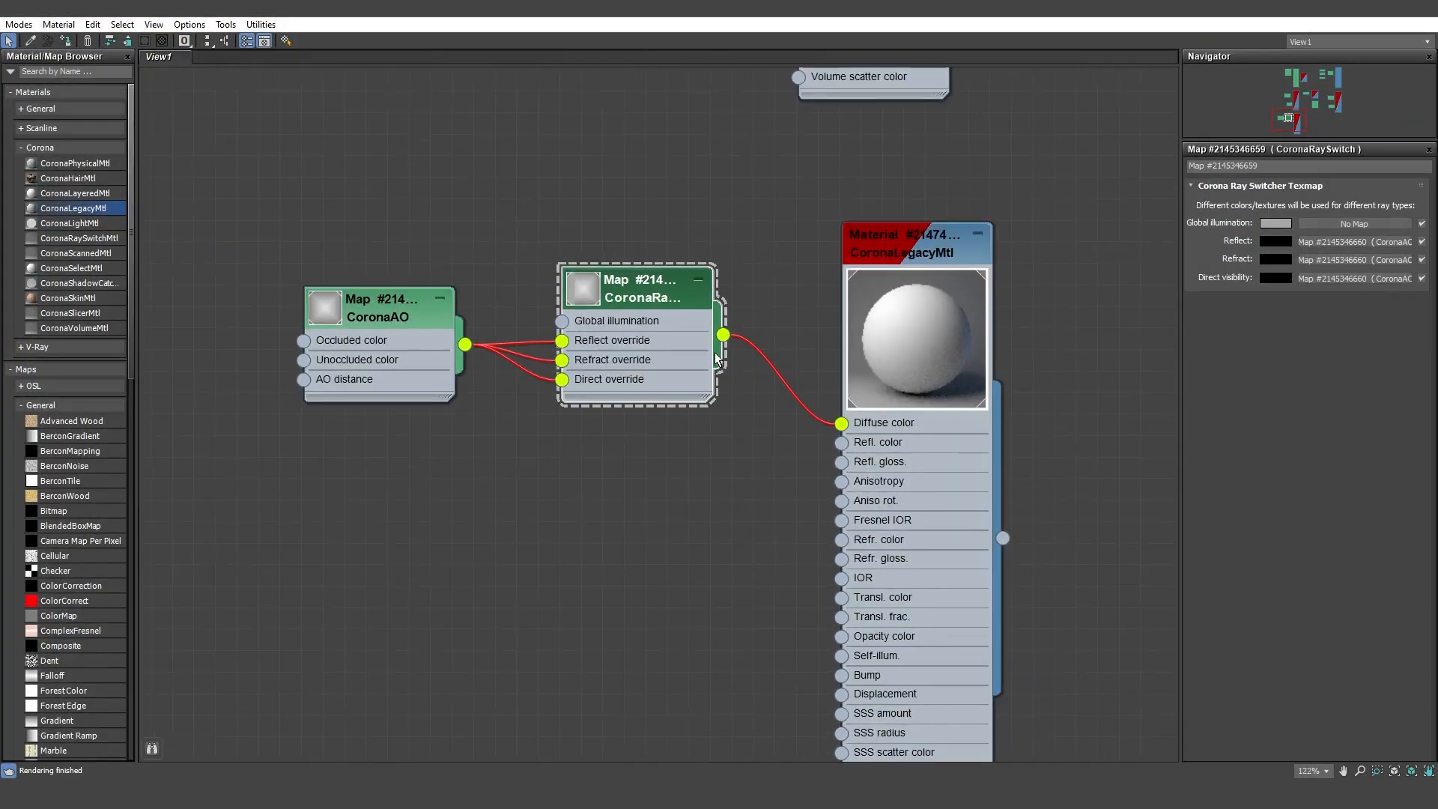
pyautogui.moveTo(710, 361); pyautogui.dragTo(705, 512, button='middle')
pyautogui.doubleClick(781, 210)
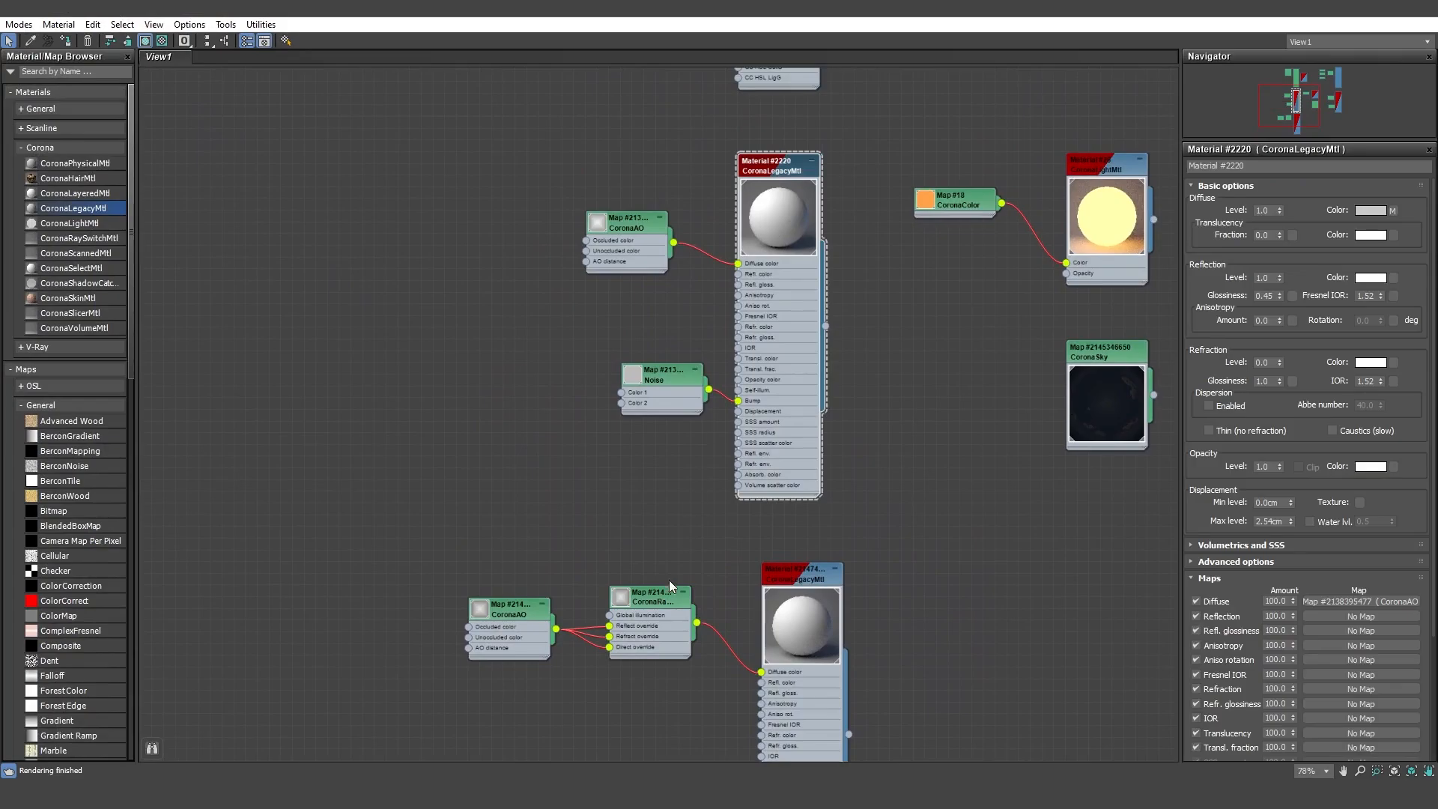
pyautogui.doubleClick(647, 610)
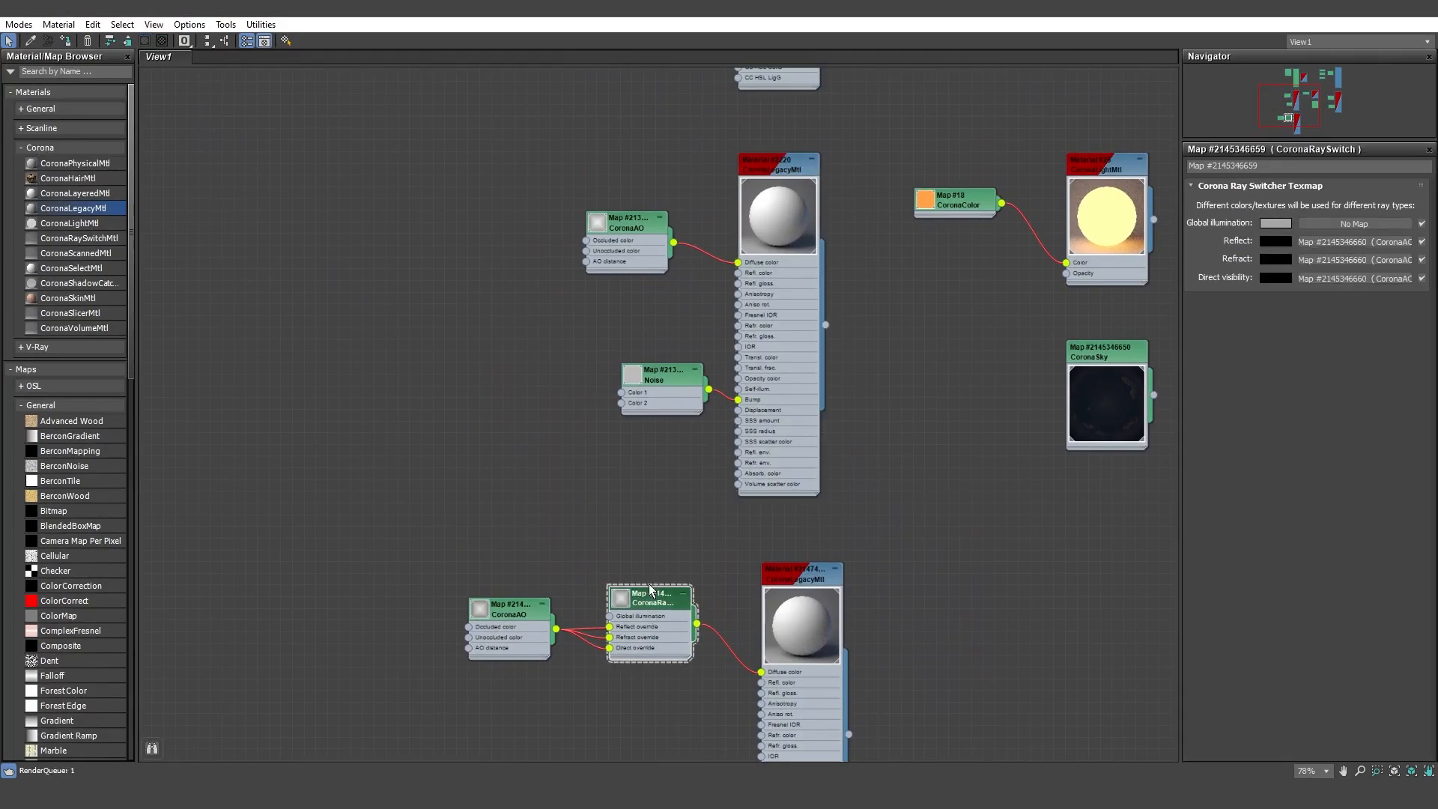
pyautogui.keyDown('shift'); pyautogui.moveTo(648, 609); pyautogui.dragTo(590, 561); pyautogui.keyUp('shift')
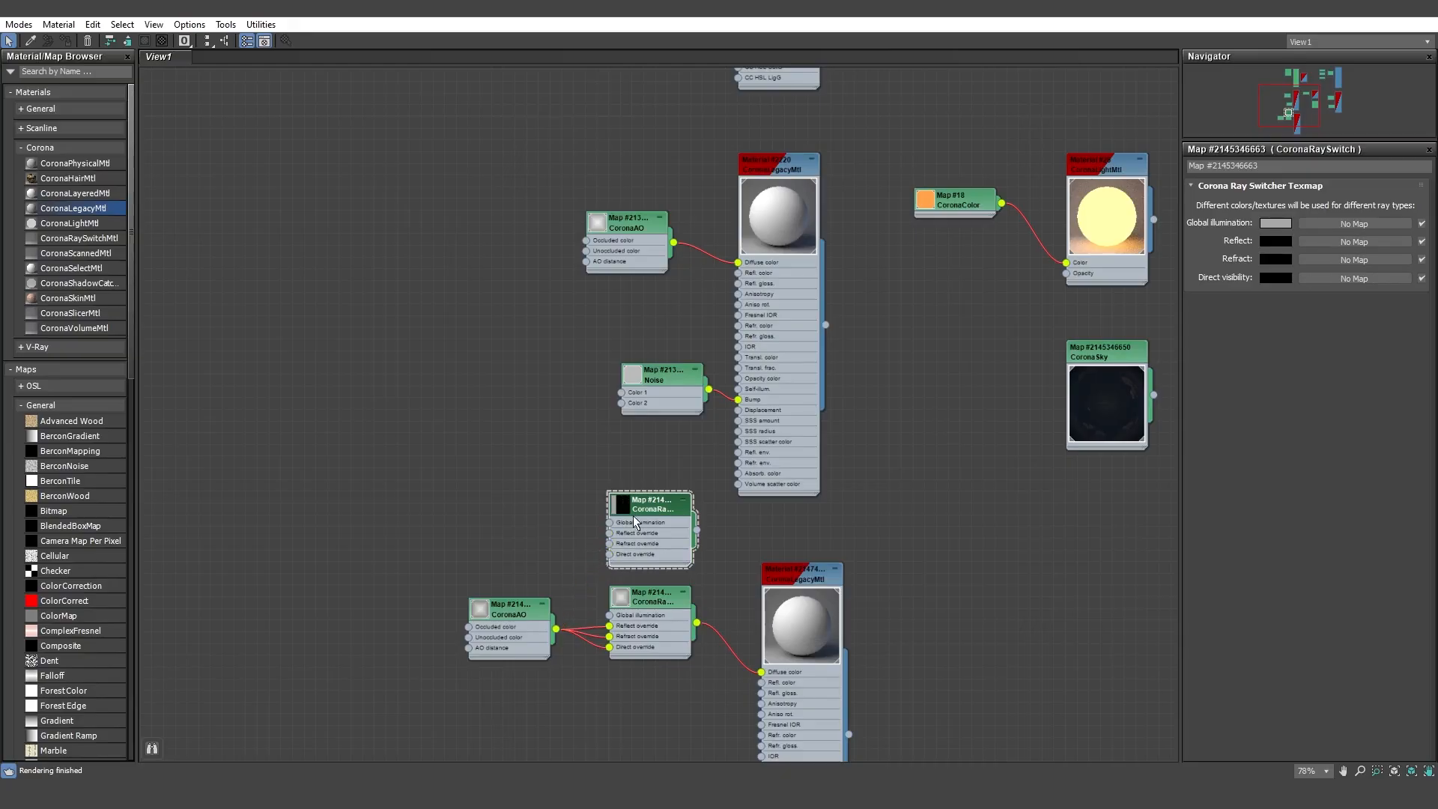
# Insert the duplicated CoronaRaySwitch between Material #2220's CoronaAO and Diffuse color, feeding the AO into its Reflect, Refract and Direct overrides.
pyautogui.moveTo(623, 227); pyautogui.dragTo(541, 215)
pyautogui.moveTo(651, 502); pyautogui.dragTo(662, 219)
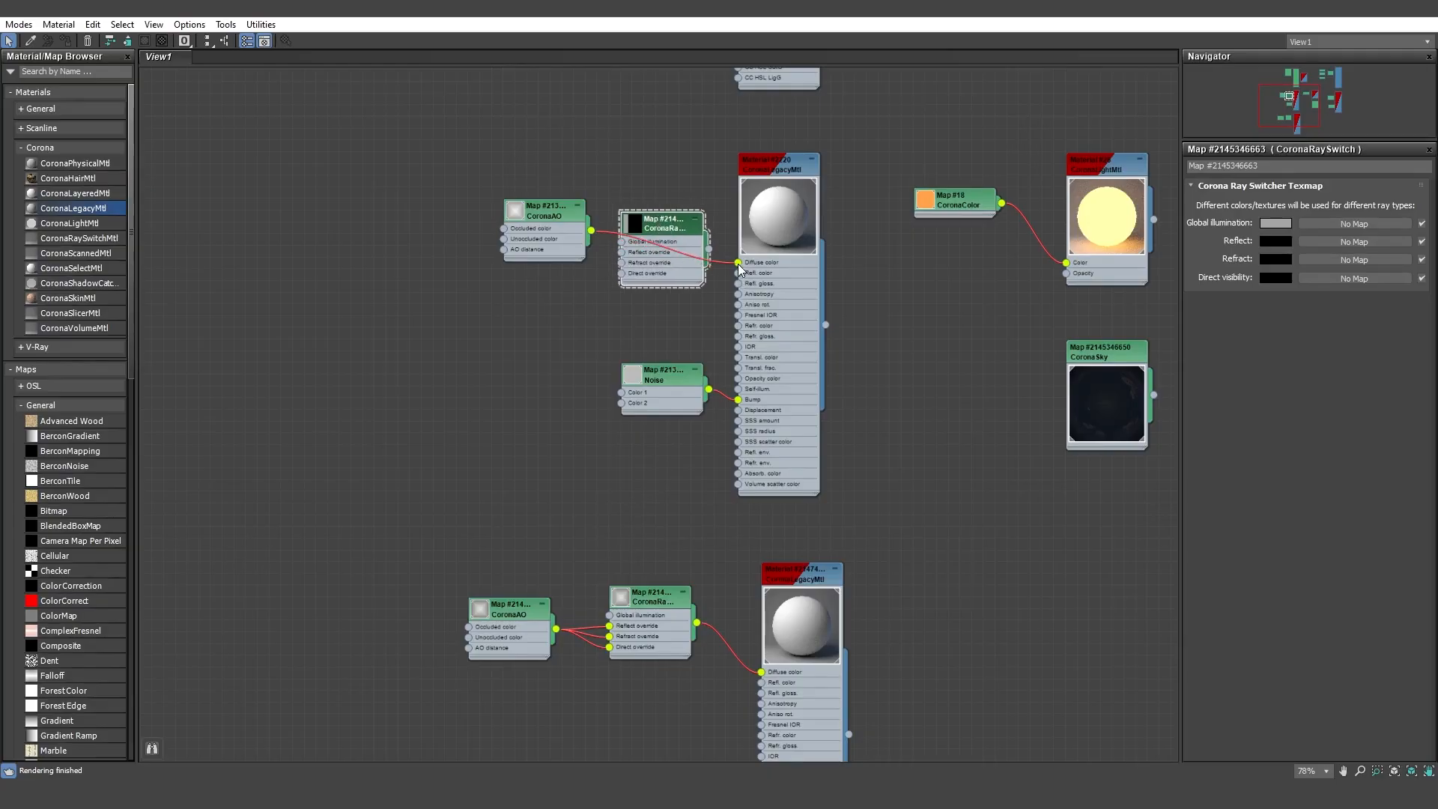
pyautogui.moveTo(739, 262); pyautogui.dragTo(618, 255)
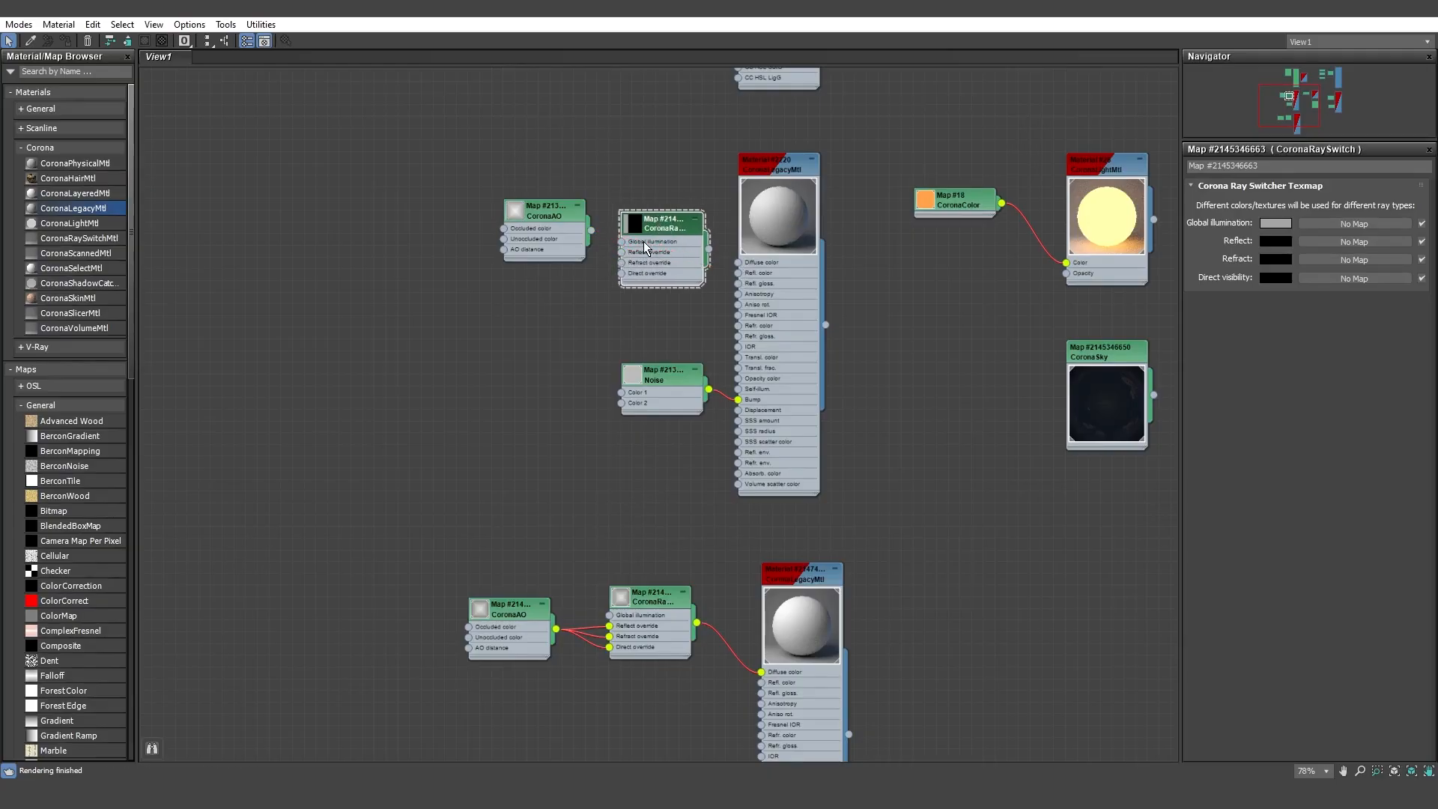
pyautogui.scroll(5, 644, 241)
pyautogui.moveTo(533, 220); pyautogui.dragTo(595, 264)
pyautogui.moveTo(533, 219); pyautogui.dragTo(596, 308)
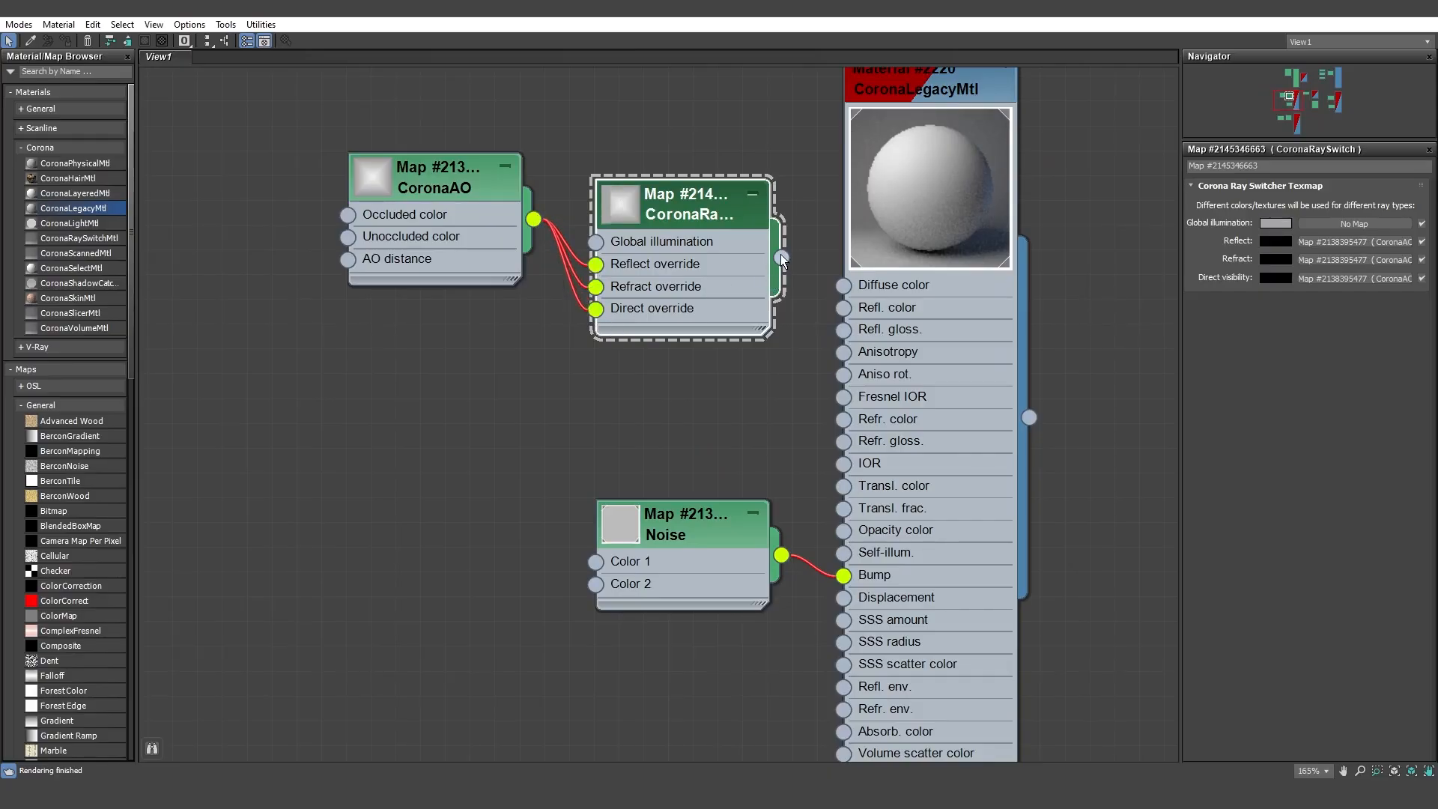
pyautogui.moveTo(781, 256); pyautogui.dragTo(844, 286)
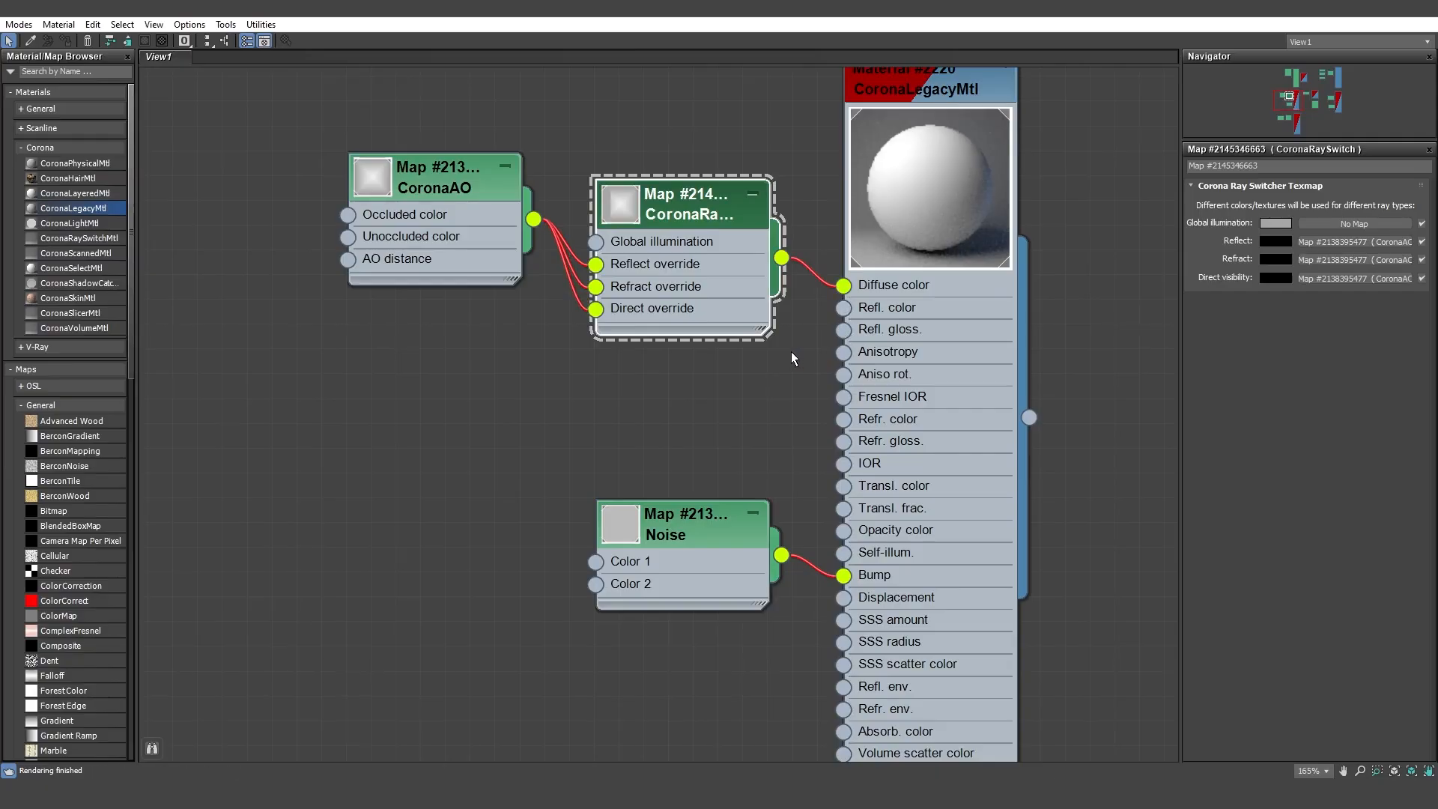
# Set the original CoronaRaySwitch map's global illumination color to a grey with value 130 and run a test render.
pyautogui.scroll(-5, 789, 353)
pyautogui.moveTo(776, 411); pyautogui.dragTo(752, 285, button='middle')
pyautogui.moveTo(964, 268); pyautogui.dragTo(504, 297, button='middle')
pyautogui.moveTo(962, 242); pyautogui.dragTo(552, 277, button='middle')
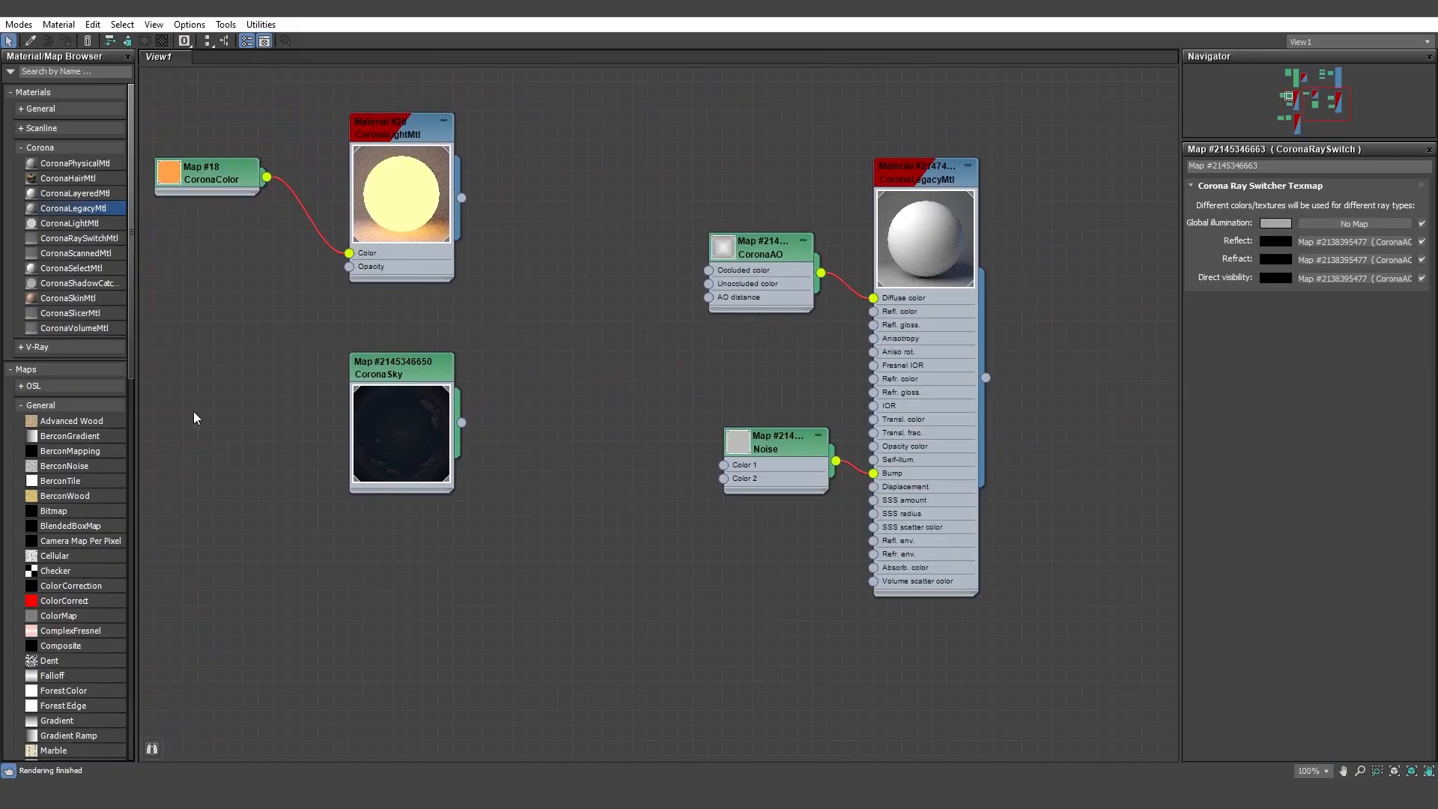
pyautogui.moveTo(284, 397); pyautogui.dragTo(626, 202, button='middle')
pyautogui.moveTo(362, 451); pyautogui.dragTo(749, 303, button='middle')
pyautogui.doubleClick(512, 387)
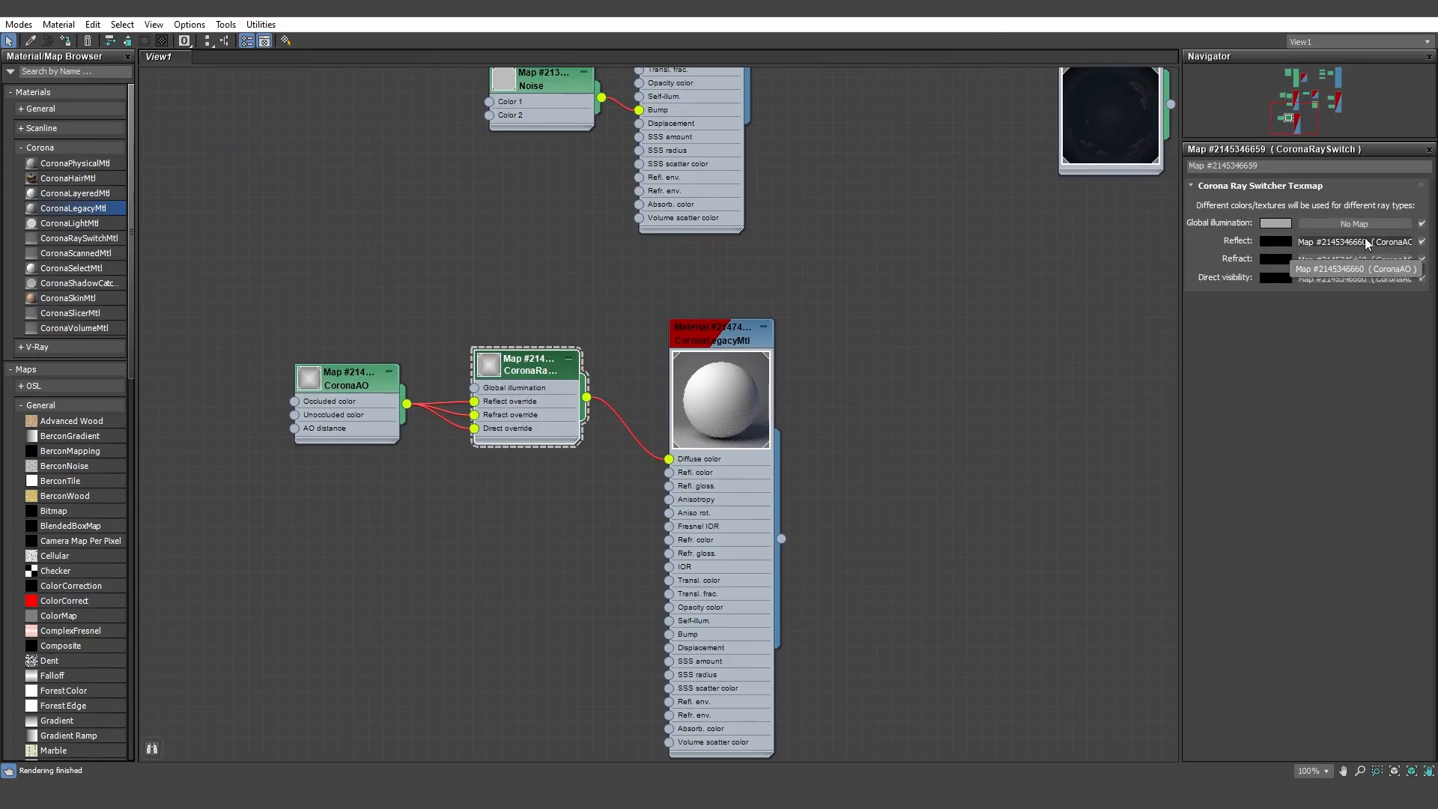
pyautogui.click(1274, 224)
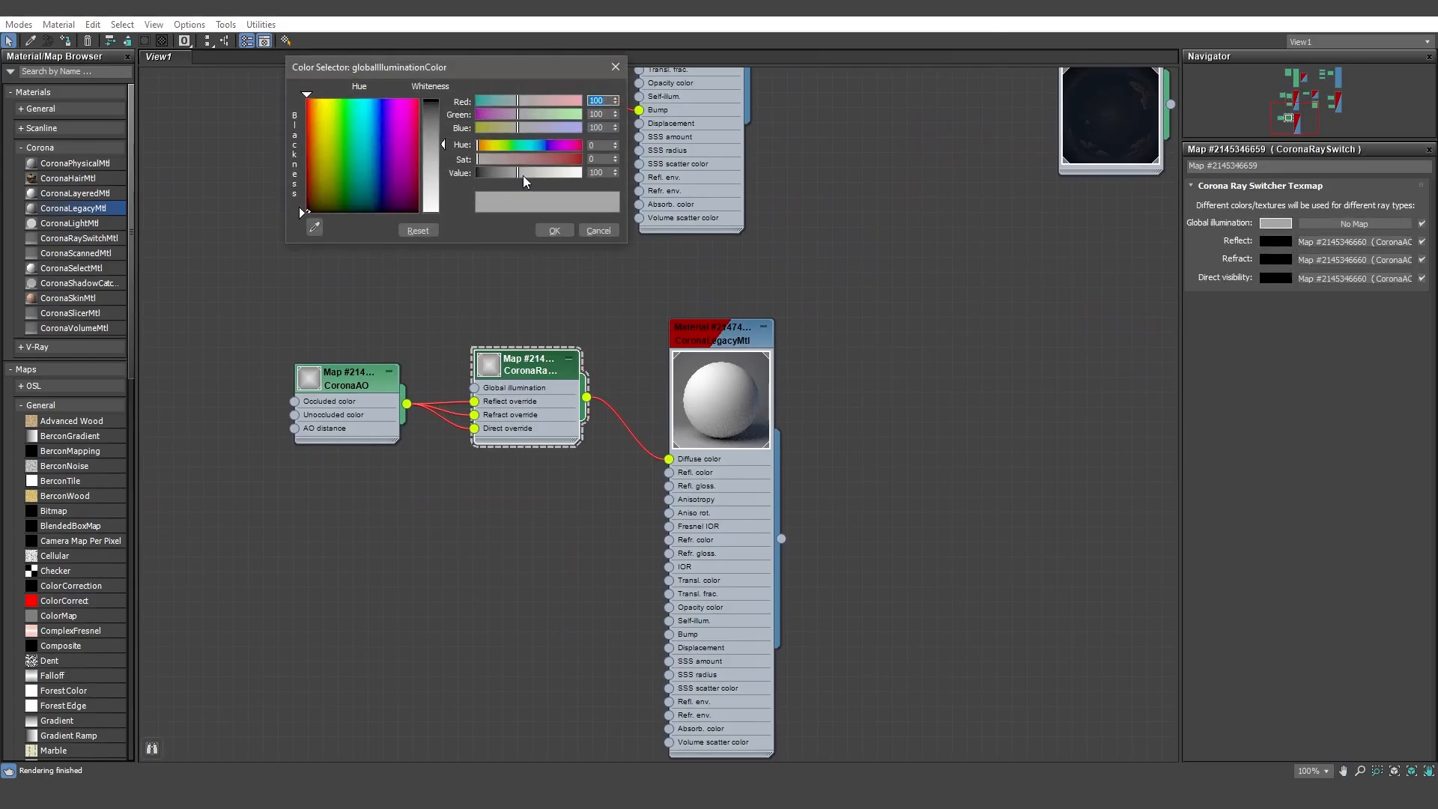
pyautogui.click(601, 172)
pyautogui.write('1')
pyautogui.press('Return')
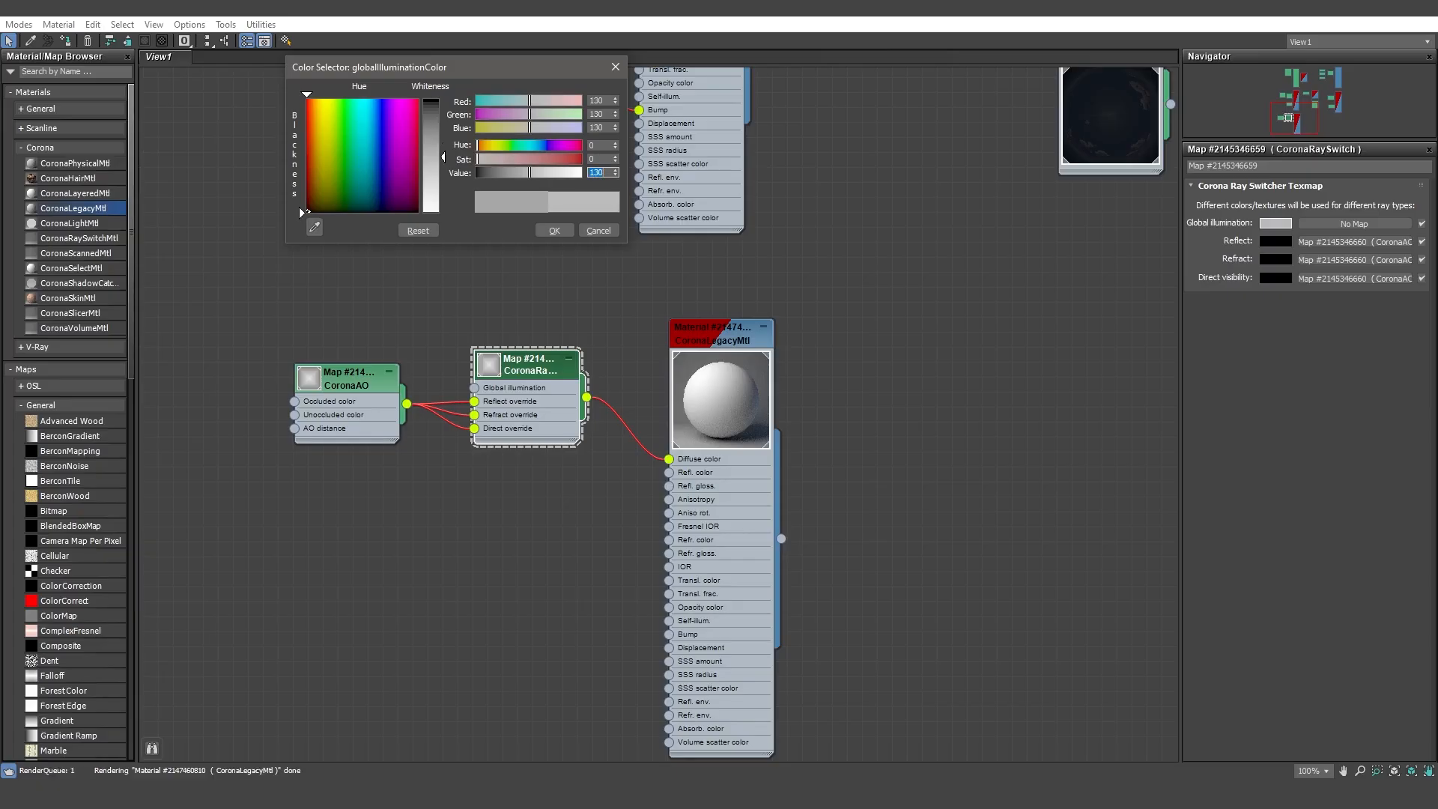
pyautogui.click(554, 230)
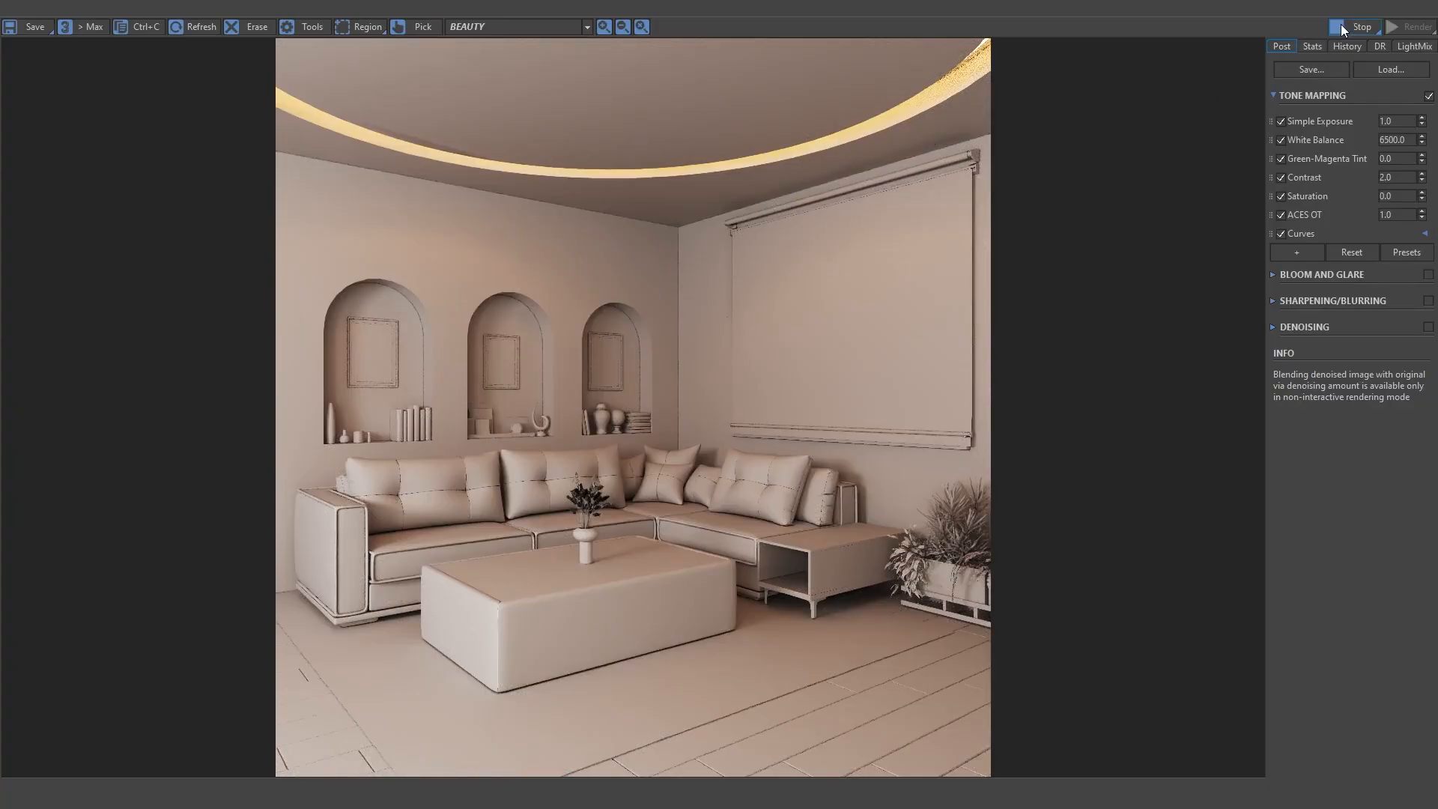
pyautogui.click(1360, 27)
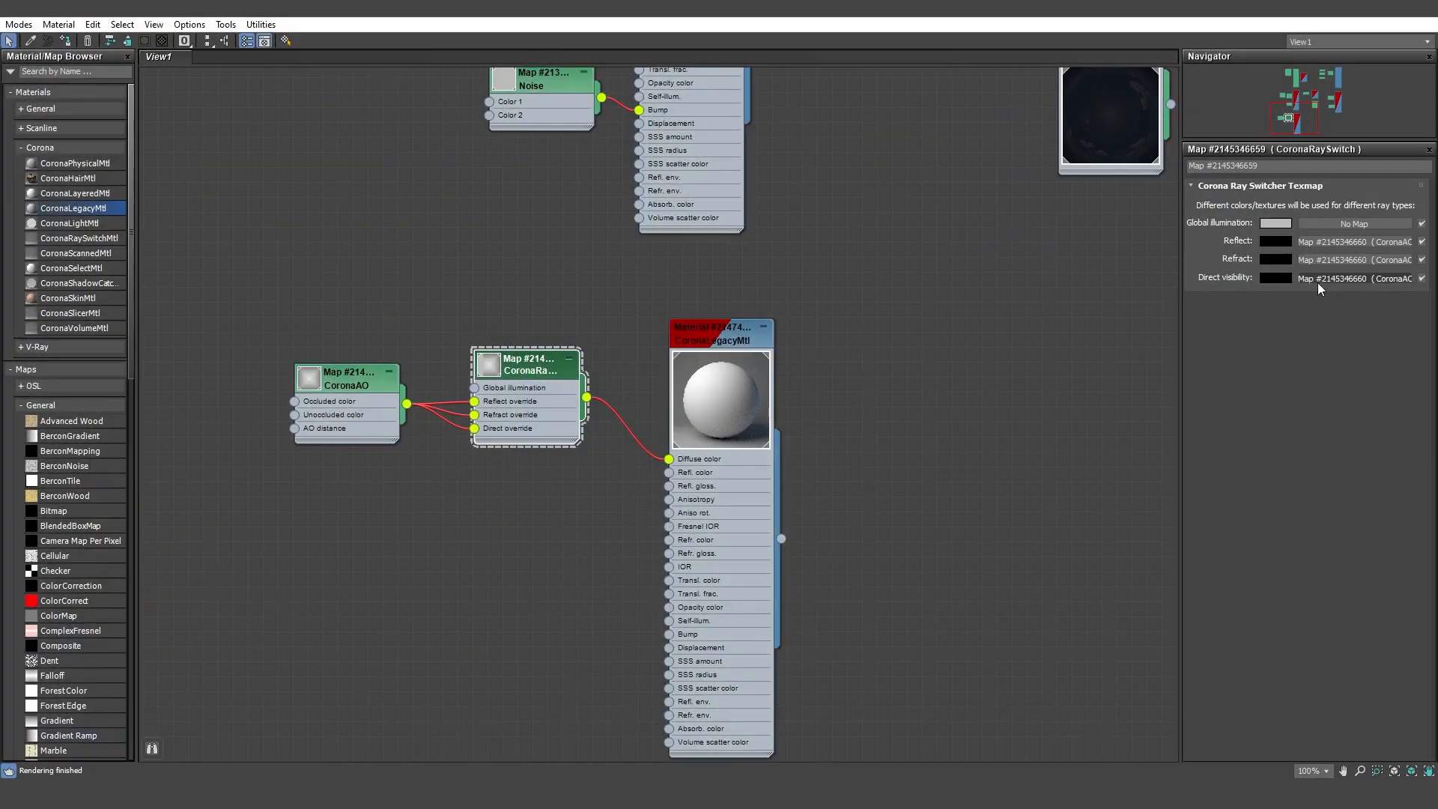
# Set the original CoronaRaySwitch map's global illumination color to a grey with value 150 and render again.
pyautogui.click(1288, 223)
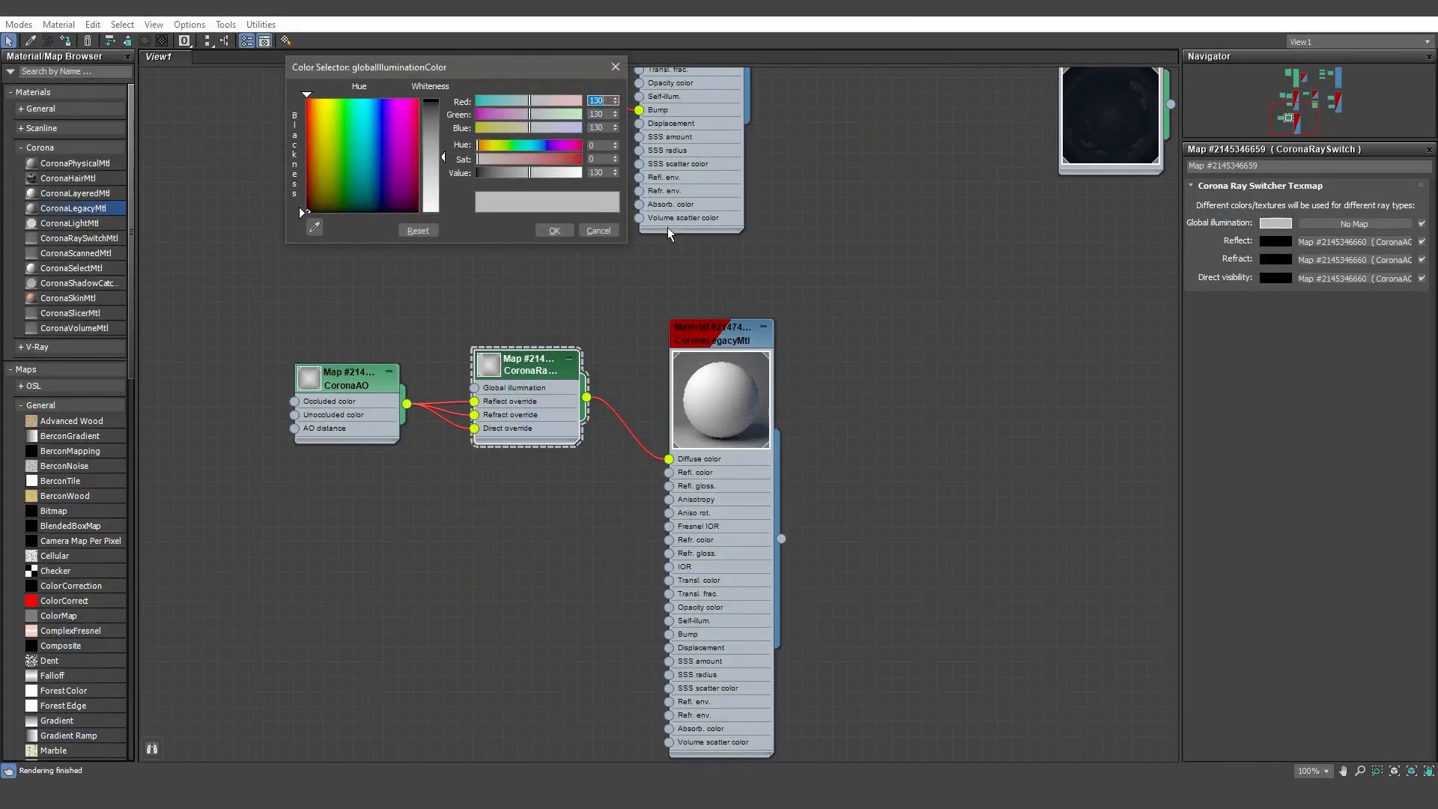
pyautogui.doubleClick(597, 173)
pyautogui.write('1')
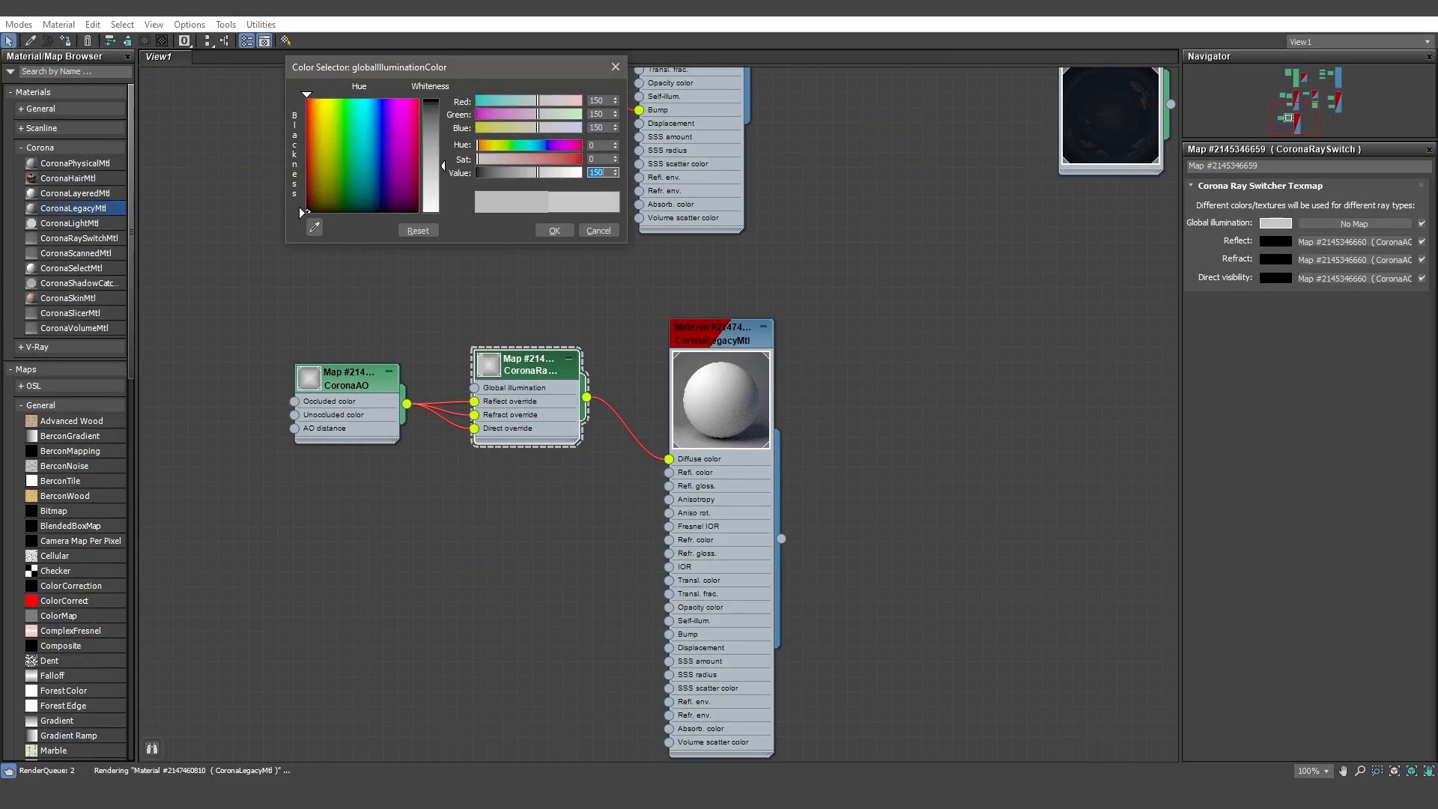
pyautogui.click(560, 231)
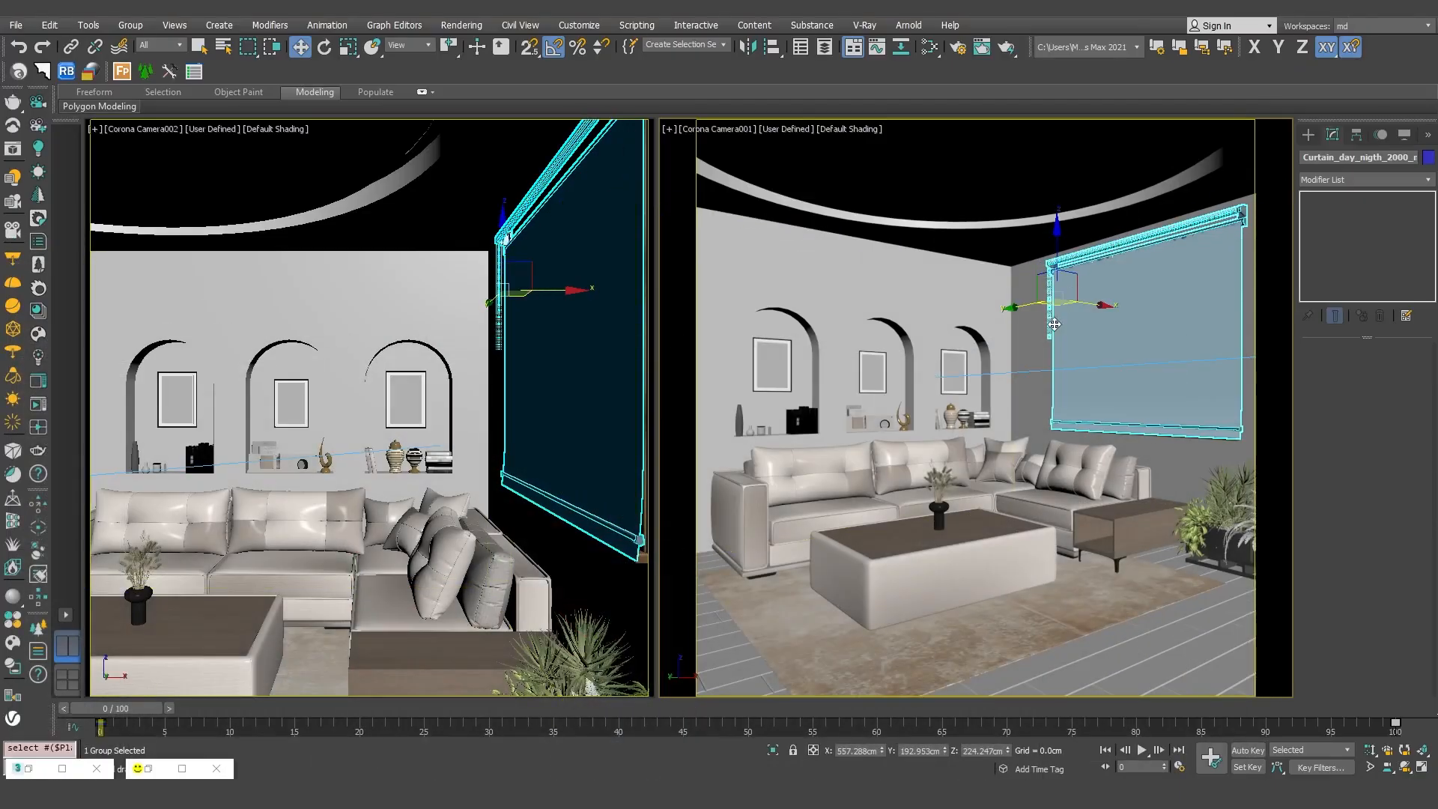
pyautogui.hotkey('shift', 'q')
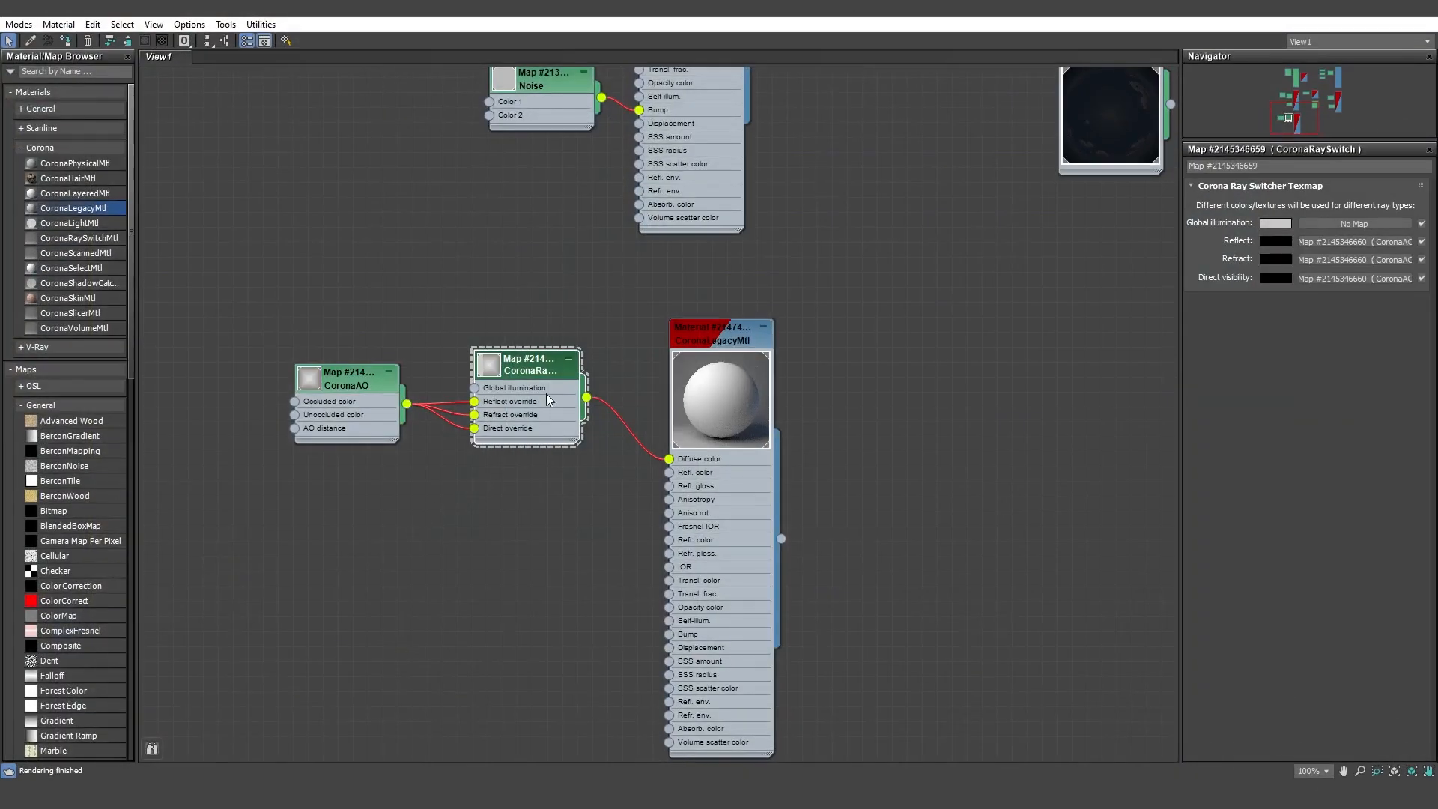
# Duplicate the original CoronaRaySwitch map and move the copy next to the CoronaAO map beside the CoronaSky map.
pyautogui.moveTo(546, 394)
pyautogui.keyDown('shift'); pyautogui.mouseDown()
pyautogui.moveTo(546, 263)
pyautogui.moveTo(461, 273)
pyautogui.moveTo(463, 305)
pyautogui.mouseUp(); pyautogui.keyUp('shift')
pyautogui.moveTo(857, 269)
pyautogui.mouseDown(button='middle')
pyautogui.moveTo(699, 537)
pyautogui.moveTo(619, 617)
pyautogui.mouseUp(button='middle')
pyautogui.moveTo(332, 596)
pyautogui.mouseDown()
pyautogui.moveTo(1060, 379)
pyautogui.moveTo(1153, 327)
pyautogui.mouseUp()
pyautogui.moveTo(1016, 400); pyautogui.dragTo(509, 453, button='middle')
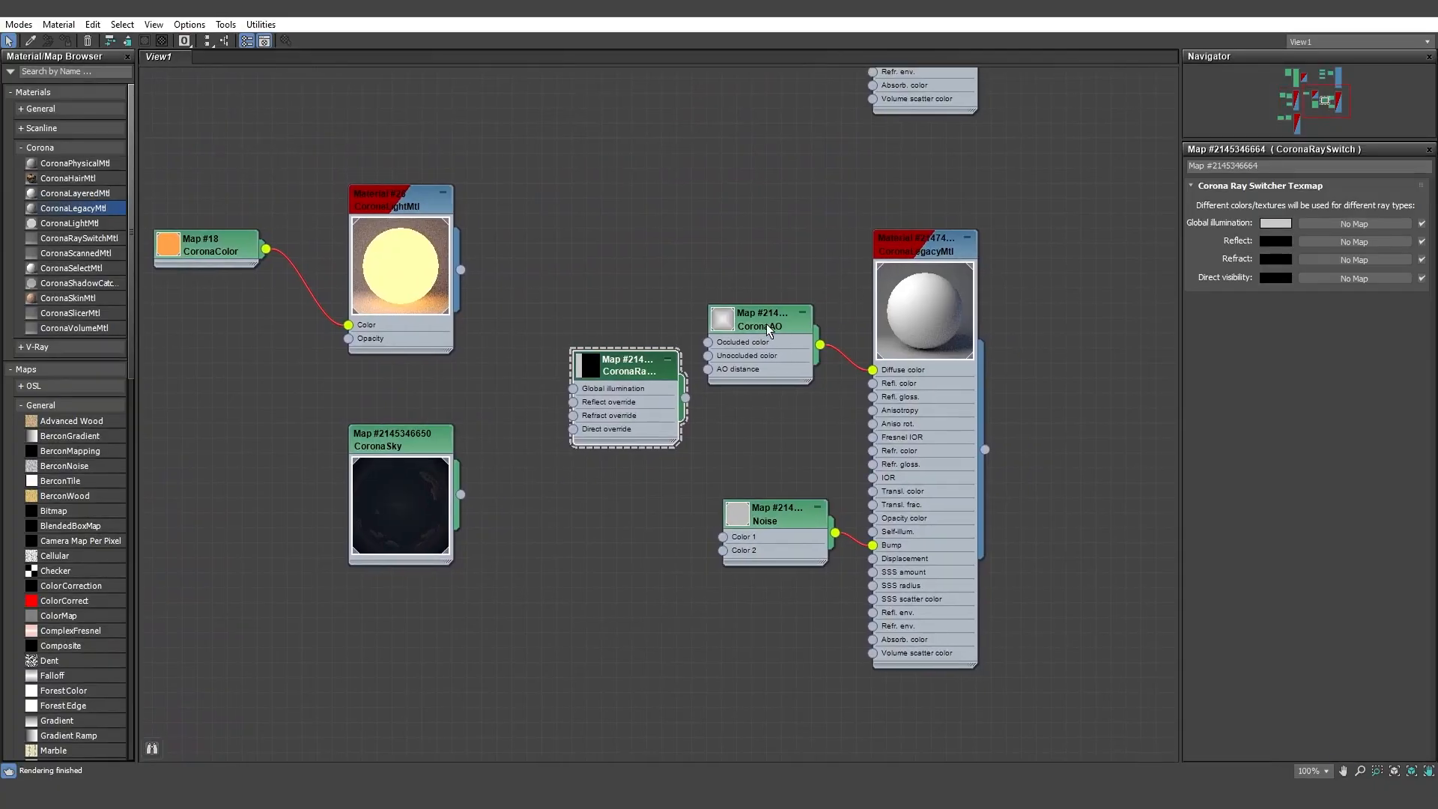
# Route that CoronaAO map through the copied CoronaRaySwitch's Reflect, Refract and Direct overrides into the material's Diffuse color, and tidy the node spacing.
pyautogui.moveTo(767, 323); pyautogui.dragTo(587, 263)
pyautogui.moveTo(618, 370); pyautogui.dragTo(754, 298)
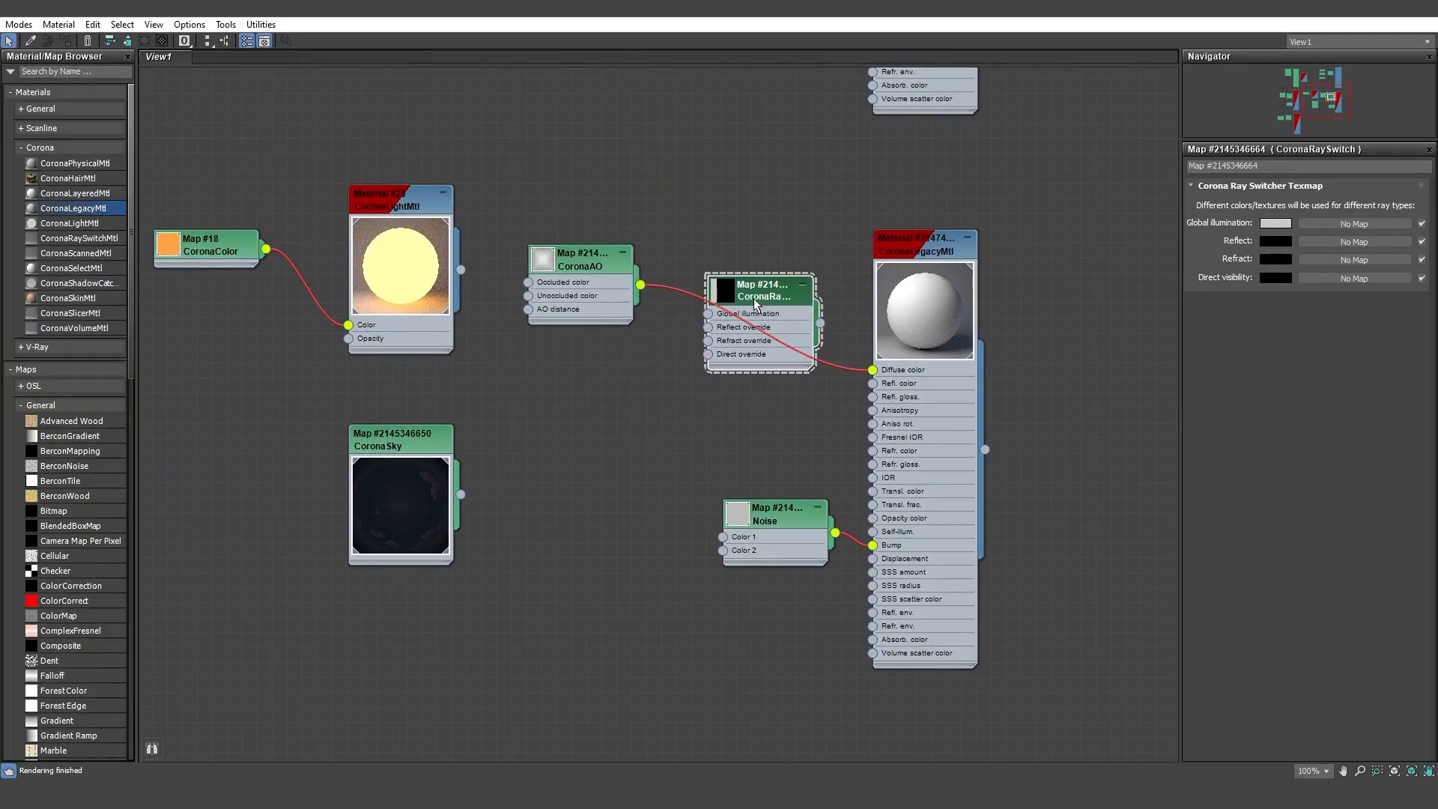
pyautogui.moveTo(873, 369); pyautogui.dragTo(709, 328)
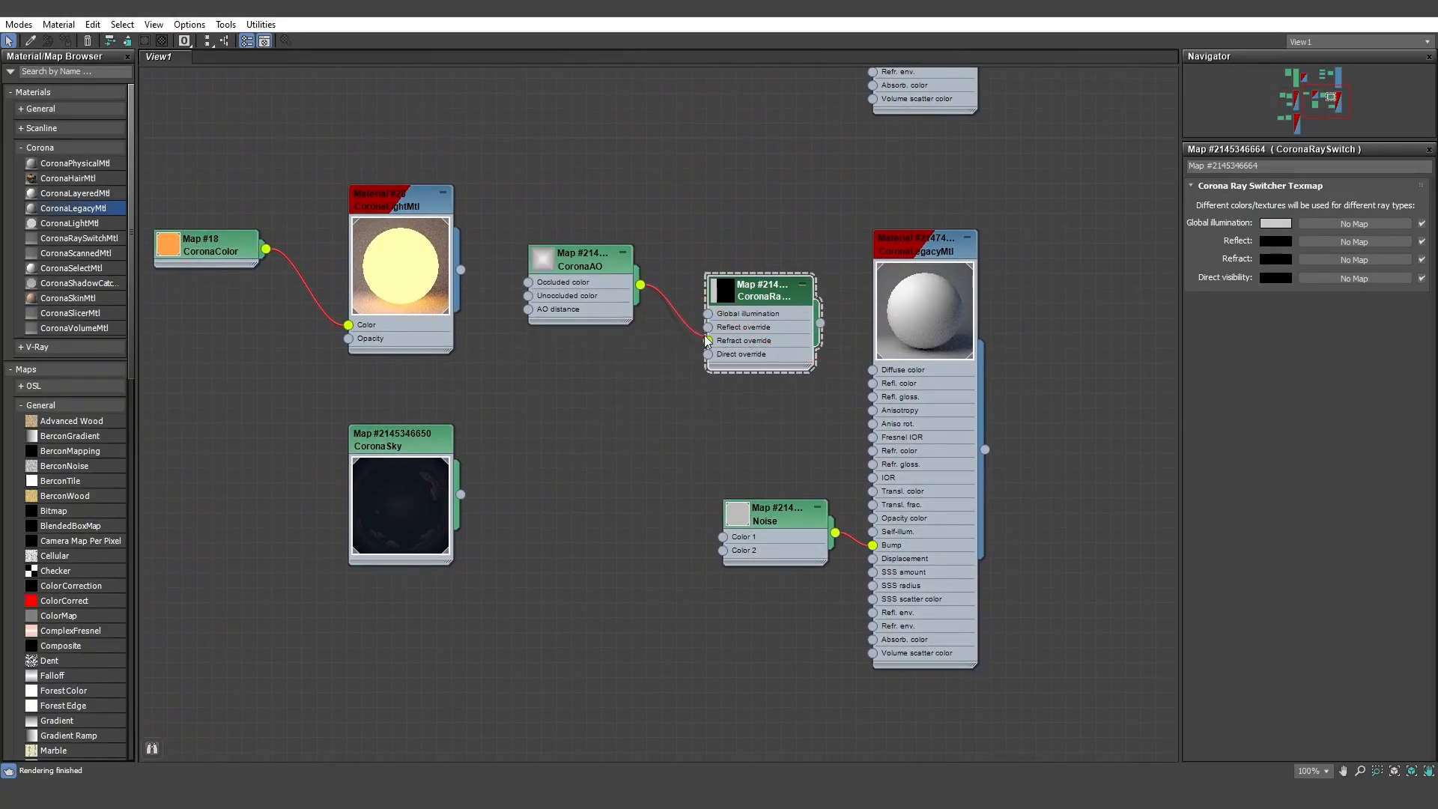
pyautogui.moveTo(640, 285); pyautogui.dragTo(708, 354)
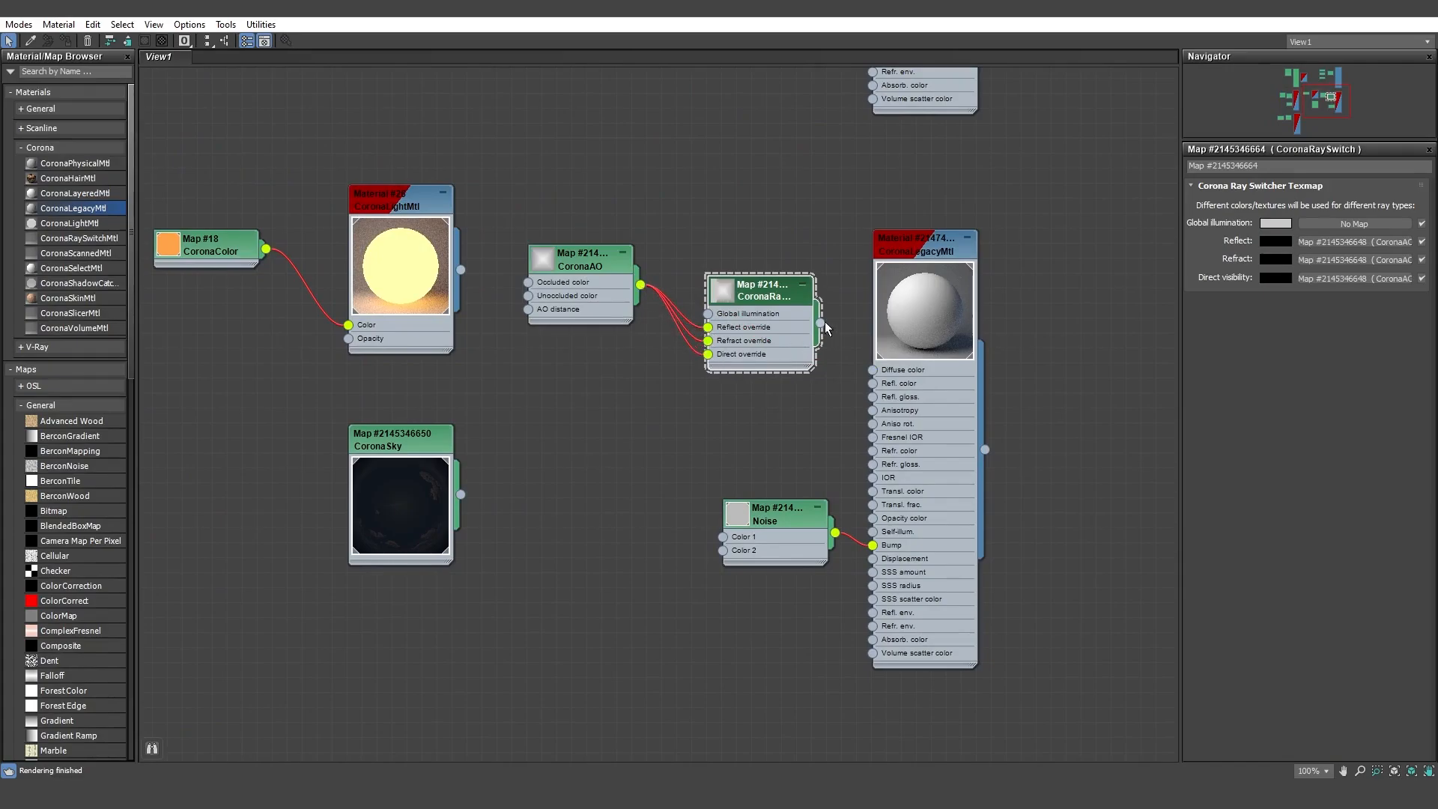
pyautogui.moveTo(822, 322); pyautogui.dragTo(873, 369)
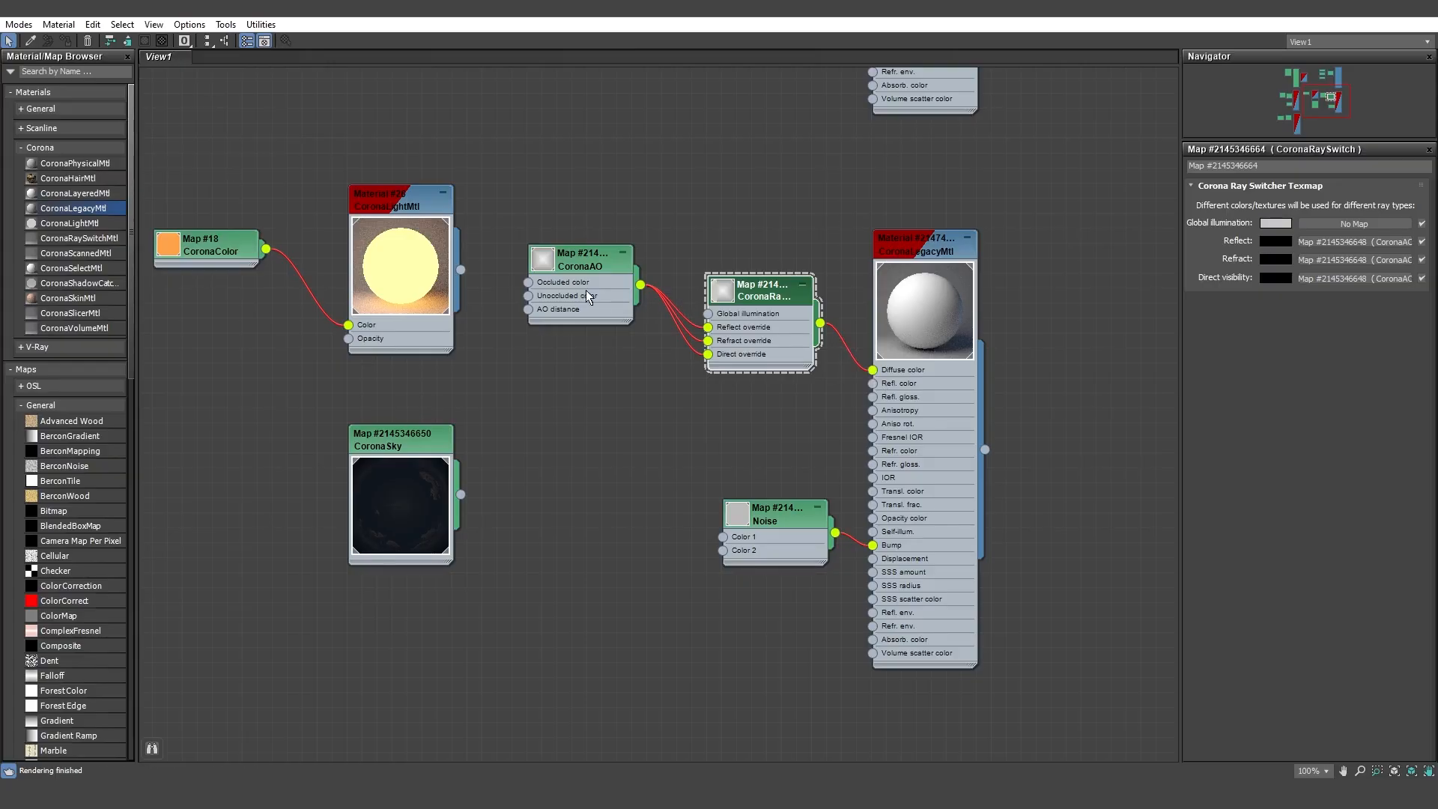
pyautogui.moveTo(739, 303); pyautogui.dragTo(754, 302)
pyautogui.moveTo(567, 283); pyautogui.dragTo(583, 298)
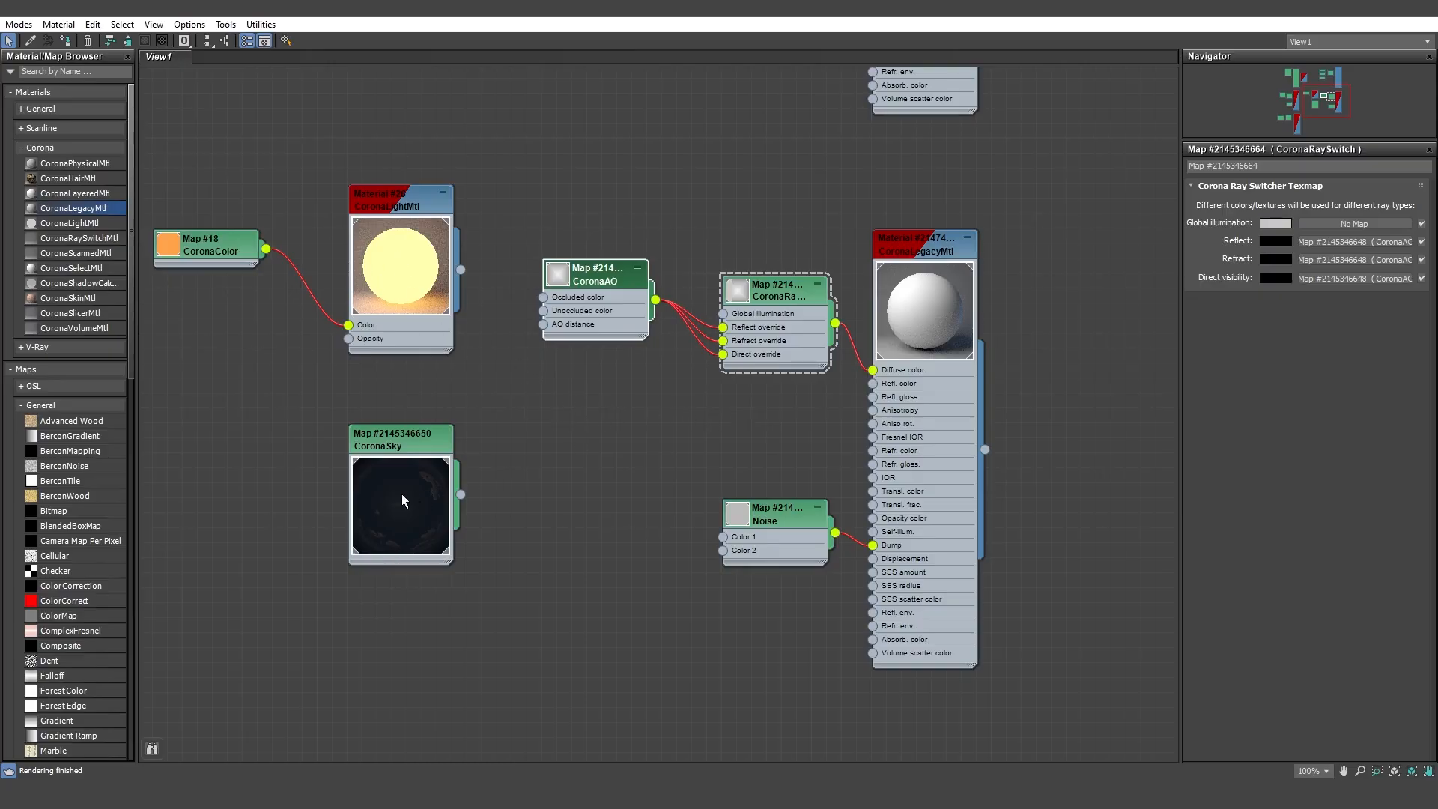
# Examine the CoronaSky map's parameters, then return to the scene.
pyautogui.doubleClick(400, 452)
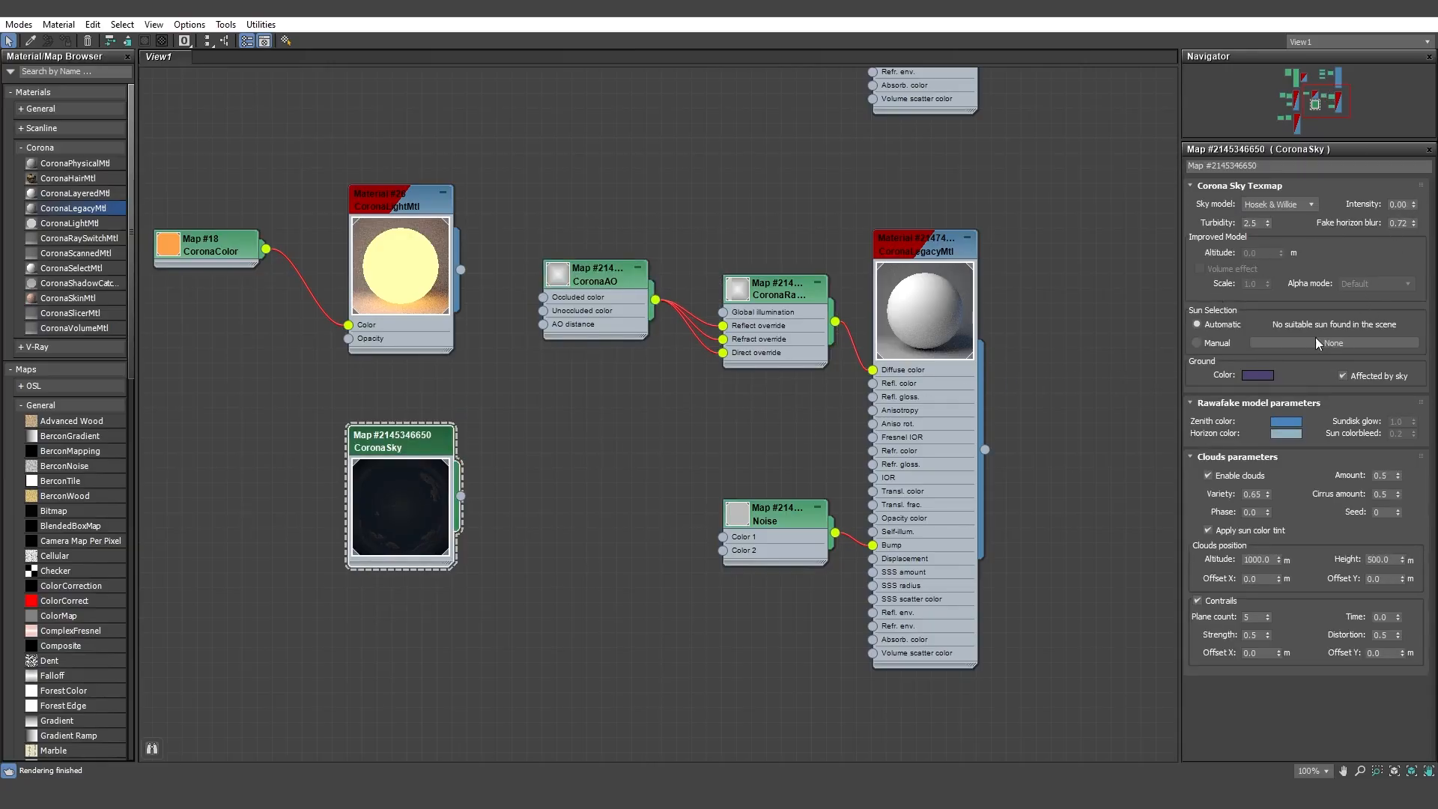
pyautogui.click(662, 427)
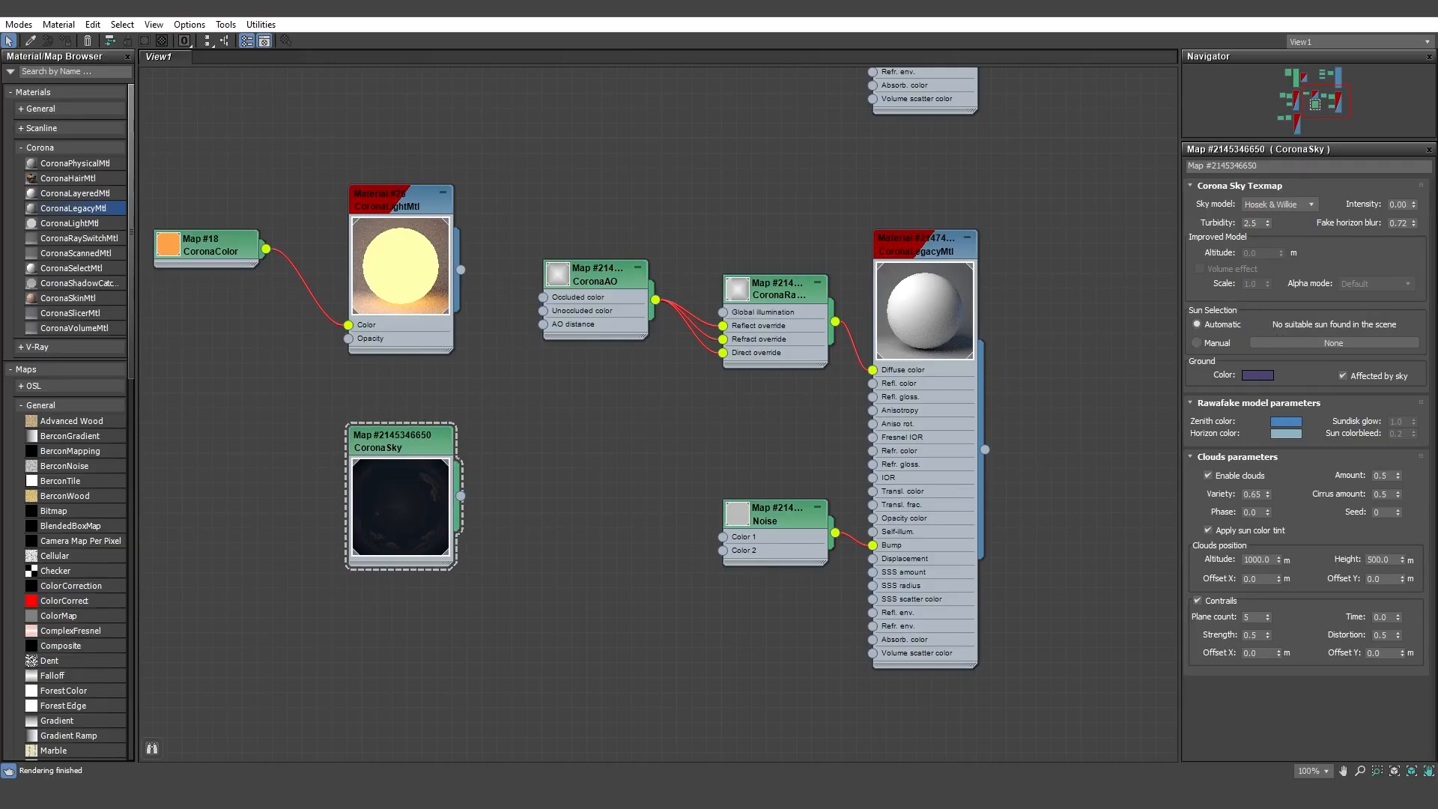
pyautogui.click(1348, 9)
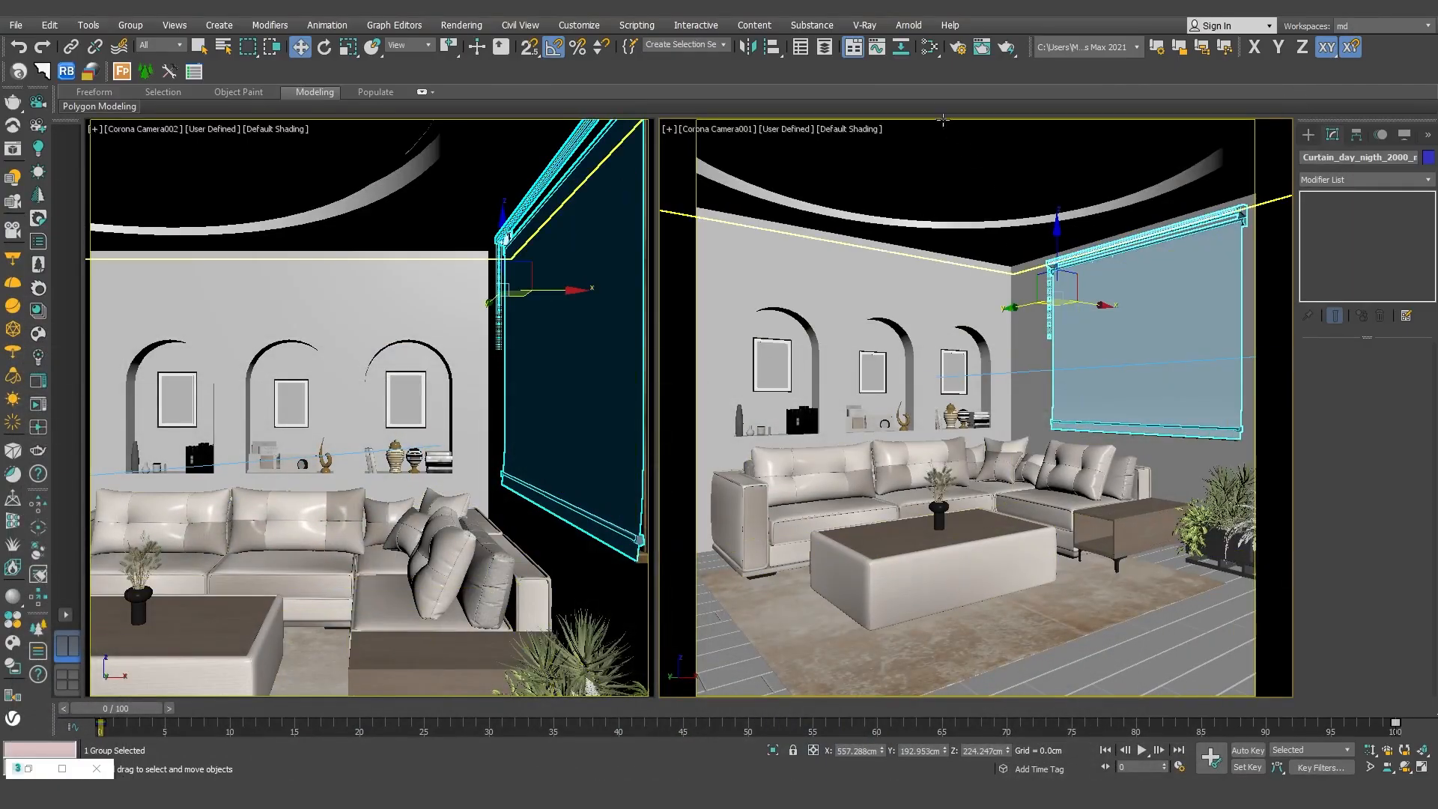
# Disable the material override in the render settings and run an interactive render with the scene's own materials.
pyautogui.click(957, 49)
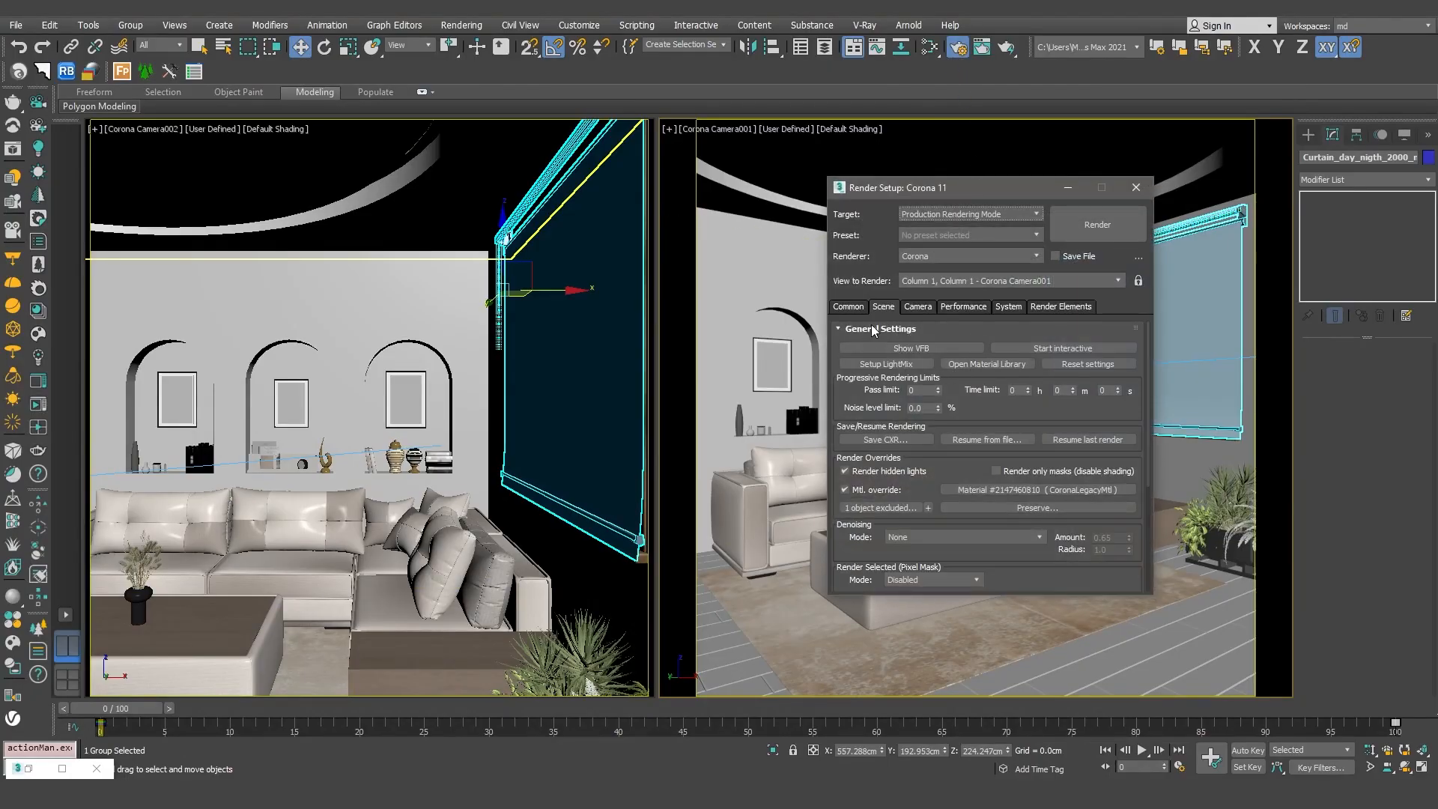
pyautogui.click(845, 491)
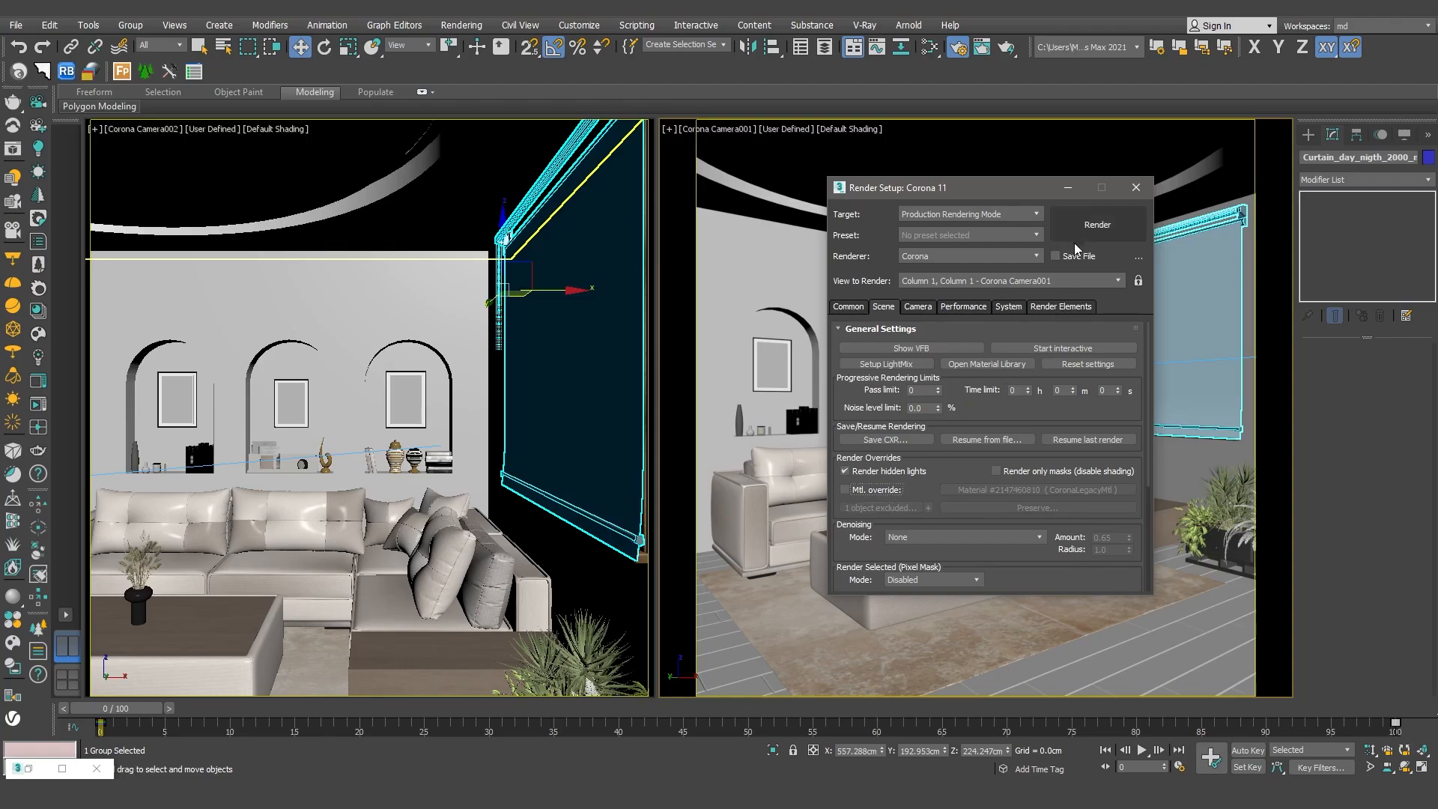
pyautogui.click(1076, 348)
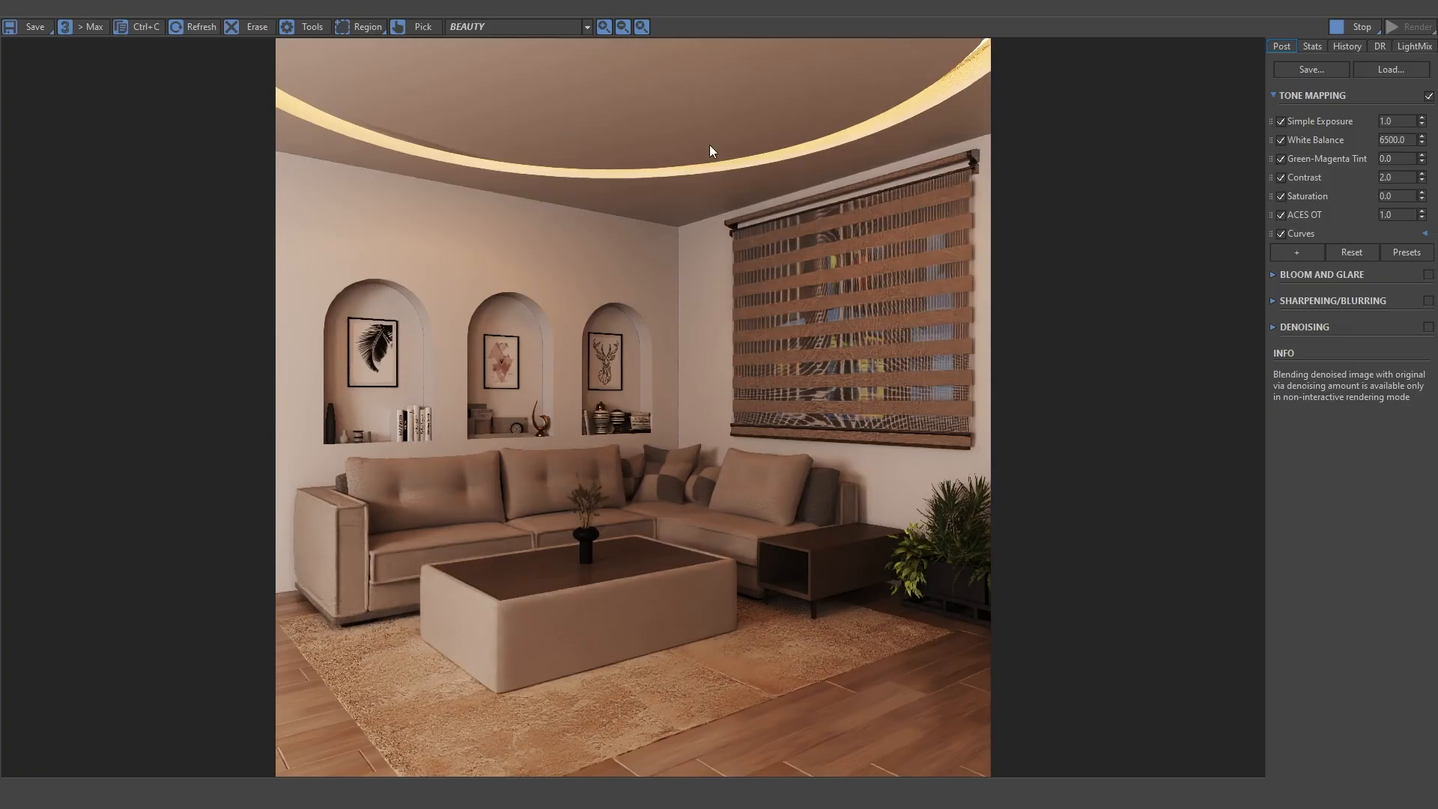
pyautogui.click(1352, 33)
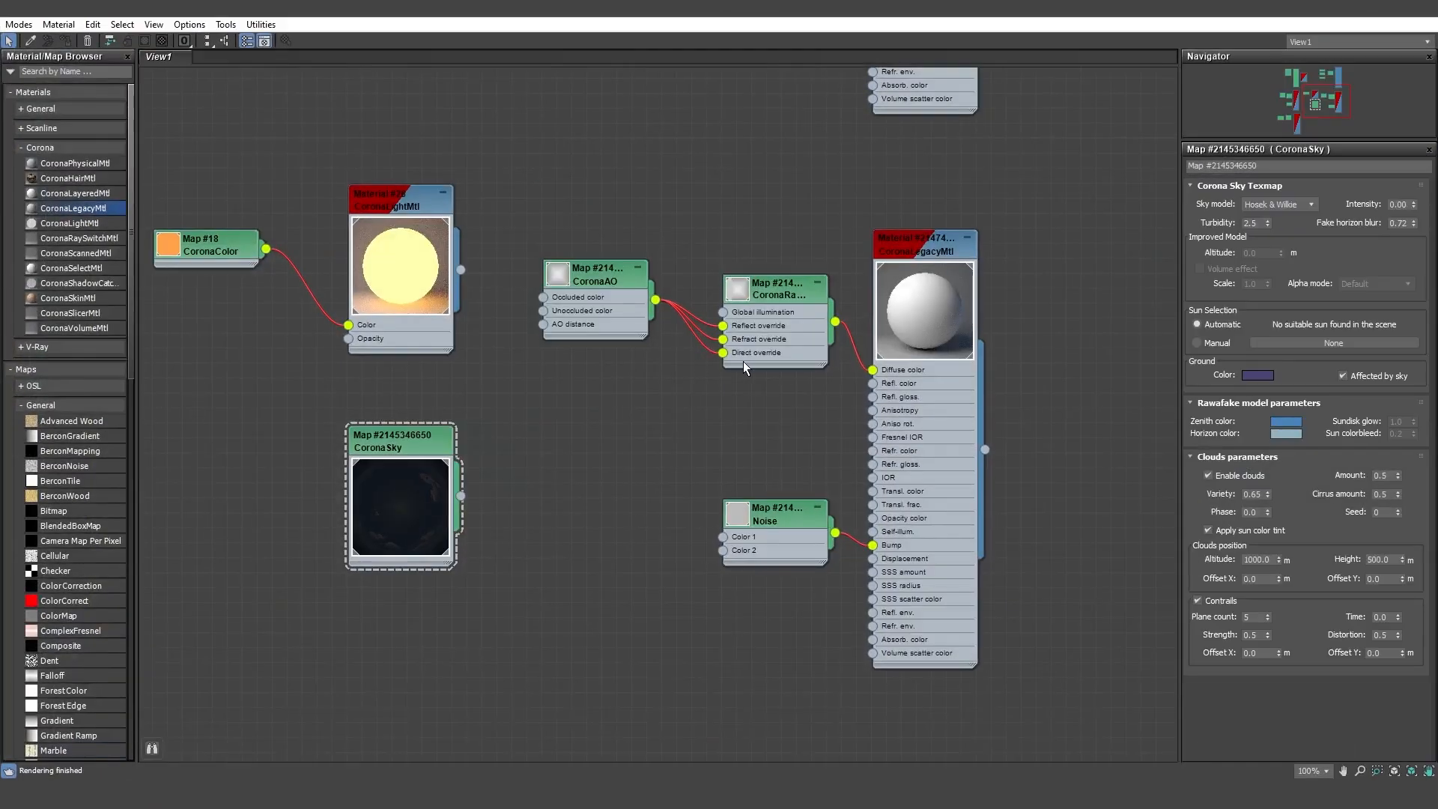
# Move the three Bitmap maps and their CoronaMultiMap away from the beige textured CoronaLegacyMtl to make room between them.
pyautogui.moveTo(743, 361)
pyautogui.mouseDown(button='middle')
pyautogui.moveTo(712, 431)
pyautogui.moveTo(570, 571)
pyautogui.mouseUp(button='middle')
pyautogui.moveTo(782, 416); pyautogui.dragTo(686, 527, button='middle')
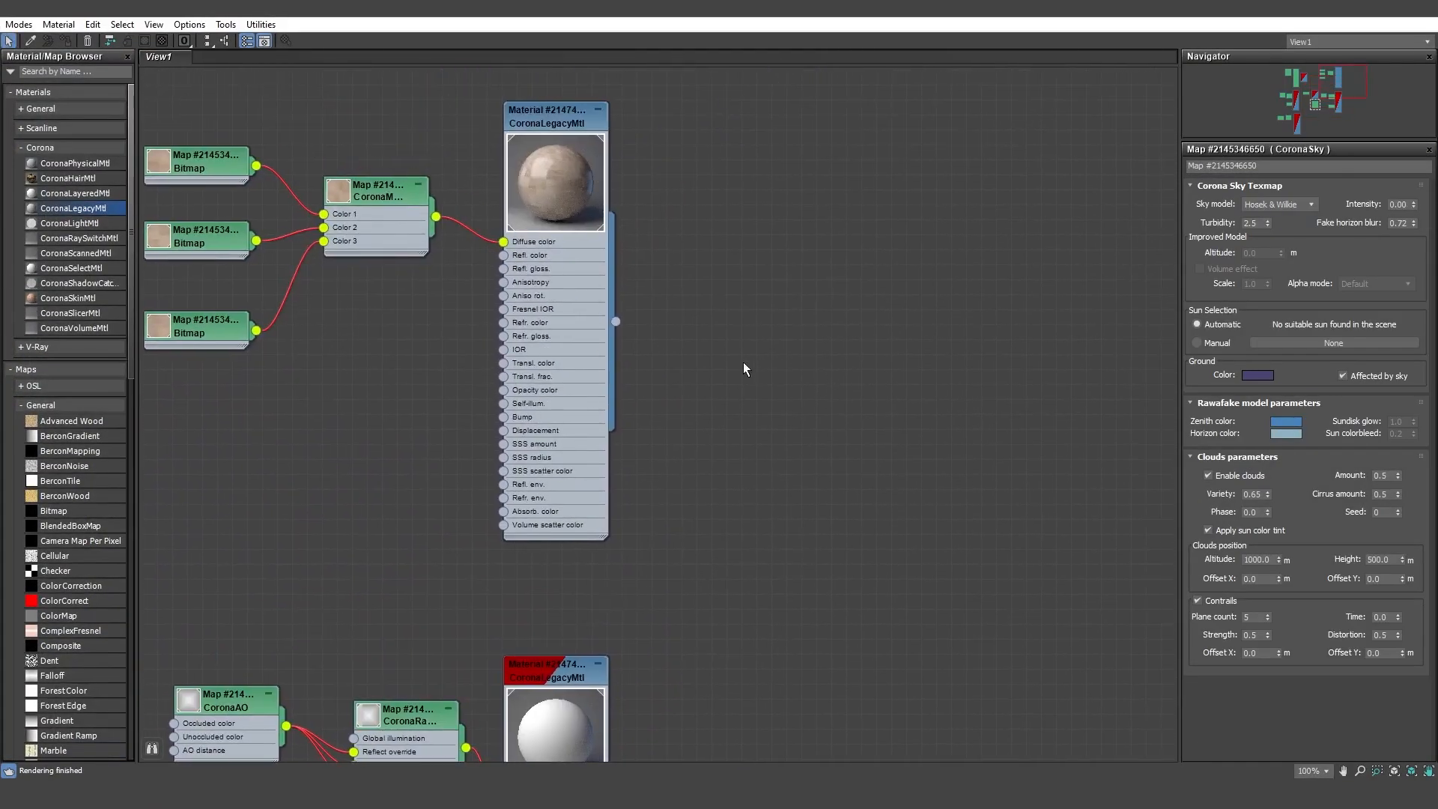
pyautogui.moveTo(744, 363); pyautogui.dragTo(1086, 510, button='middle')
pyautogui.moveTo(701, 223); pyautogui.dragTo(485, 470)
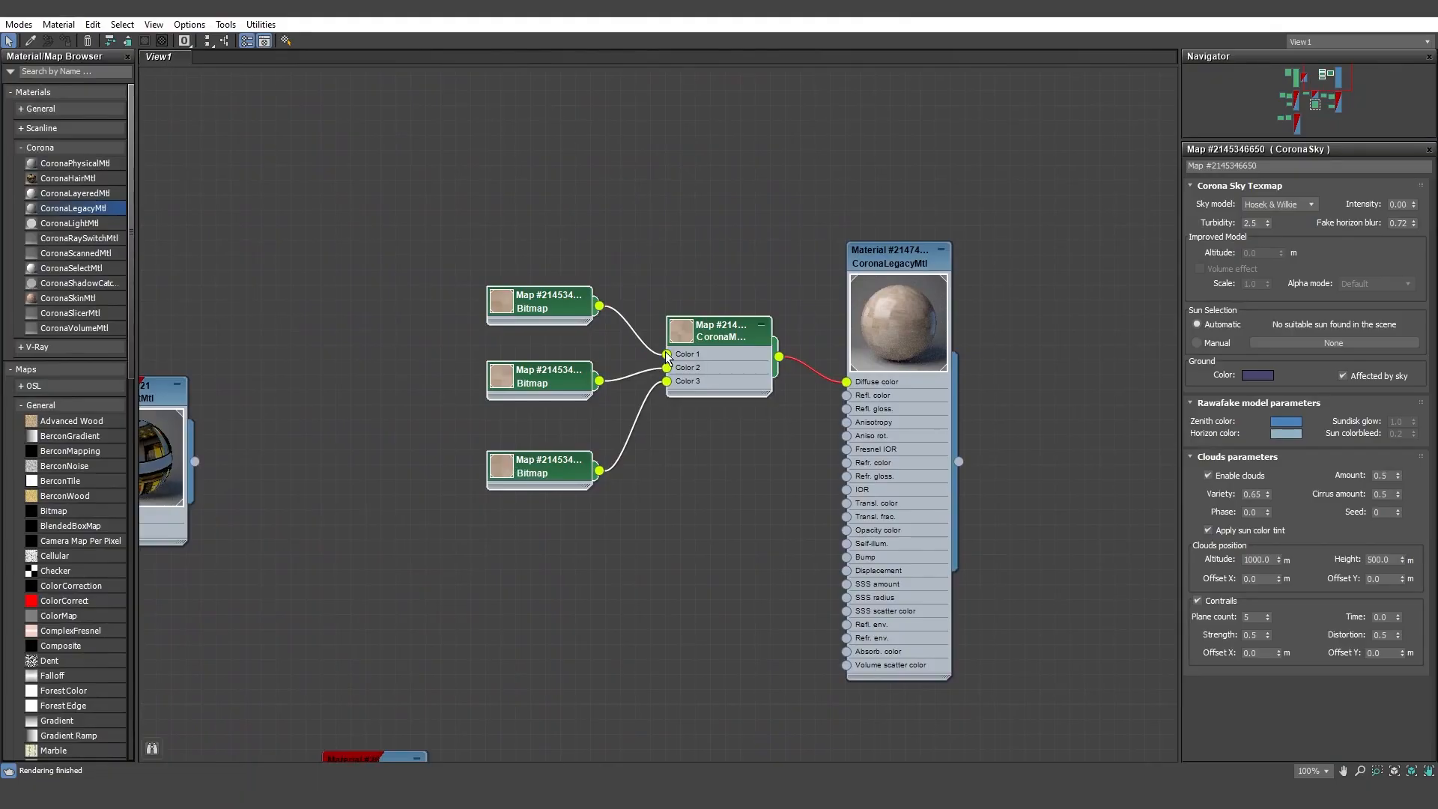
pyautogui.moveTo(711, 337); pyautogui.dragTo(576, 337)
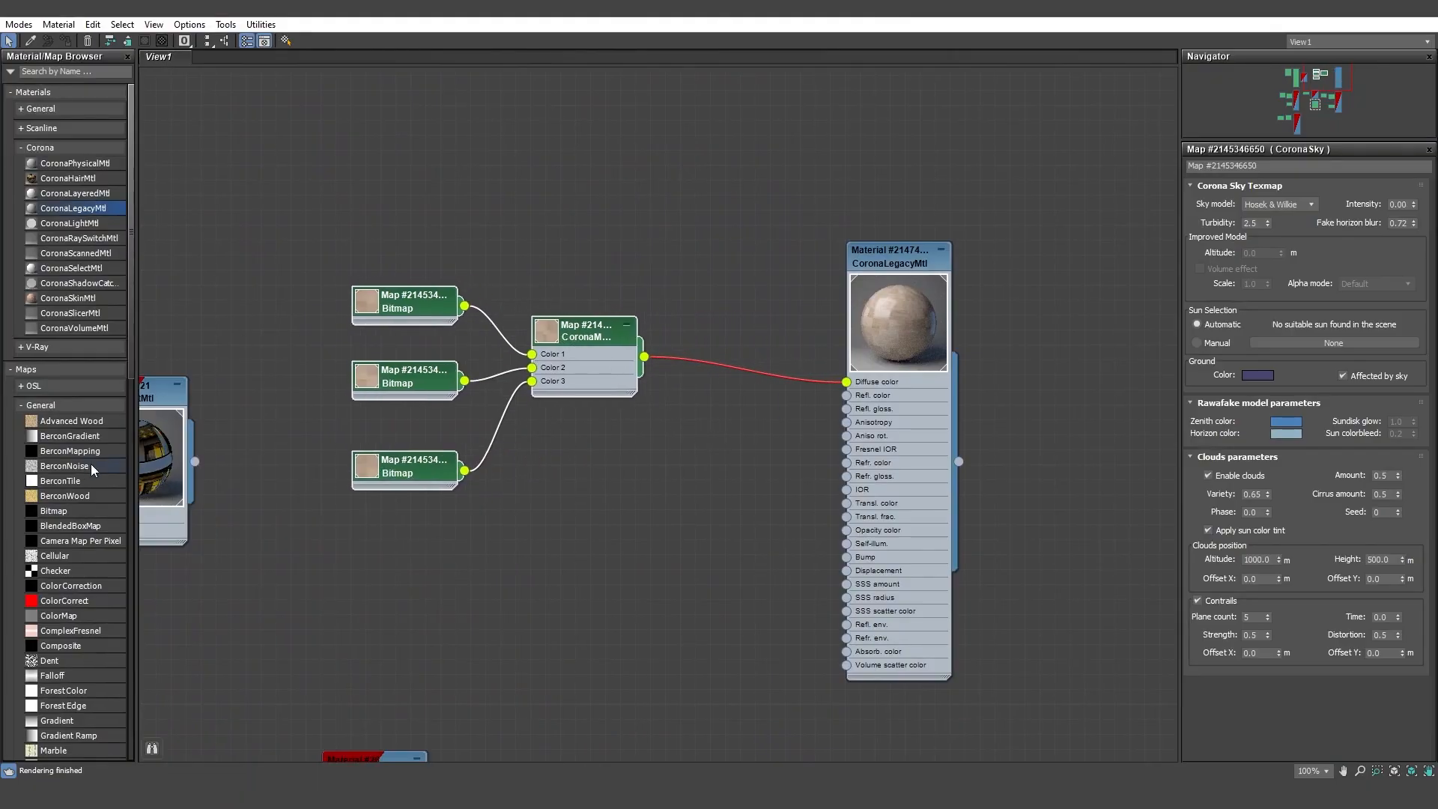
# Insert a new CoronaRaySwitch between the CoronaMultiMap and Diffuse color, connecting the multi map to its Reflect, Refract and Direct overrides.
pyautogui.scroll(-20, 82, 608)
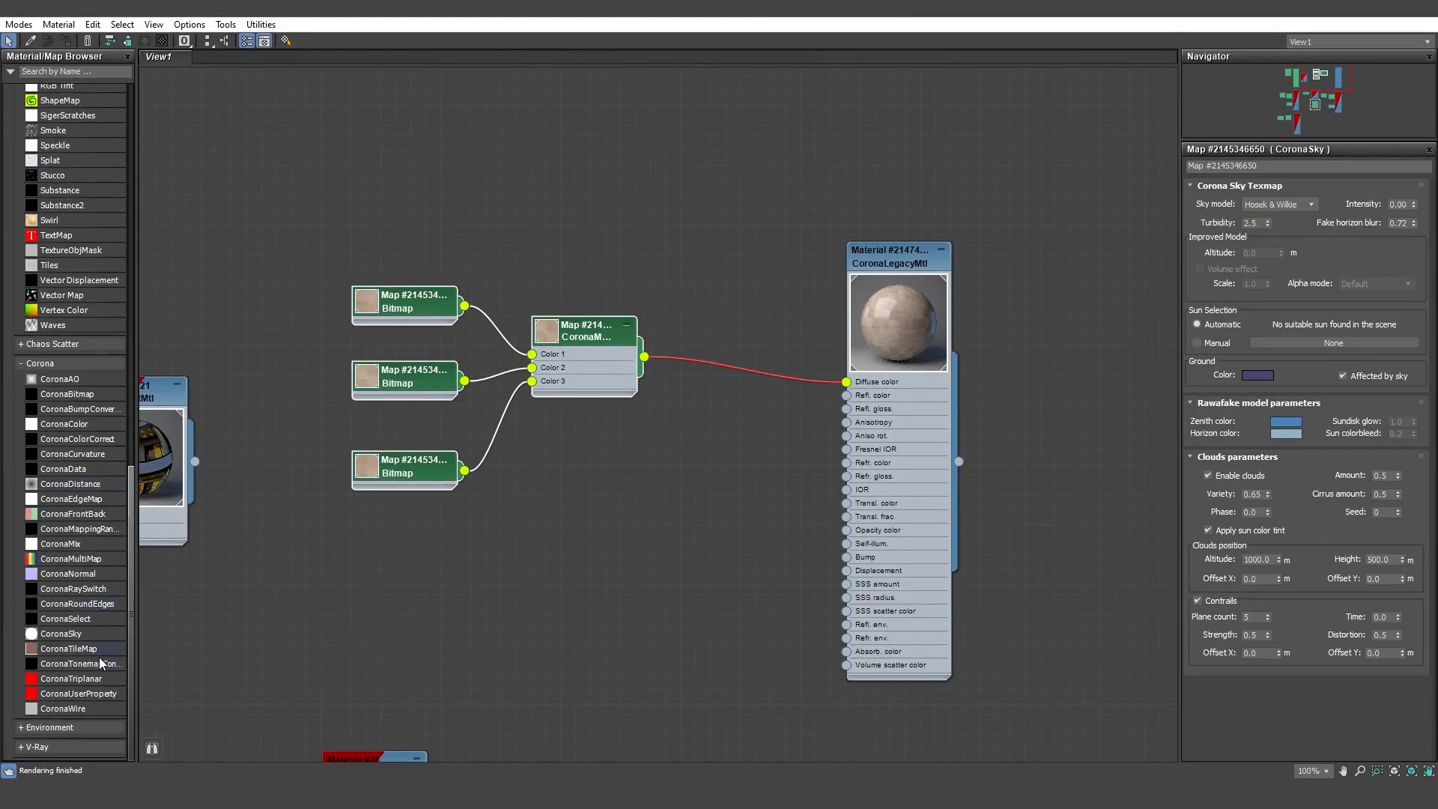
pyautogui.moveTo(90, 594); pyautogui.dragTo(732, 369)
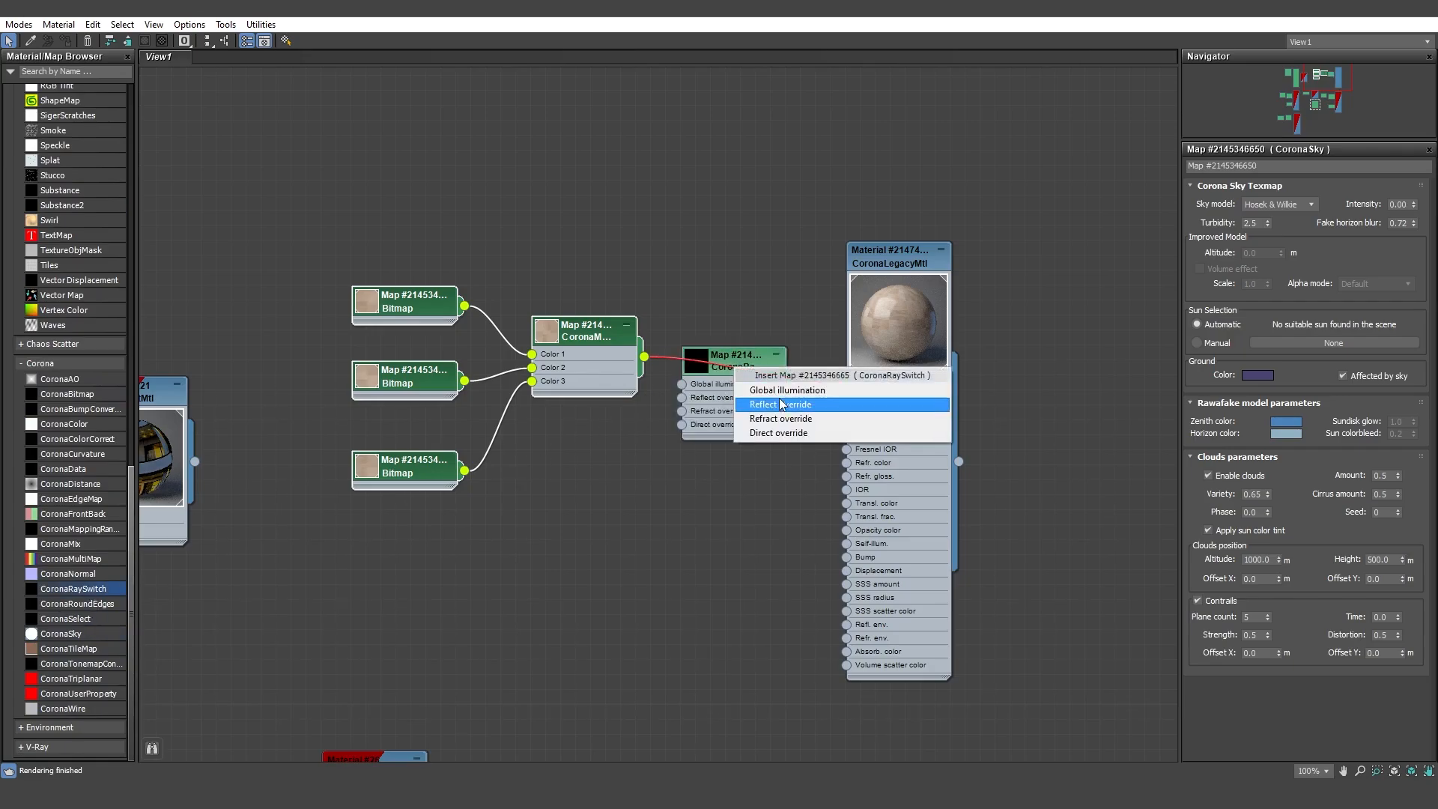
pyautogui.click(753, 404)
pyautogui.moveTo(725, 369); pyautogui.dragTo(682, 410)
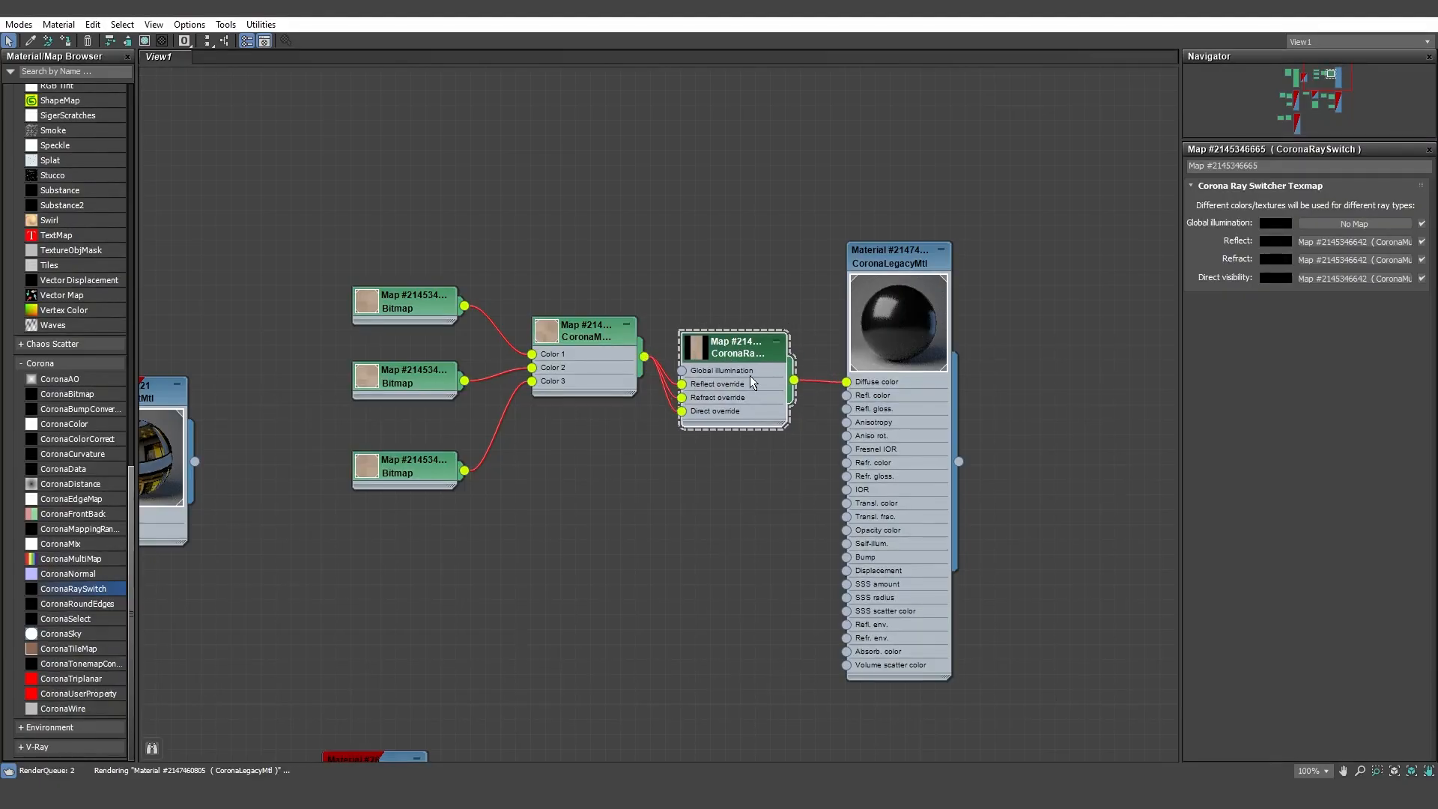
pyautogui.moveTo(605, 337); pyautogui.dragTo(575, 337)
# Set the Global illumination color of the beige material's new CoronaRaySwitch to a value of 190.
pyautogui.click(708, 346)
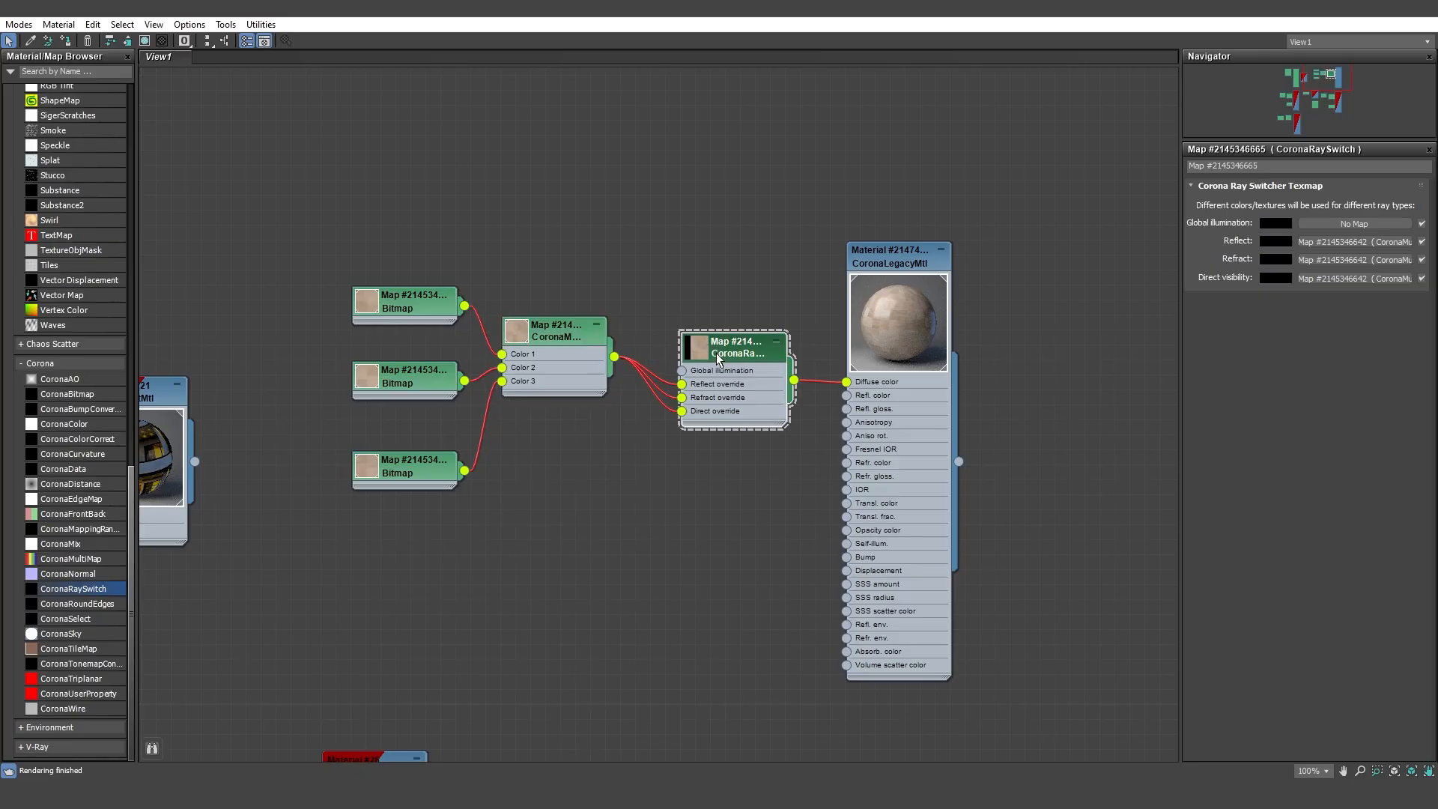
pyautogui.click(1275, 223)
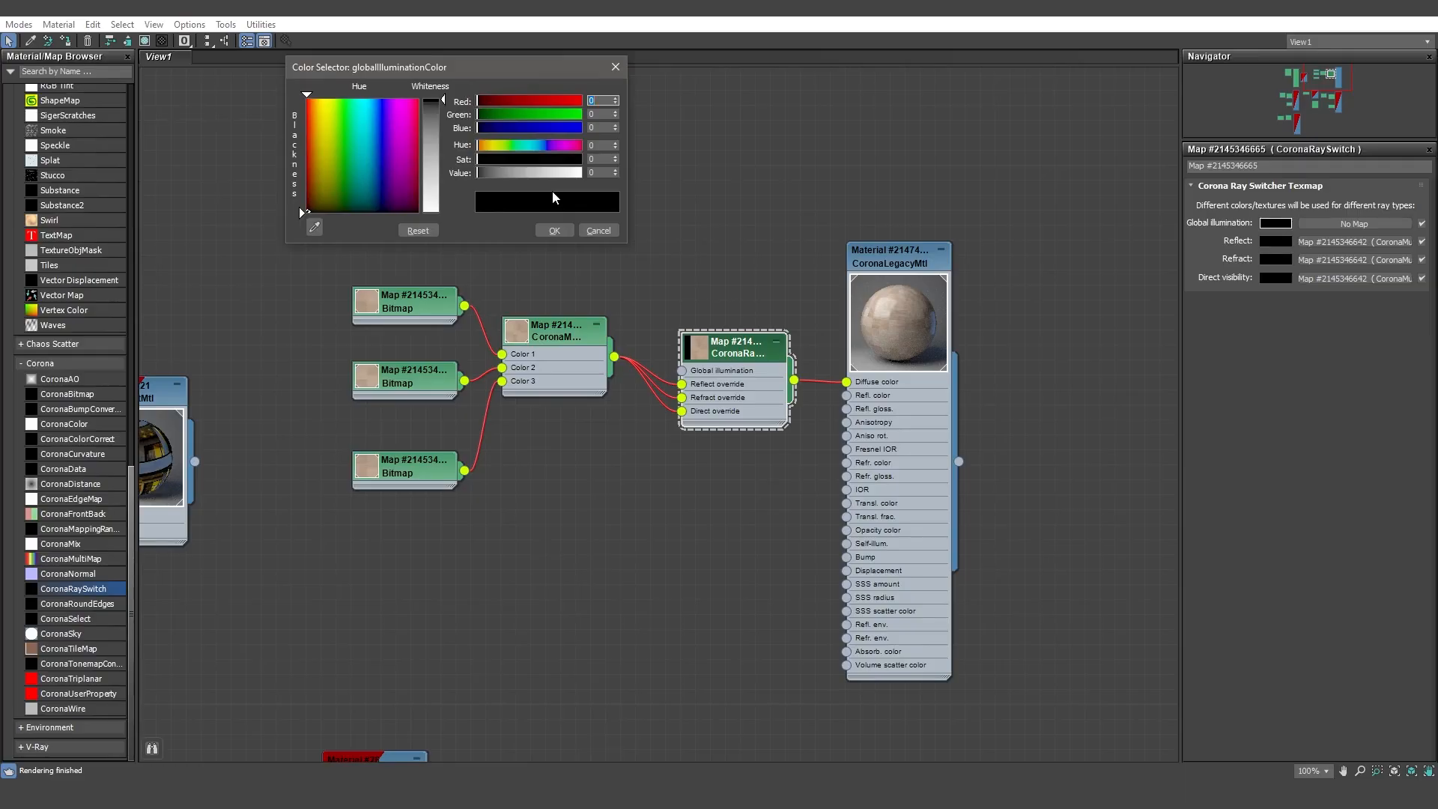
pyautogui.click(601, 171)
pyautogui.write('190')
pyautogui.press('Return')
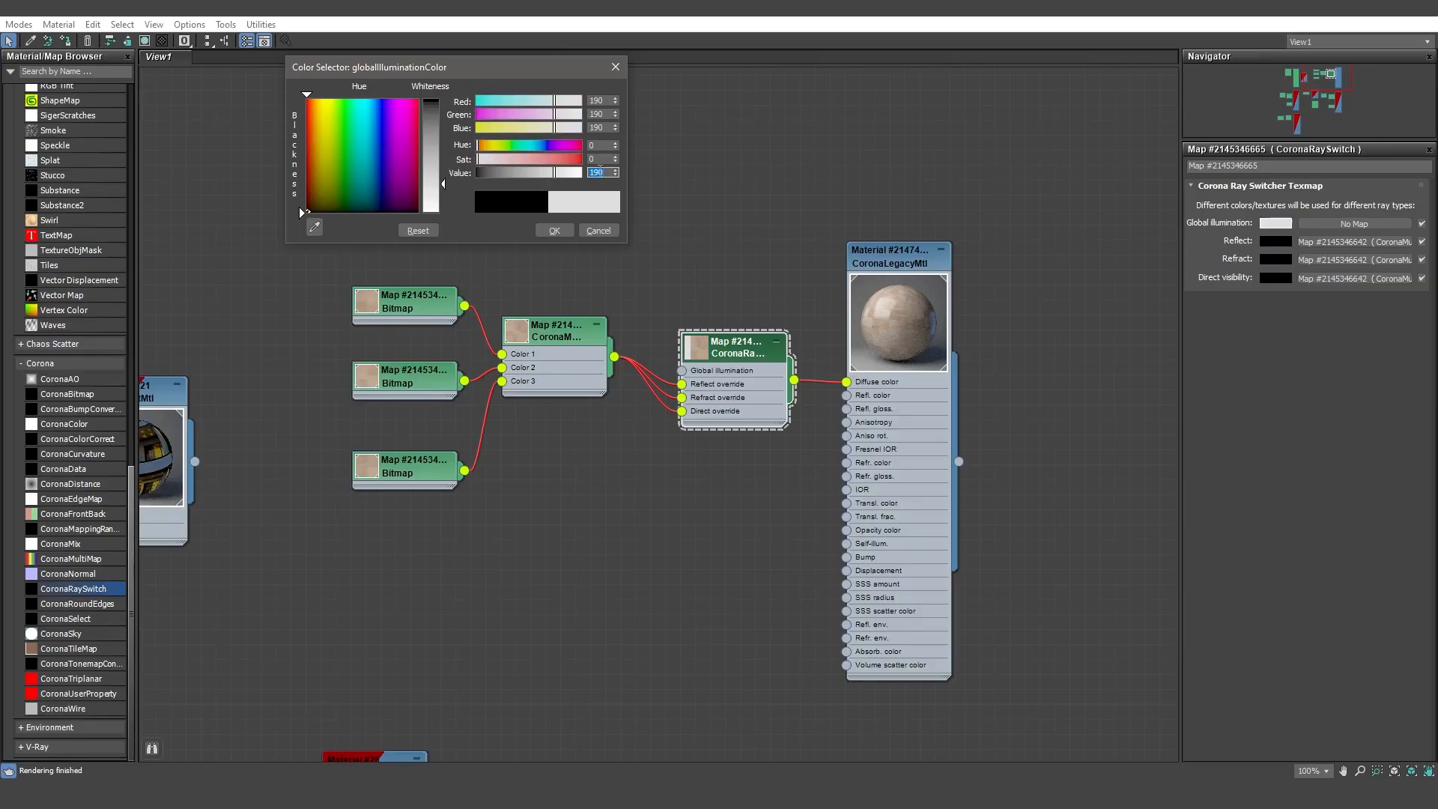
pyautogui.click(554, 231)
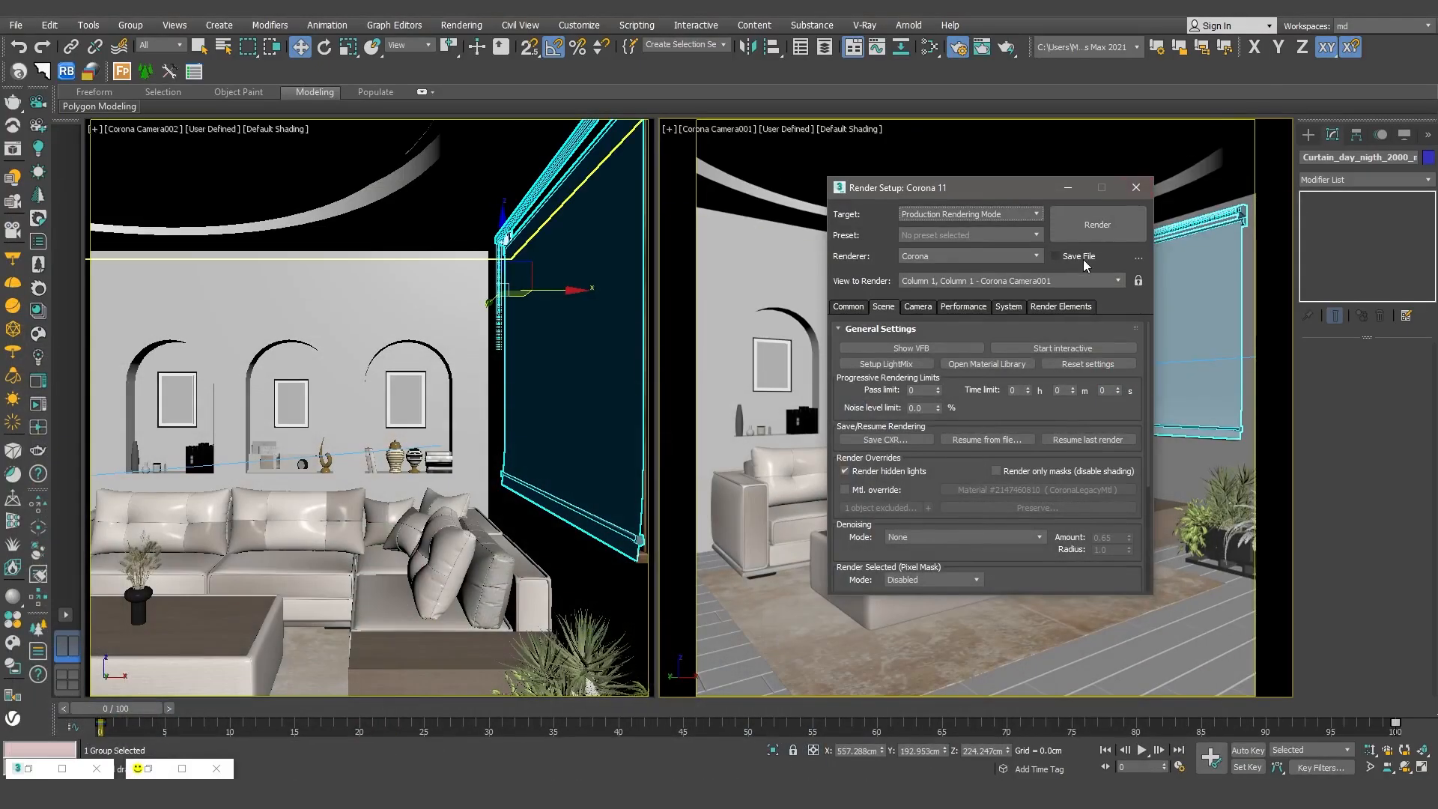
# Run an interactive render to check the color bleeding, stop it and return to the material nodes.
pyautogui.click(1082, 349)
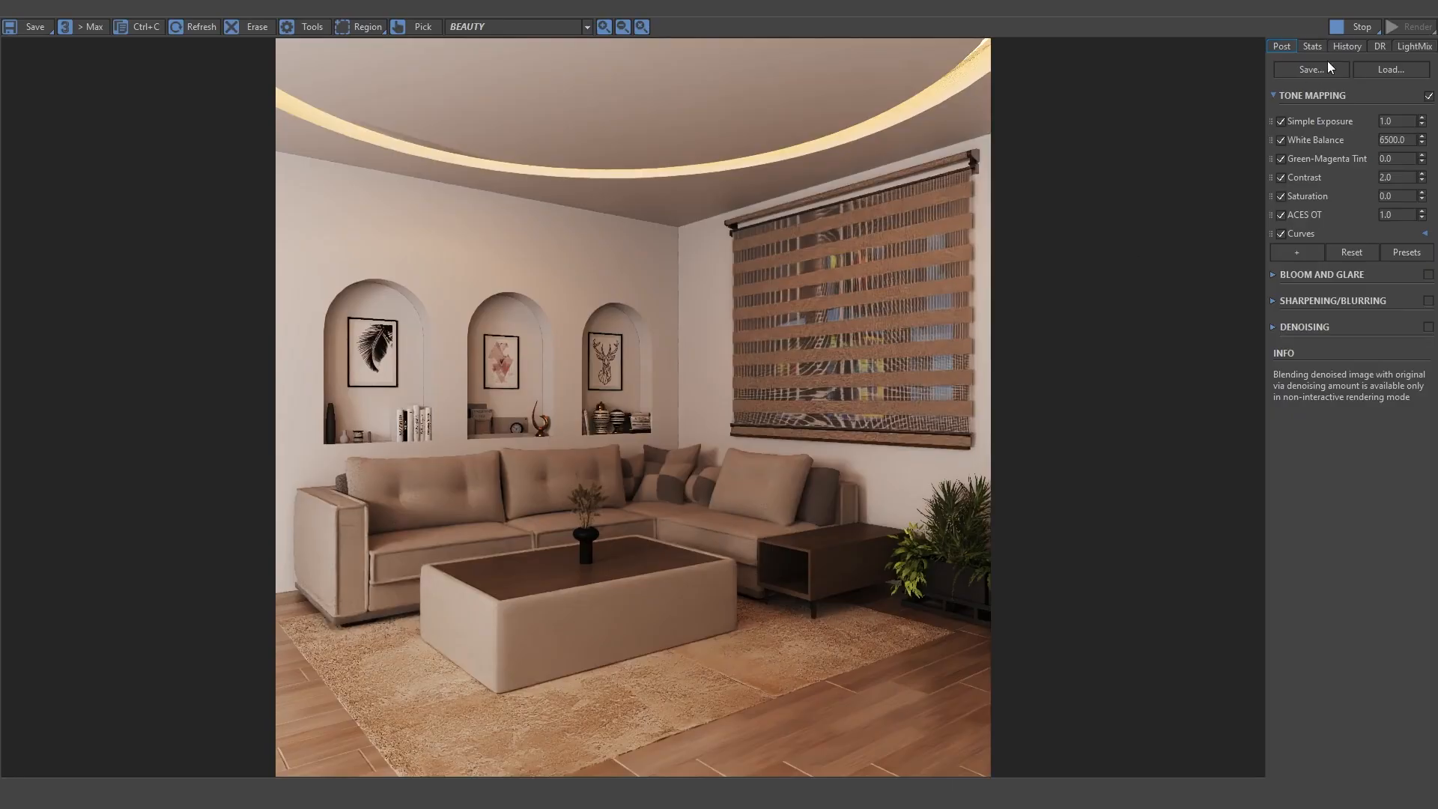
pyautogui.click(1357, 27)
pyautogui.click(1346, 7)
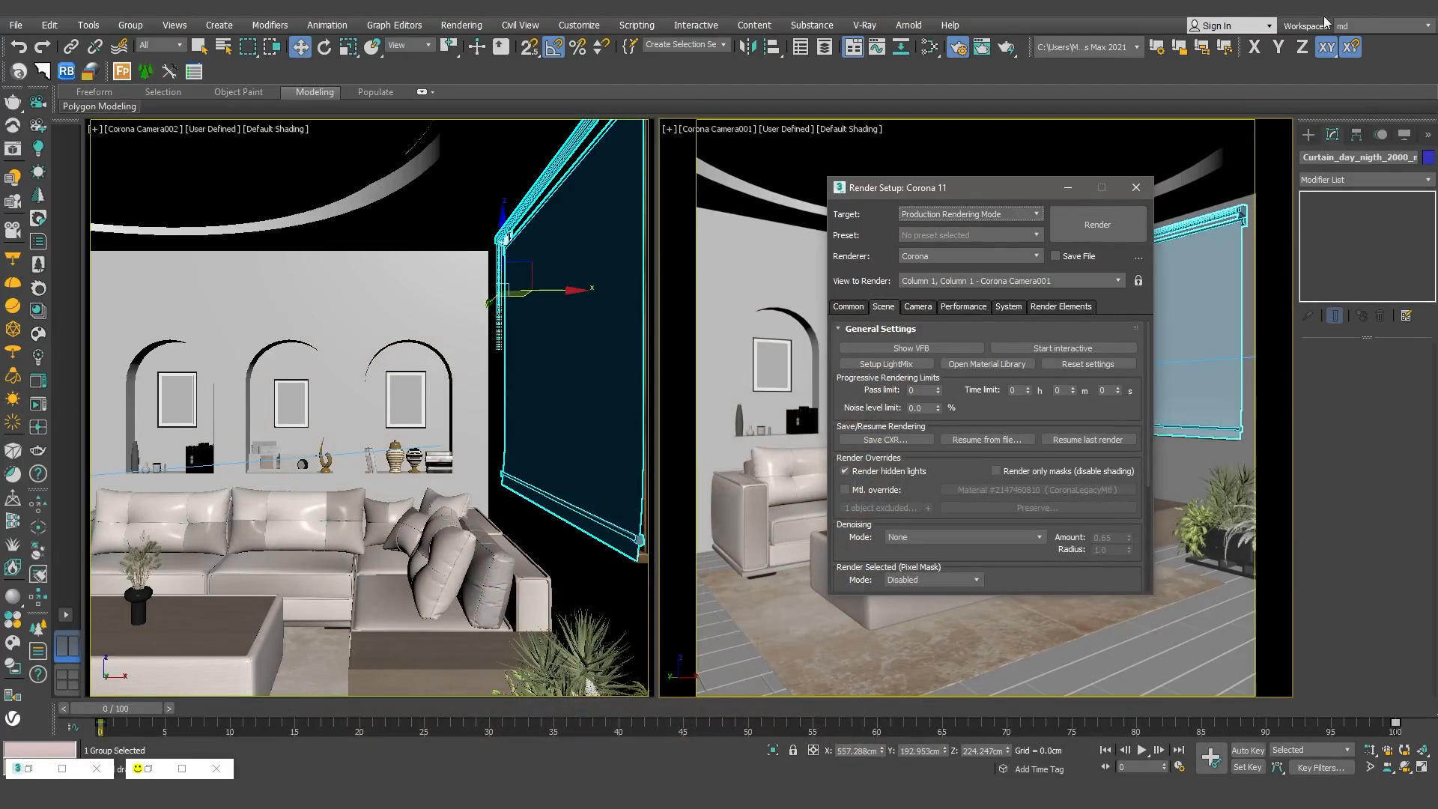
pyautogui.click(64, 771)
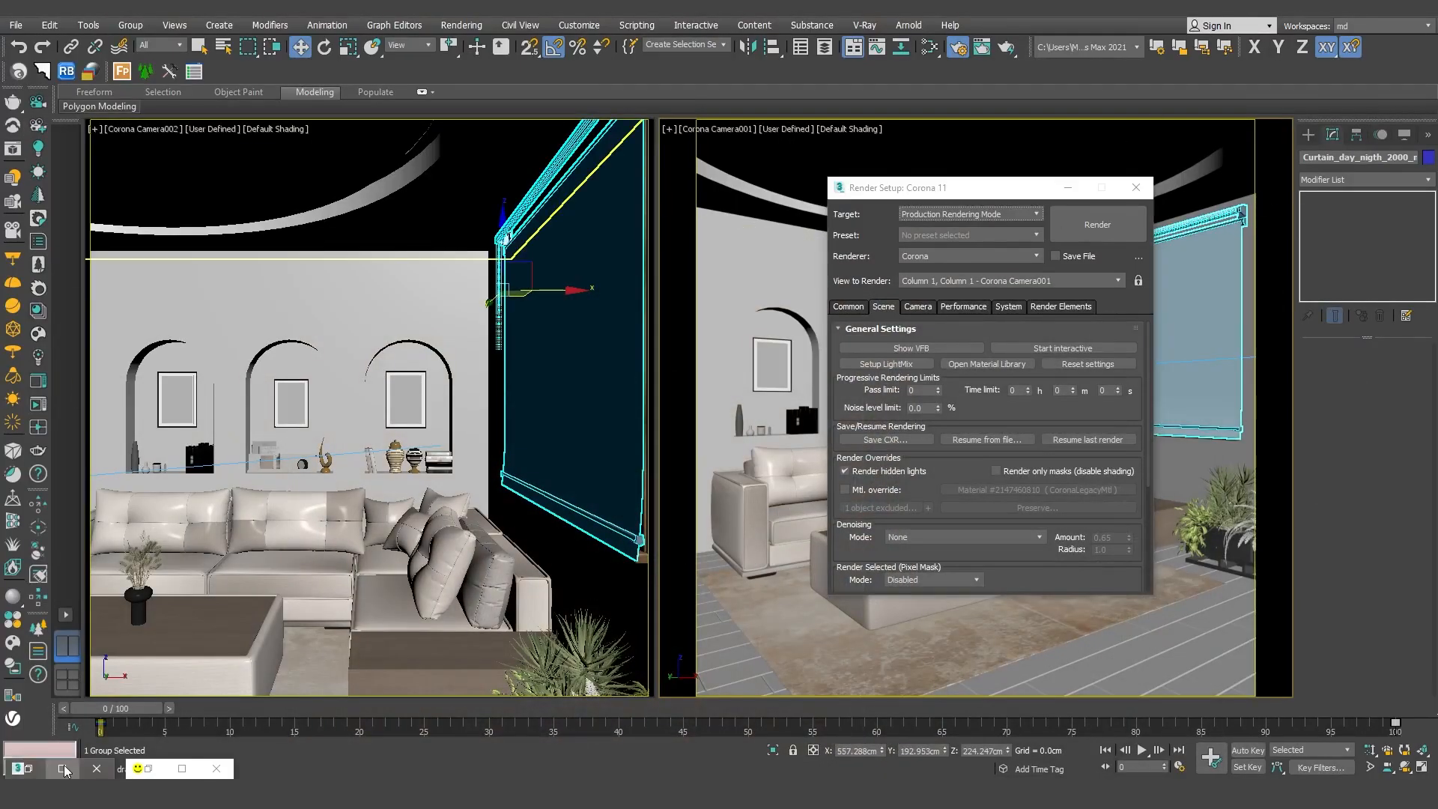
pyautogui.click(64, 770)
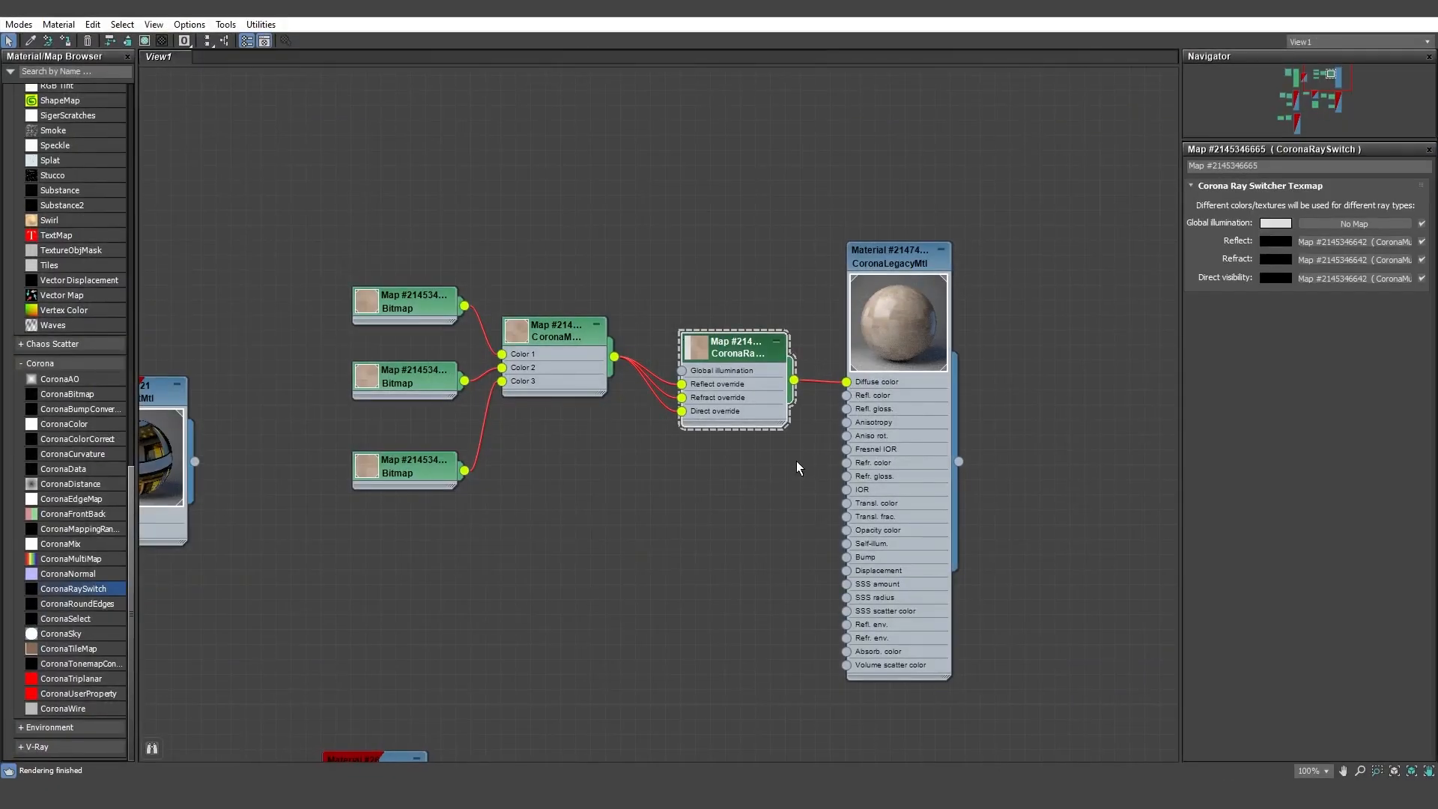
# Adjust the beige textured material's reflection glossiness and set its CoronaRaySwitch's Global illumination color to a value of 195.
pyautogui.click(887, 319)
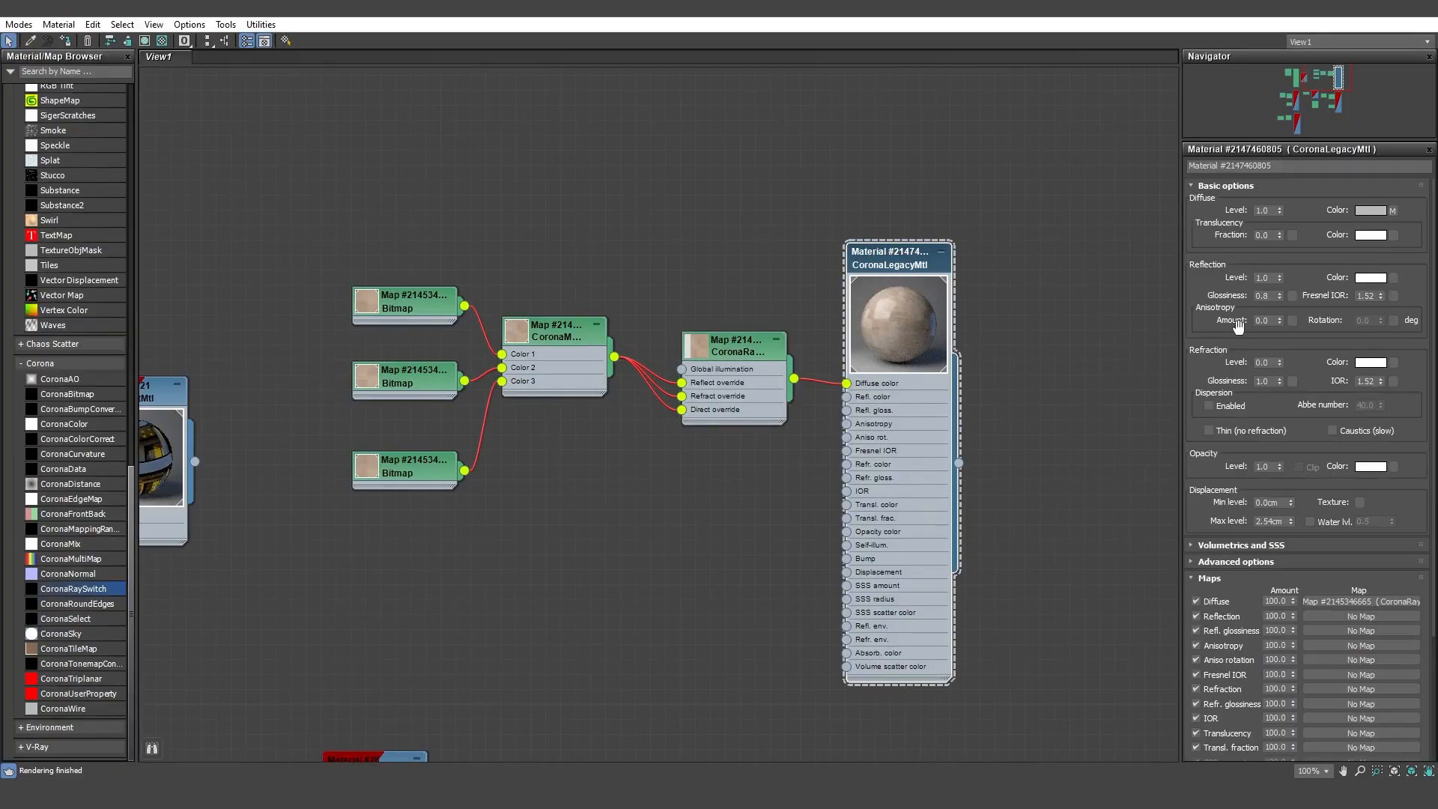
pyautogui.click(1279, 298)
pyautogui.click(730, 349)
pyautogui.click(1275, 223)
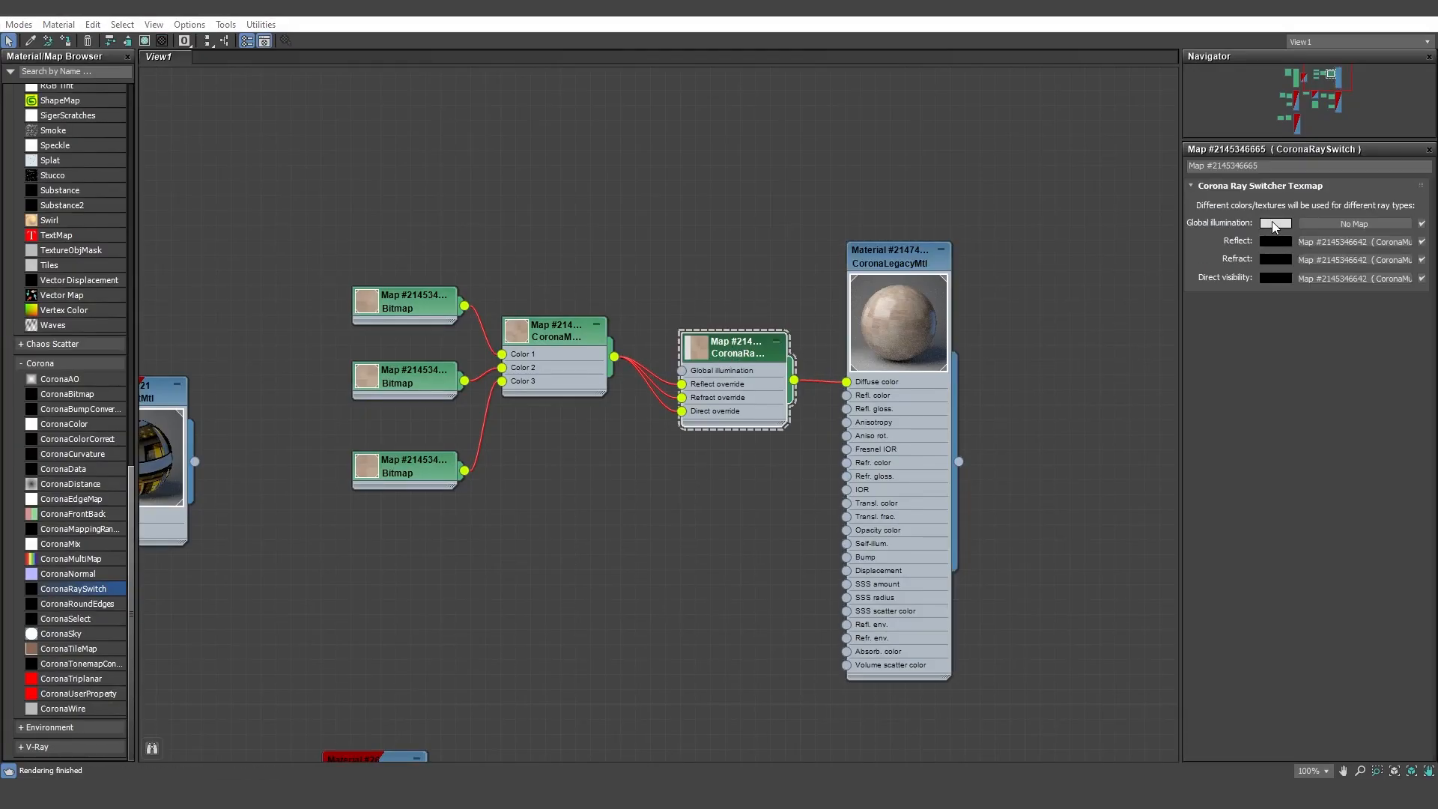
pyautogui.doubleClick(598, 173)
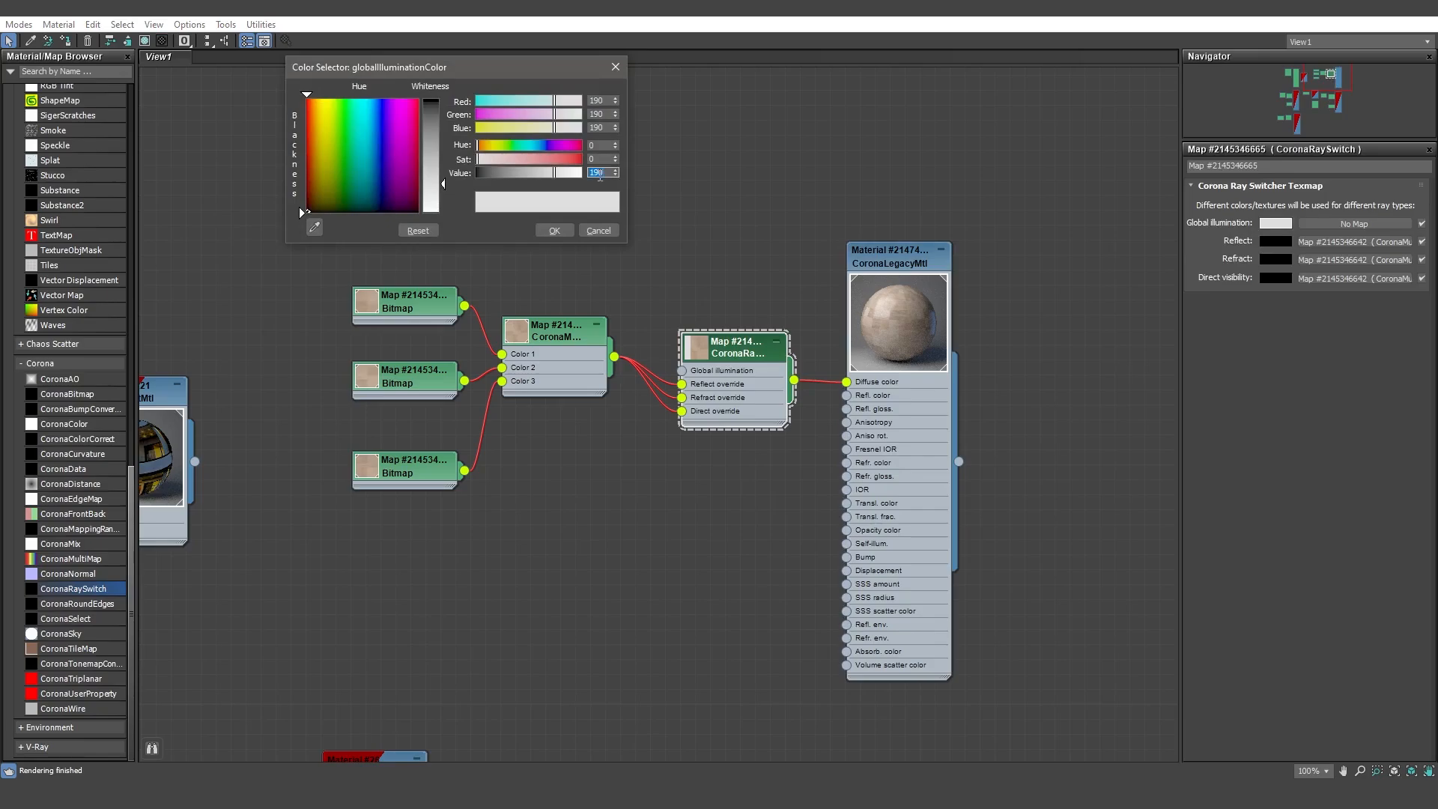
pyautogui.write('195')
pyautogui.click(555, 230)
# Set the reflection glossiness of the white CoronaLegacyMtl below the beige material to 0.35.
pyautogui.moveTo(628, 531); pyautogui.dragTo(674, 250, button='middle')
pyautogui.moveTo(723, 471); pyautogui.dragTo(639, 246, button='middle')
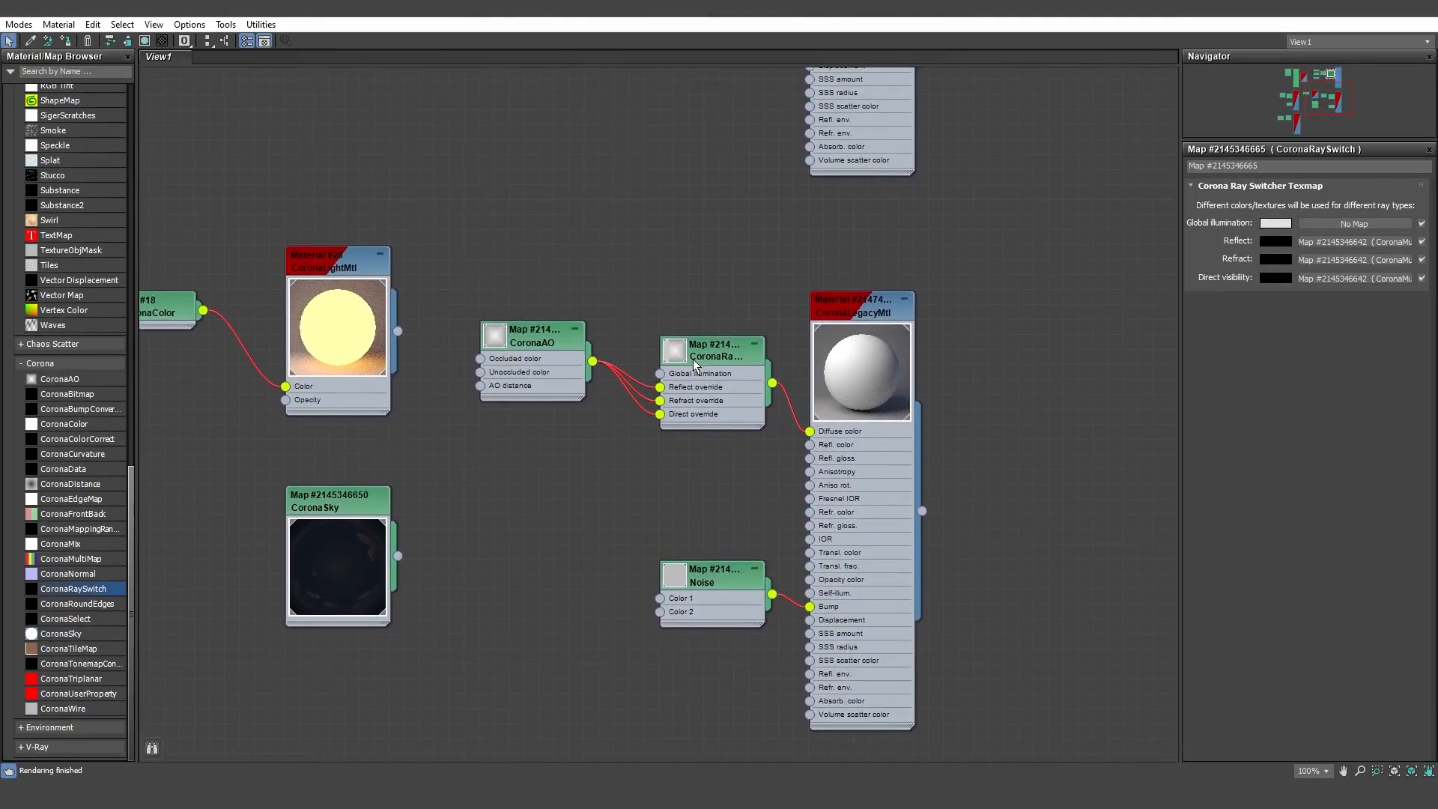
pyautogui.doubleClick(861, 372)
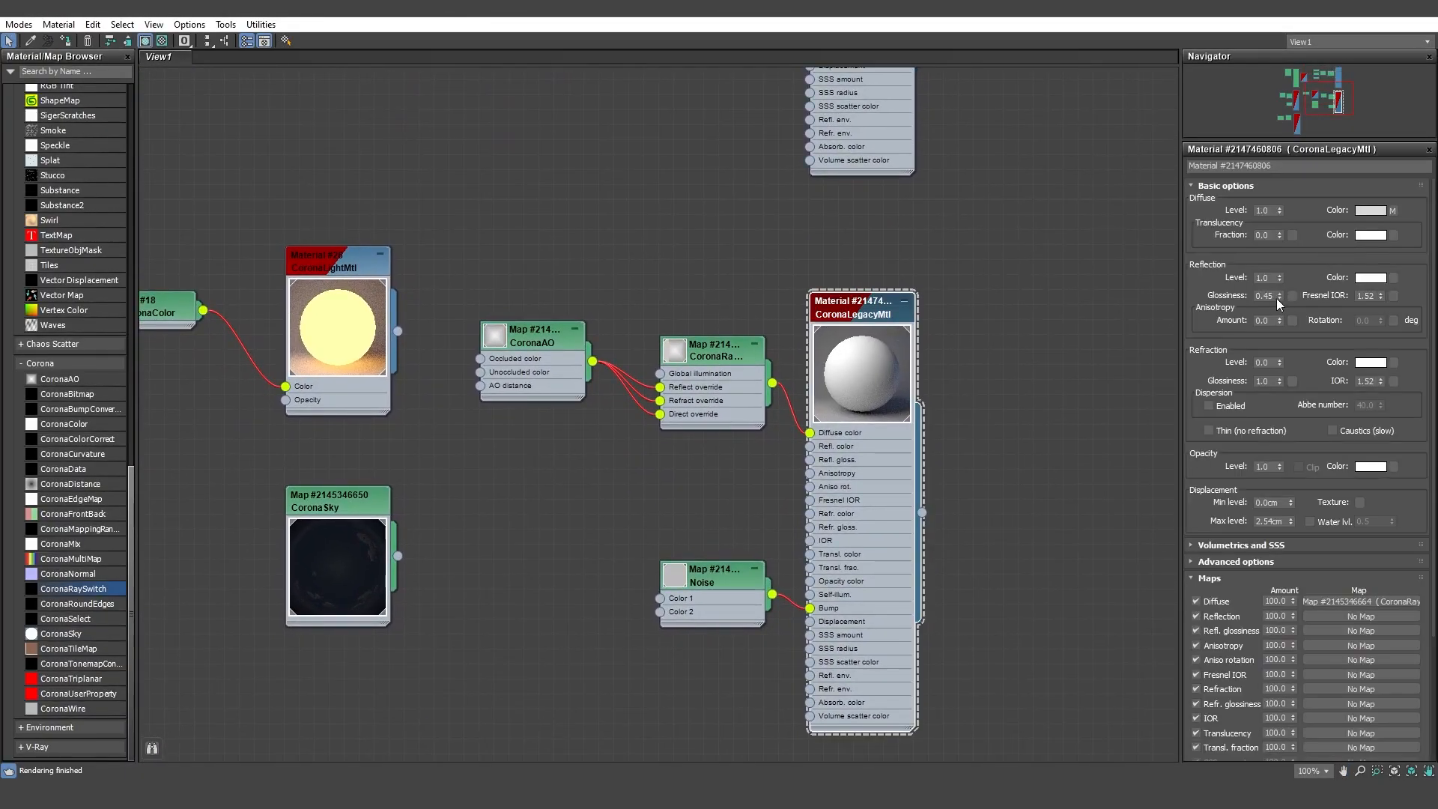
pyautogui.write('1')
pyautogui.press('Return')
pyautogui.write('0.35')
pyautogui.press('Return')
# Set the reflection glossiness of the white CoronaLegacyMtl Material #2220 to 0.4.
pyautogui.moveTo(494, 370); pyautogui.dragTo(1036, 358, button='middle')
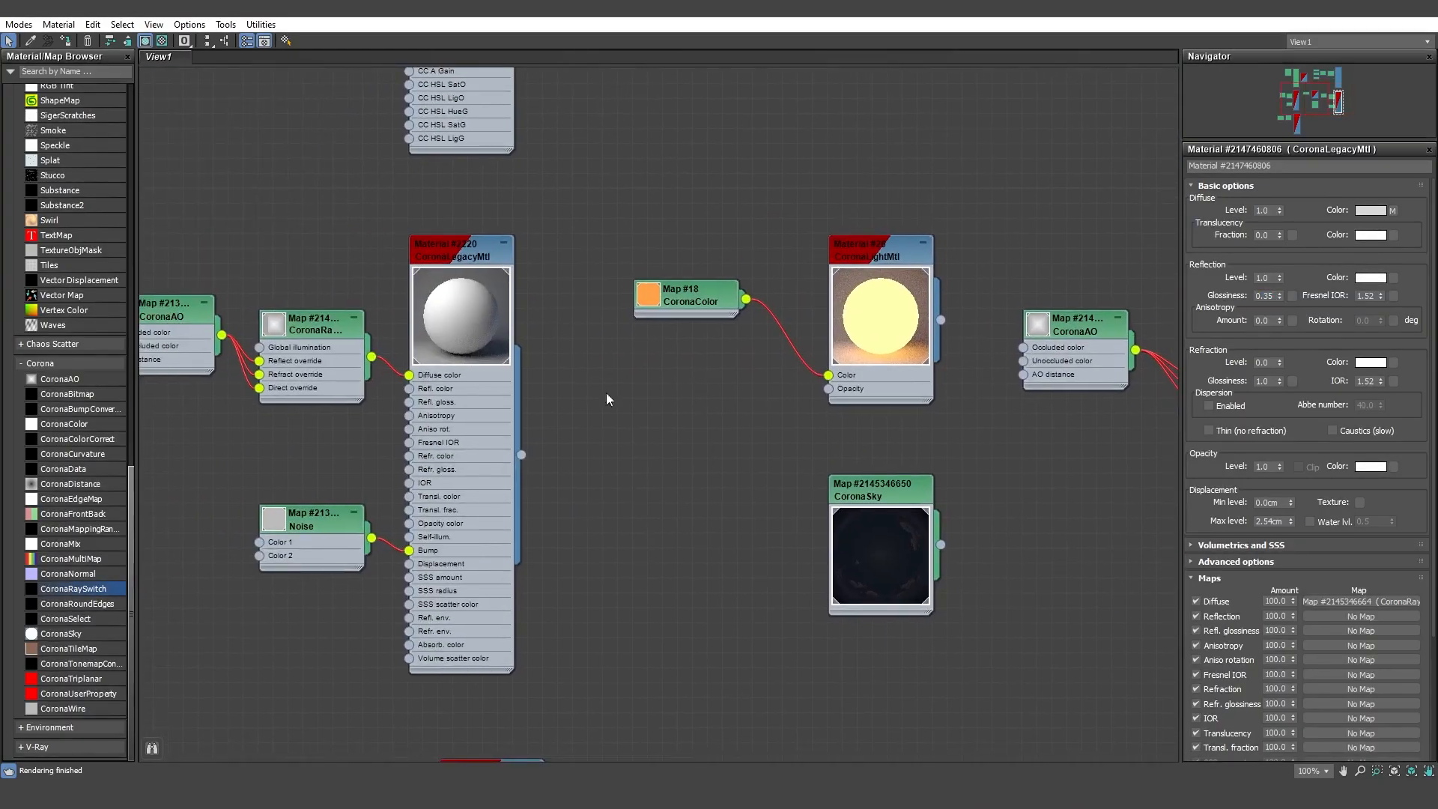
pyautogui.moveTo(577, 395); pyautogui.dragTo(732, 401, button='middle')
pyautogui.doubleClick(620, 342)
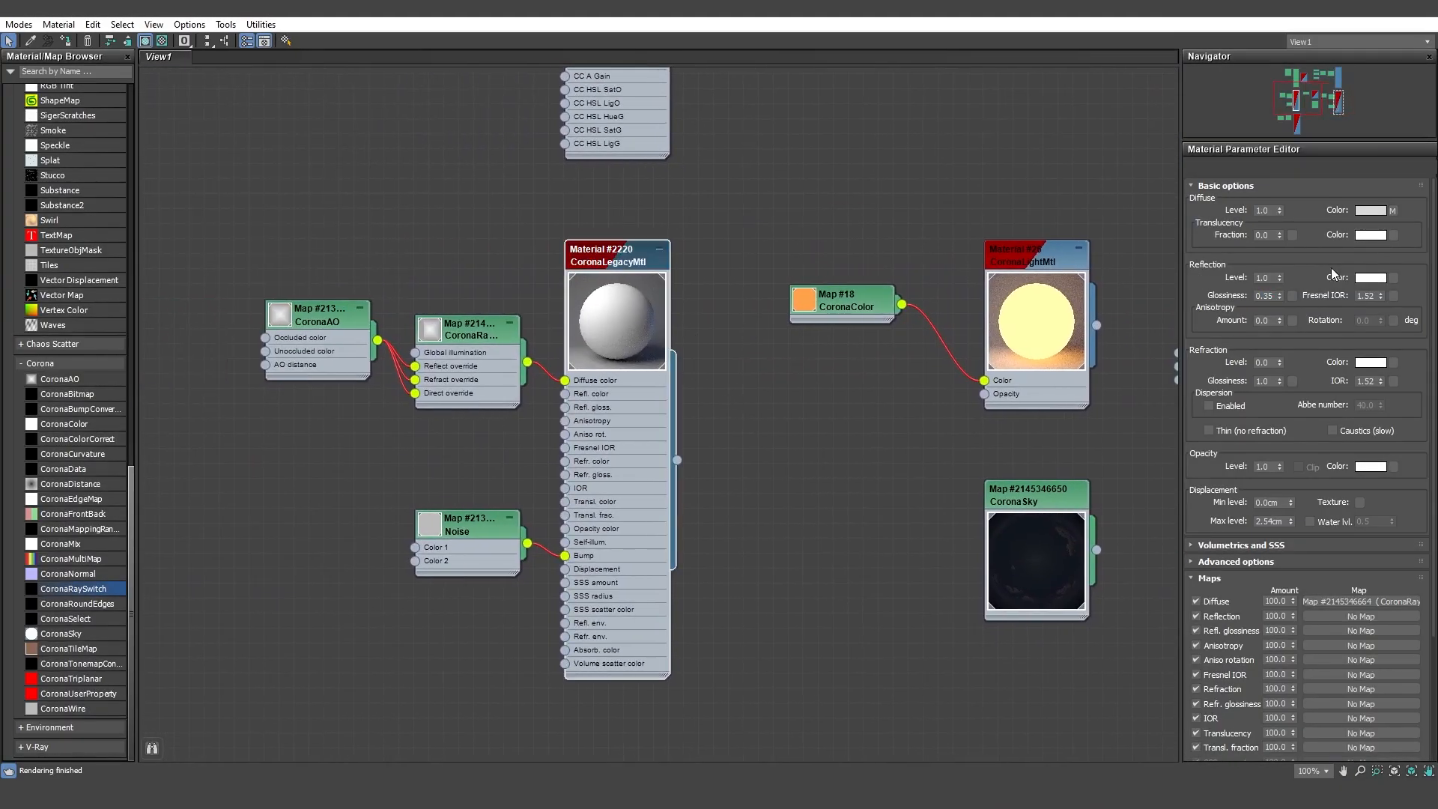
pyautogui.doubleClick(1272, 296)
pyautogui.write('0')
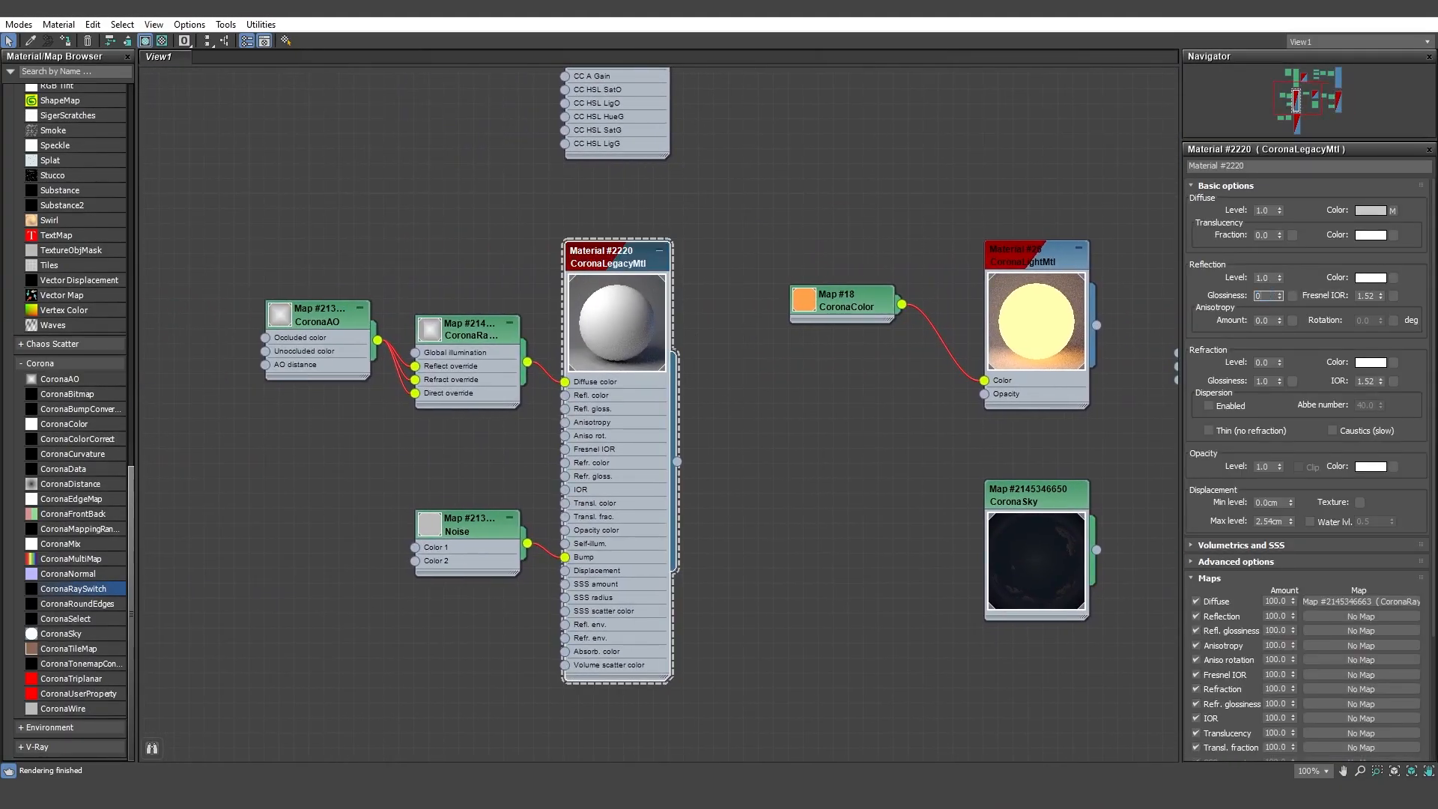
pyautogui.press('Return')
pyautogui.moveTo(1110, 393); pyautogui.dragTo(894, 418, button='middle')
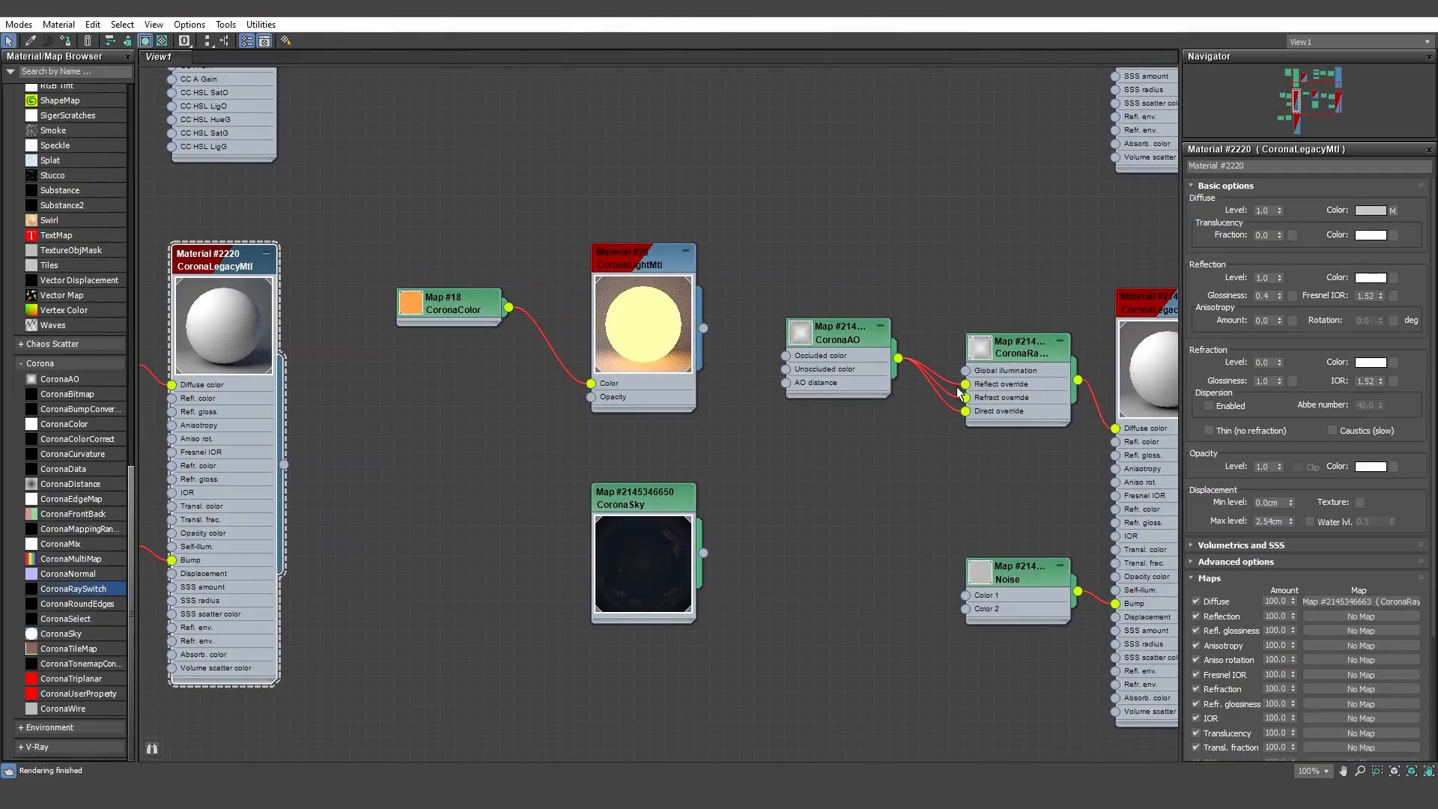
pyautogui.click(999, 358)
pyautogui.doubleClick(1002, 358)
pyautogui.click(1280, 224)
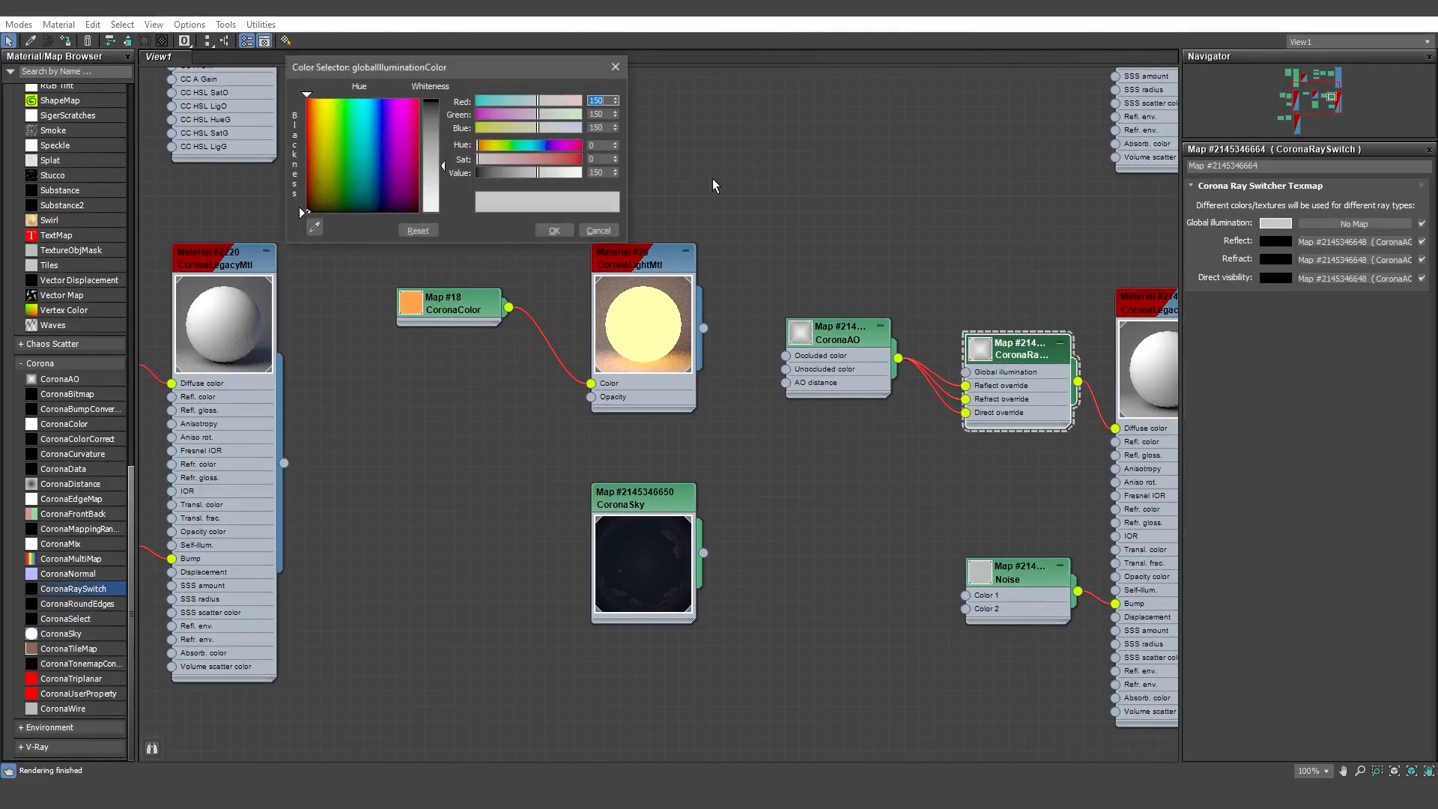
pyautogui.click(604, 173)
pyautogui.write('155')
pyautogui.write('160')
pyautogui.press('Return')
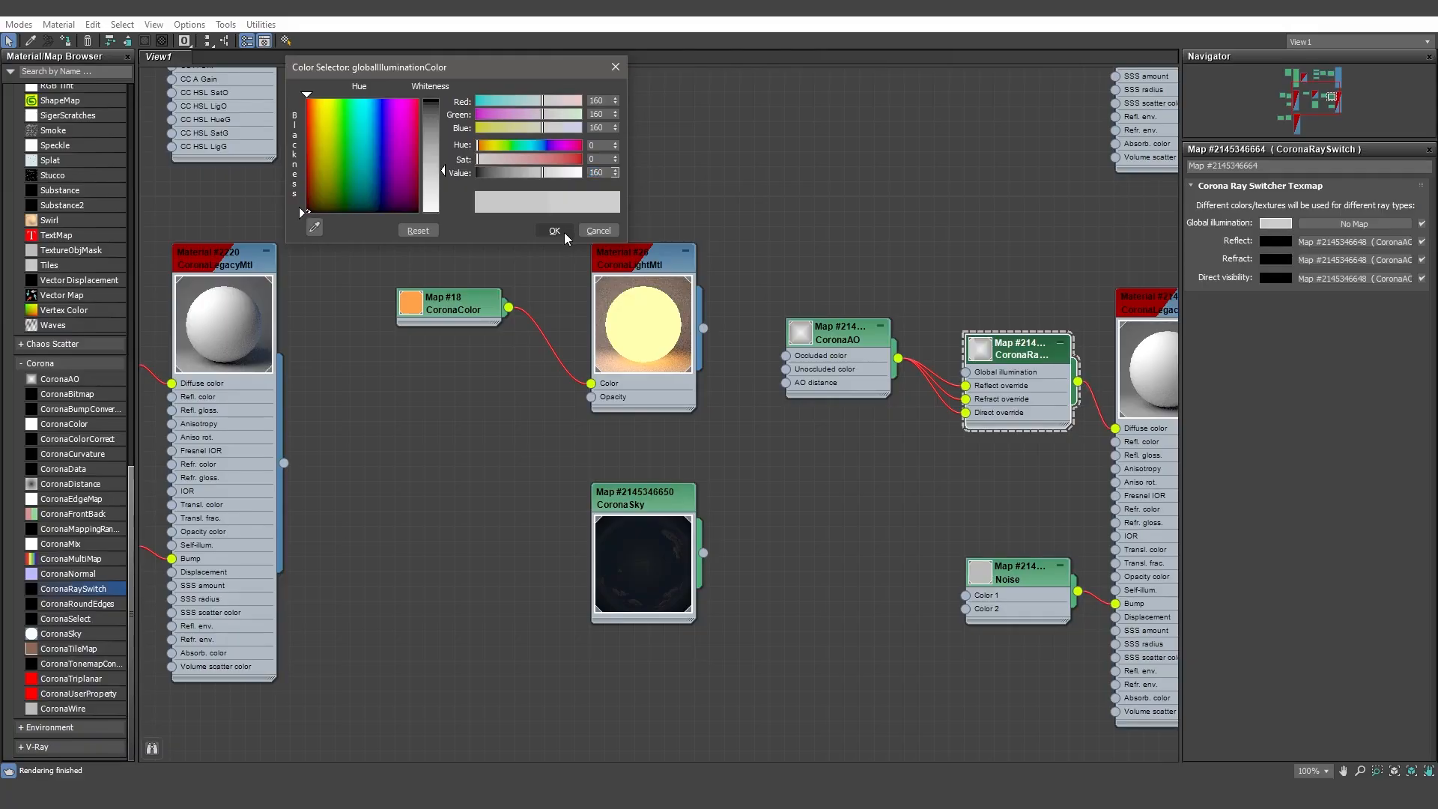
pyautogui.click(563, 232)
# Run another interactive render to check the adjusted materials, then stop it.
pyautogui.moveTo(1022, 285); pyautogui.dragTo(946, 334, button='middle')
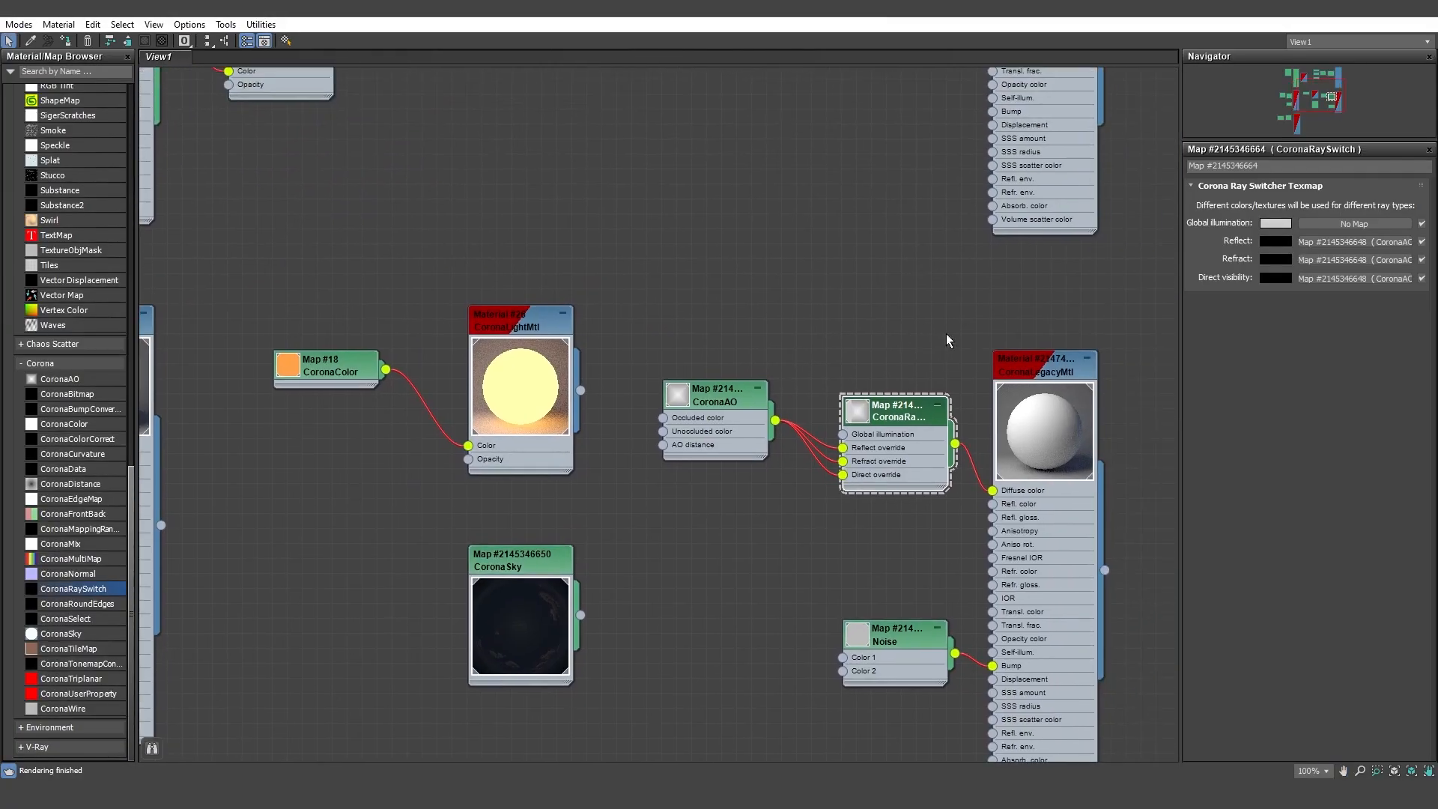
pyautogui.click(1349, 14)
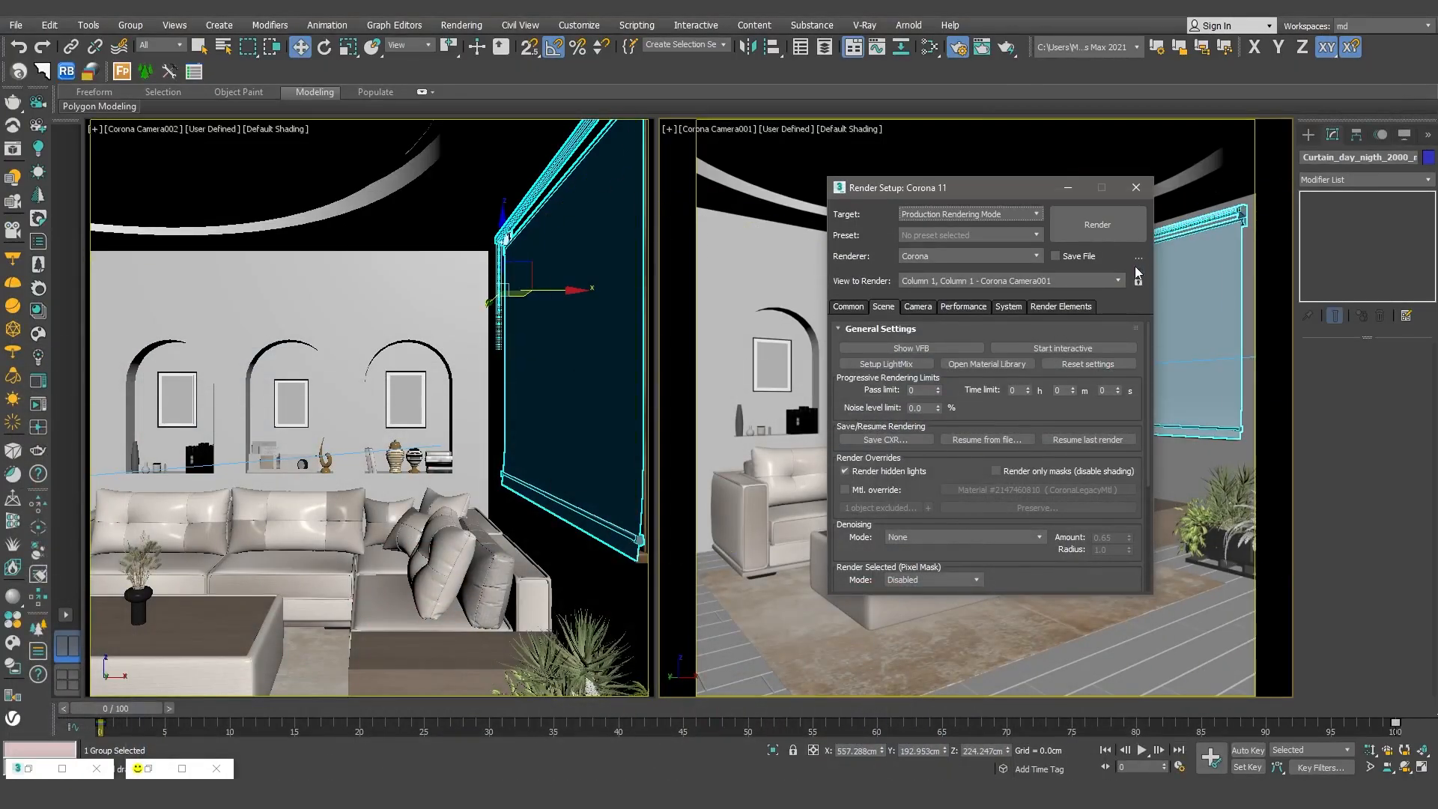
pyautogui.click(1100, 347)
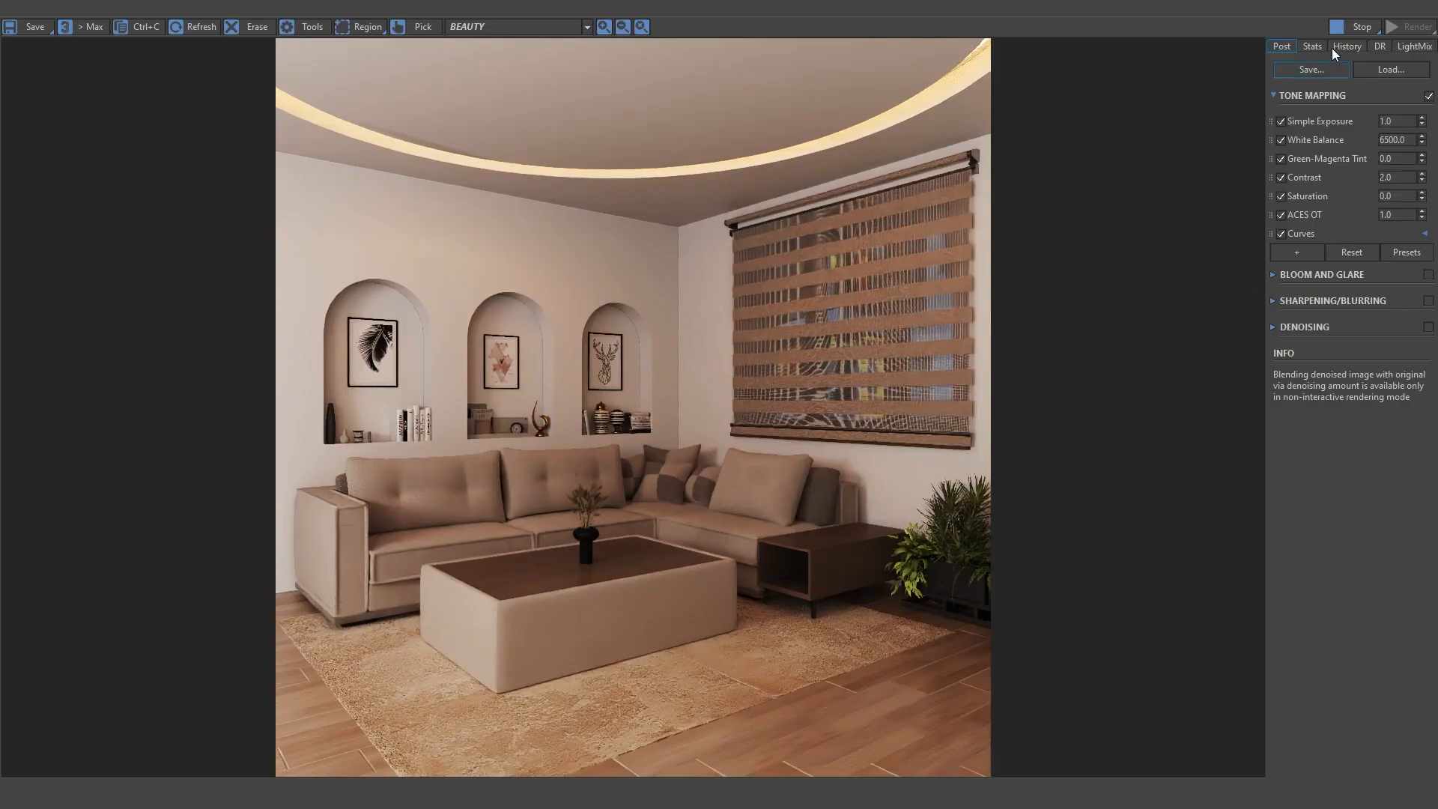
pyautogui.click(1341, 32)
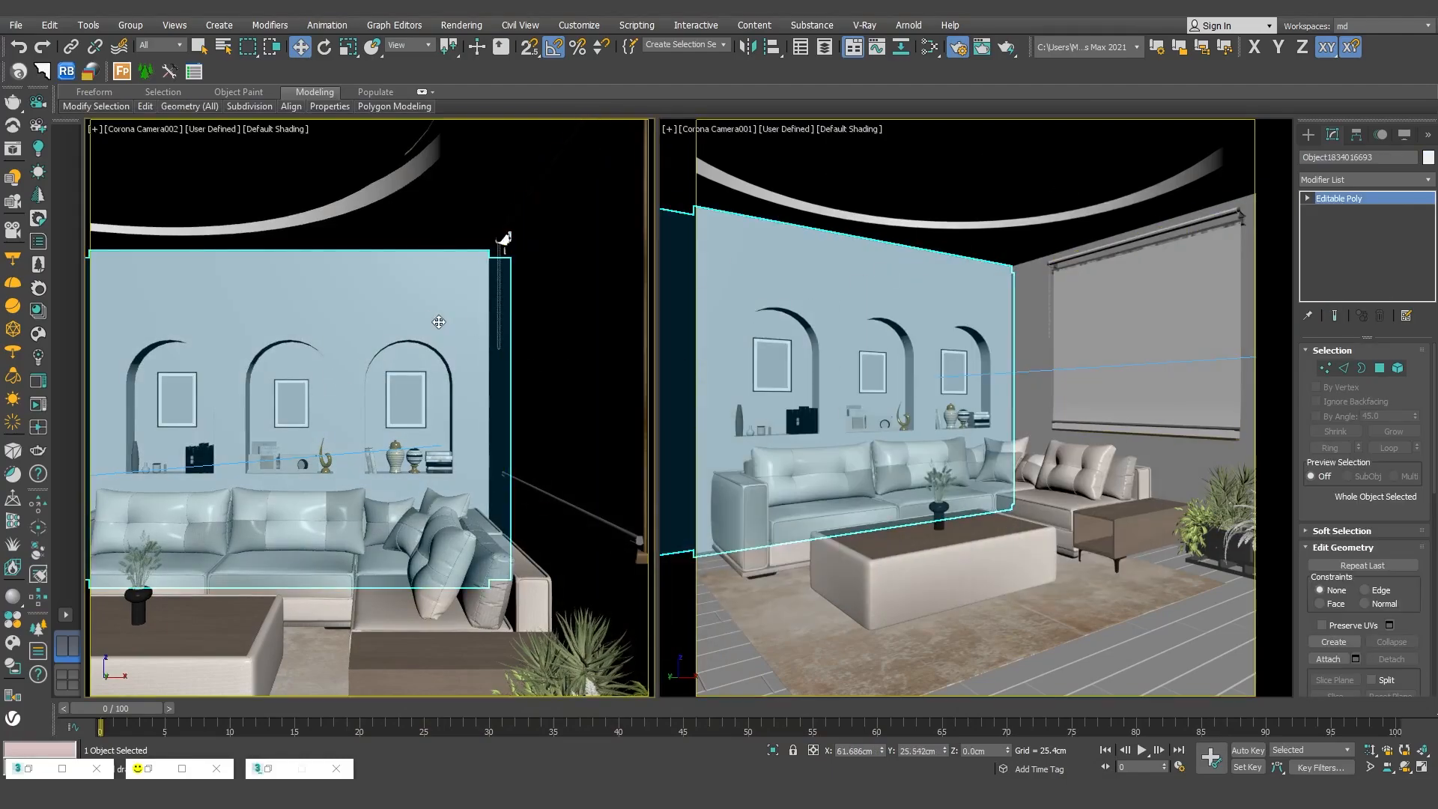
# Switch the Corona Camera002 view to Perspective and set the intensity of Corona Light005 to 13.
pyautogui.press('p')
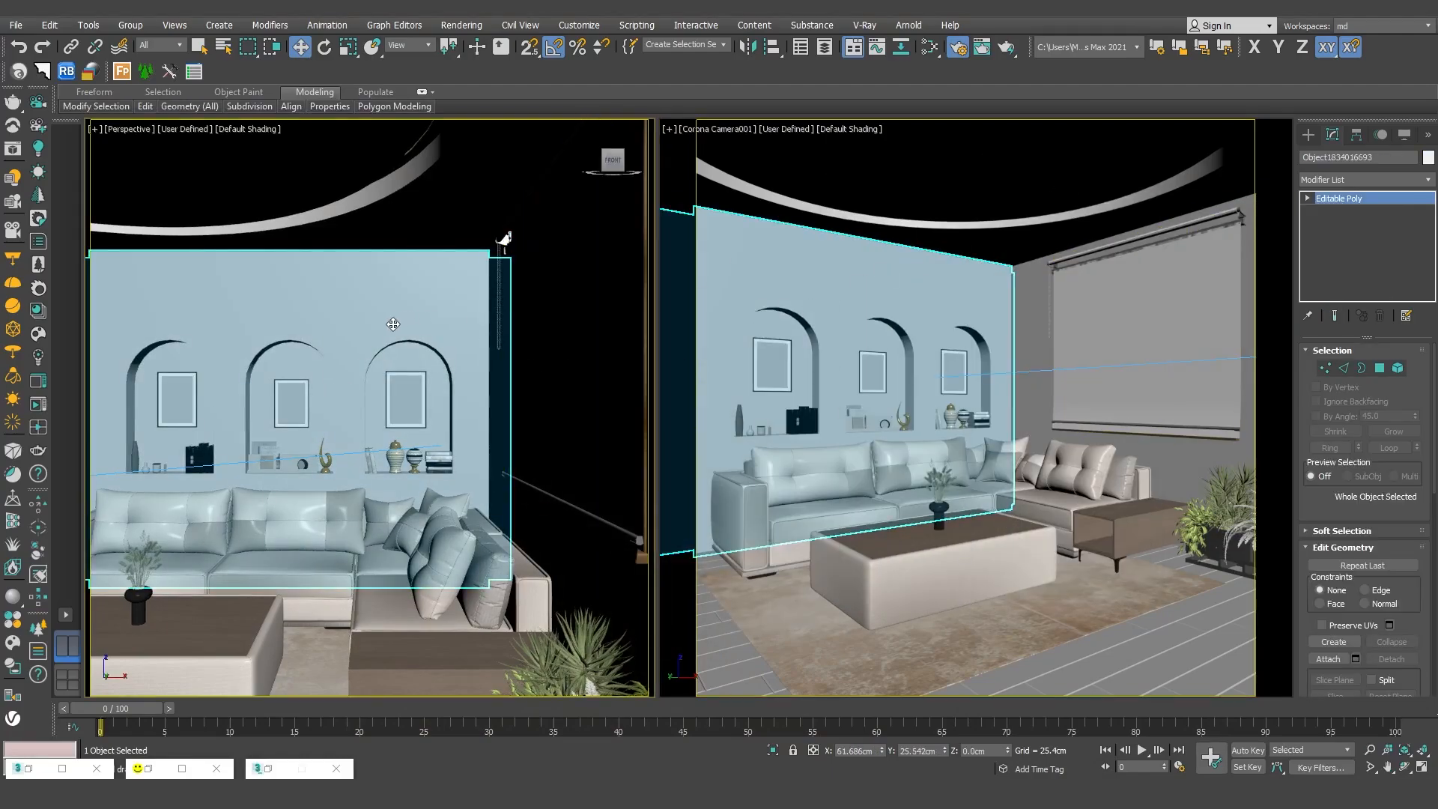
pyautogui.moveTo(391, 325); pyautogui.dragTo(539, 345, button='middle')
pyautogui.click(128, 330)
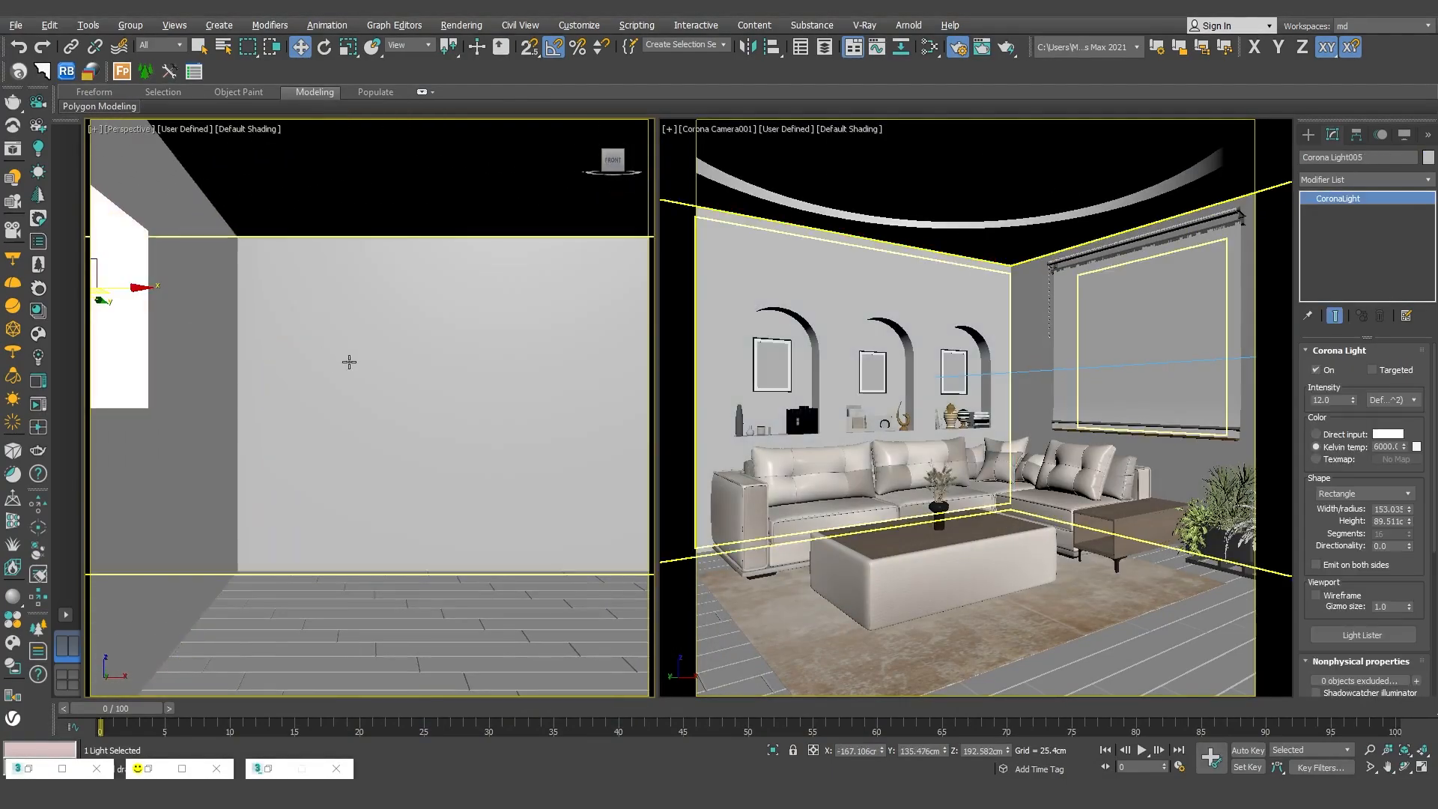
pyautogui.keyDown('alt'); pyautogui.moveTo(350, 363); pyautogui.dragTo(247, 367, button='middle'); pyautogui.keyUp('alt')
pyautogui.moveTo(247, 367); pyautogui.dragTo(340, 378, button='middle')
pyautogui.scroll(-2, 340, 377)
pyautogui.moveTo(340, 378); pyautogui.dragTo(421, 383, button='middle')
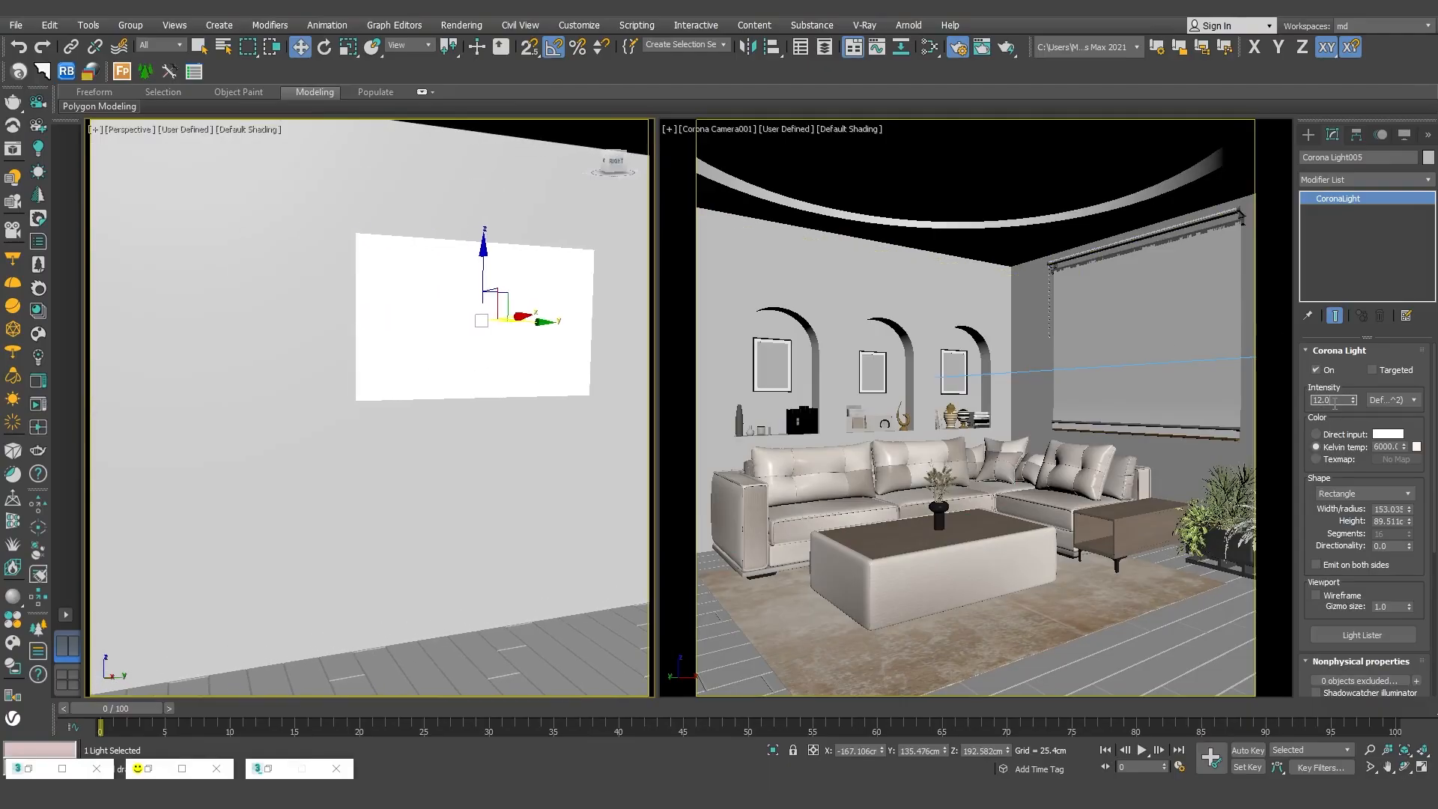
pyautogui.write('13')
pyautogui.press('Return')
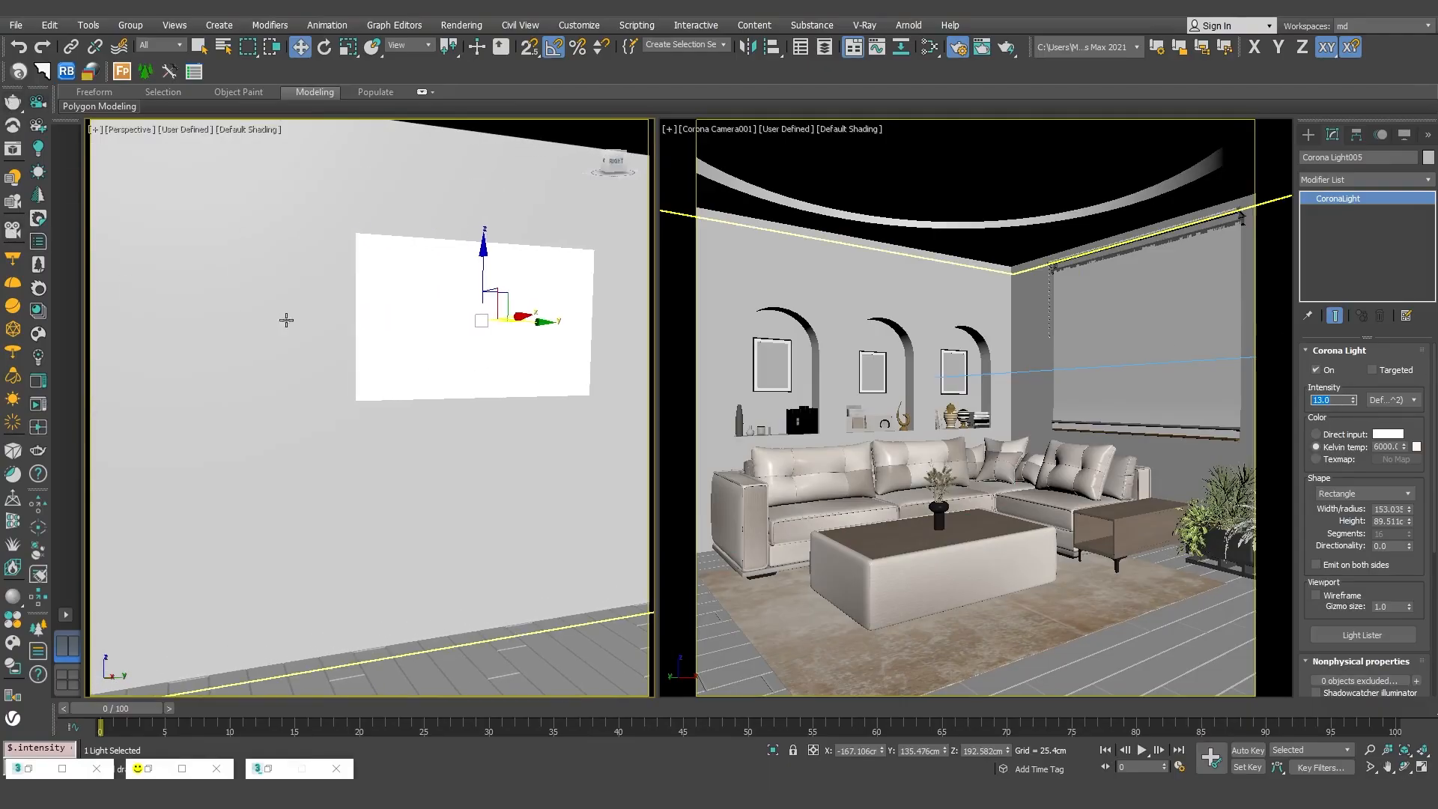
# Set the intensity of the 120 x 70 cm rectangular Corona Light007 to 7.
pyautogui.moveTo(303, 335); pyautogui.dragTo(599, 340, button='middle')
pyautogui.click(411, 334)
pyautogui.scroll(-2, 479, 341)
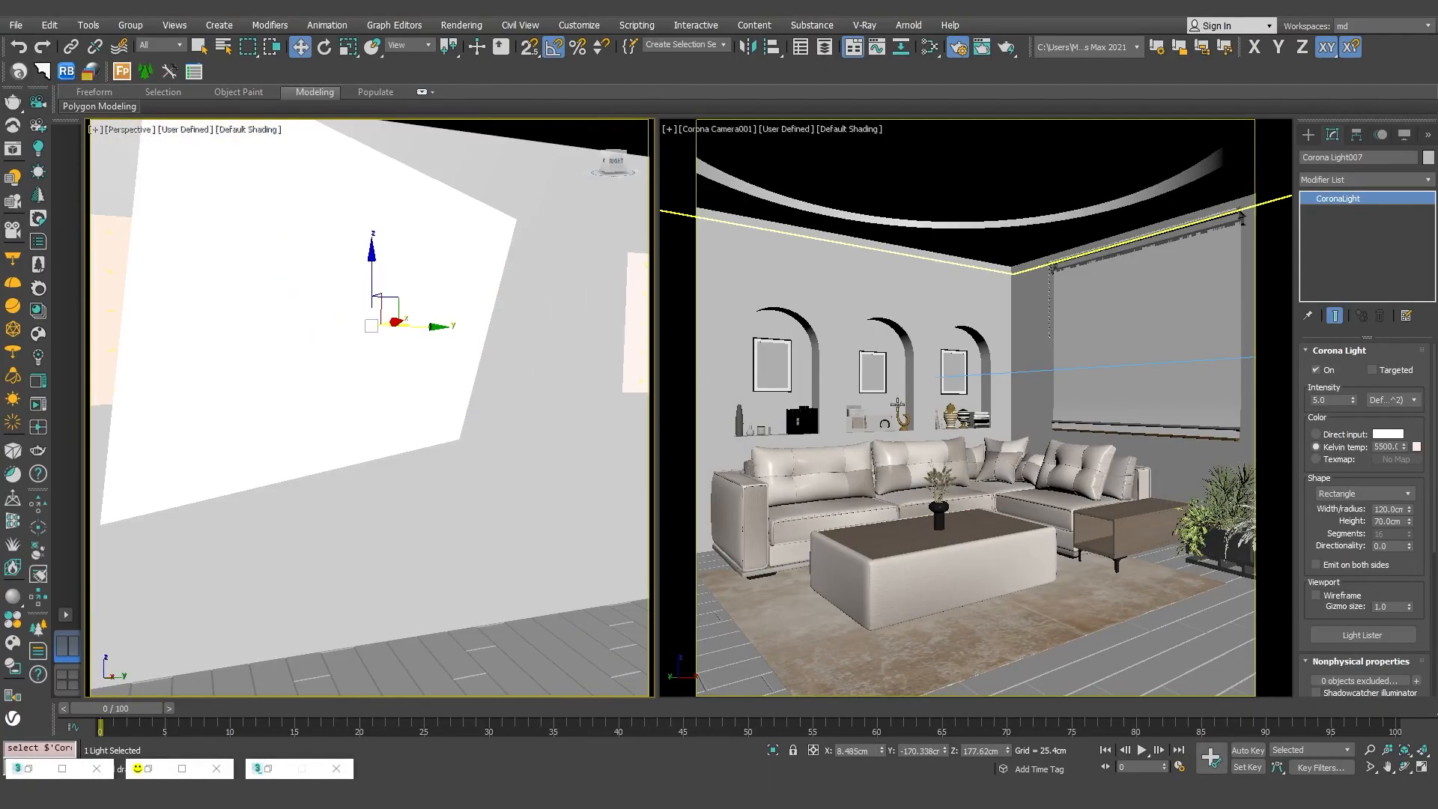
pyautogui.doubleClick(1335, 399)
pyautogui.write('10')
pyautogui.press('Return')
pyautogui.scroll(-3, 466, 397)
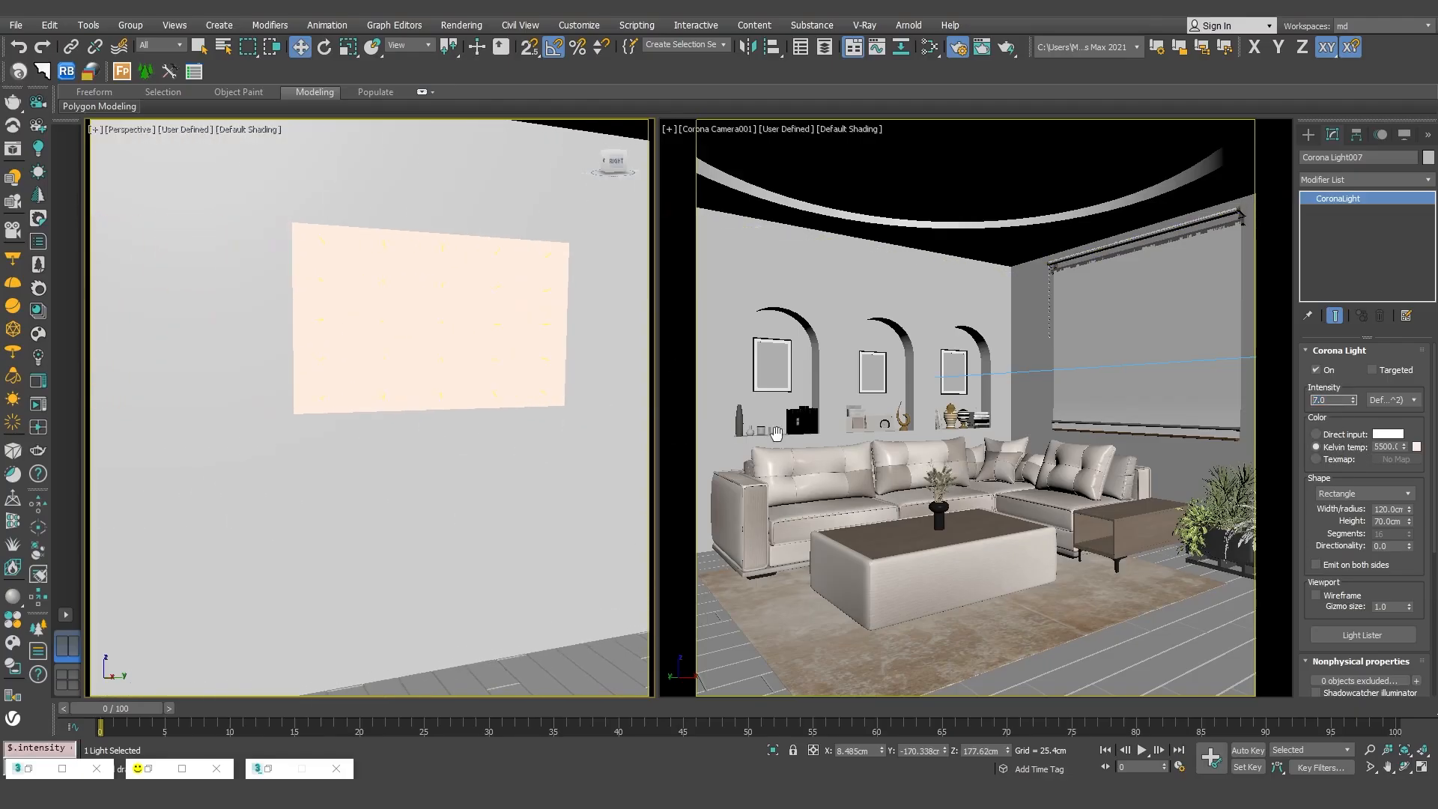
# Set the intensity of Corona Light006 to 12.
pyautogui.doubleClick(1337, 400)
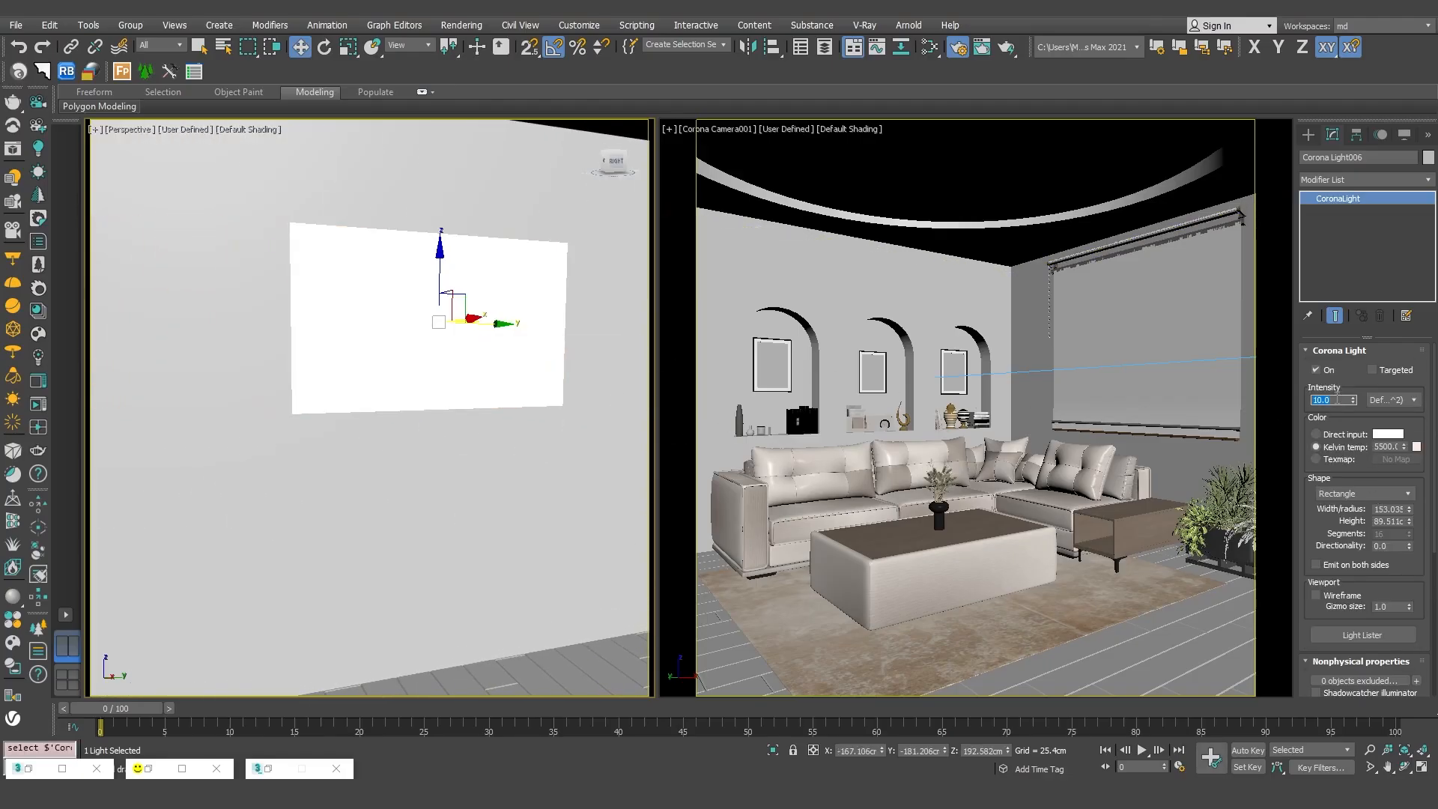
pyautogui.write('12')
pyautogui.press('Return')
# Set the Kelvin temperature of Corona Light007 to 5900.
pyautogui.moveTo(543, 376); pyautogui.dragTo(350, 353, button='middle')
pyautogui.click(349, 354)
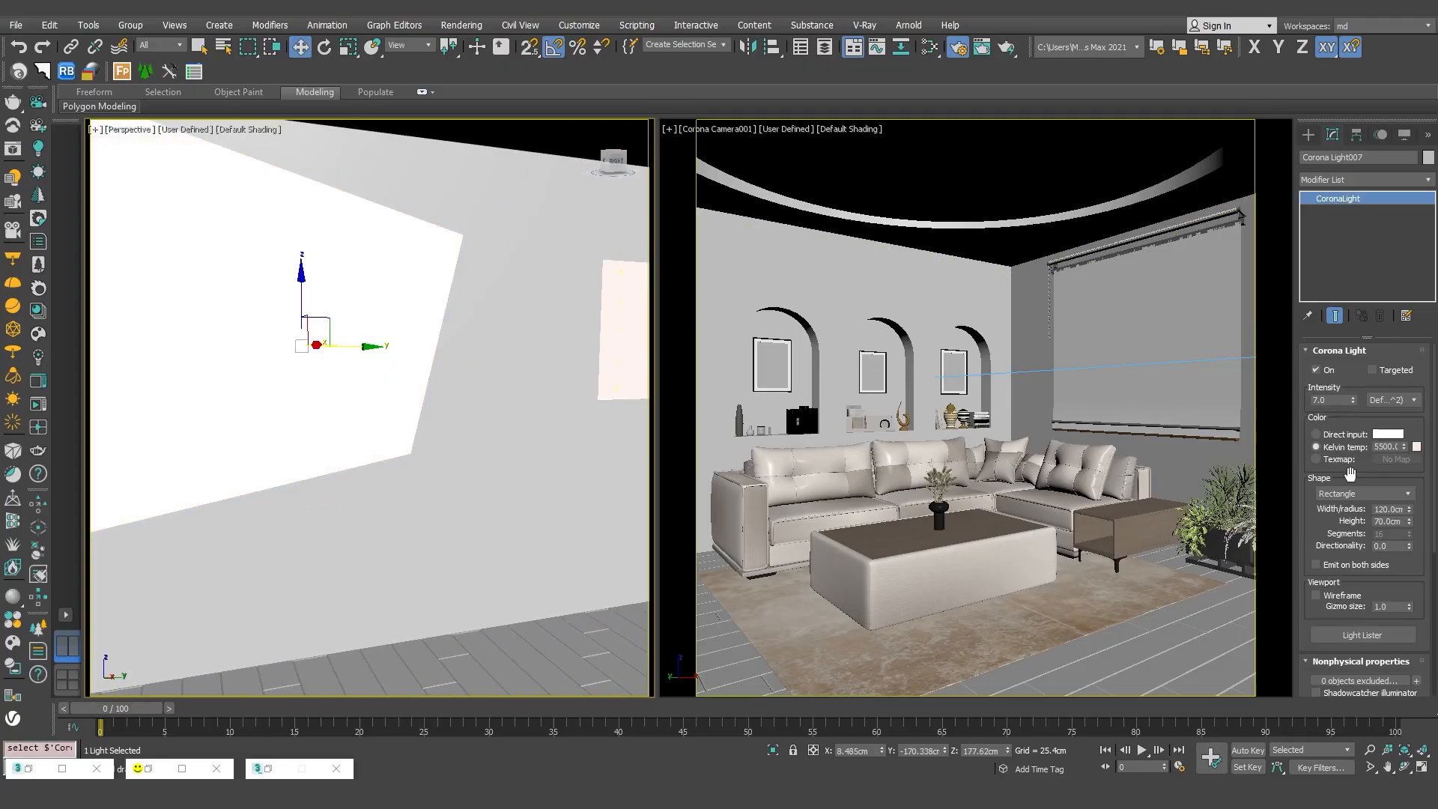
pyautogui.doubleClick(1386, 446)
pyautogui.write('5900')
pyautogui.press('Return')
# Set Corona Light005 to a Kelvin temperature of 6100 and an intensity of 14.
pyautogui.moveTo(584, 371); pyautogui.dragTo(425, 374, button='middle')
pyautogui.click(480, 368)
pyautogui.doubleClick(1386, 447)
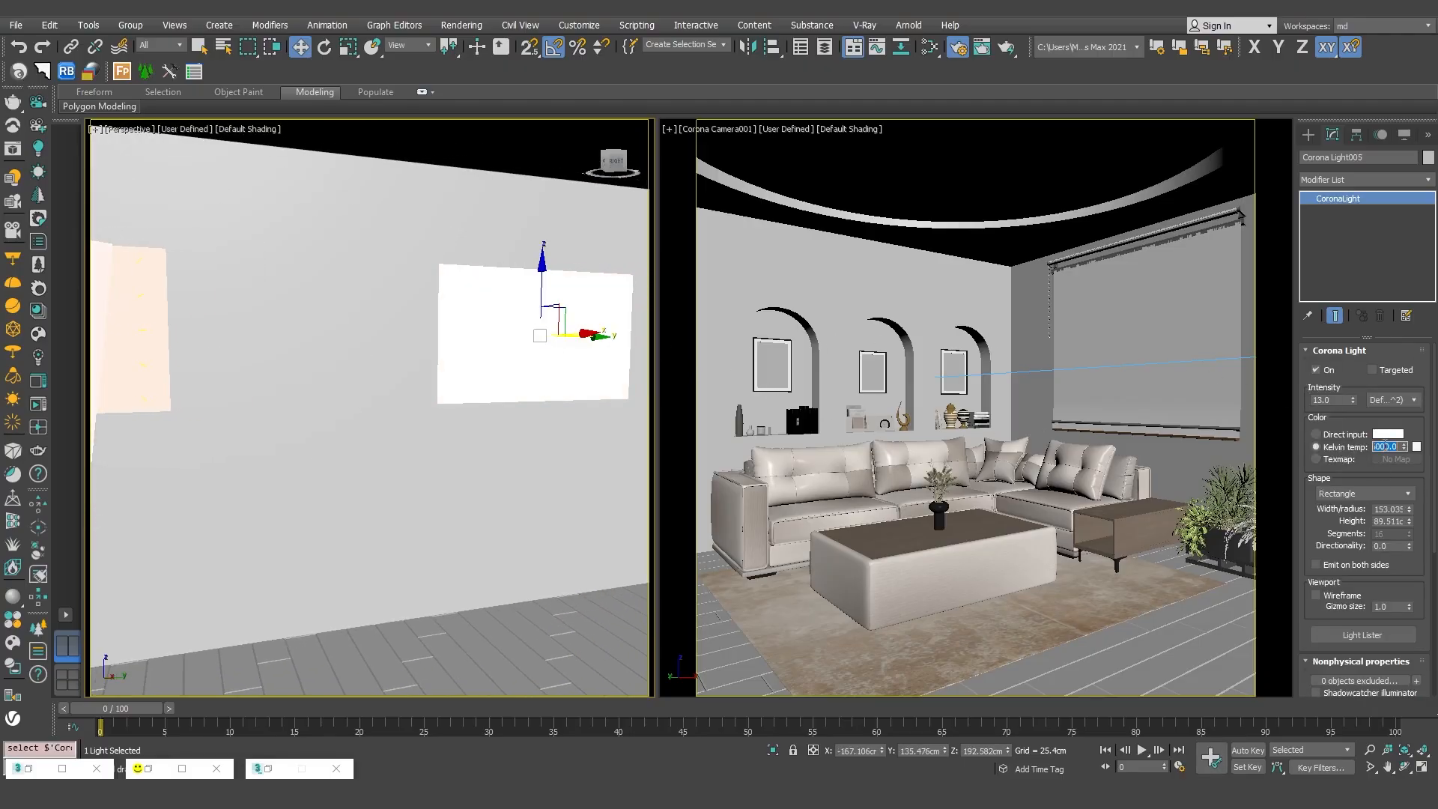
pyautogui.write('6100')
pyautogui.press('Return')
pyautogui.doubleClick(1327, 400)
pyautogui.write('14')
pyautogui.press('Return')
# Render the Corona Camera001 view, set the tone mapping contrast to 2.50 and adjust the simple exposure.
pyautogui.click(1038, 407)
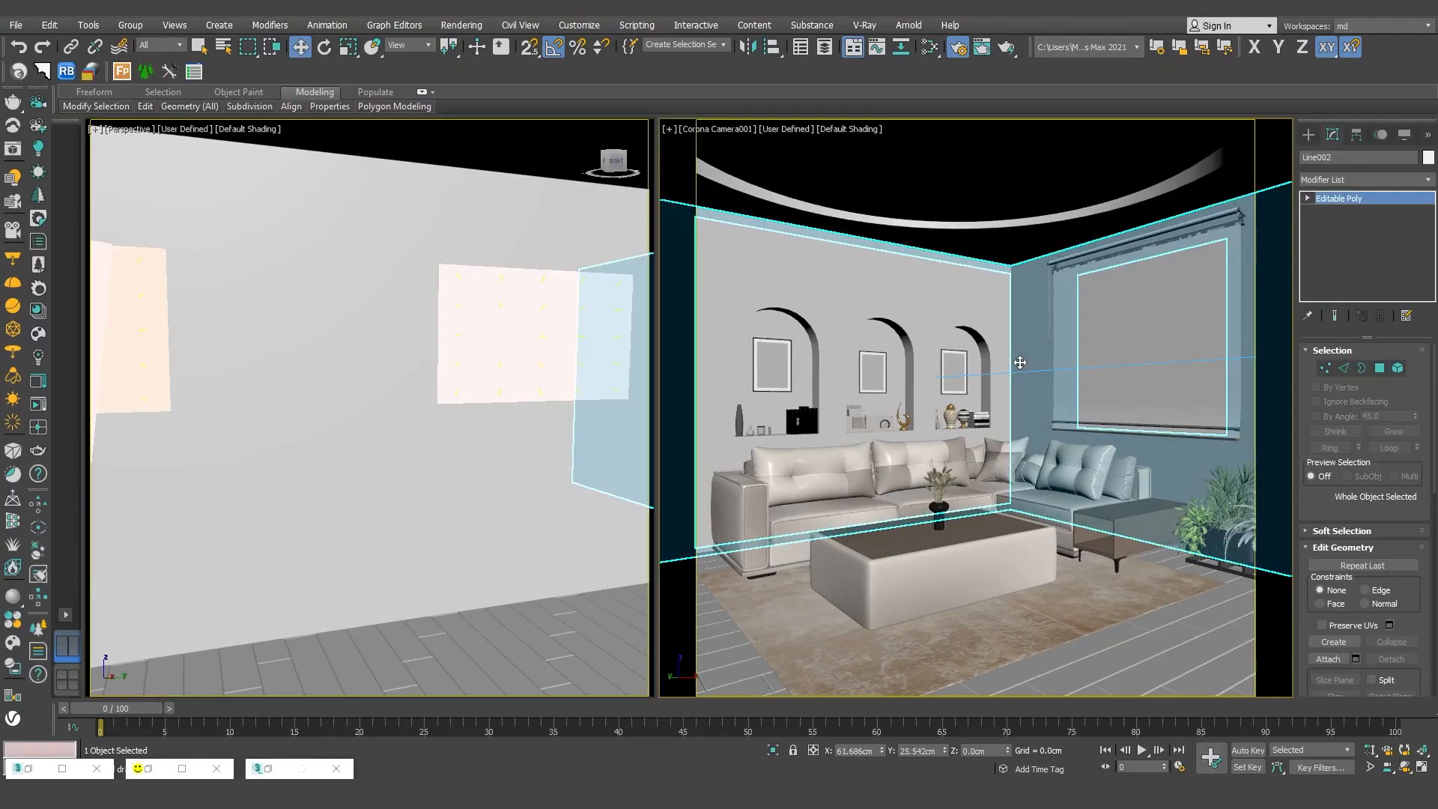
pyautogui.hotkey('shift', 'q')
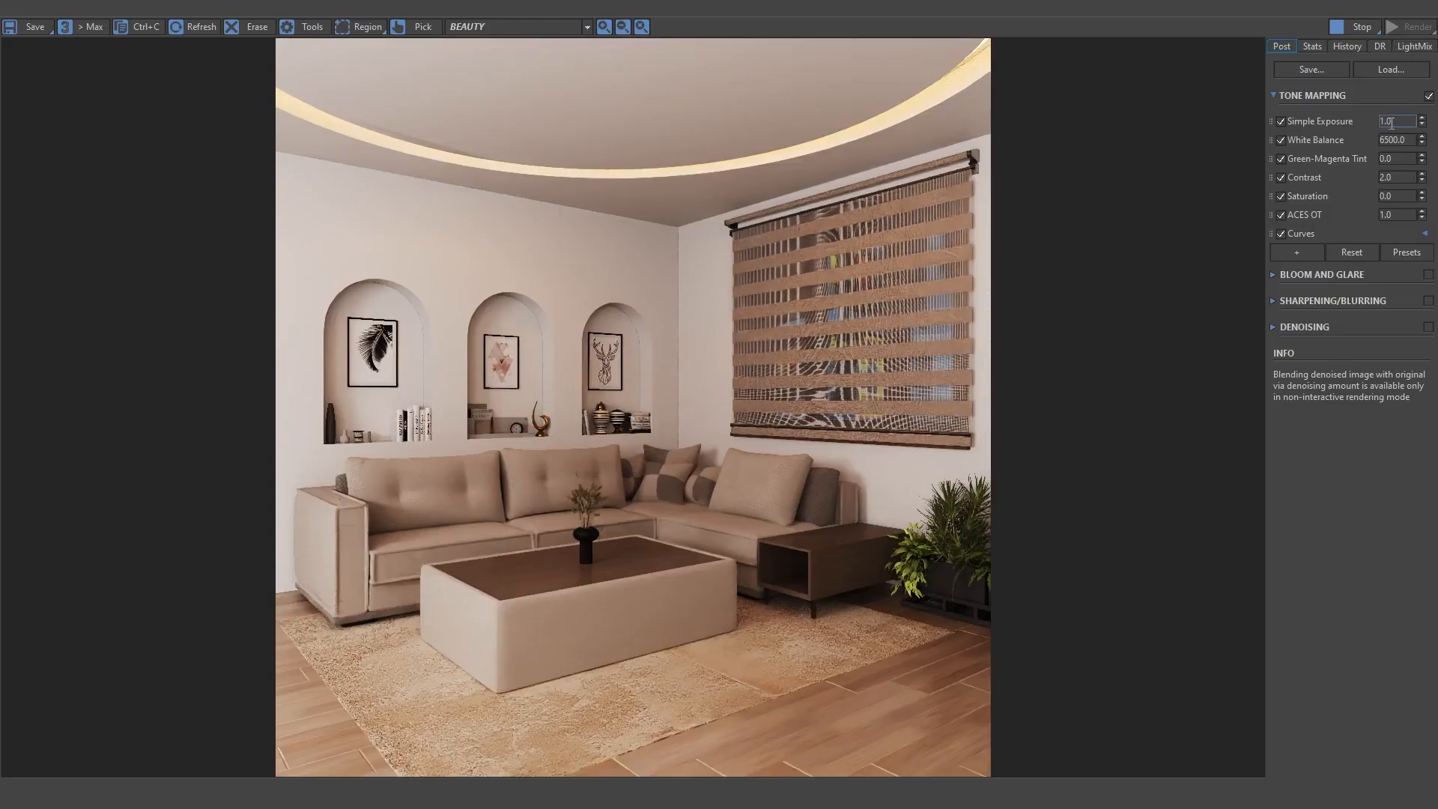
pyautogui.click(1396, 178)
pyautogui.write('2.50')
pyautogui.press('Return')
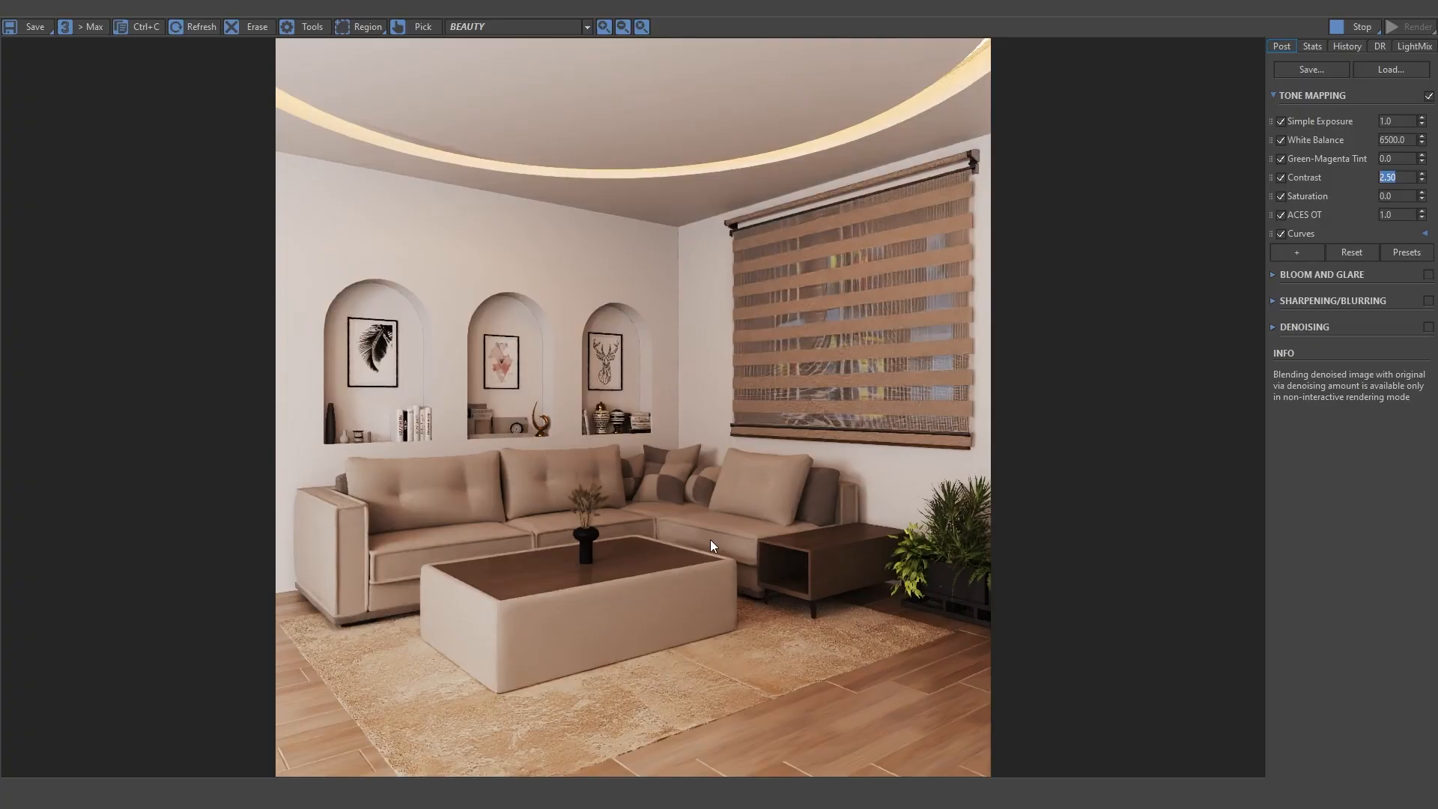
pyautogui.doubleClick(1396, 125)
pyautogui.write('1')
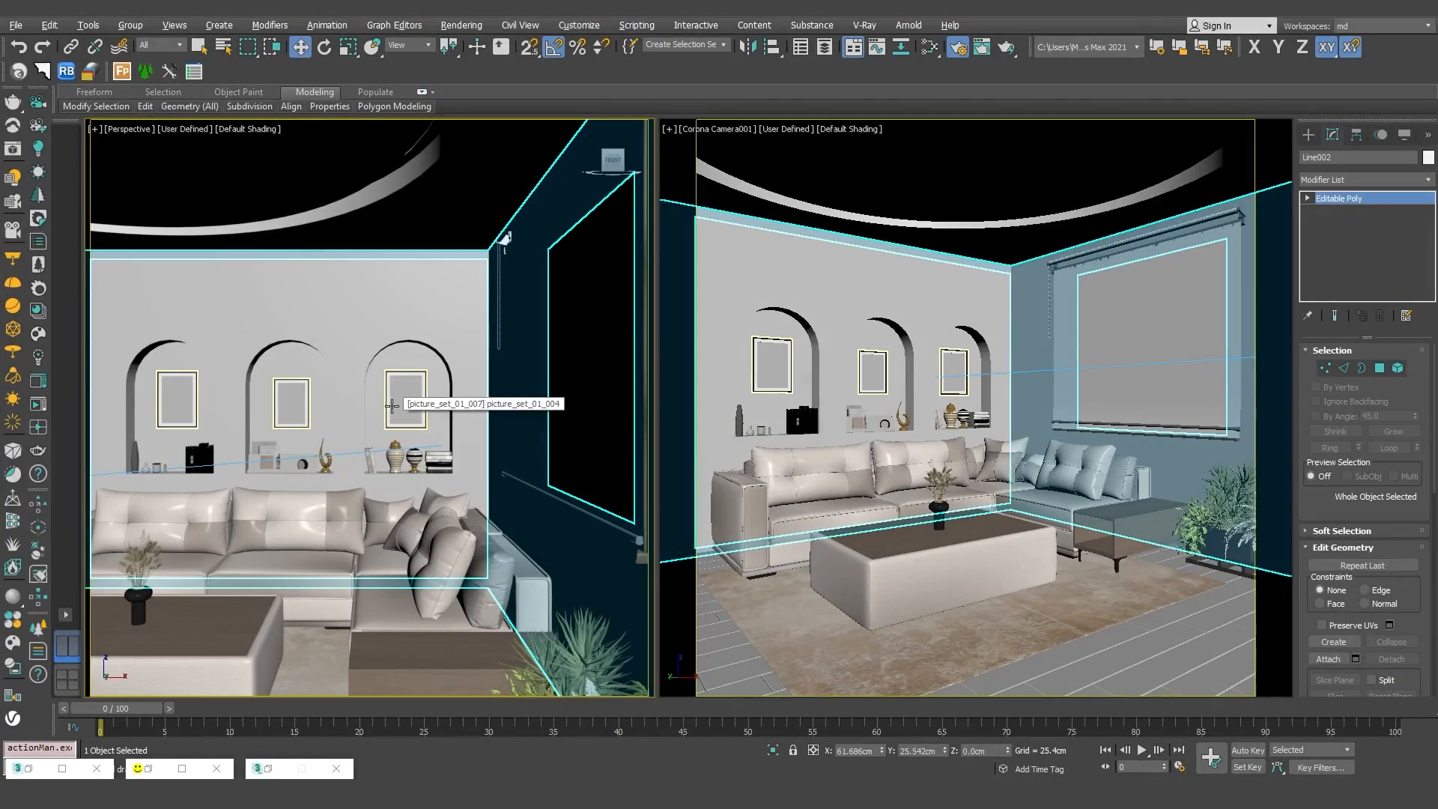
# Select Corona Light007, the rectangular light behind the camera, and rotate it about its vertical axis.
pyautogui.moveTo(391, 405); pyautogui.dragTo(543, 411, button='middle')
pyautogui.scroll(-2, 451, 410)
pyautogui.scroll(2, 379, 382)
pyautogui.click(485, 331)
pyautogui.keyDown('alt'); pyautogui.moveTo(491, 335); pyautogui.dragTo(425, 376, button='middle'); pyautogui.keyUp('alt')
pyautogui.moveTo(395, 369); pyautogui.dragTo(347, 372)
pyautogui.keyDown('alt'); pyautogui.moveTo(307, 379); pyautogui.dragTo(368, 391, button='middle'); pyautogui.keyUp('alt')
pyautogui.press('e')
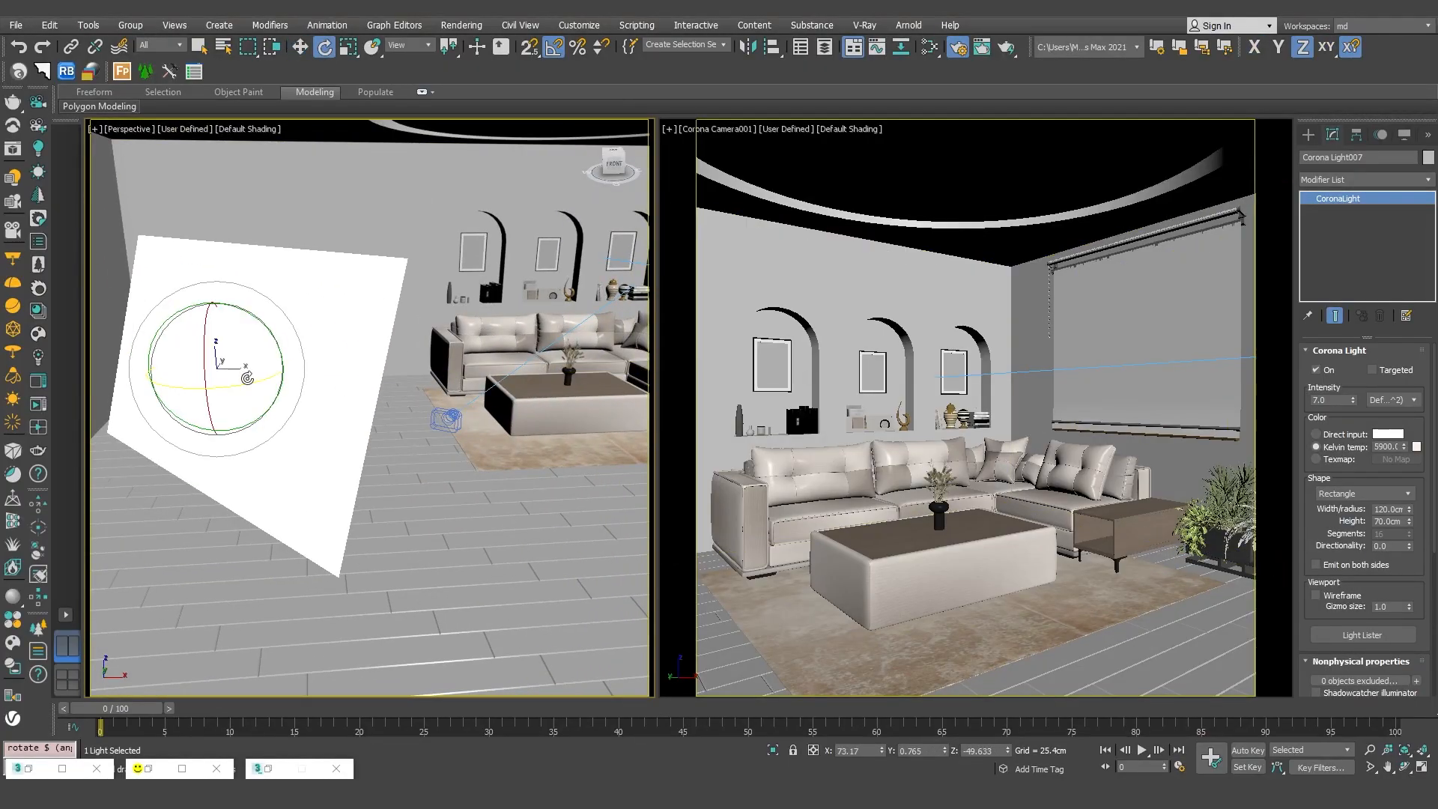
pyautogui.moveTo(228, 384); pyautogui.dragTo(381, 368)
# Move Corona Light007 to a new position and height near the camera in the open part of the room.
pyautogui.press('w')
pyautogui.moveTo(381, 368); pyautogui.dragTo(127, 377, button='middle')
pyautogui.moveTo(630, 400); pyautogui.dragTo(259, 397, button='middle')
pyautogui.moveTo(305, 339); pyautogui.dragTo(417, 334)
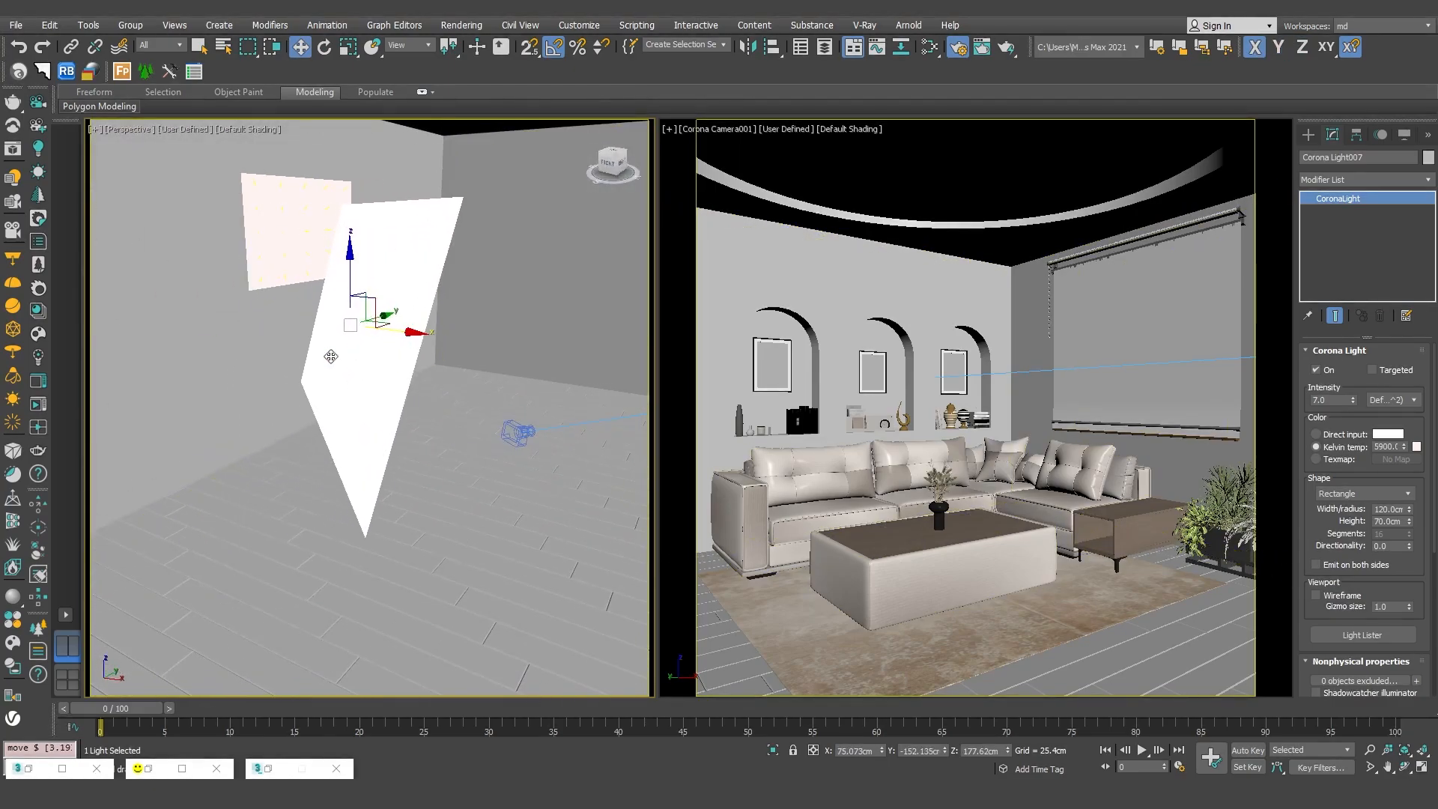
pyautogui.keyDown('alt'); pyautogui.moveTo(330, 356); pyautogui.dragTo(346, 254, button='middle'); pyautogui.keyUp('alt')
pyautogui.moveTo(349, 254); pyautogui.dragTo(350, 298)
pyautogui.moveTo(347, 356); pyautogui.dragTo(434, 347)
pyautogui.keyDown('alt'); pyautogui.moveTo(434, 350); pyautogui.dragTo(376, 370, button='middle'); pyautogui.keyUp('alt')
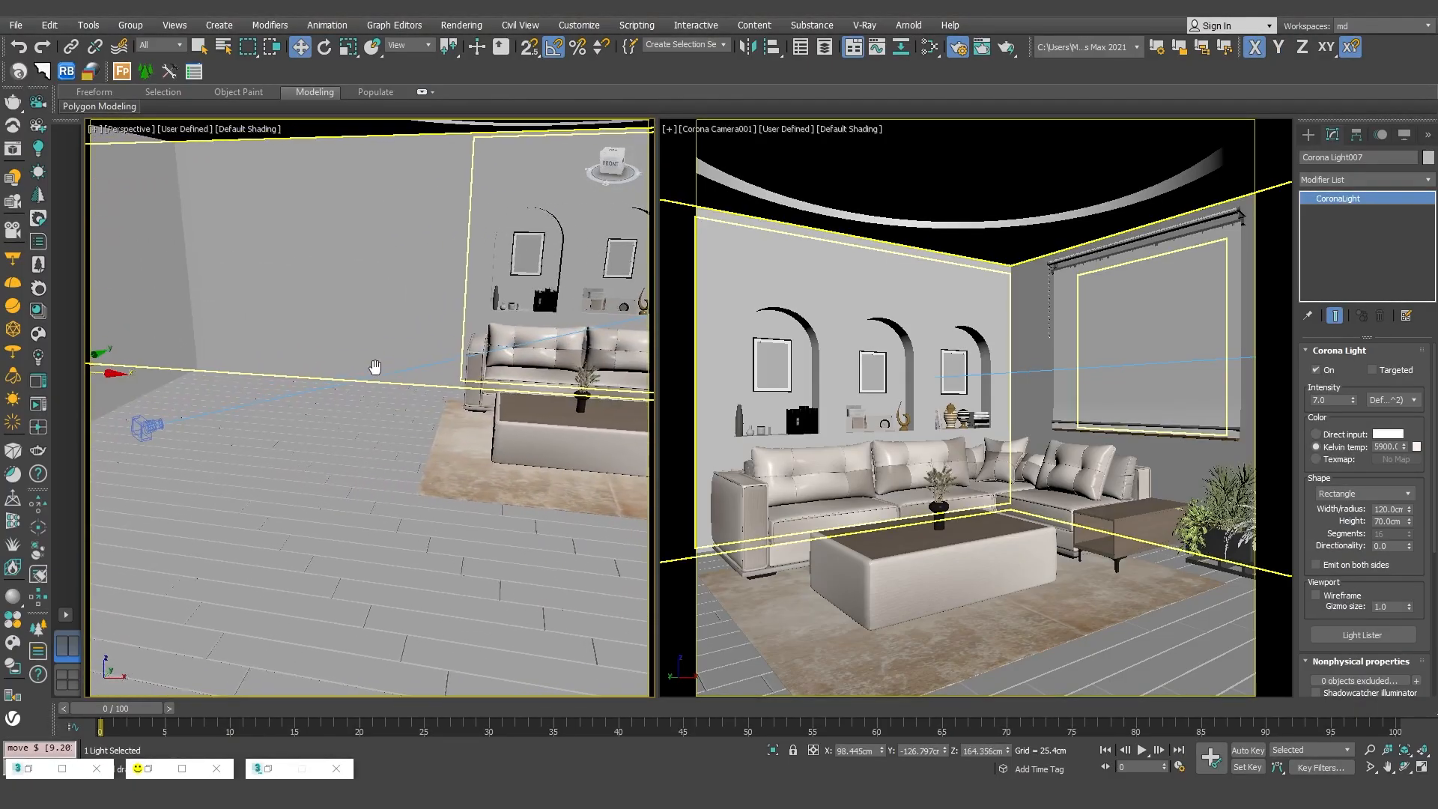
# Select Corona Camera002 and show its view in place of the perspective view.
pyautogui.click(160, 426)
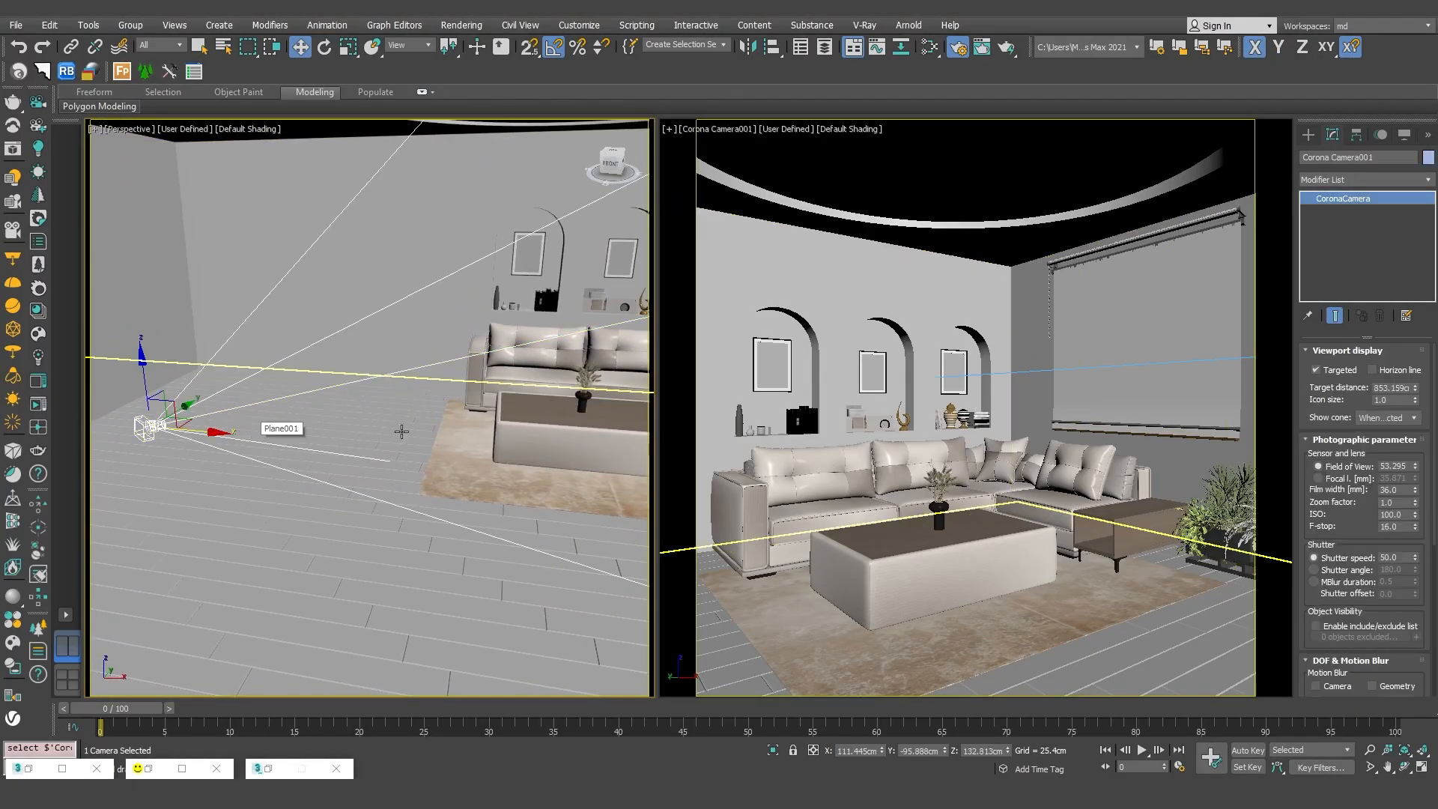
pyautogui.moveTo(457, 431); pyautogui.dragTo(244, 428, button='middle')
pyautogui.click(508, 397)
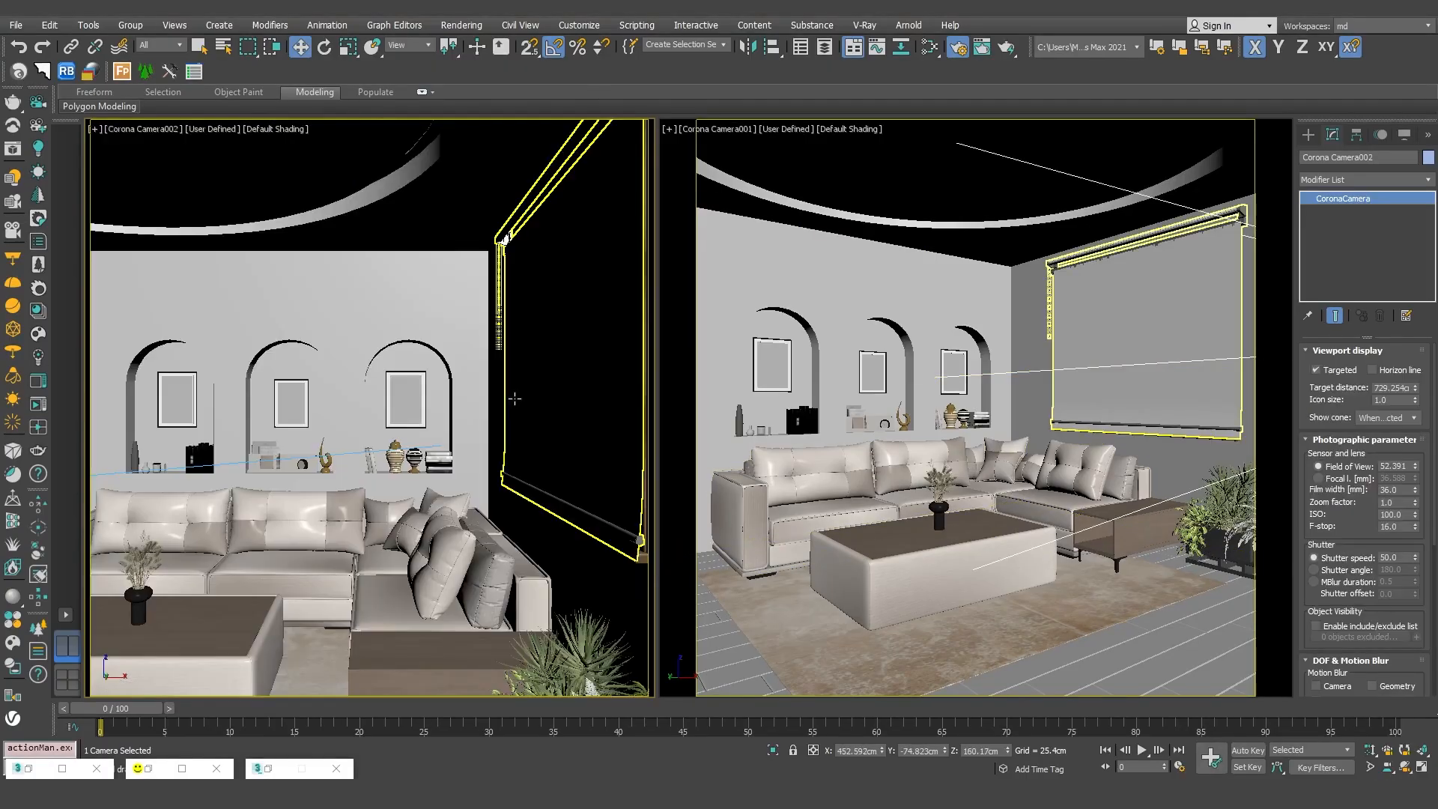
pyautogui.press('c')
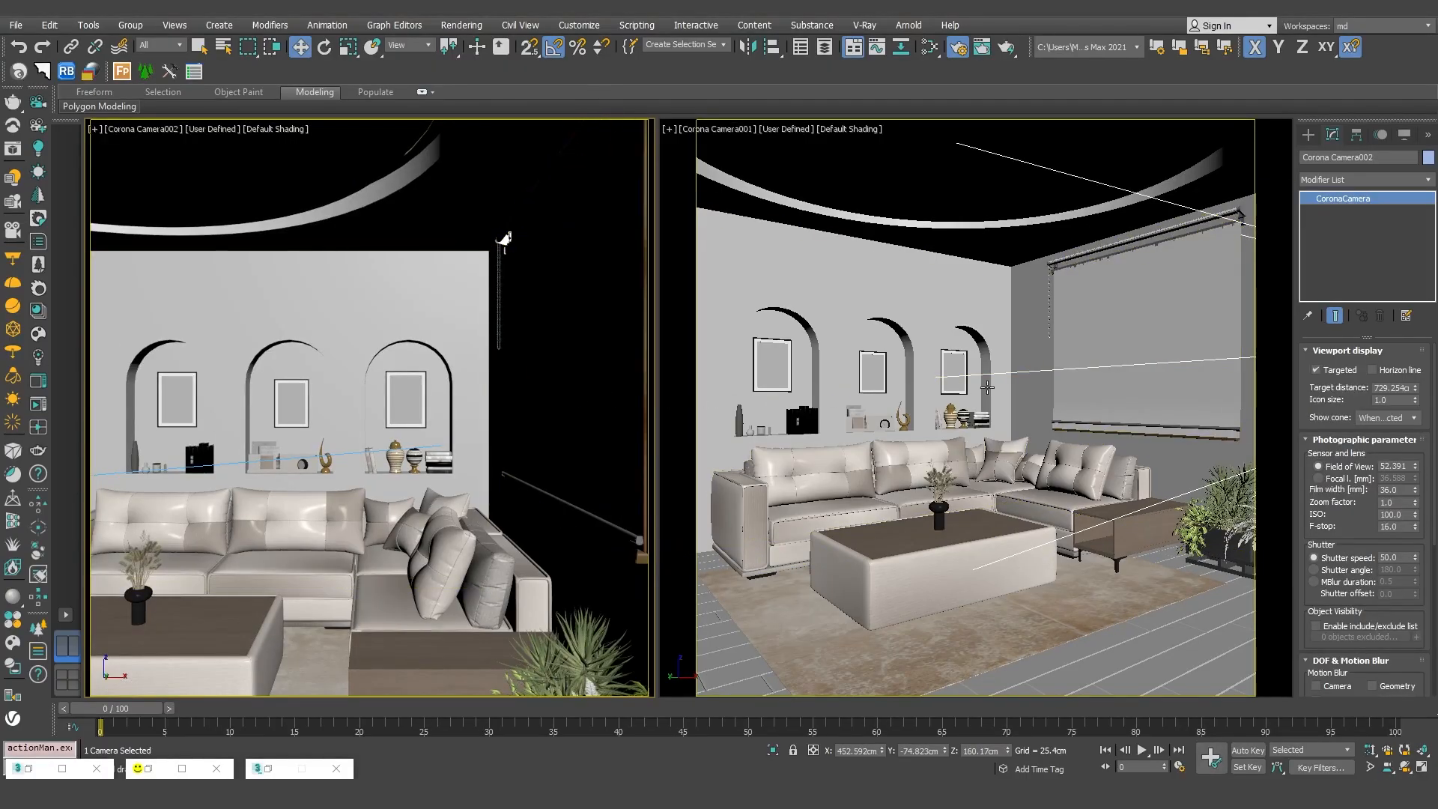
# Render the Corona Camera001 view and set its simple exposure to 1.0.
pyautogui.click(1024, 373)
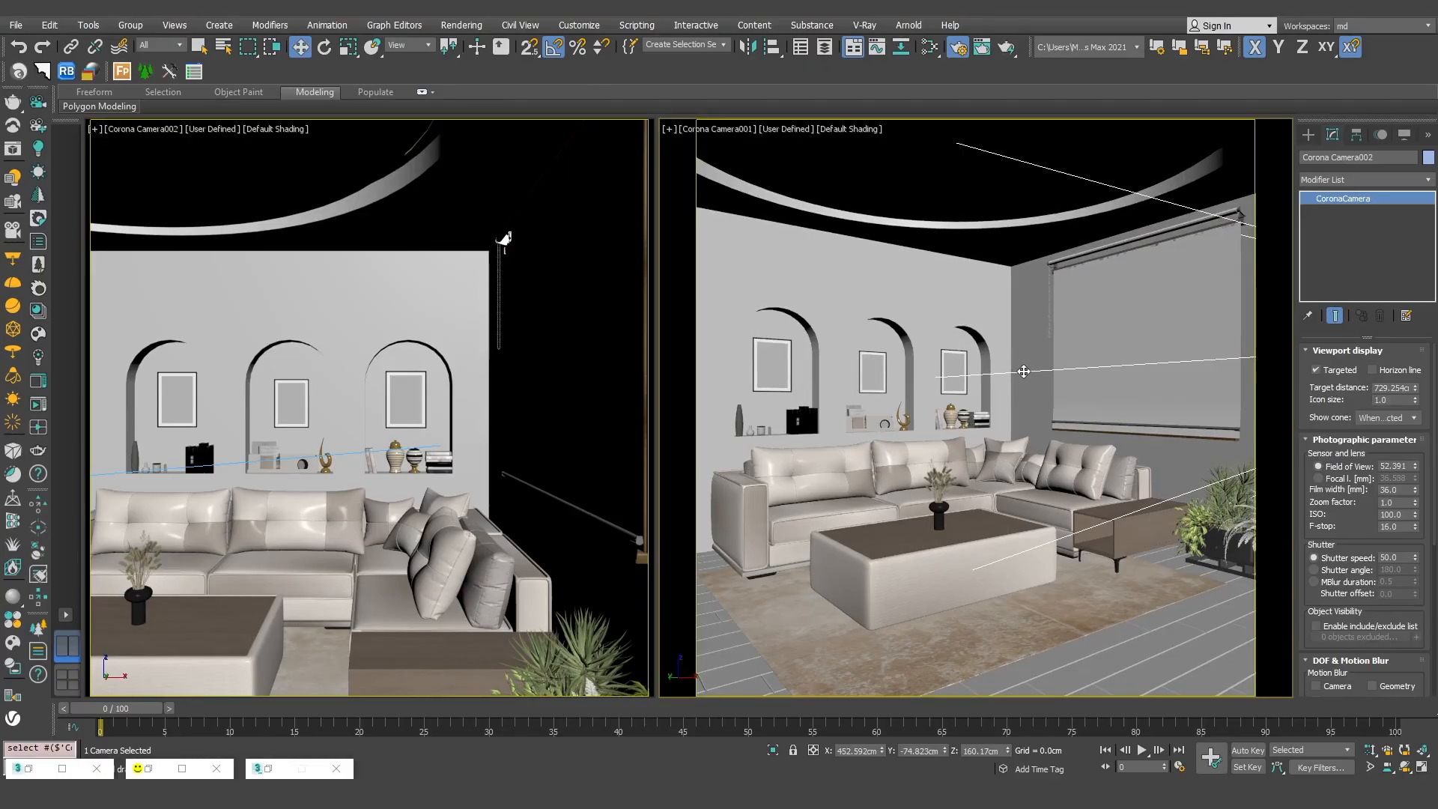
pyautogui.hotkey('alt', 'Tab')
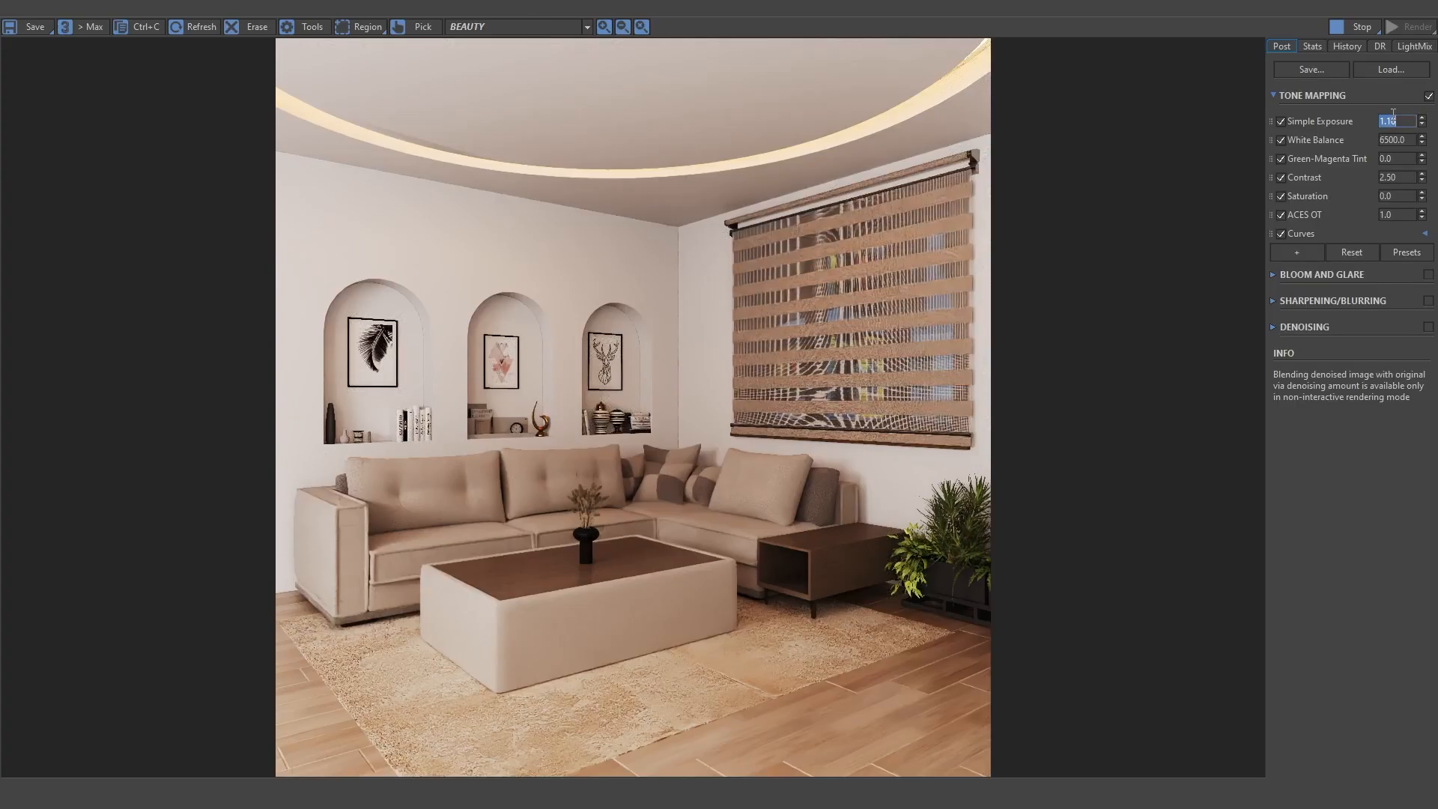
pyautogui.write('1.0')
pyautogui.press('Return')
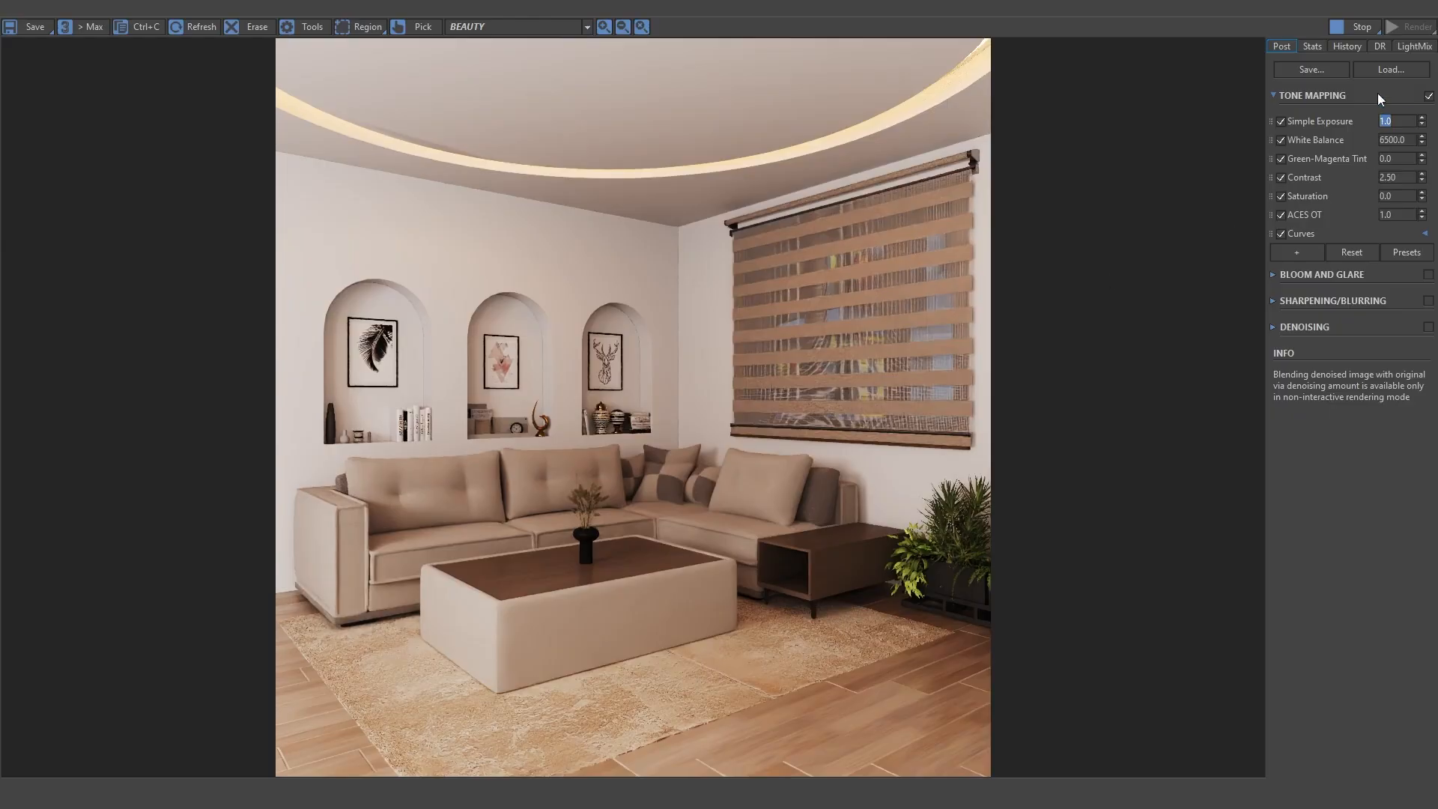
# Stop the current render, render the Corona Camera002 view and set the simple exposure to 1.20.
pyautogui.click(1361, 30)
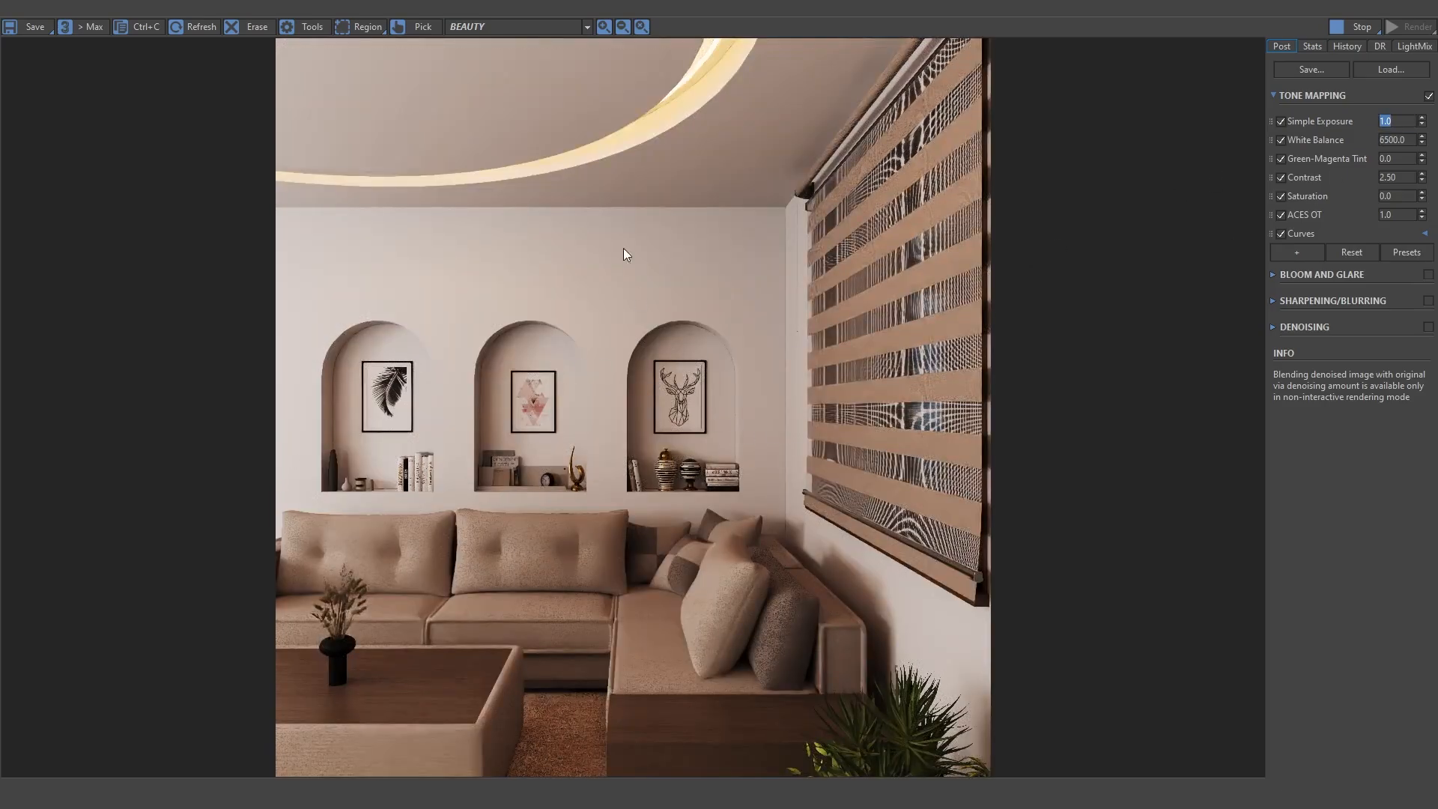
pyautogui.click(1422, 118)
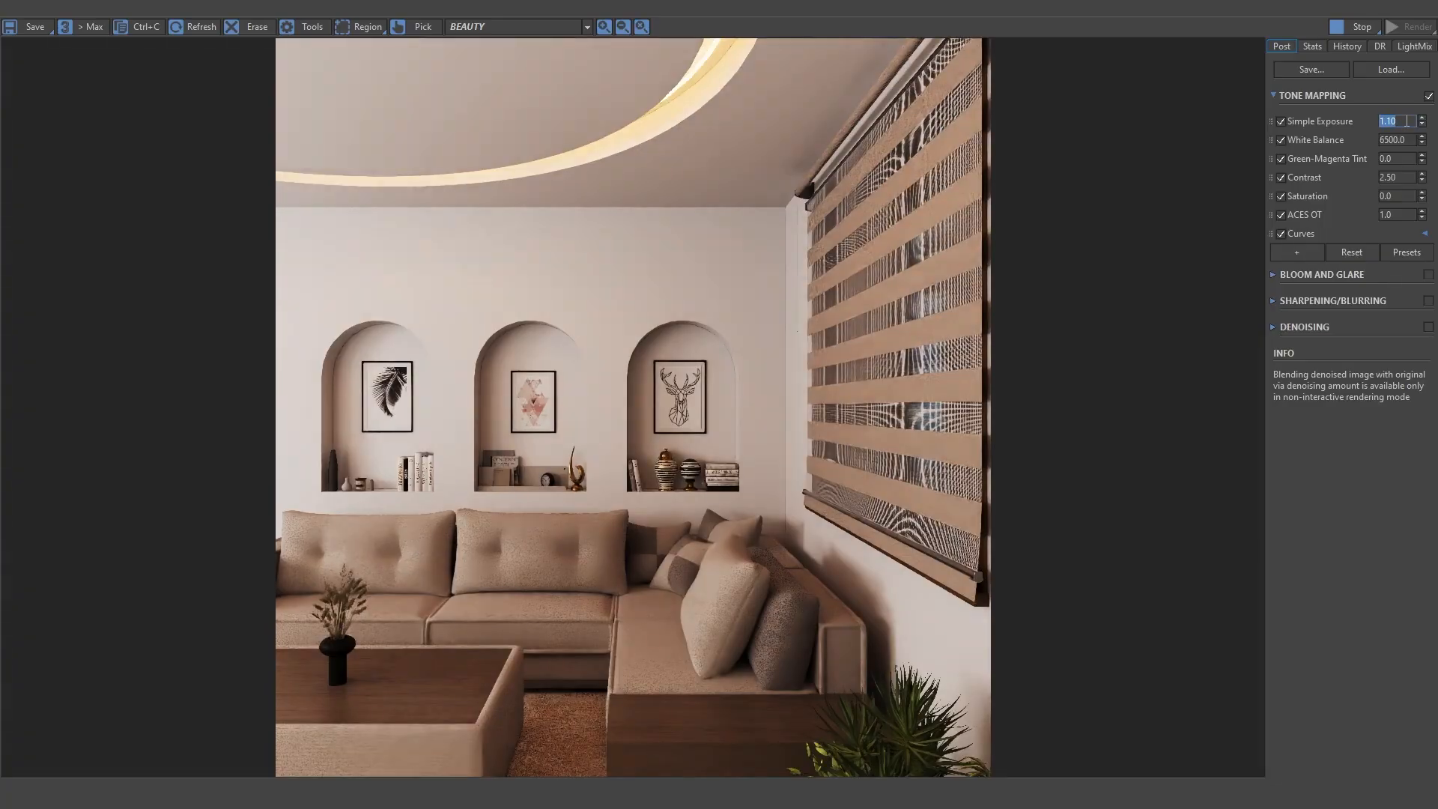
pyautogui.write('1.2')
pyautogui.press('Return')
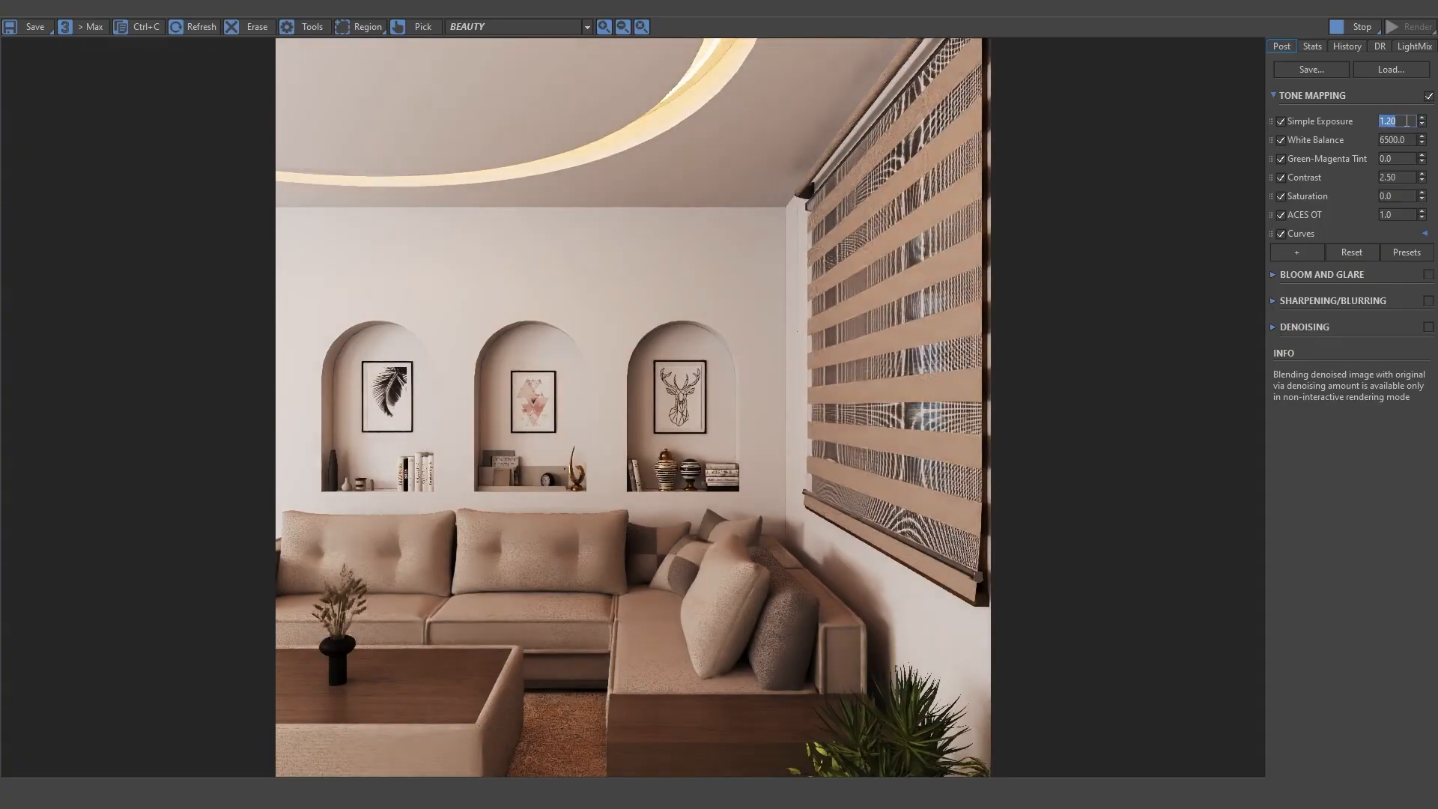